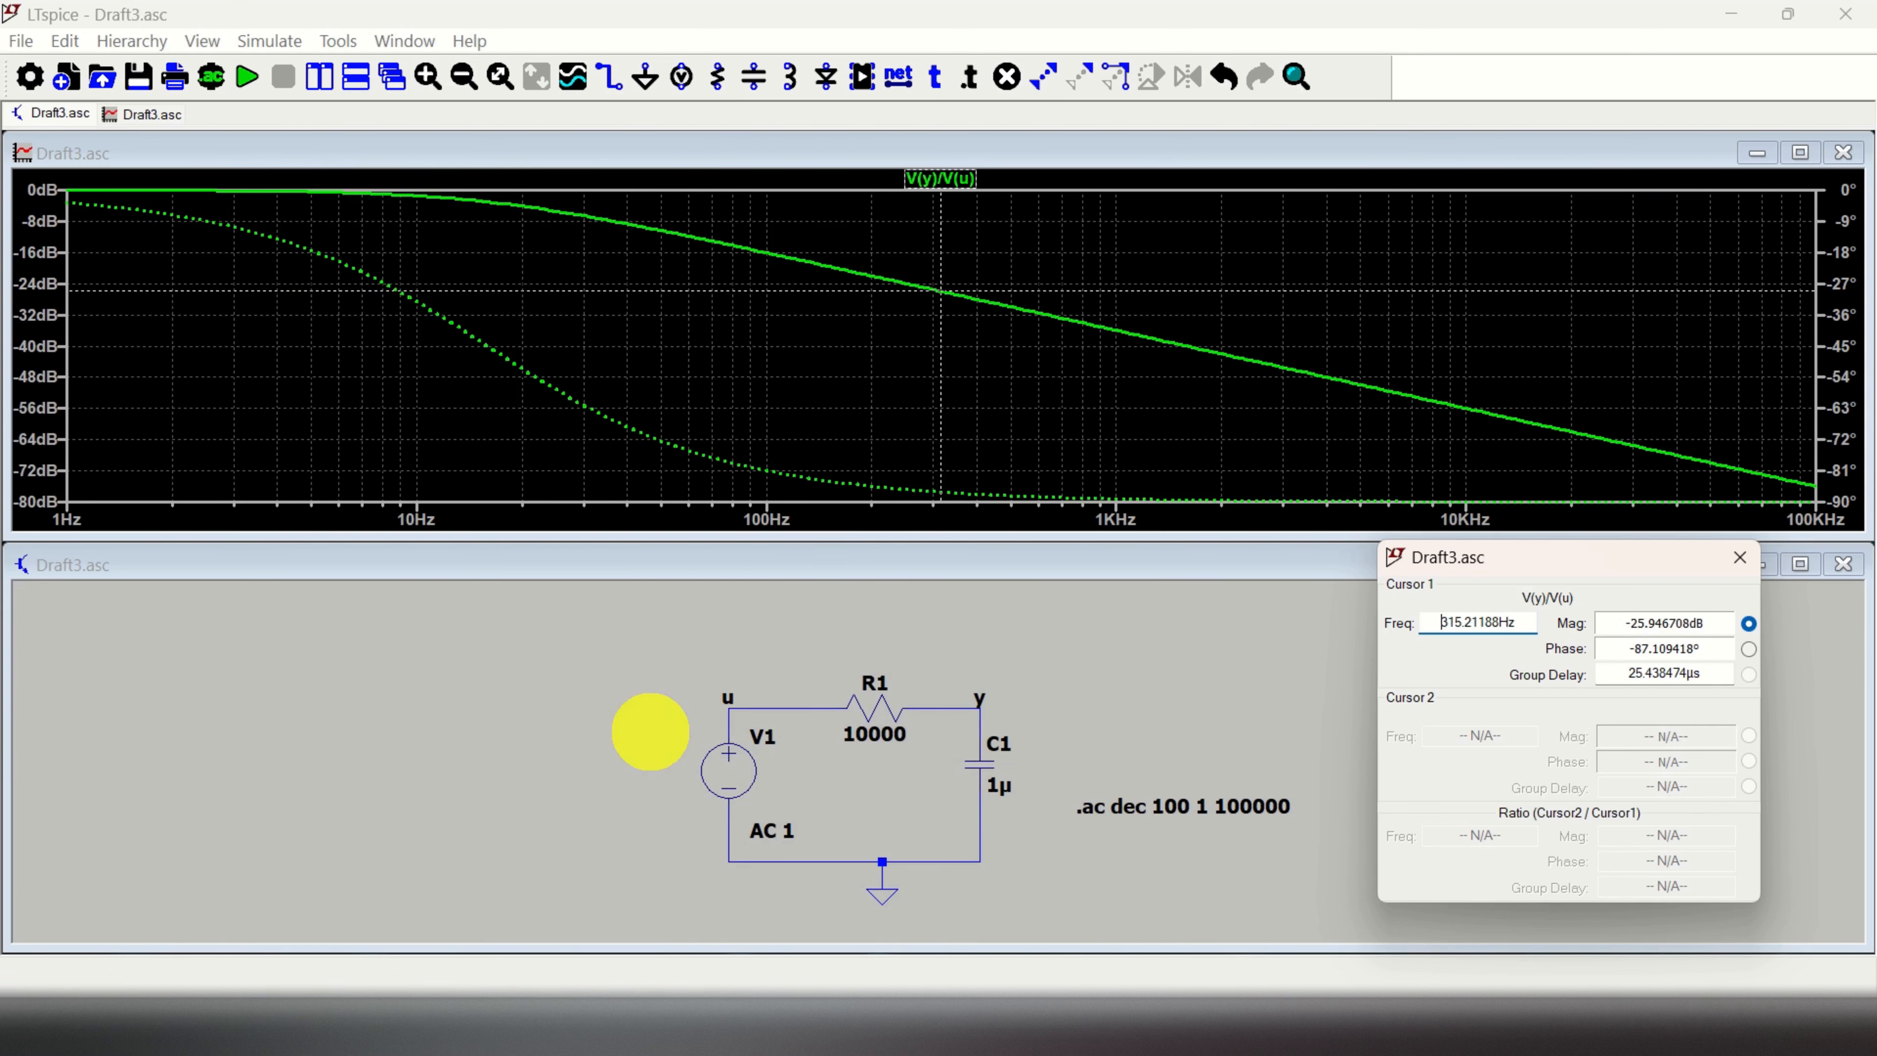
Move cursor 1 along the V(y)/V(u) curve to about 530 Hz and back towards lower frequencies to inspect the filter's response
scroll(916, 769, "up", 2)
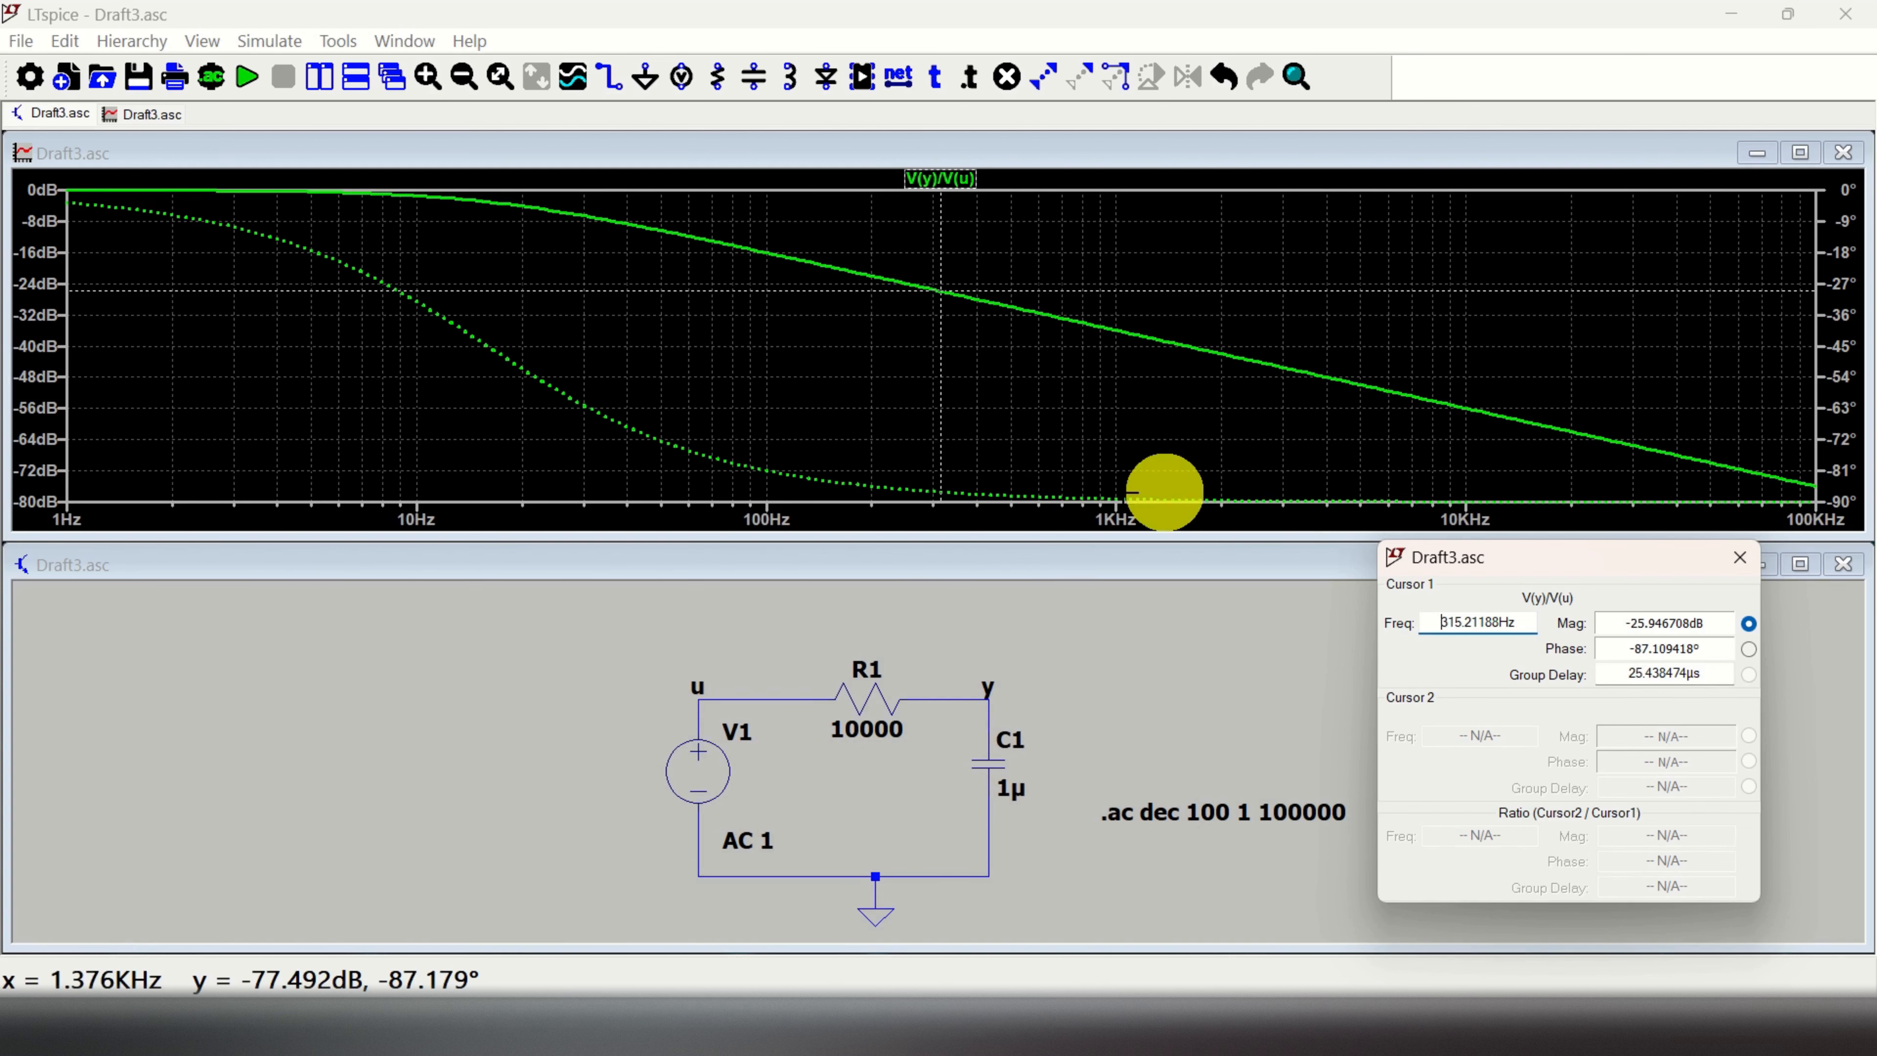
left_click_drag(939, 239, 1021, 260)
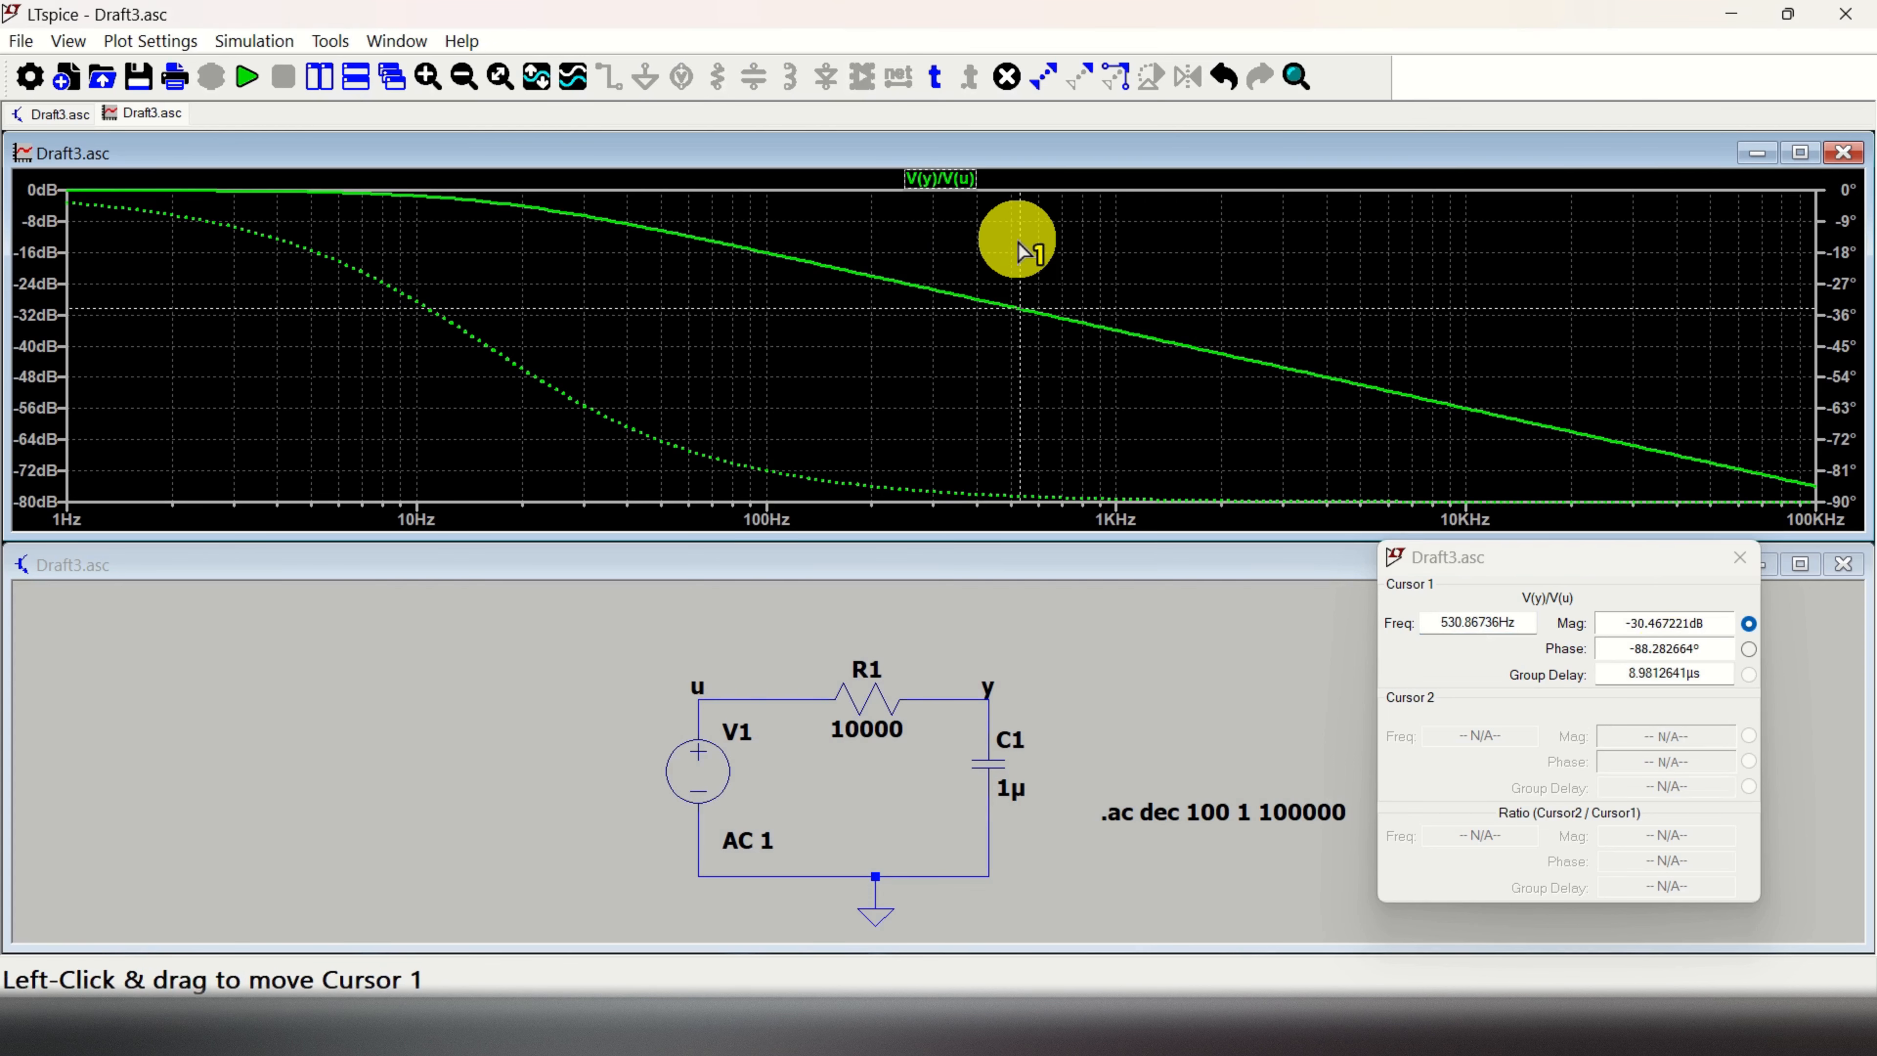
mouse_move(1018, 239)
left_mouse_down()
mouse_move(983, 253)
mouse_move(733, 230)
mouse_move(943, 290)
left_mouse_up()
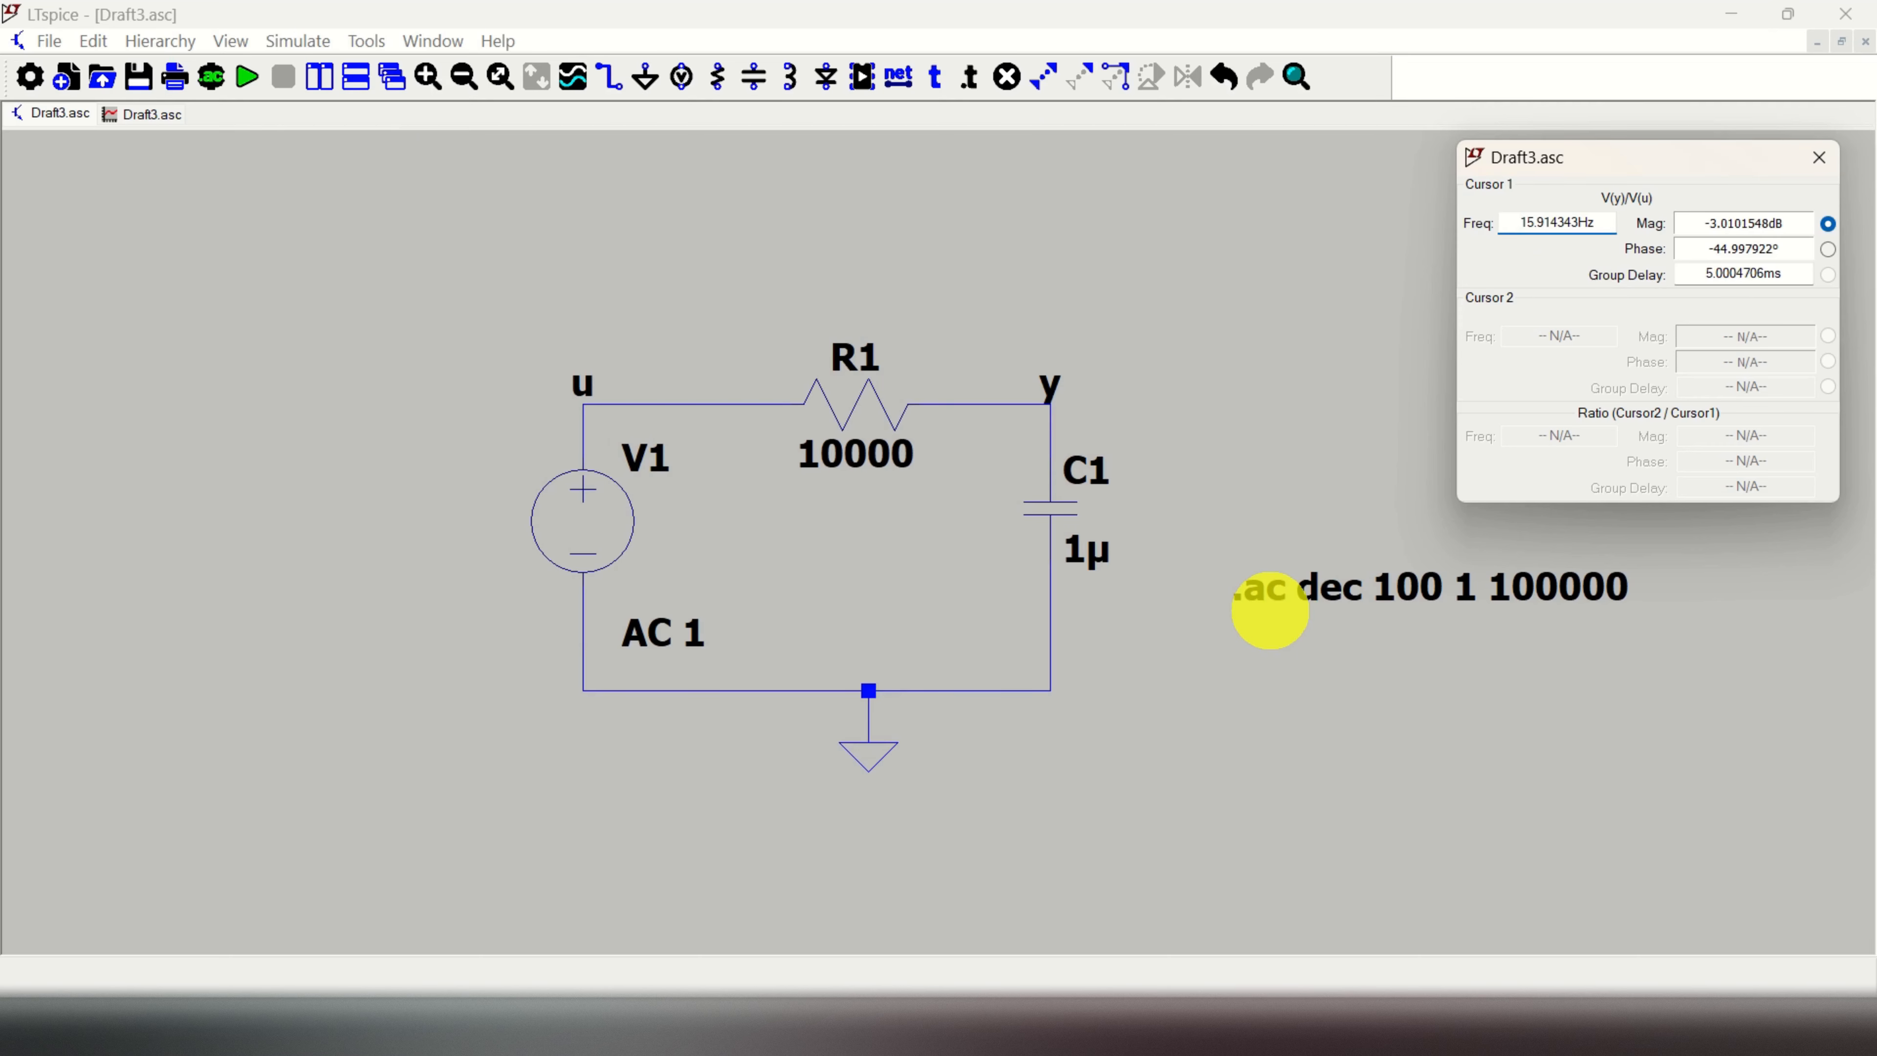
Show the V(y)/V(u) Bode plot and check cursor 1's magnitude and phase at the cutoff frequency
left_click(140, 113)
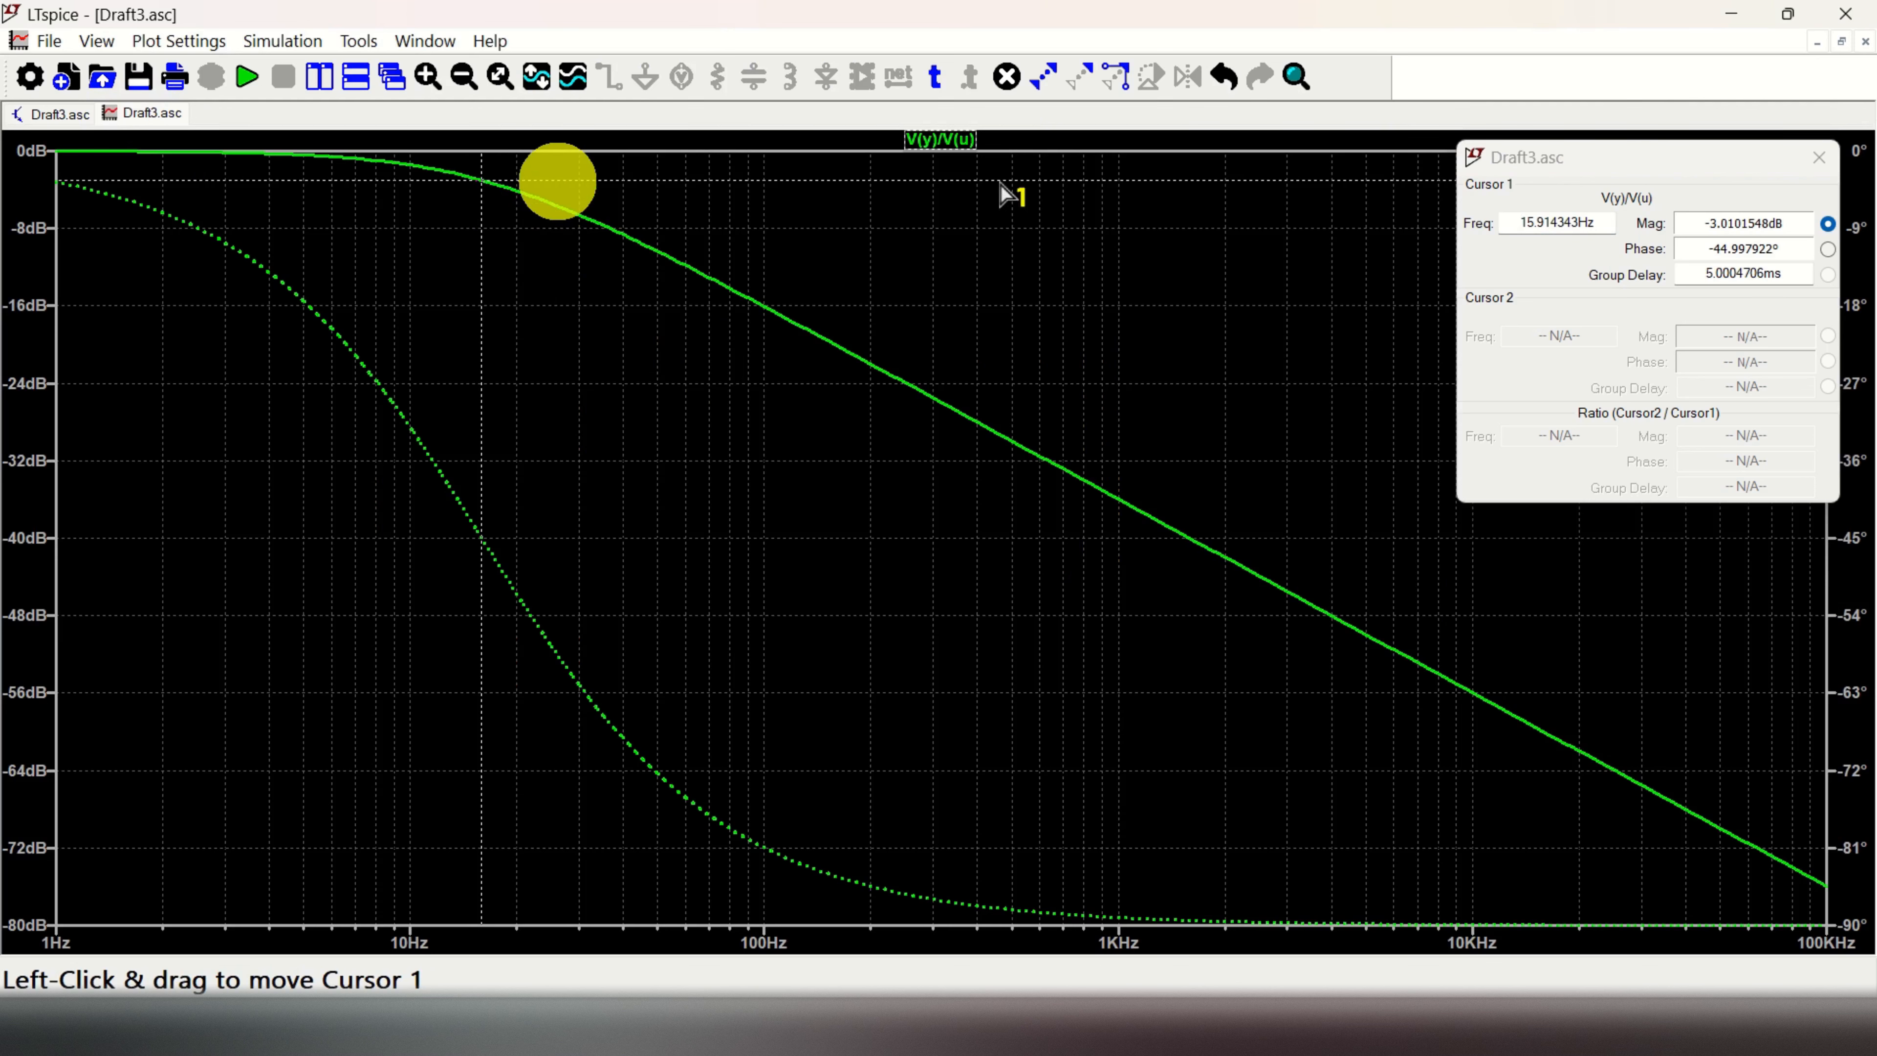
double_click(1745, 222)
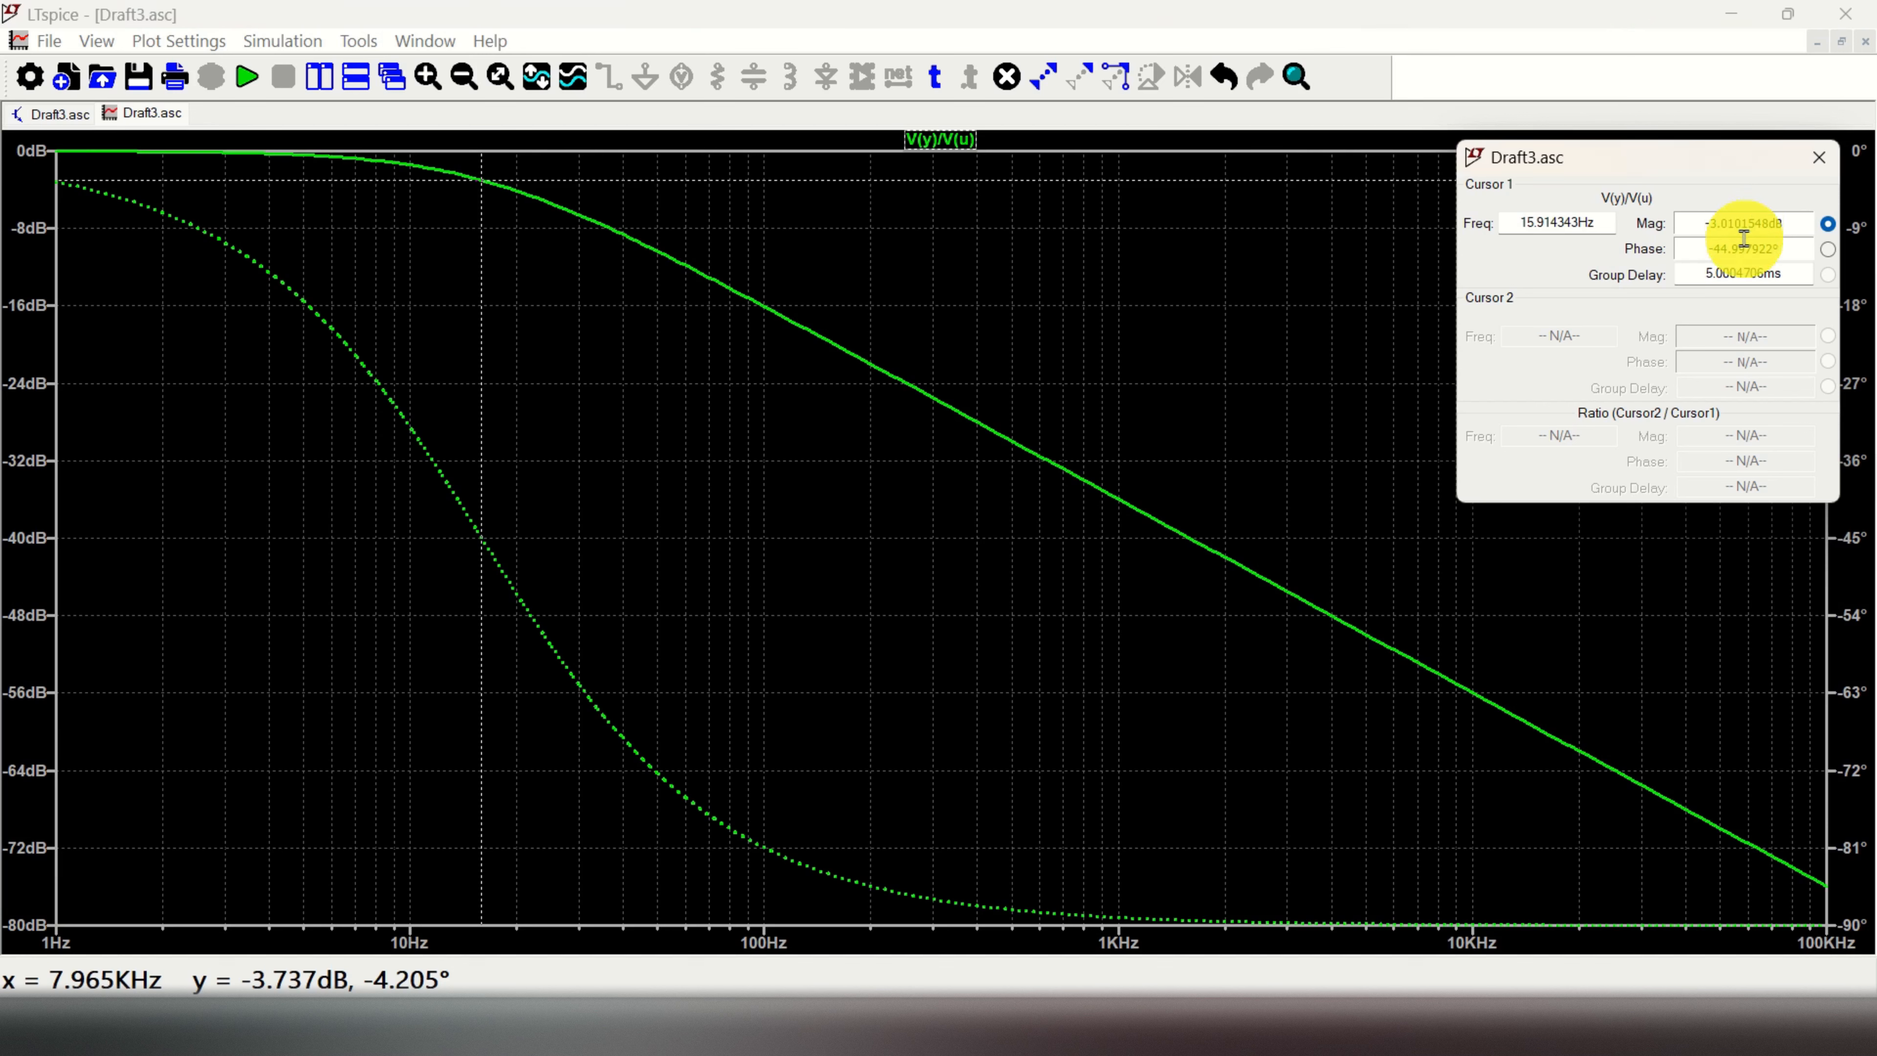
double_click(1745, 238)
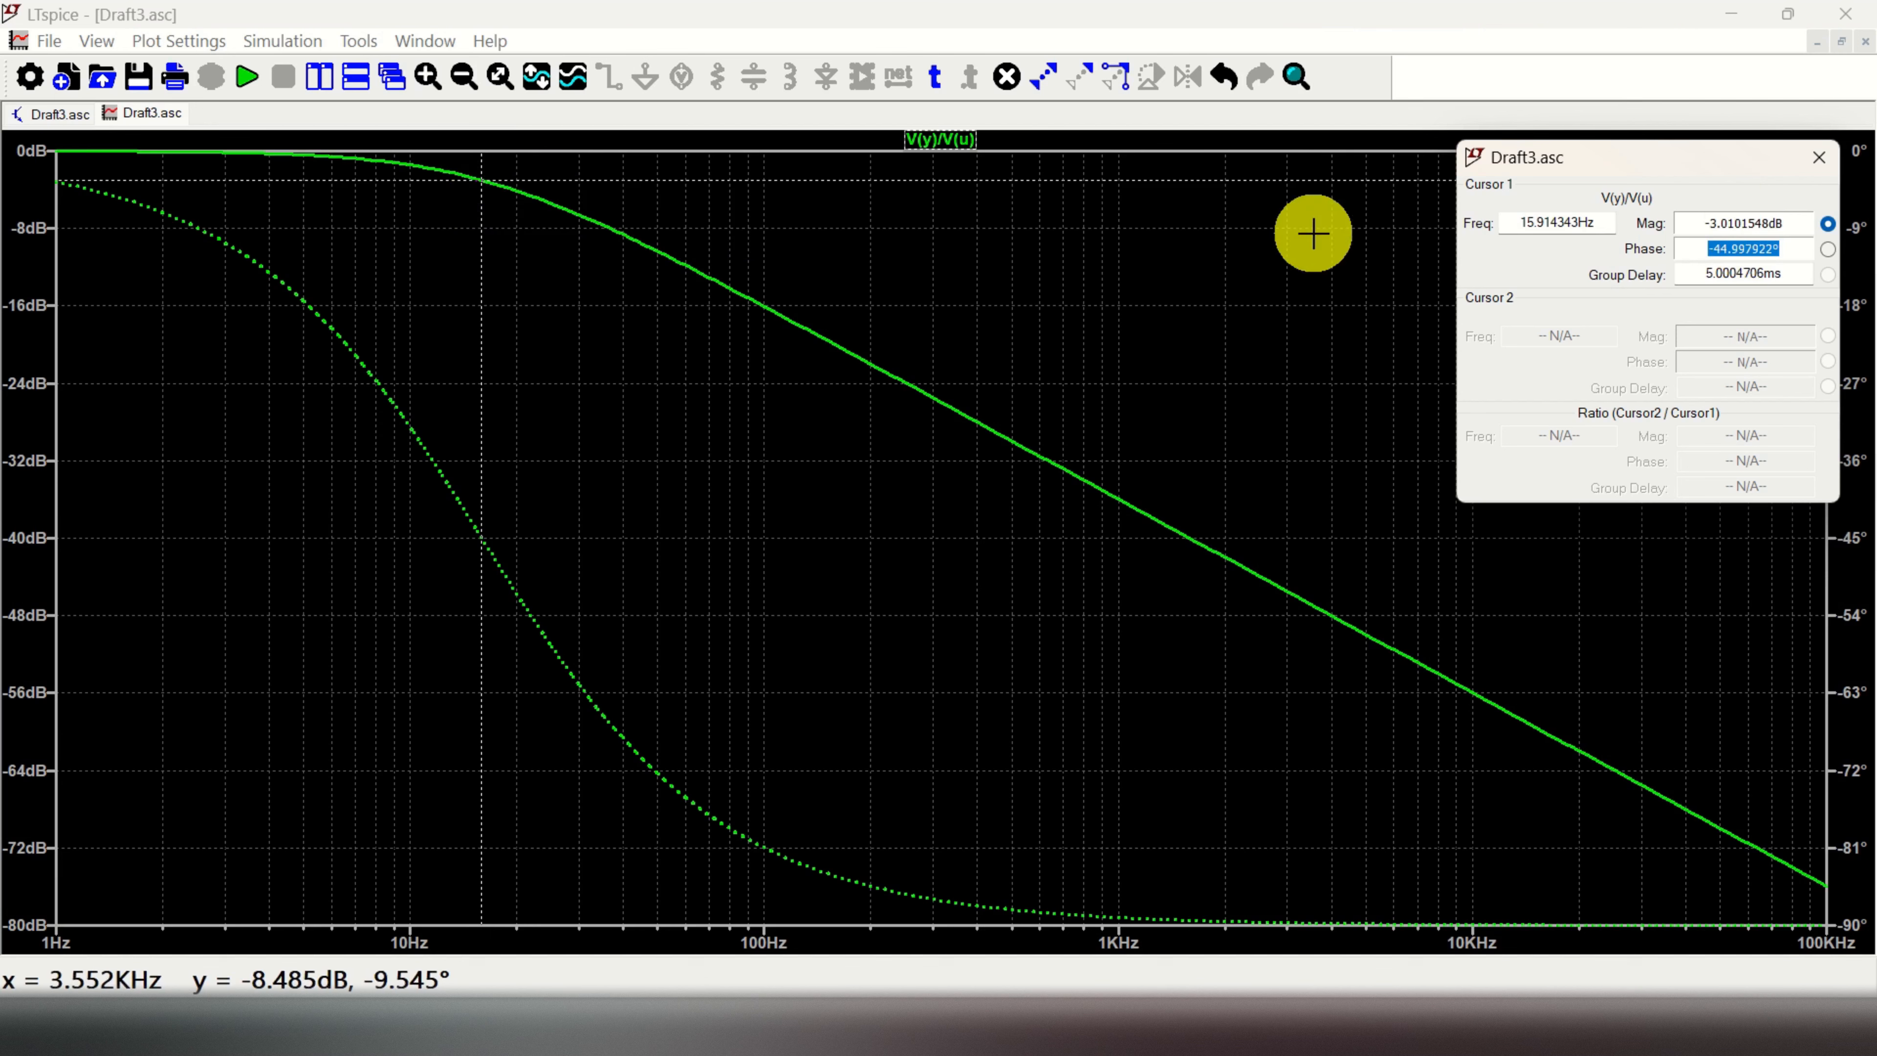
Switch to the empty LTspice window and create a new schematic
left_click(1109, 1029)
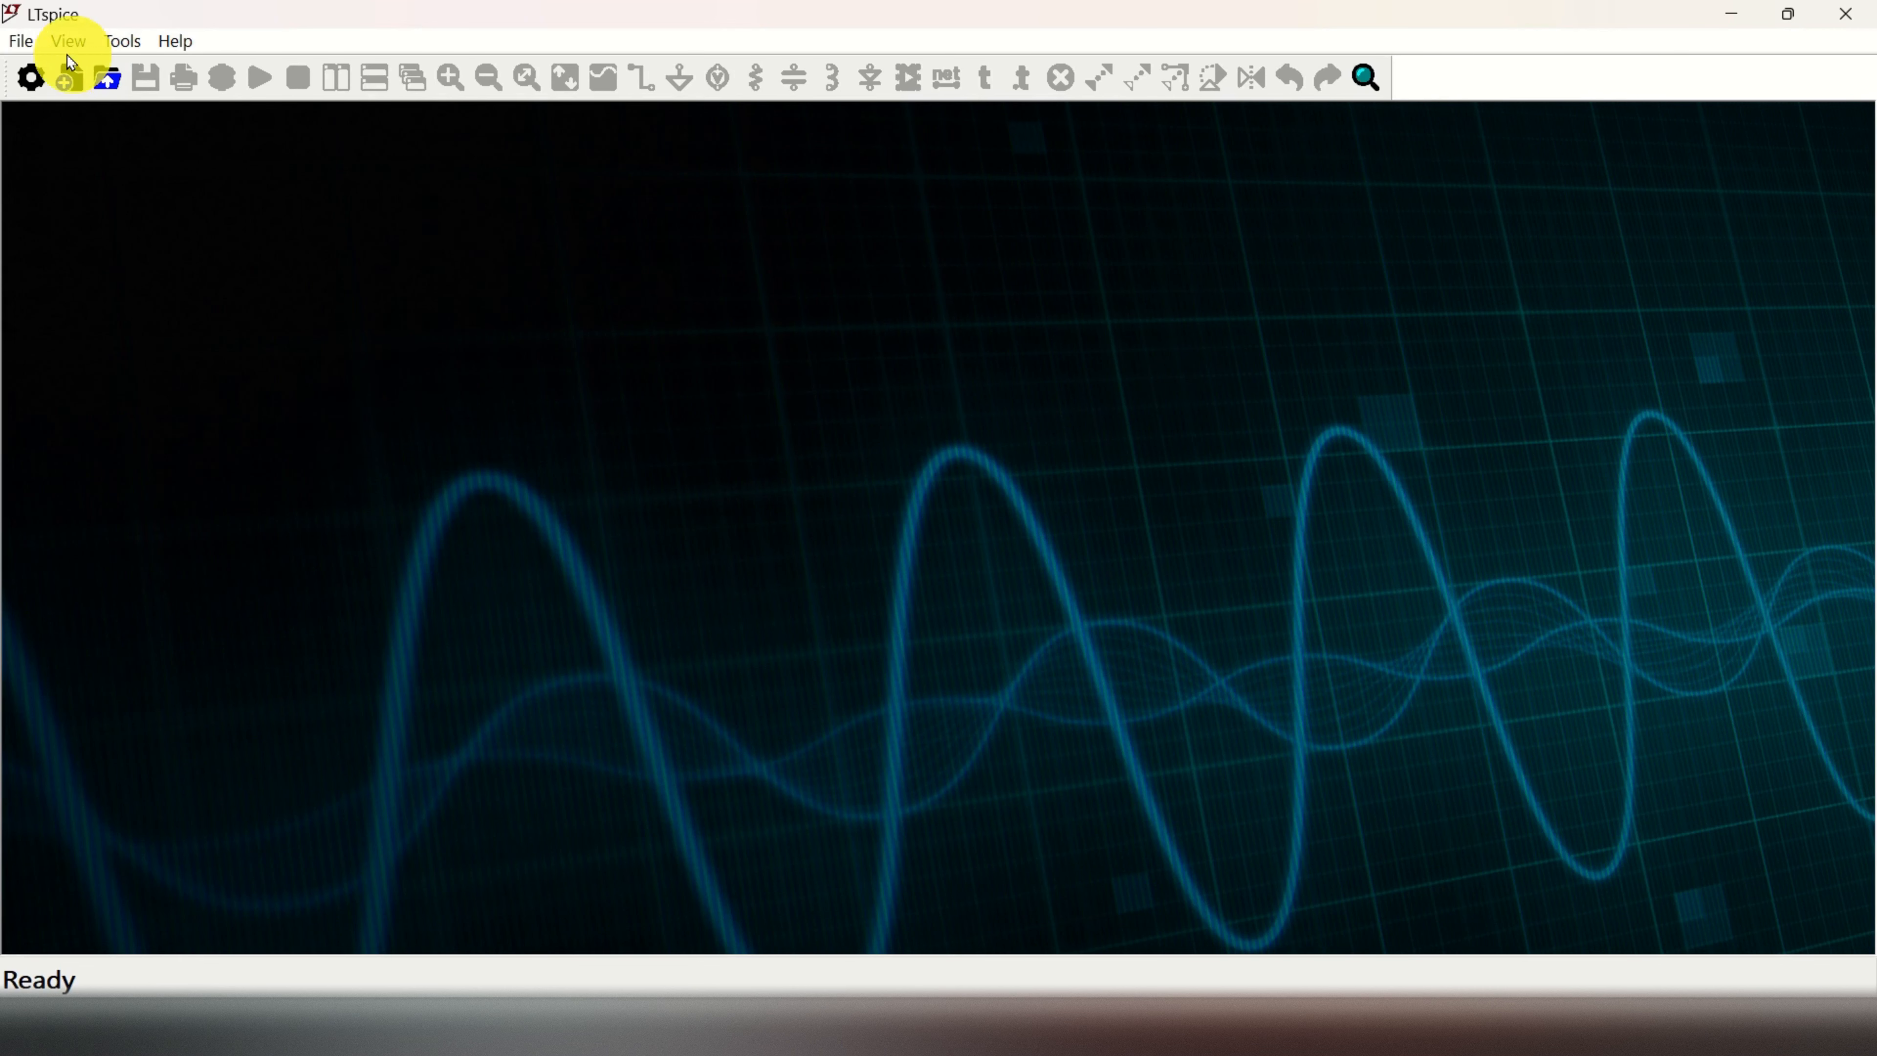
left_click(33, 41)
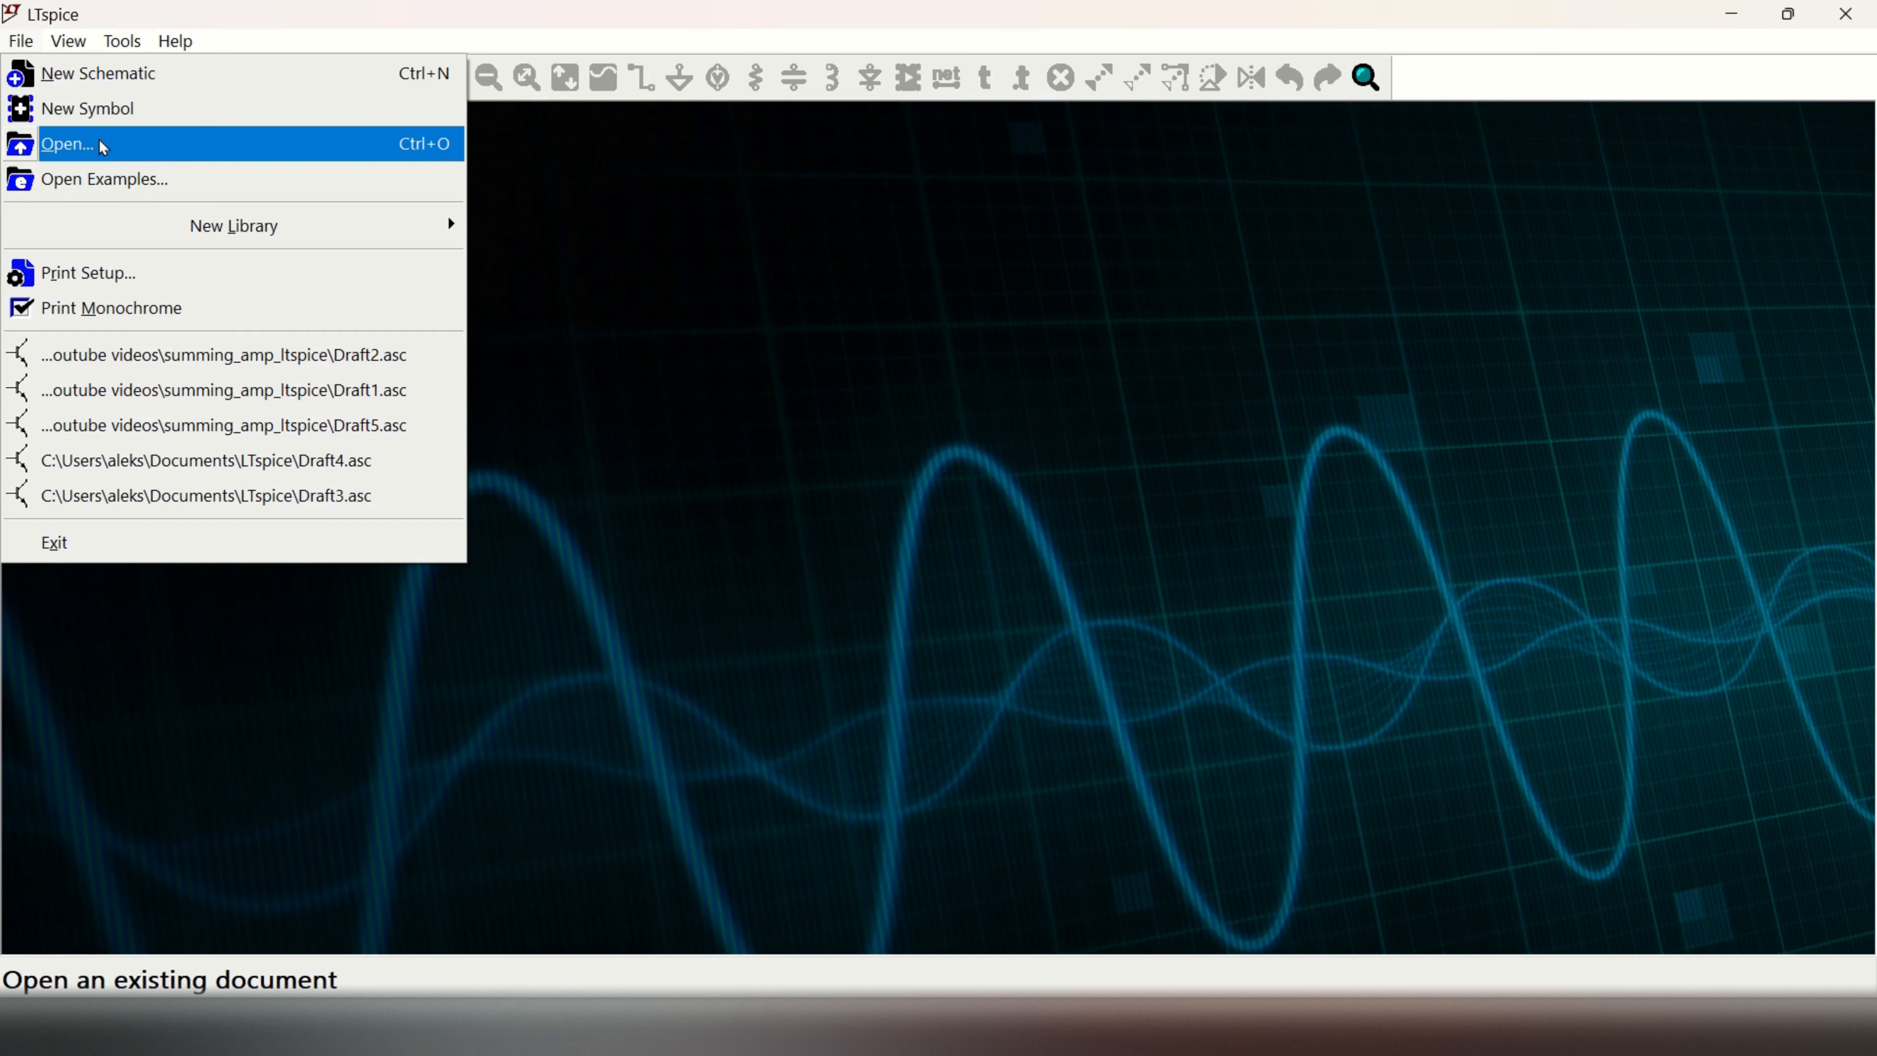
left_click(133, 72)
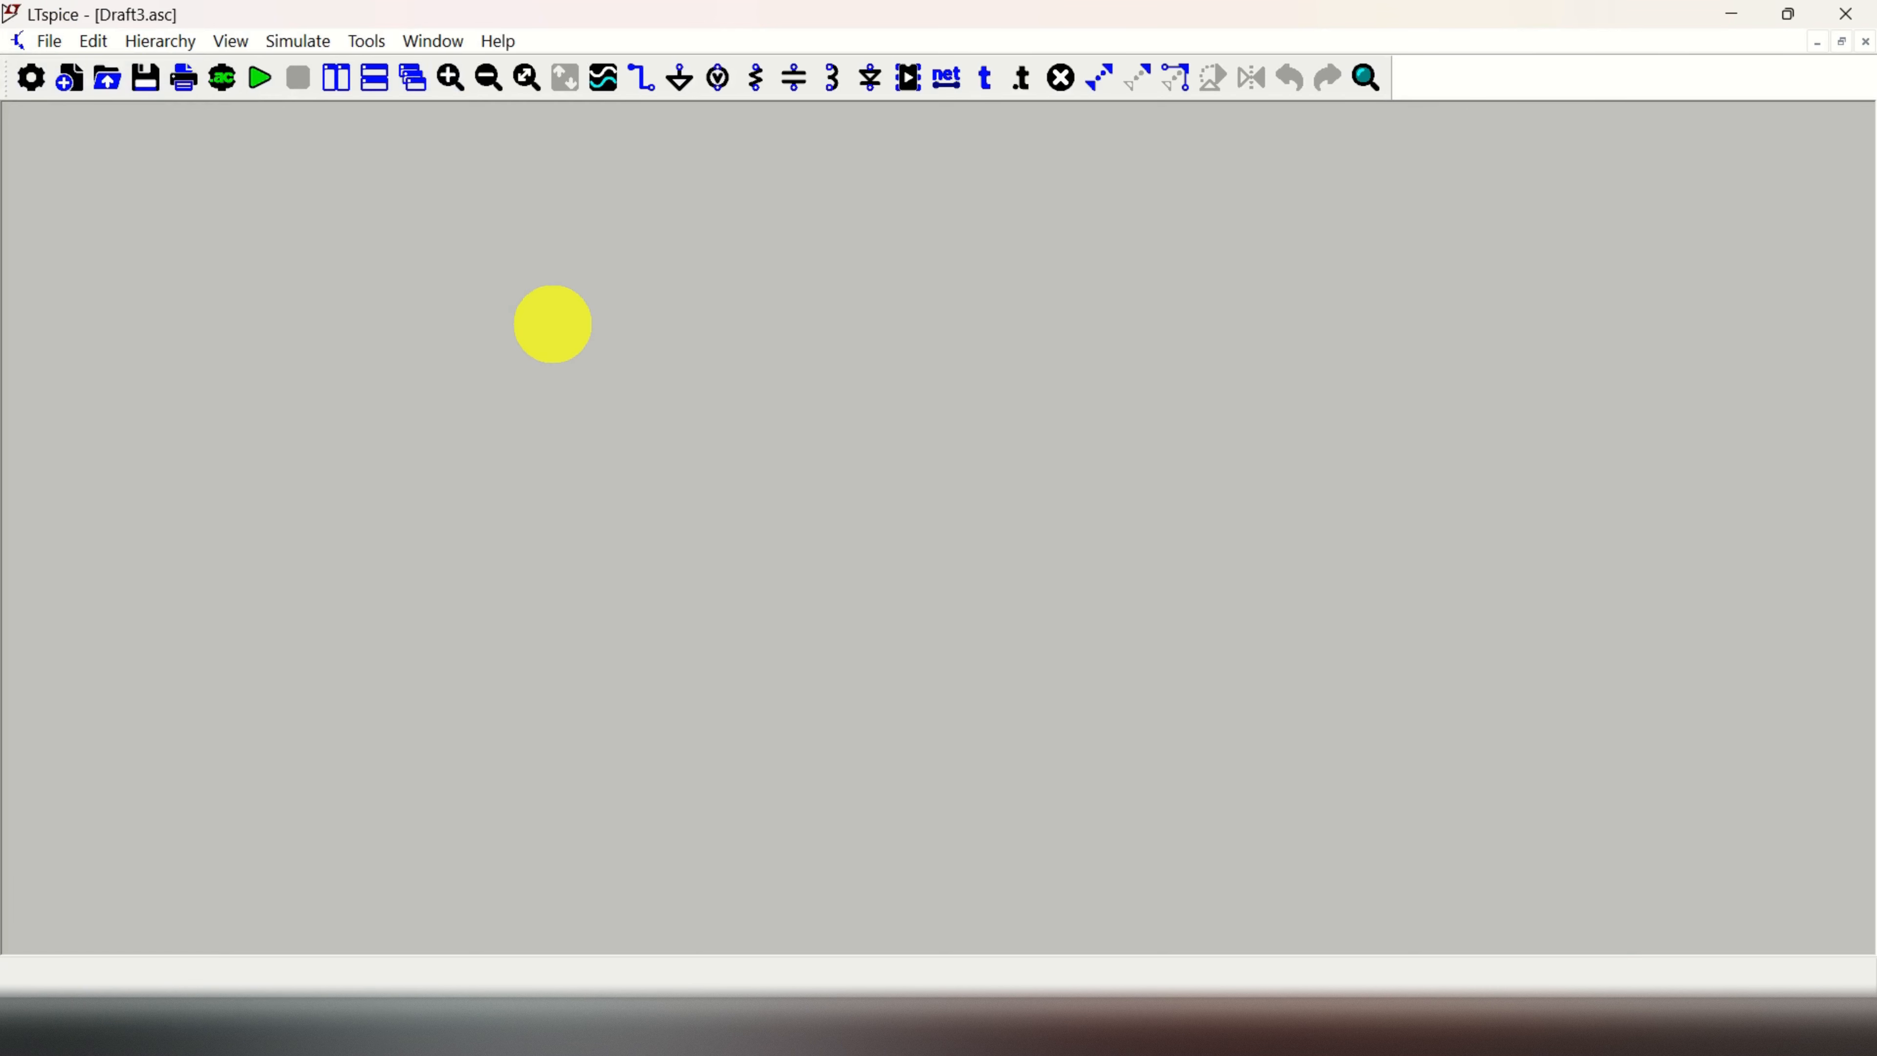
Place a vertical capacitor on the schematic and a resistor rotated to horizontal above and to the left of it
left_click(802, 87)
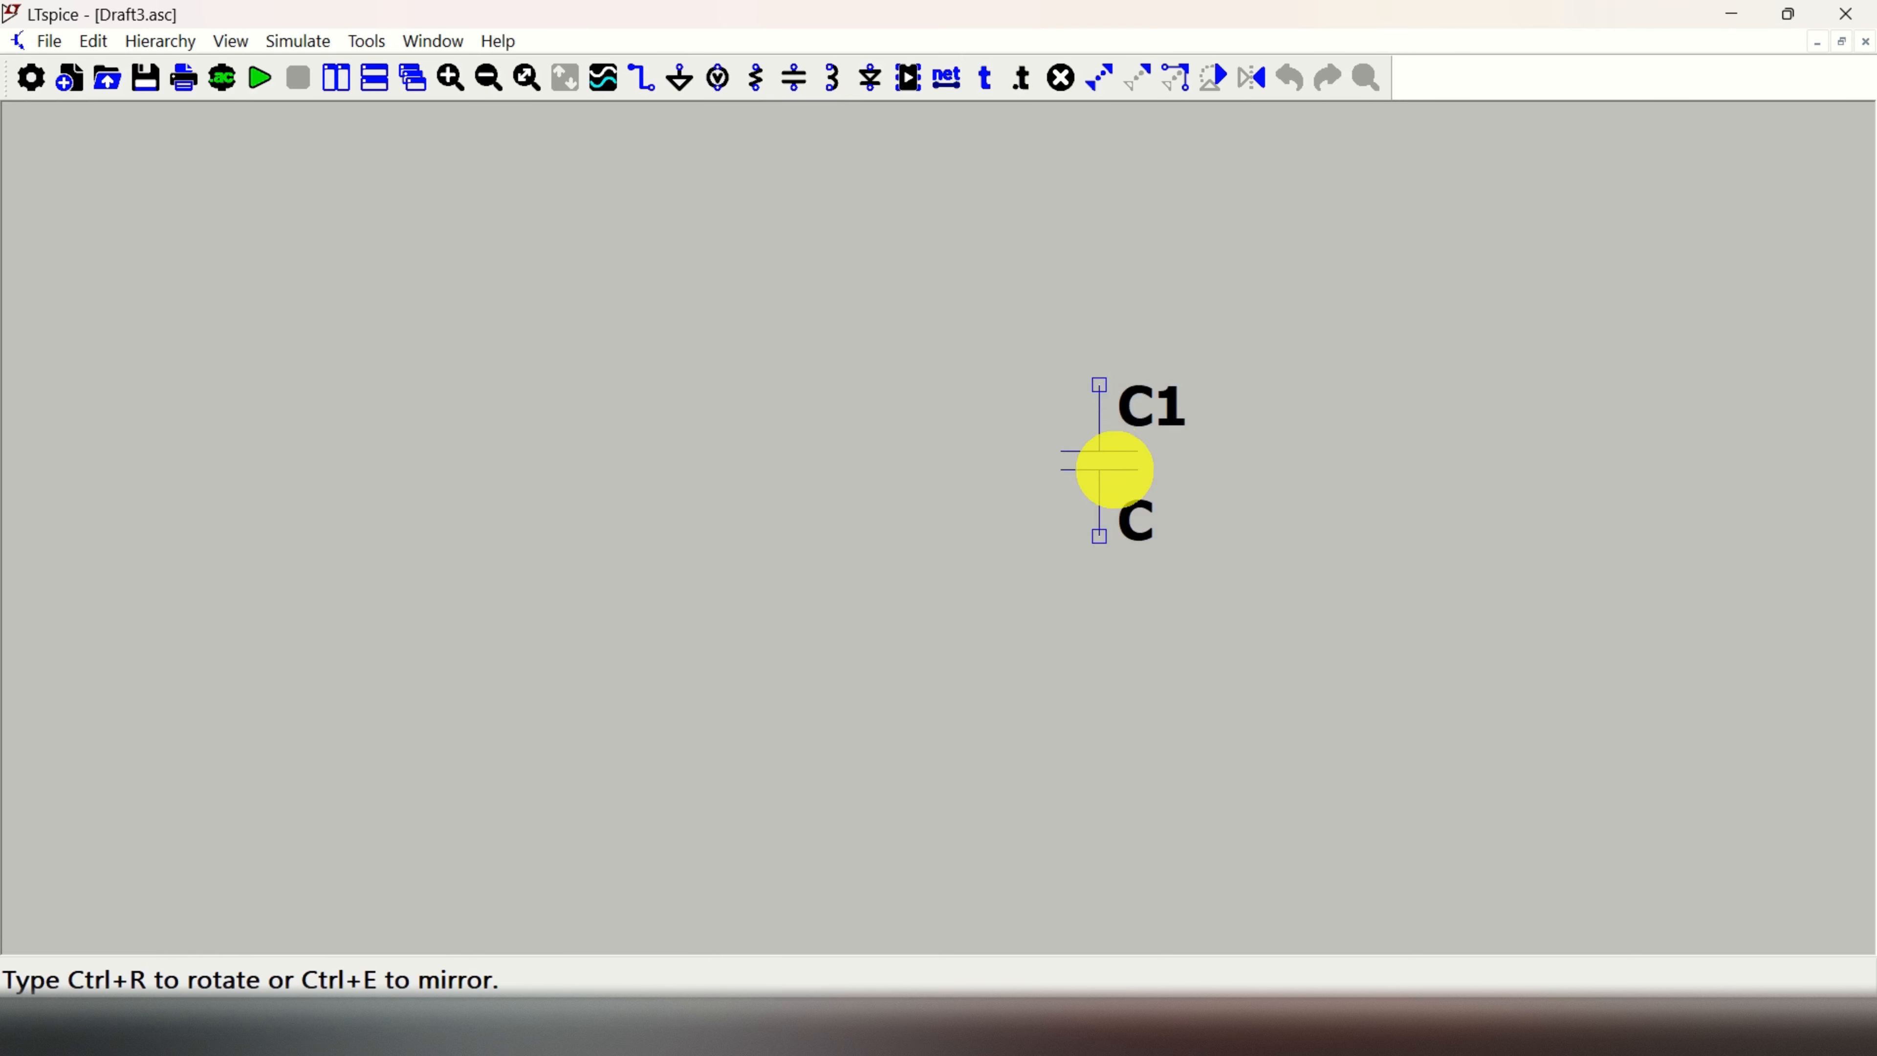
left_click(1101, 492)
key("Escape")
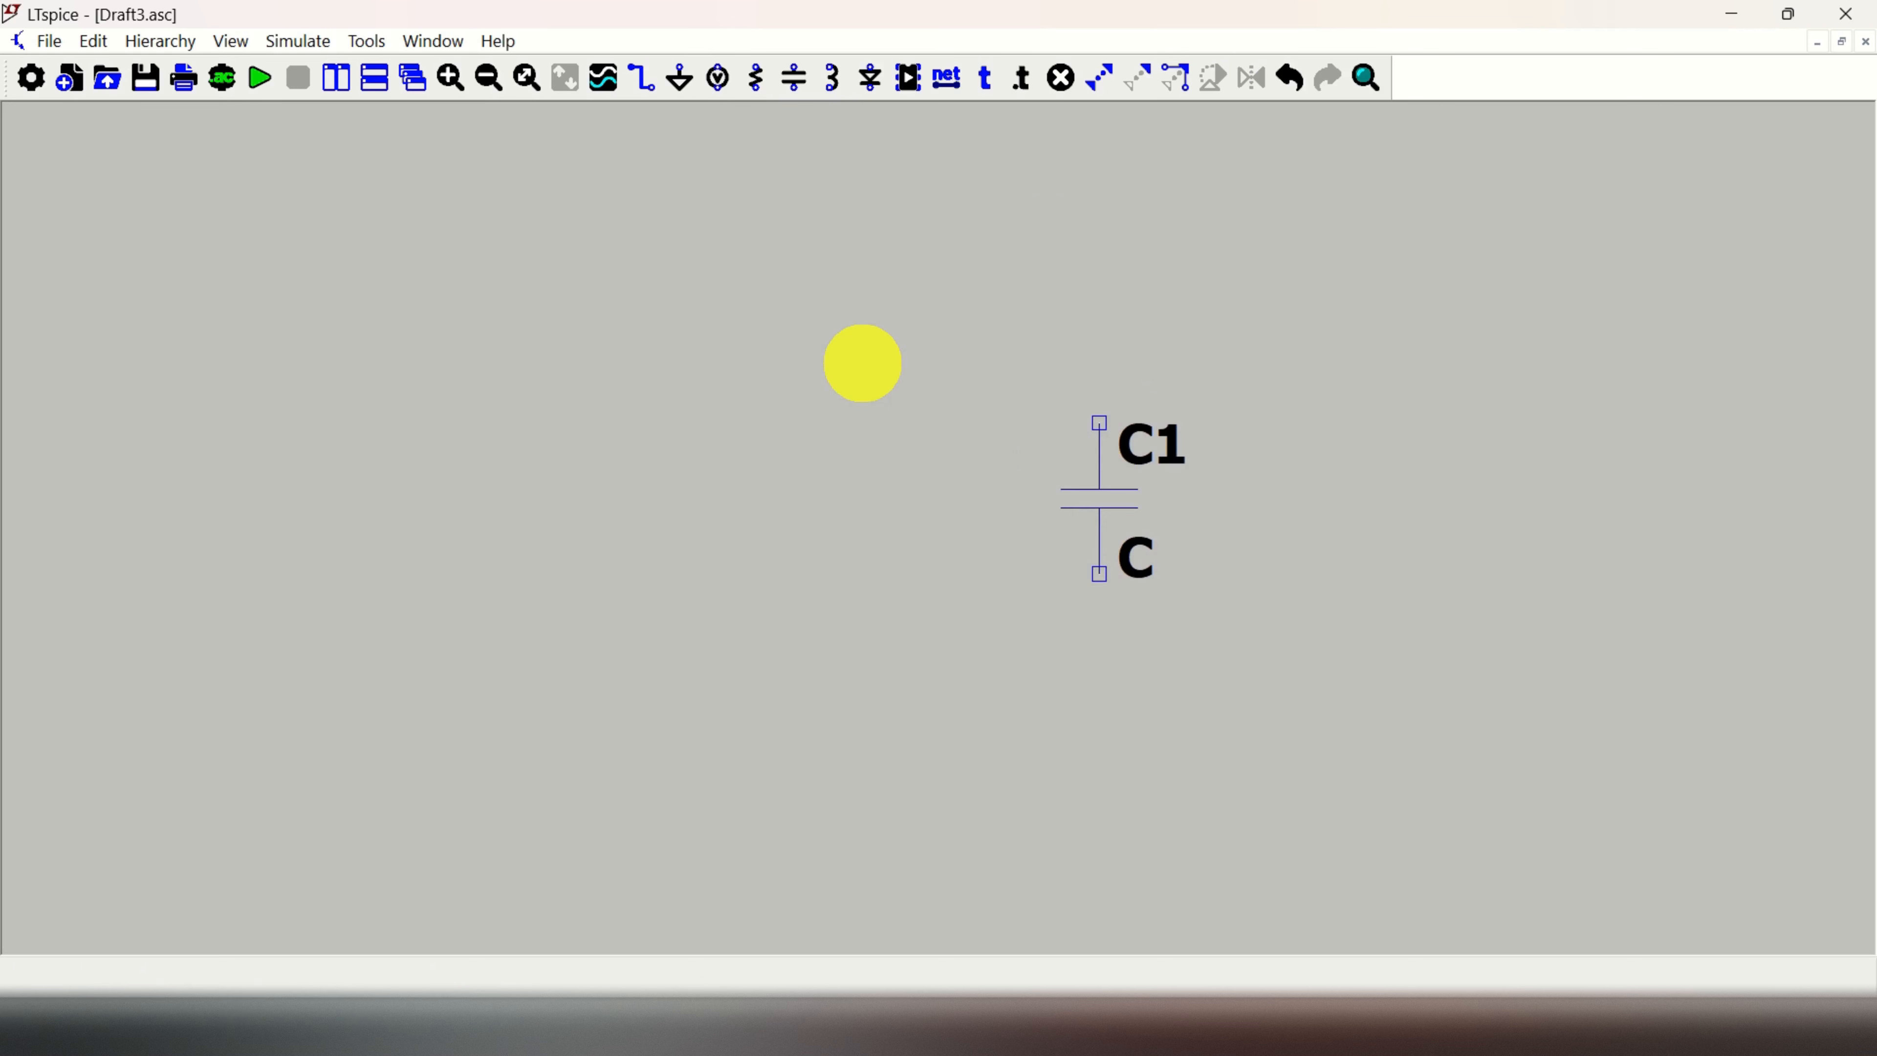
left_click(761, 77)
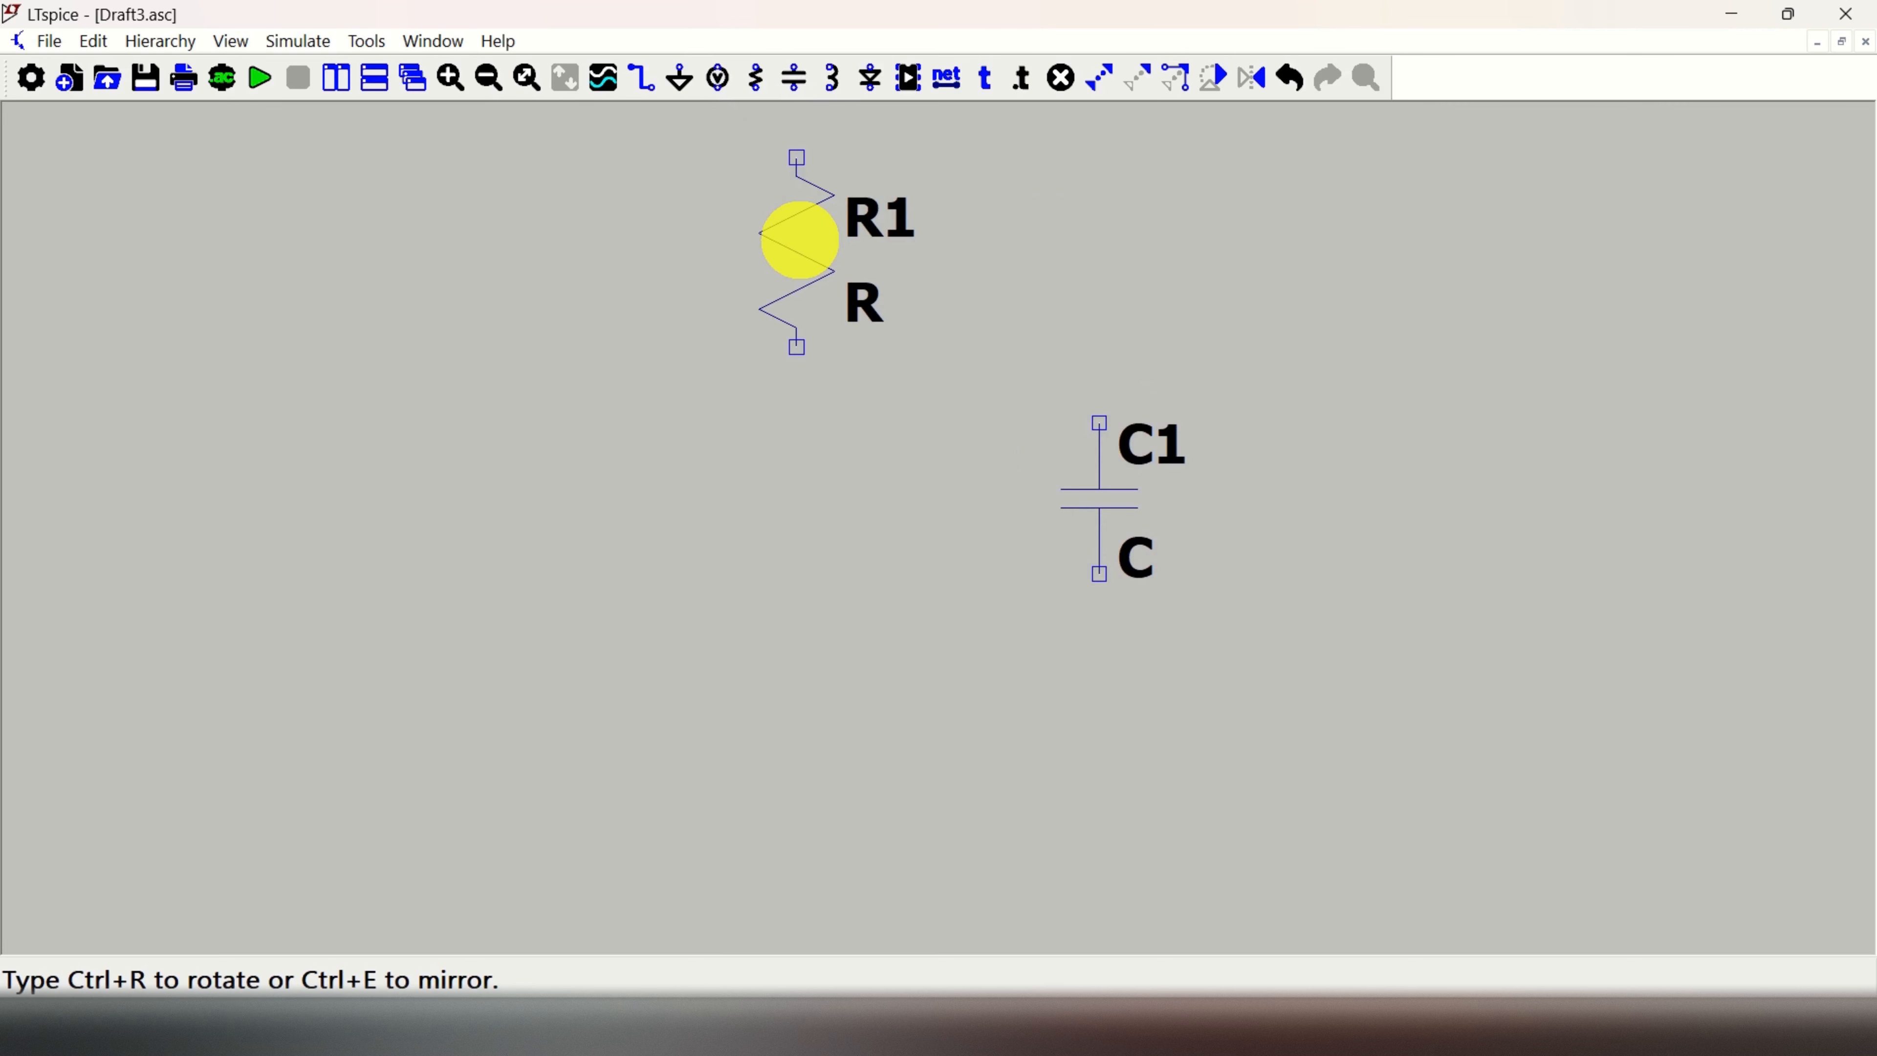
key("ctrl+r")
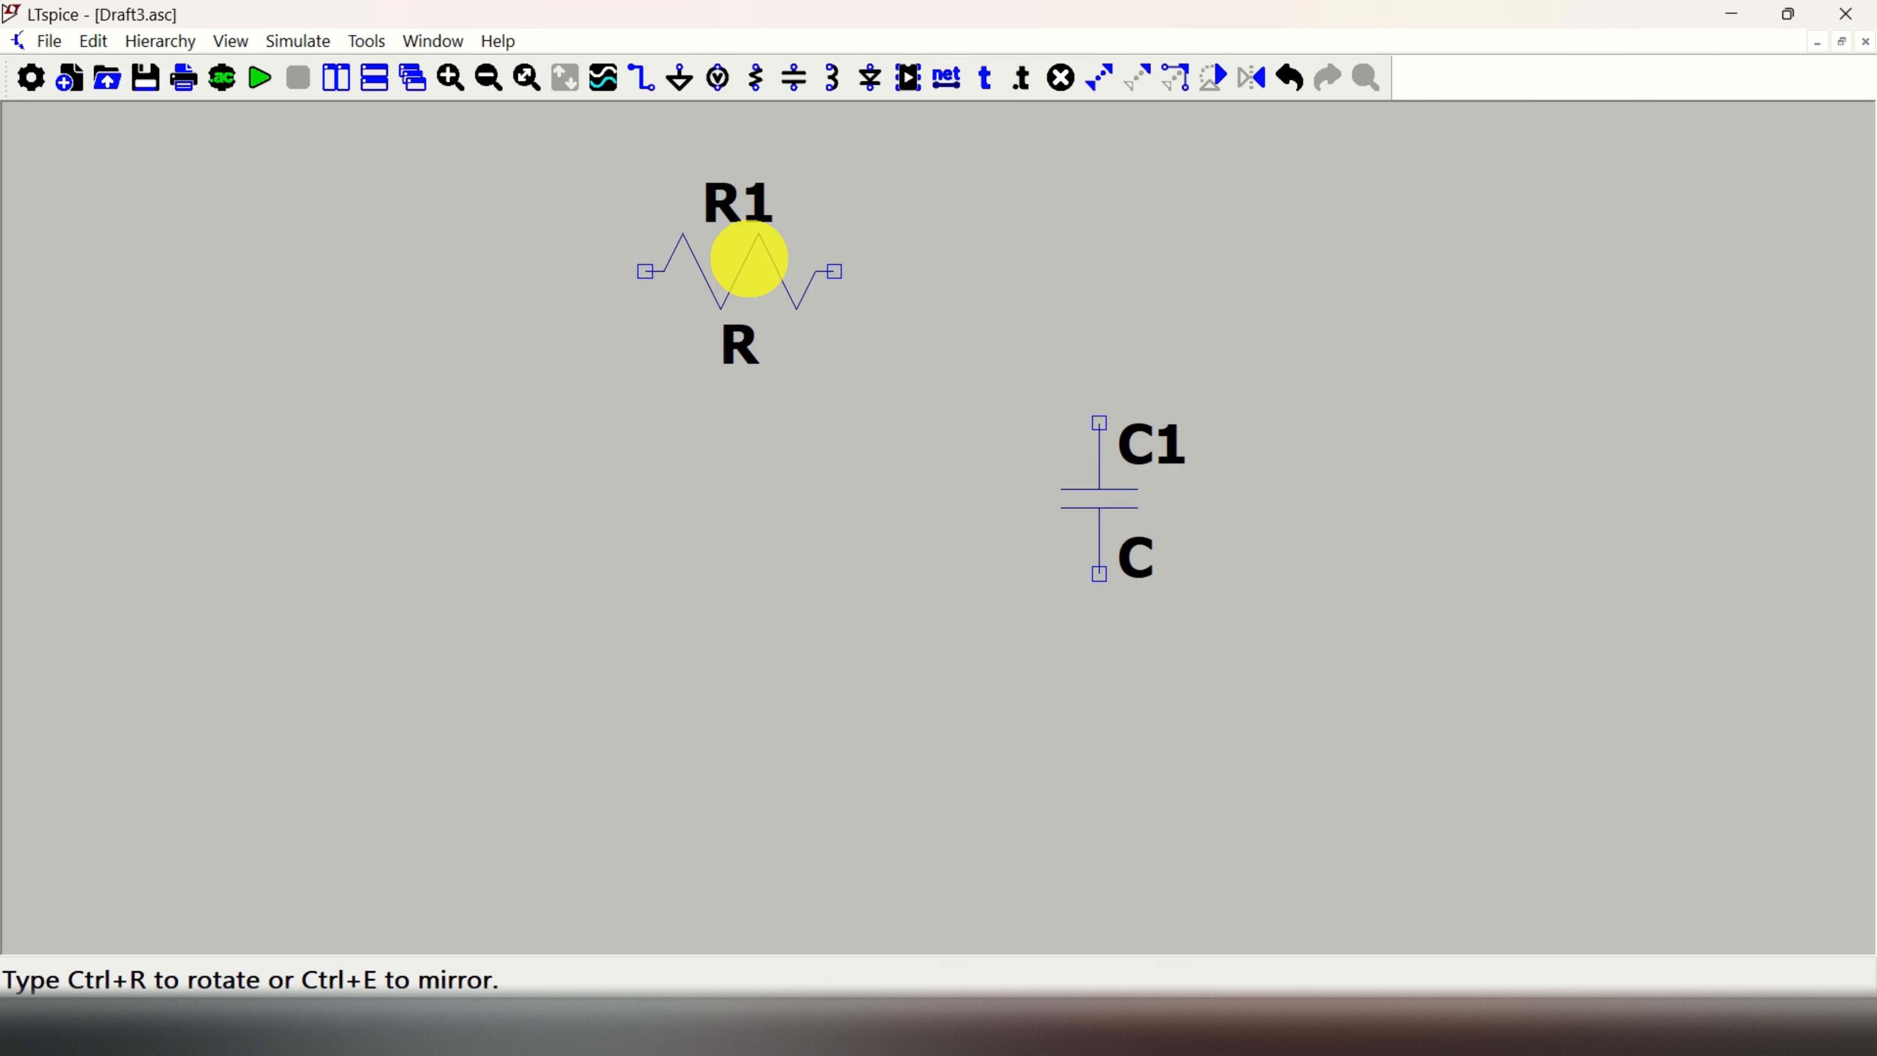
left_click(749, 258)
key("Escape")
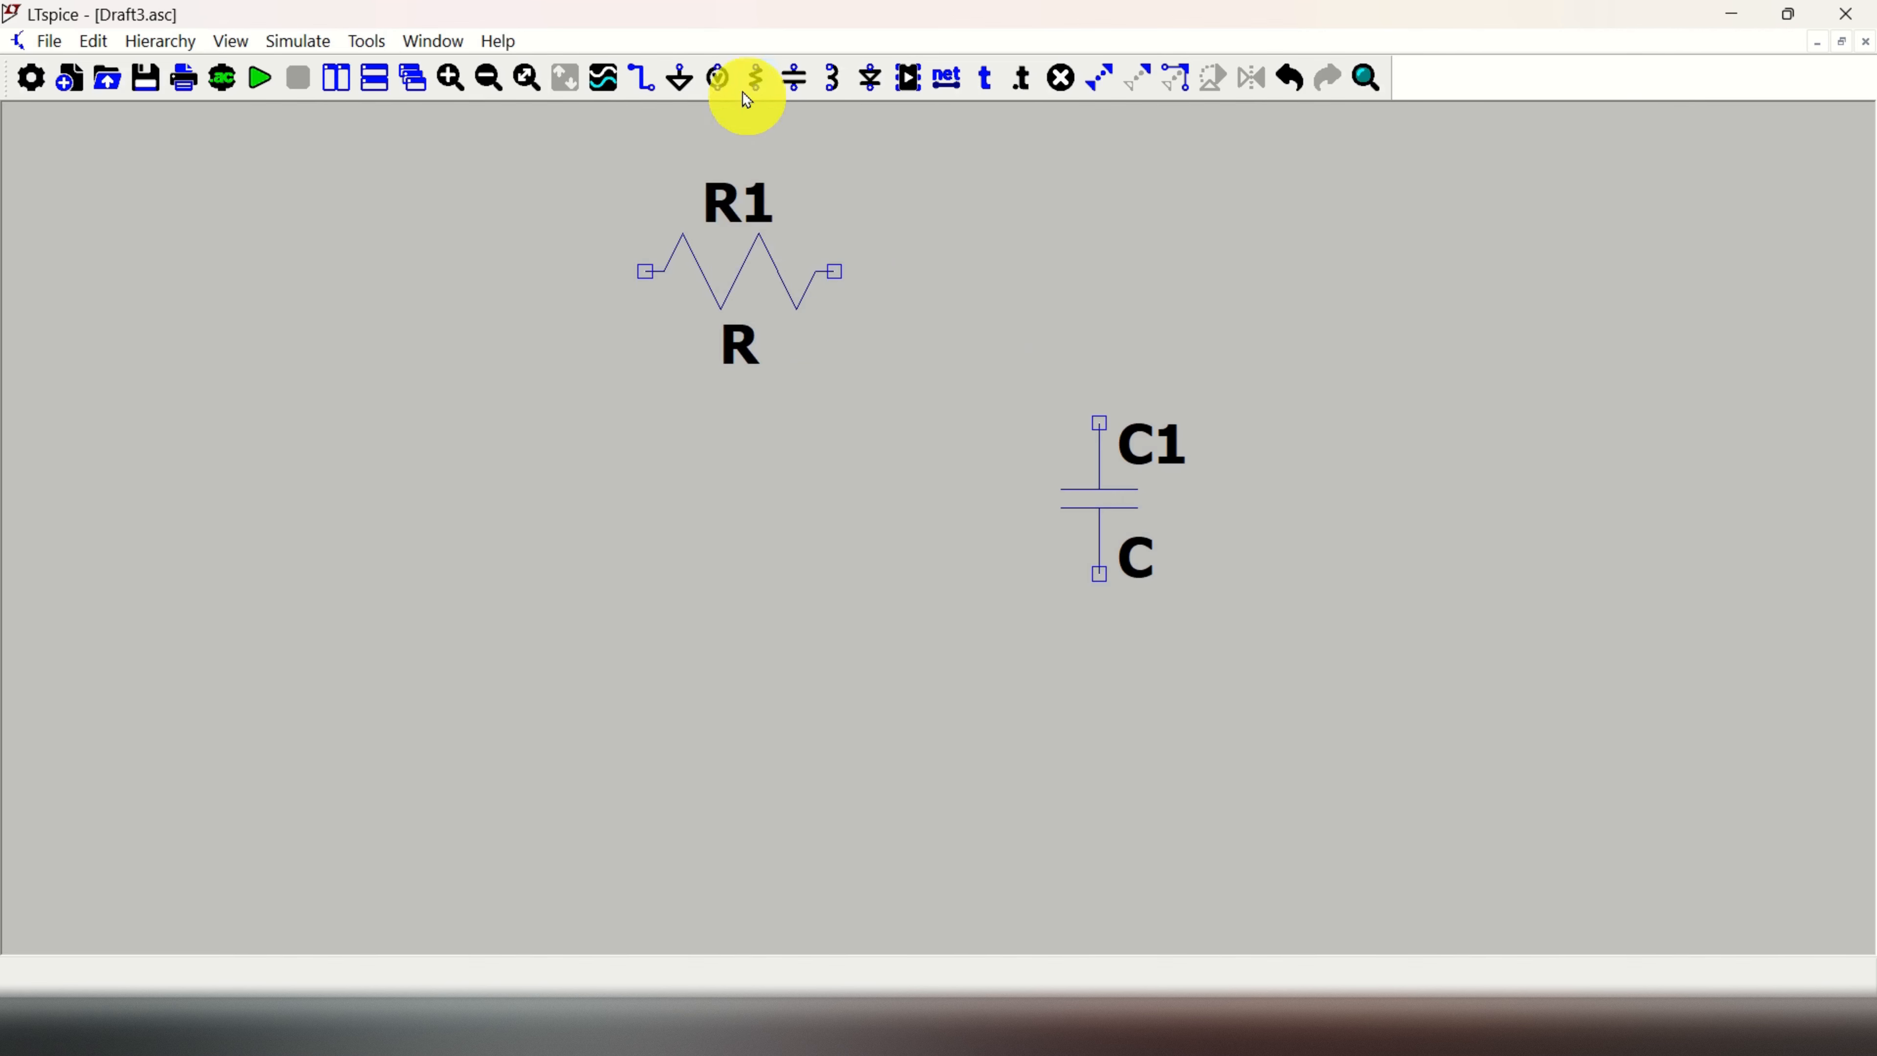
Place a voltage source to the left of the resistor and a ground symbol below, between the source and the capacitor
left_click(716, 77)
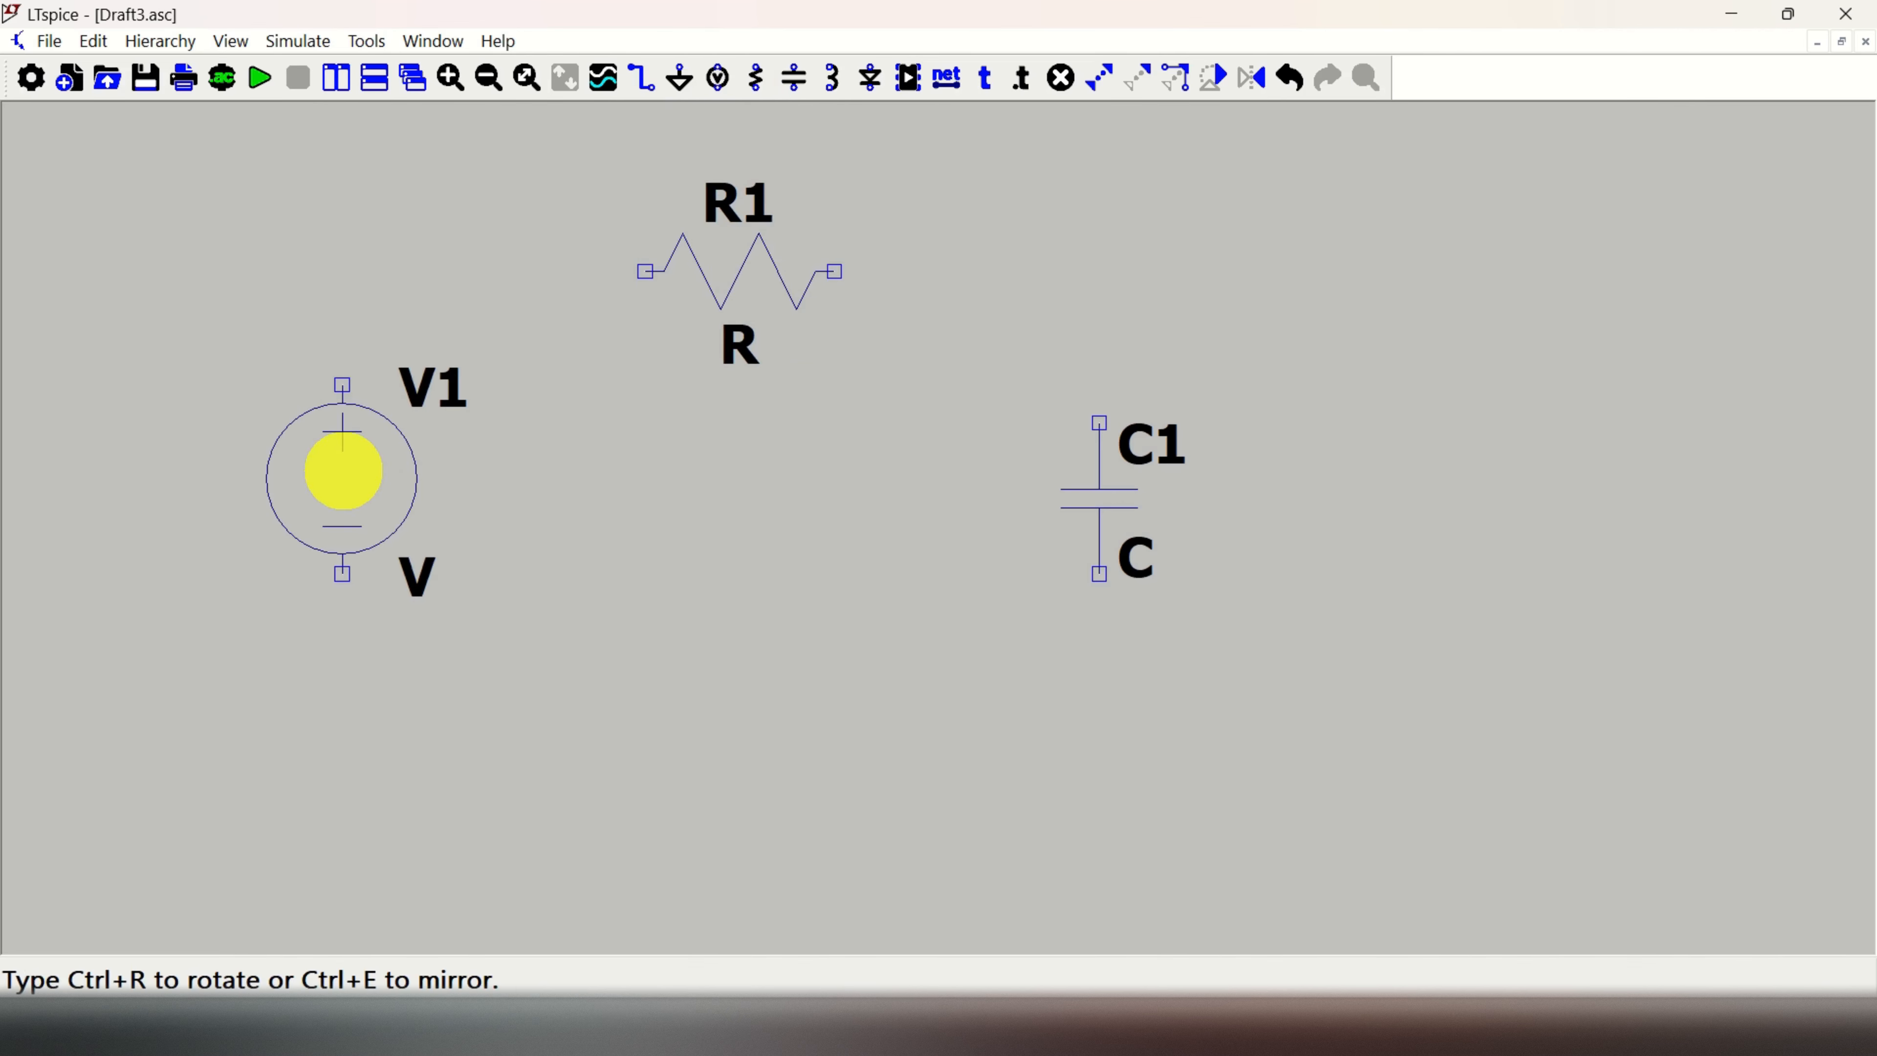
left_click(344, 472)
key("Escape")
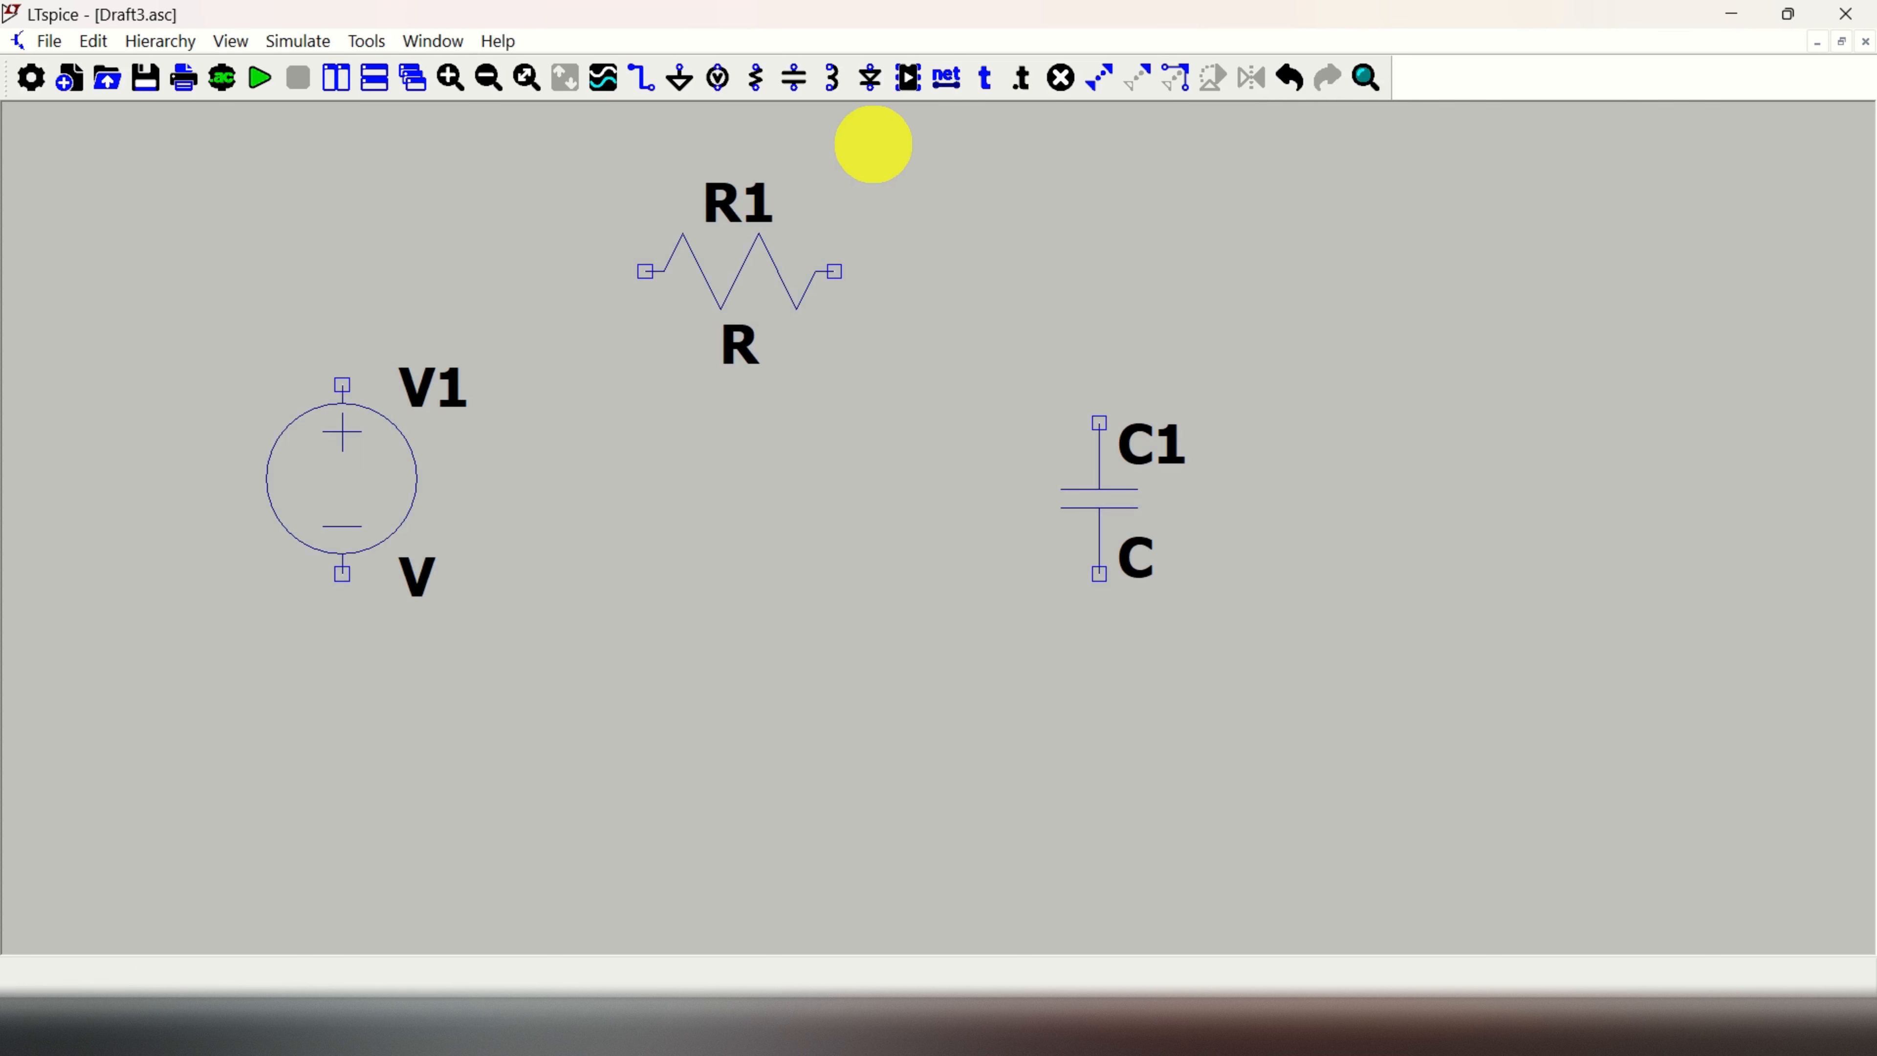
left_click(688, 85)
left_click(728, 767)
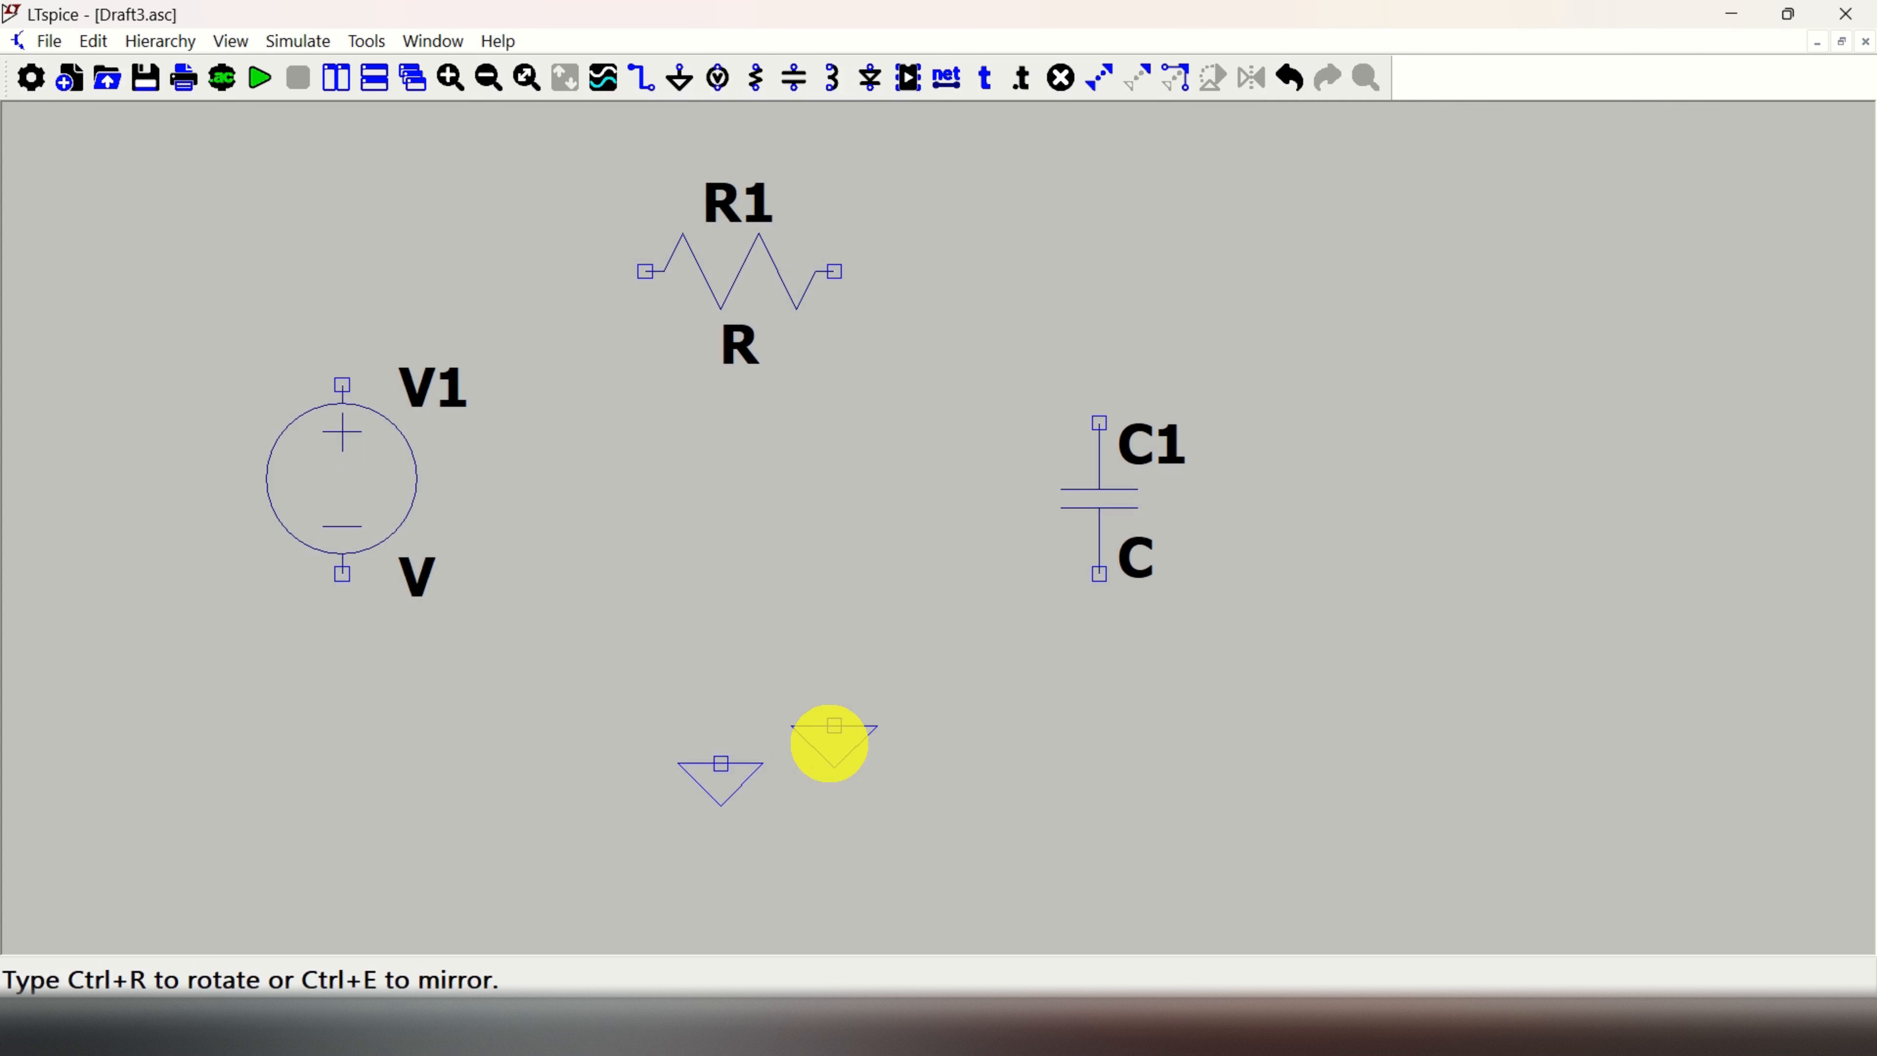
key("Escape")
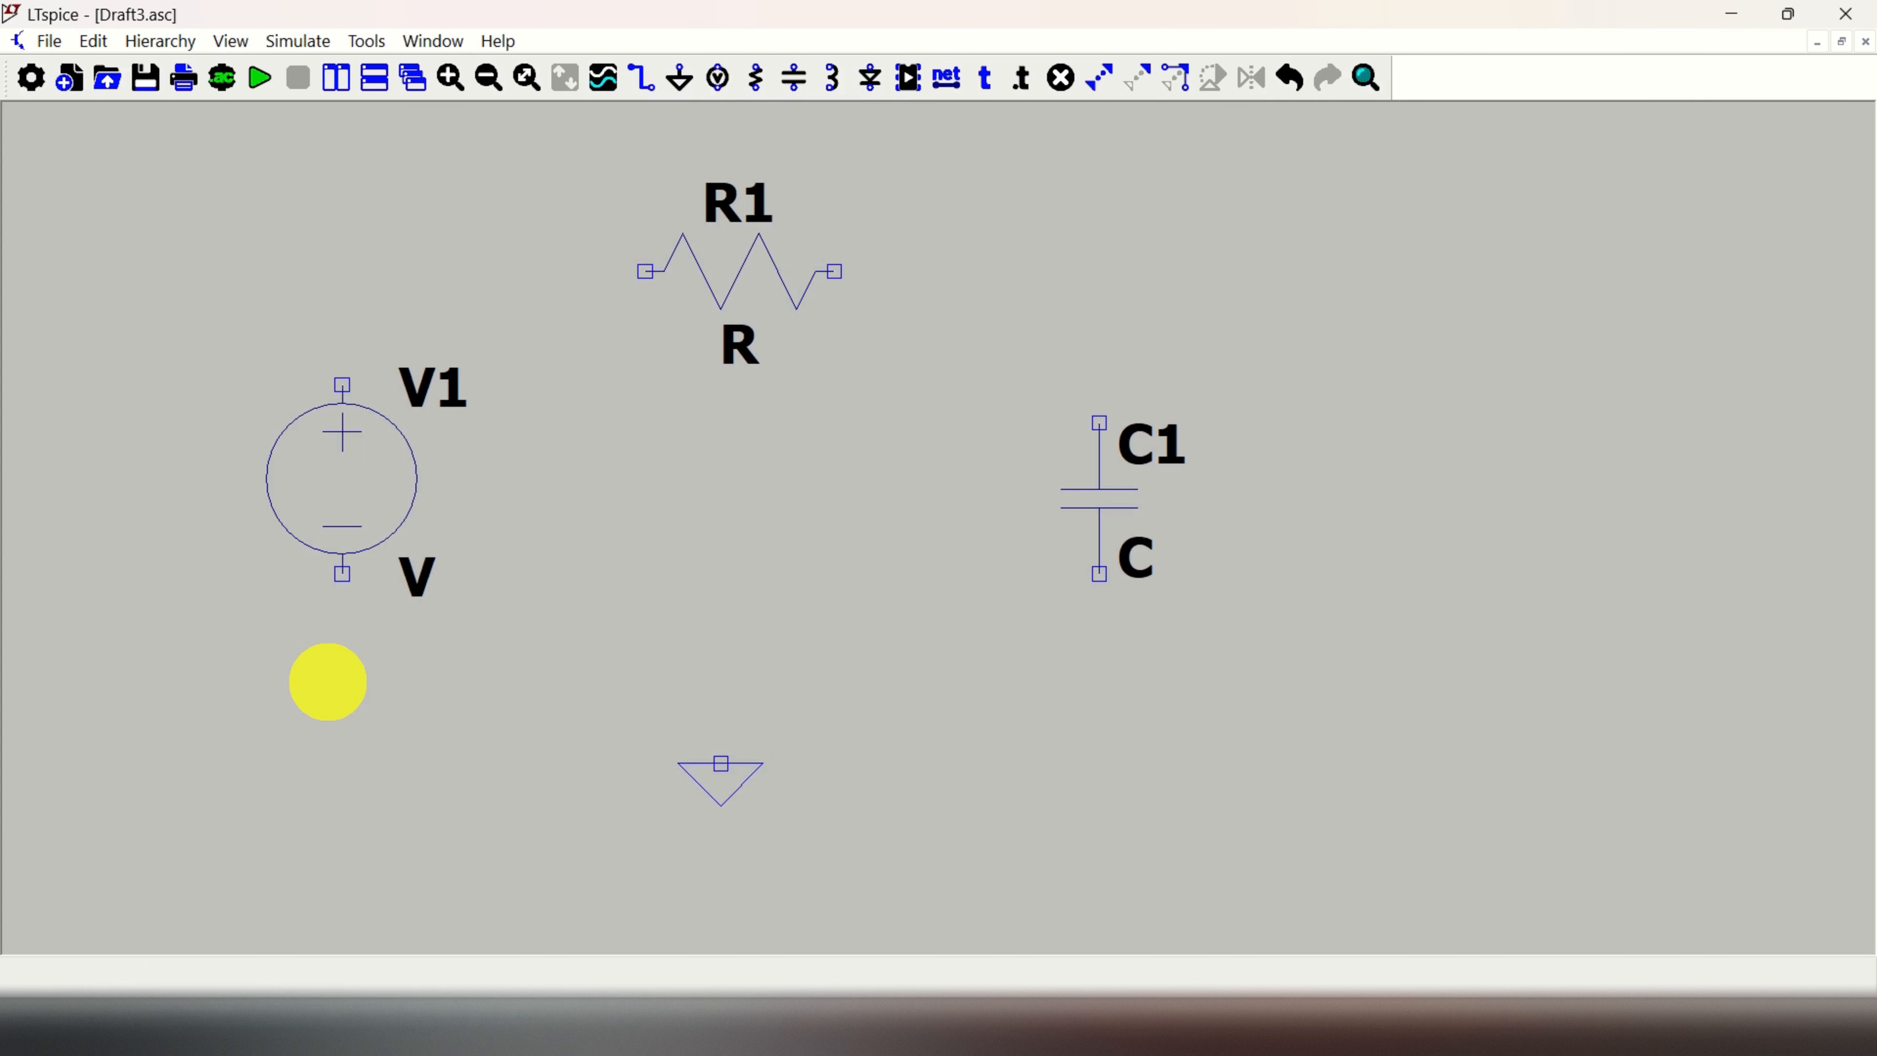
Wire the voltage source, resistor and capacitor into one closed rectangular series loop
key("F3")
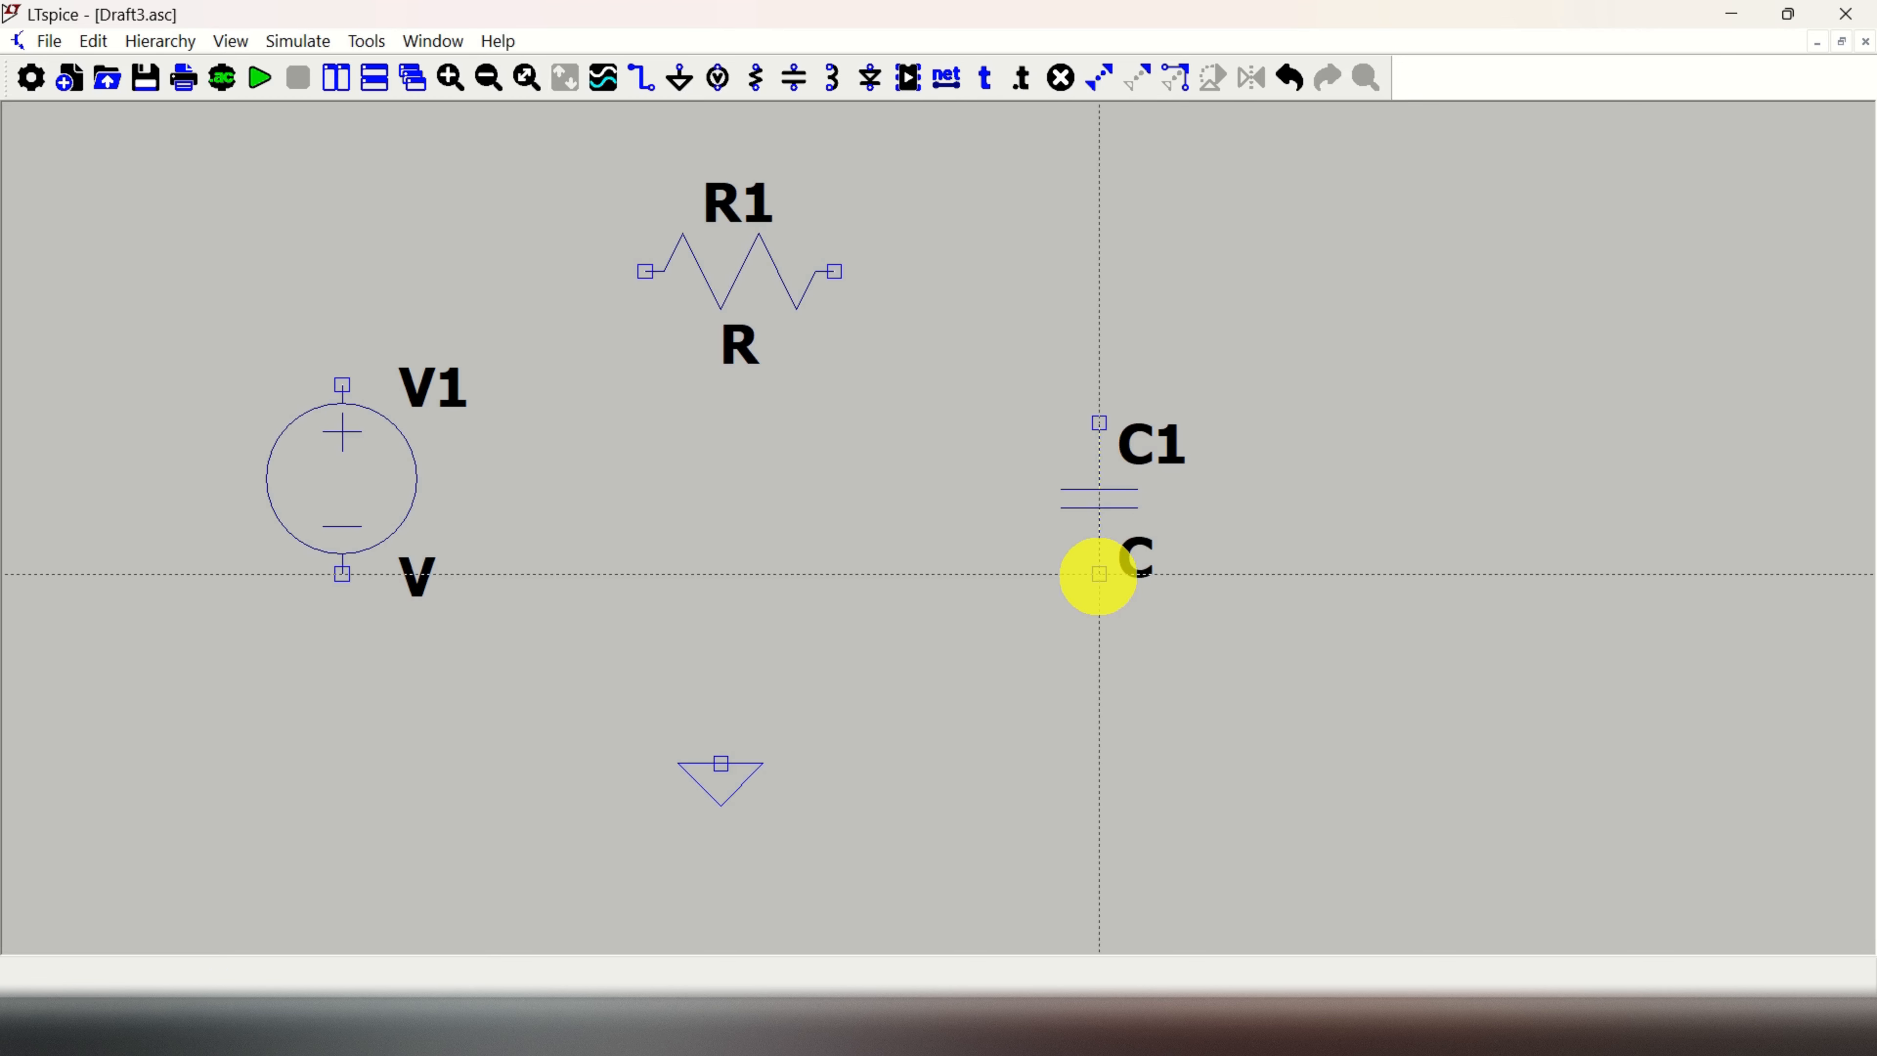
left_click(1099, 574)
left_click(1099, 272)
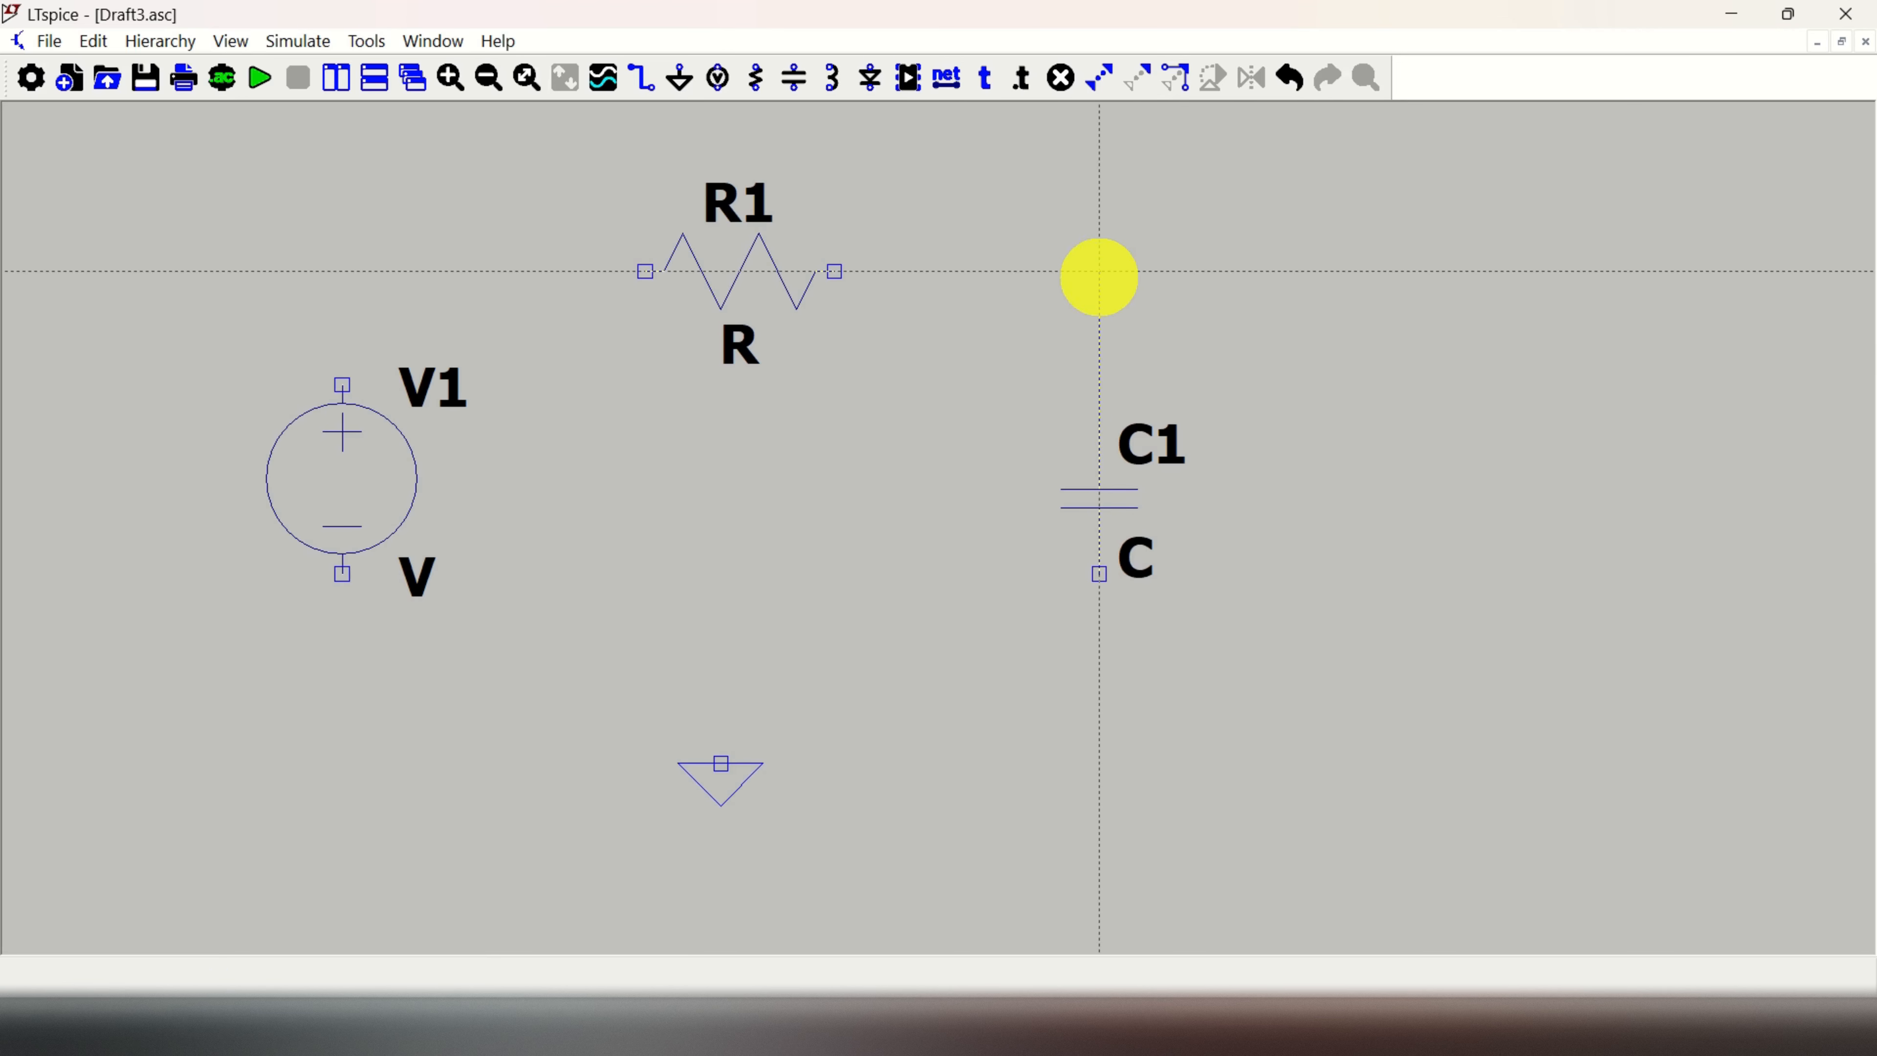
left_click(341, 271)
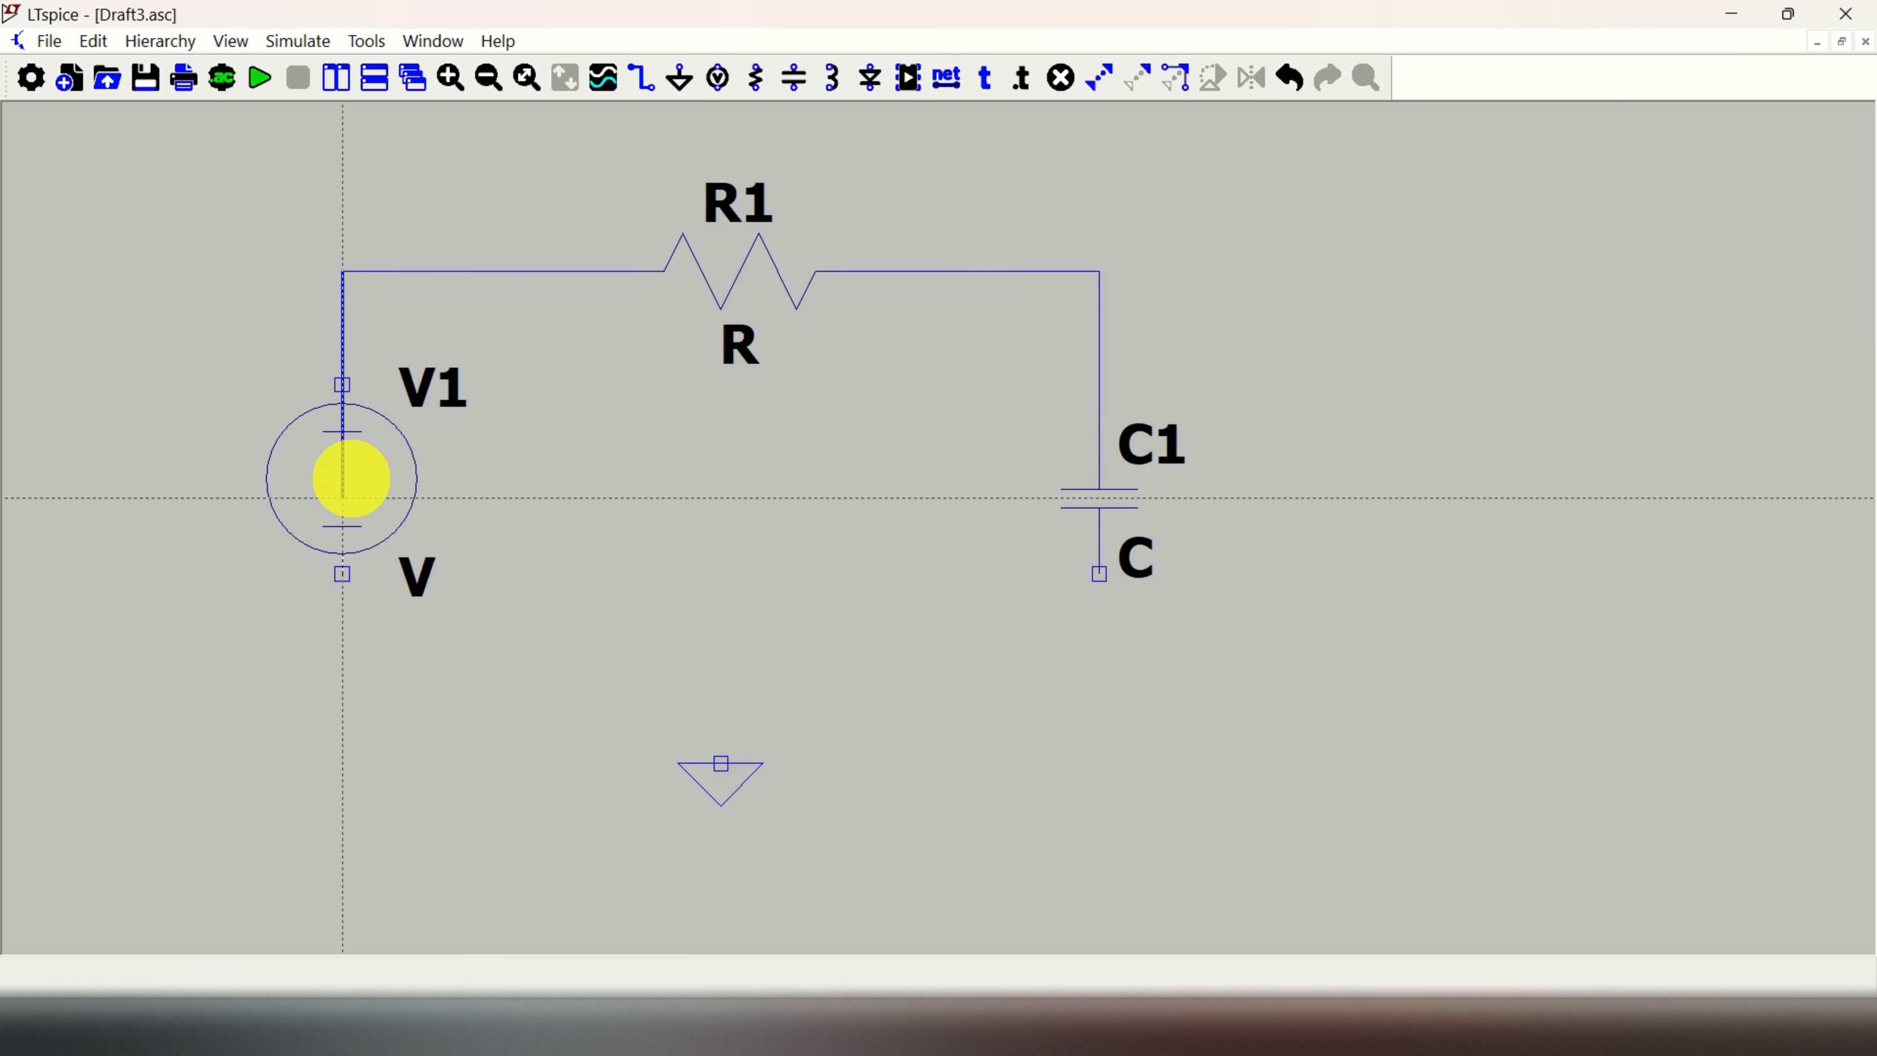
left_click(342, 726)
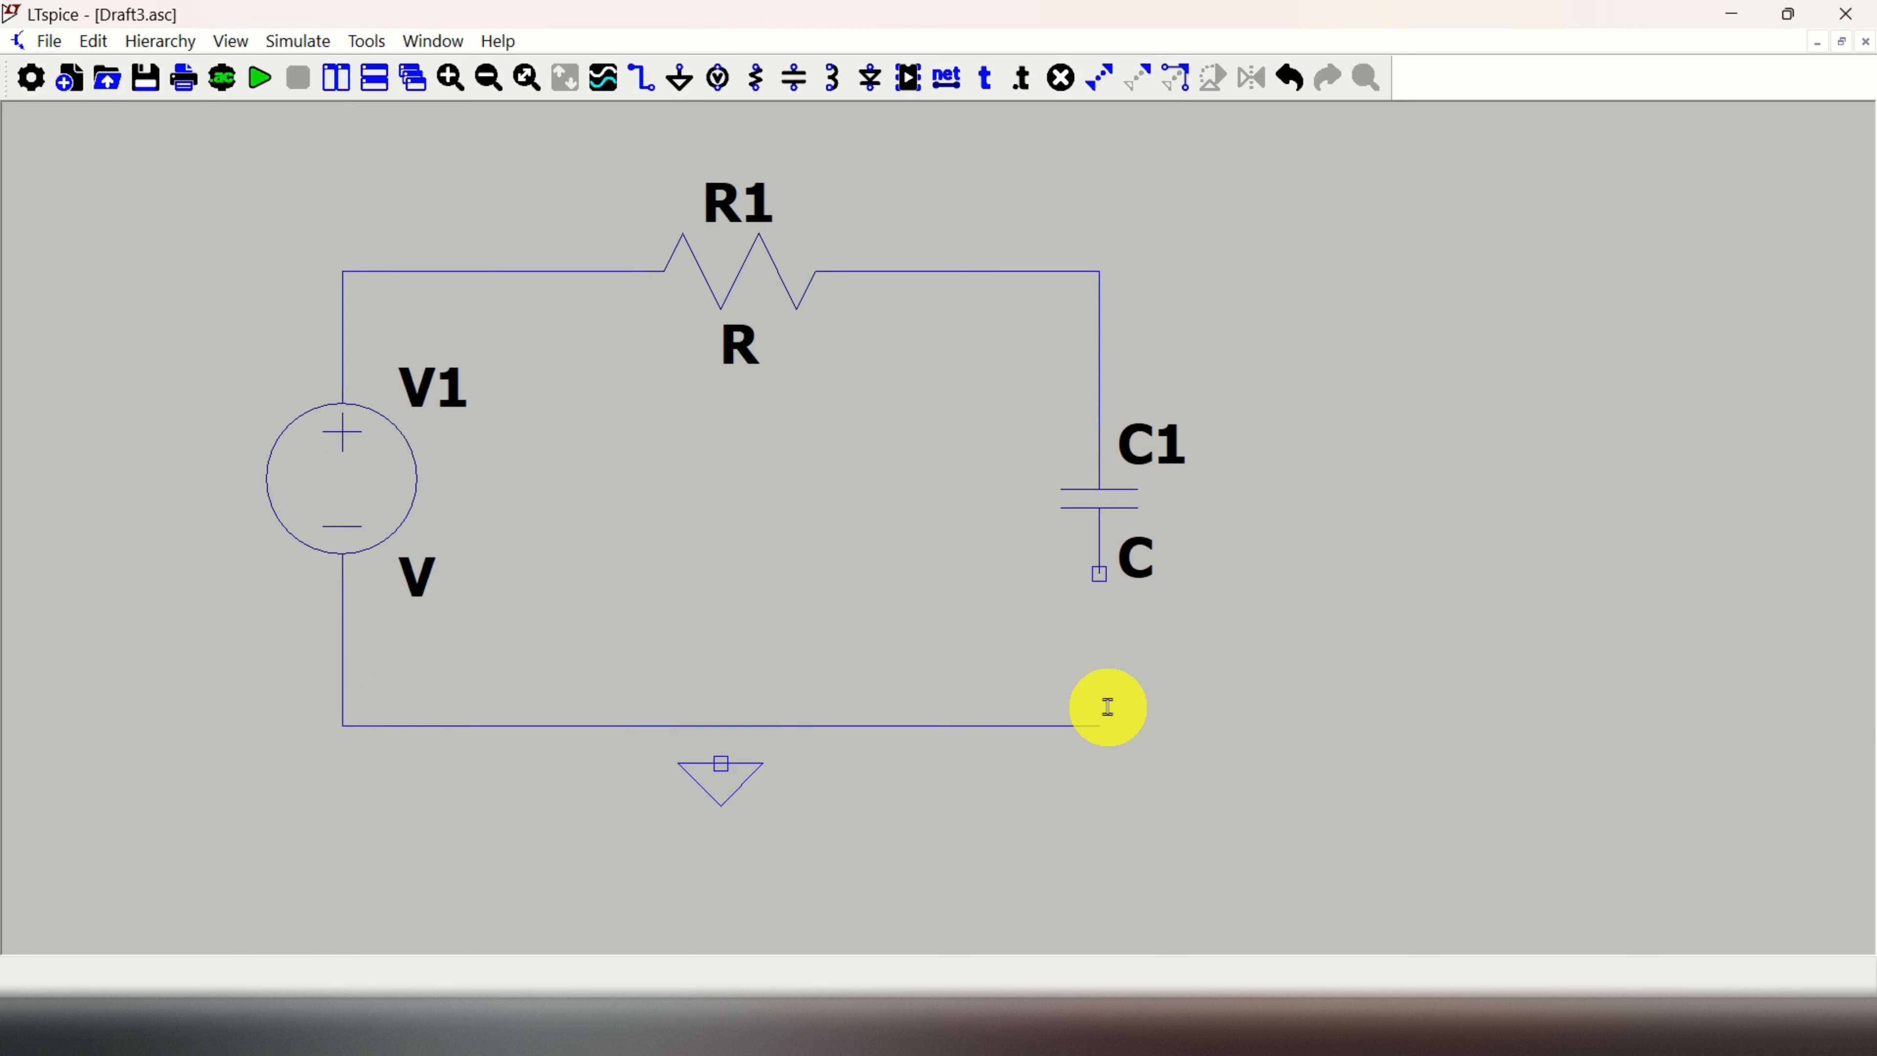
left_click(1099, 575)
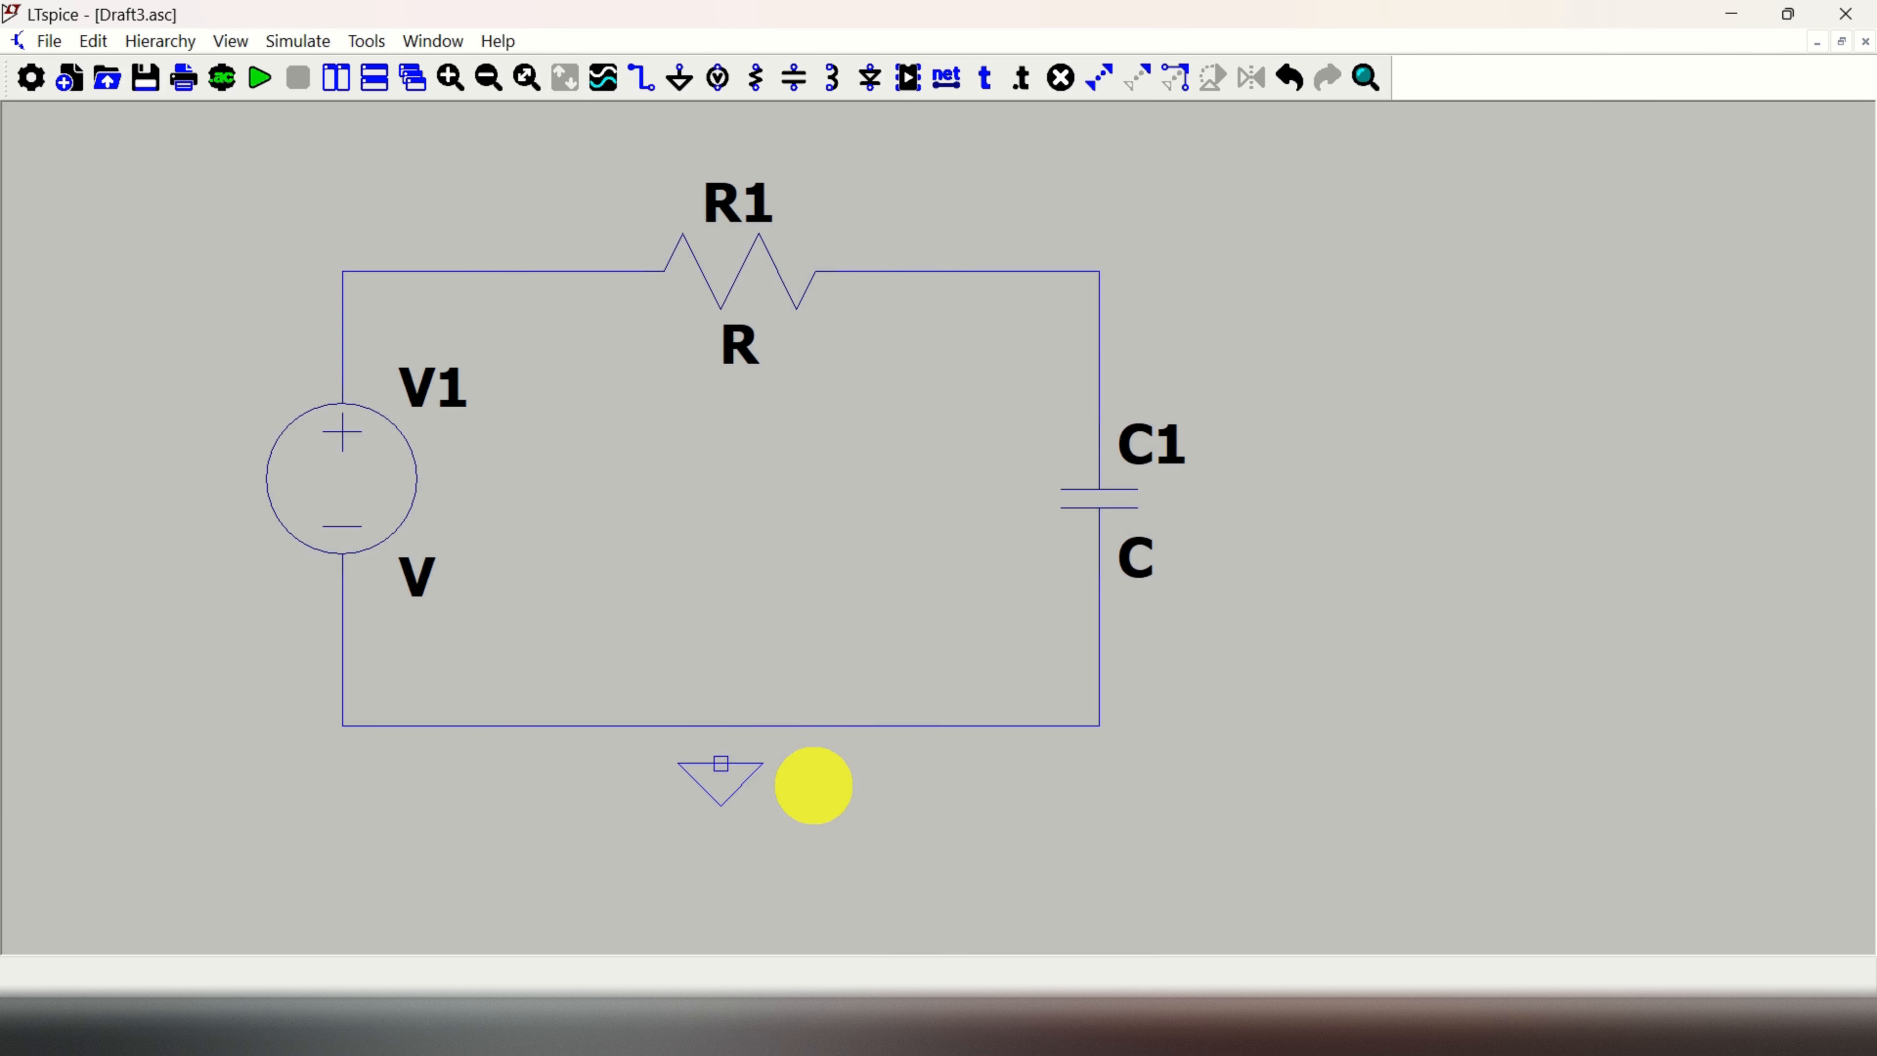
Connect the ground symbol to the lower wire of the loop
left_click(722, 764)
left_click(722, 726)
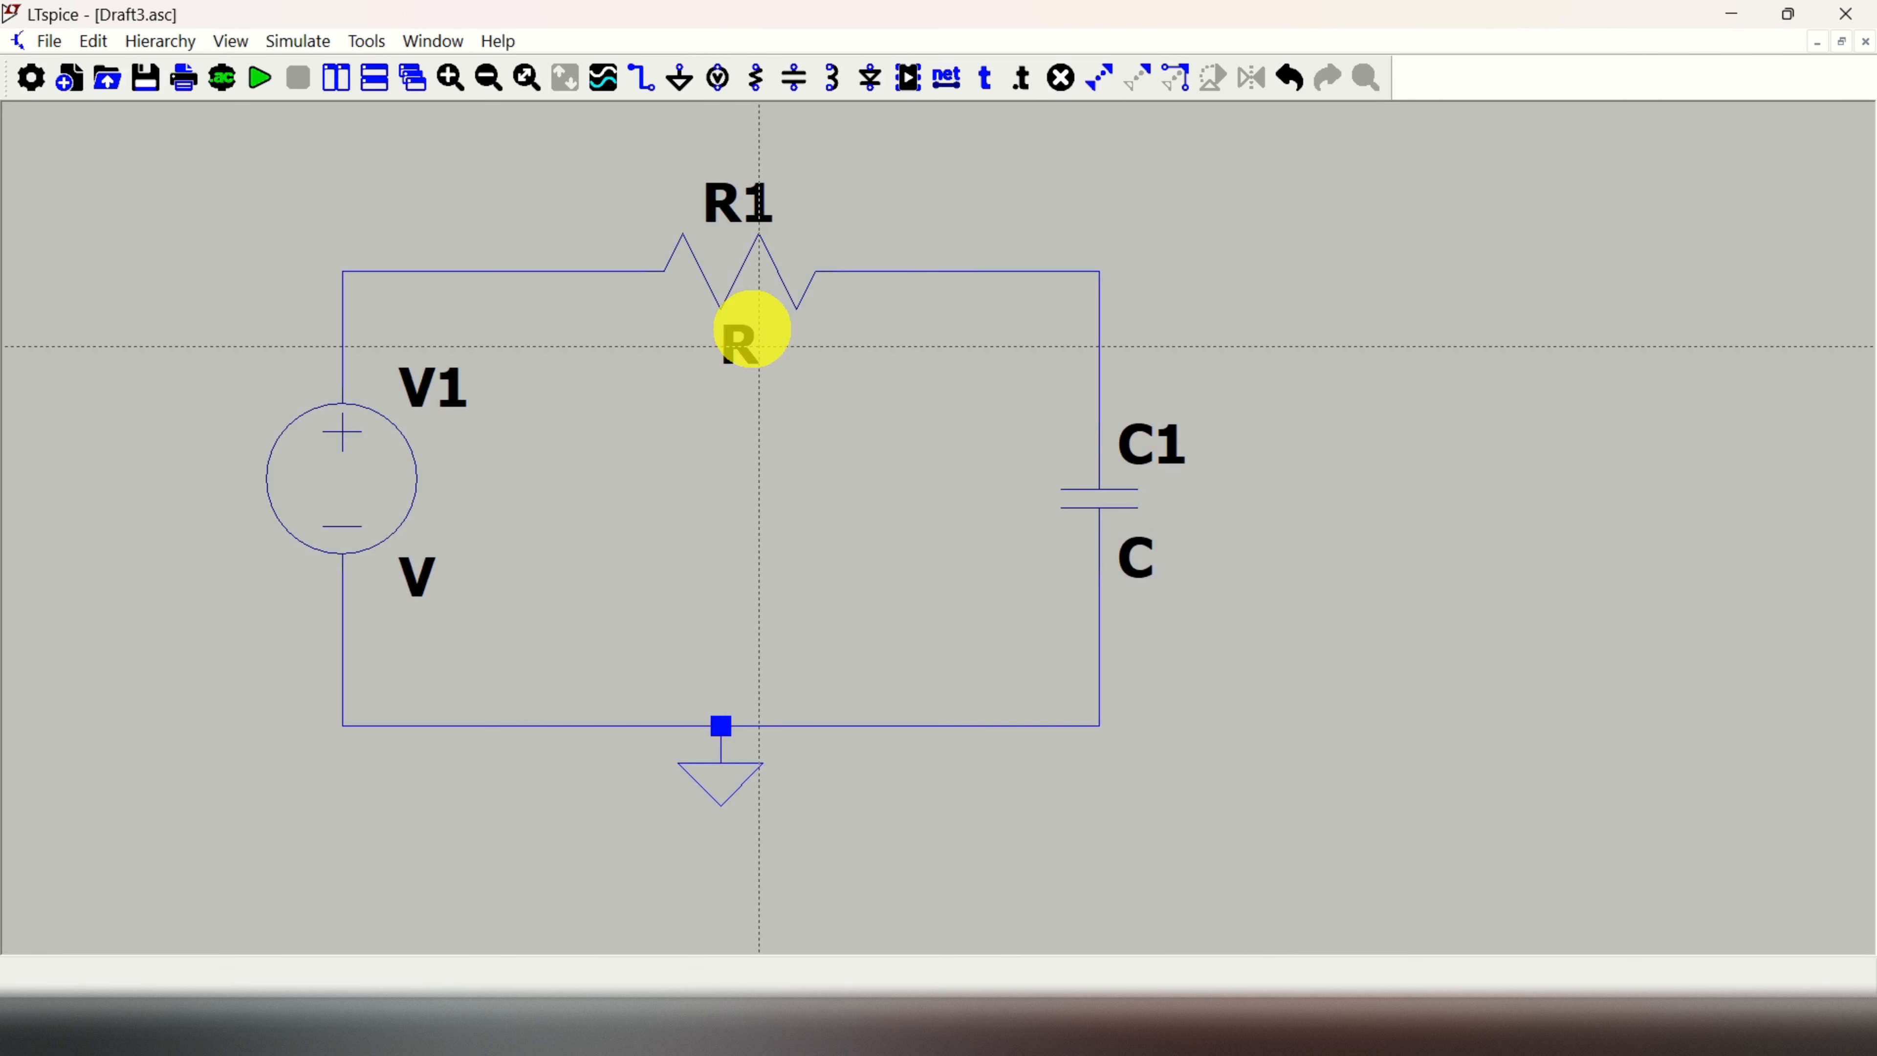
key("Escape")
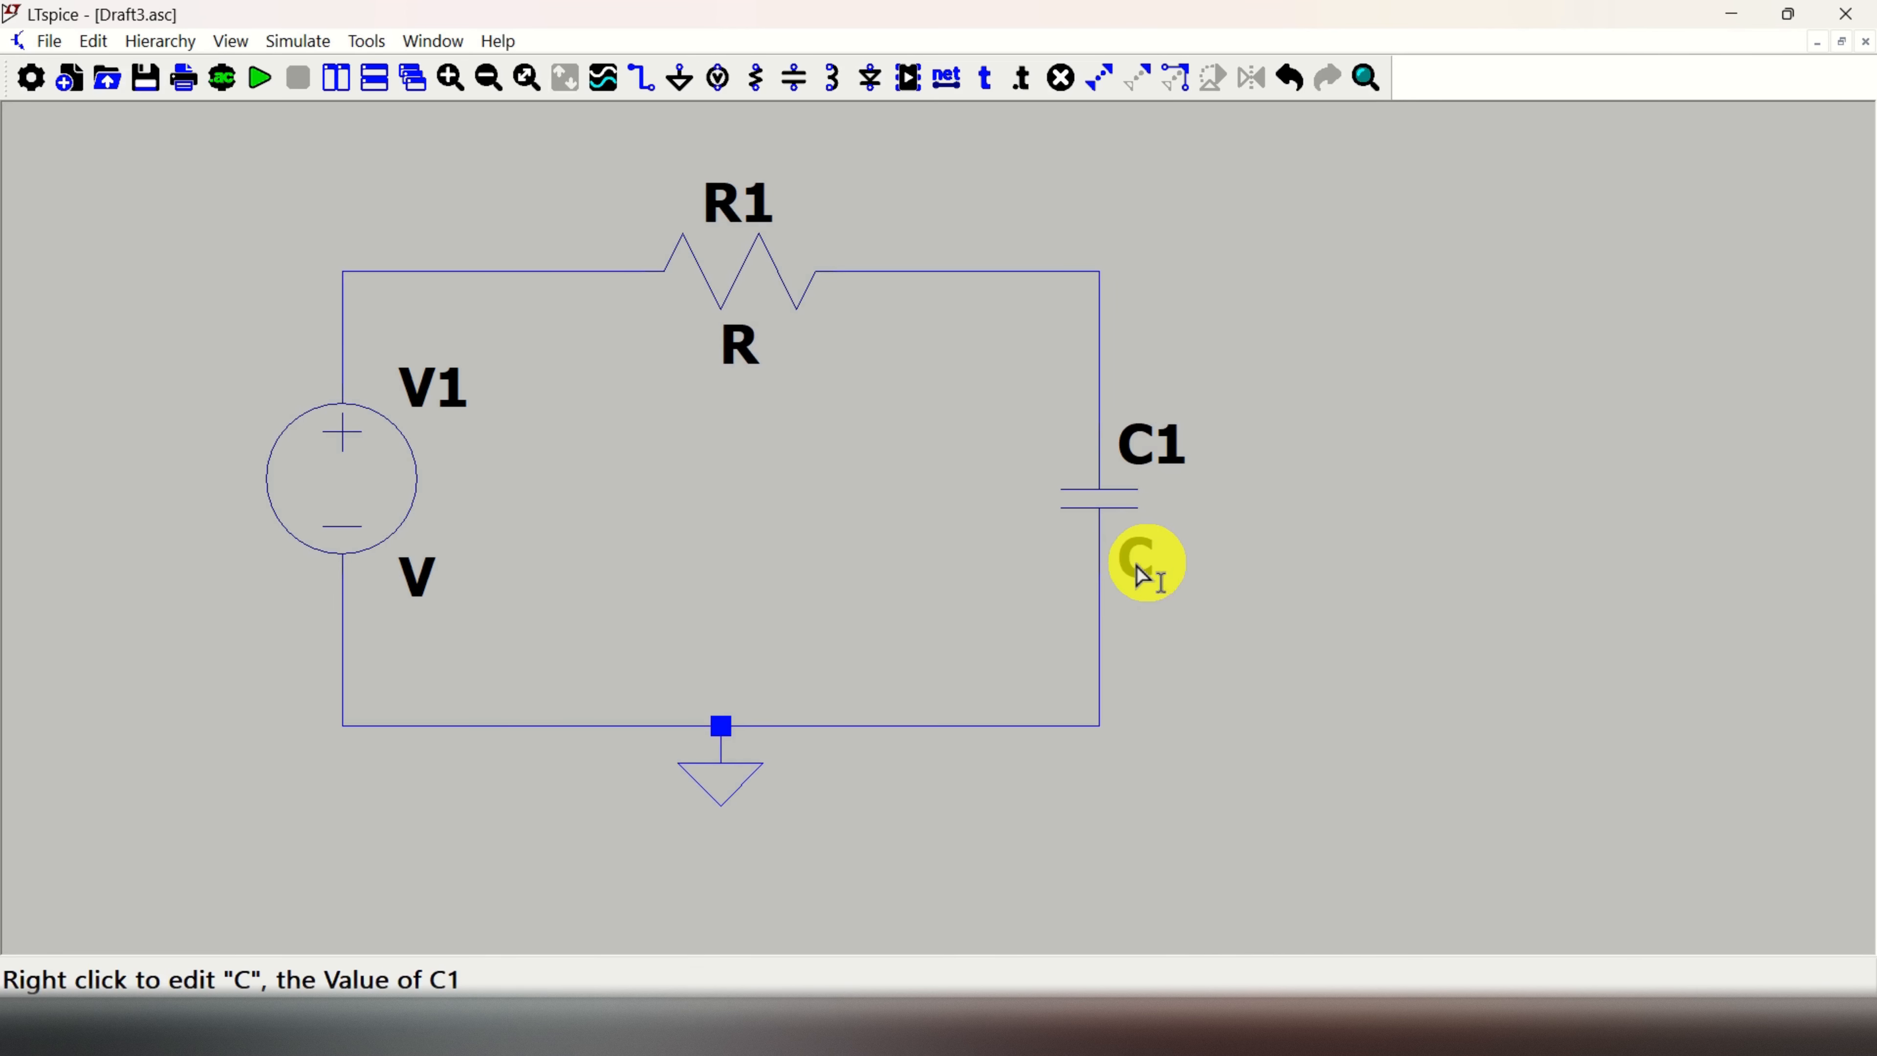
Set the value of capacitor C1 to 1u and of resistor R1 to 10000
right_click(1144, 571)
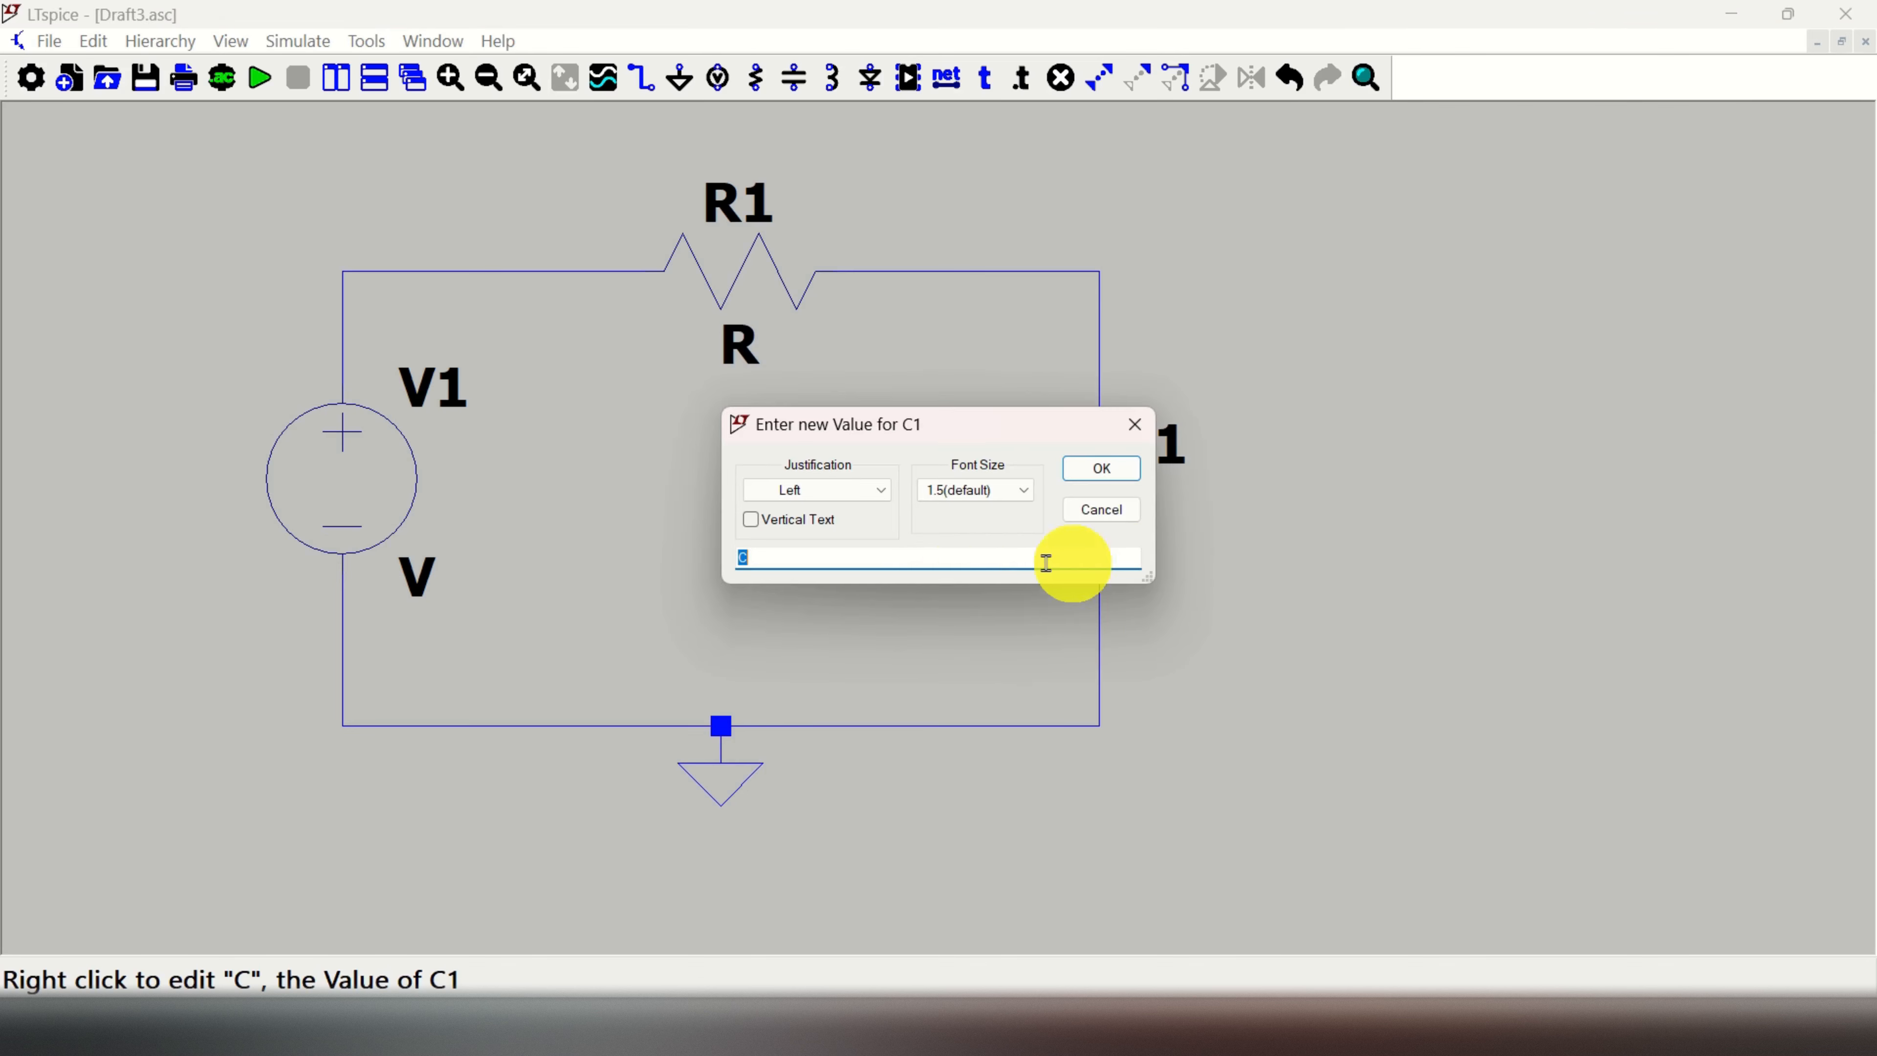
left_click(919, 564)
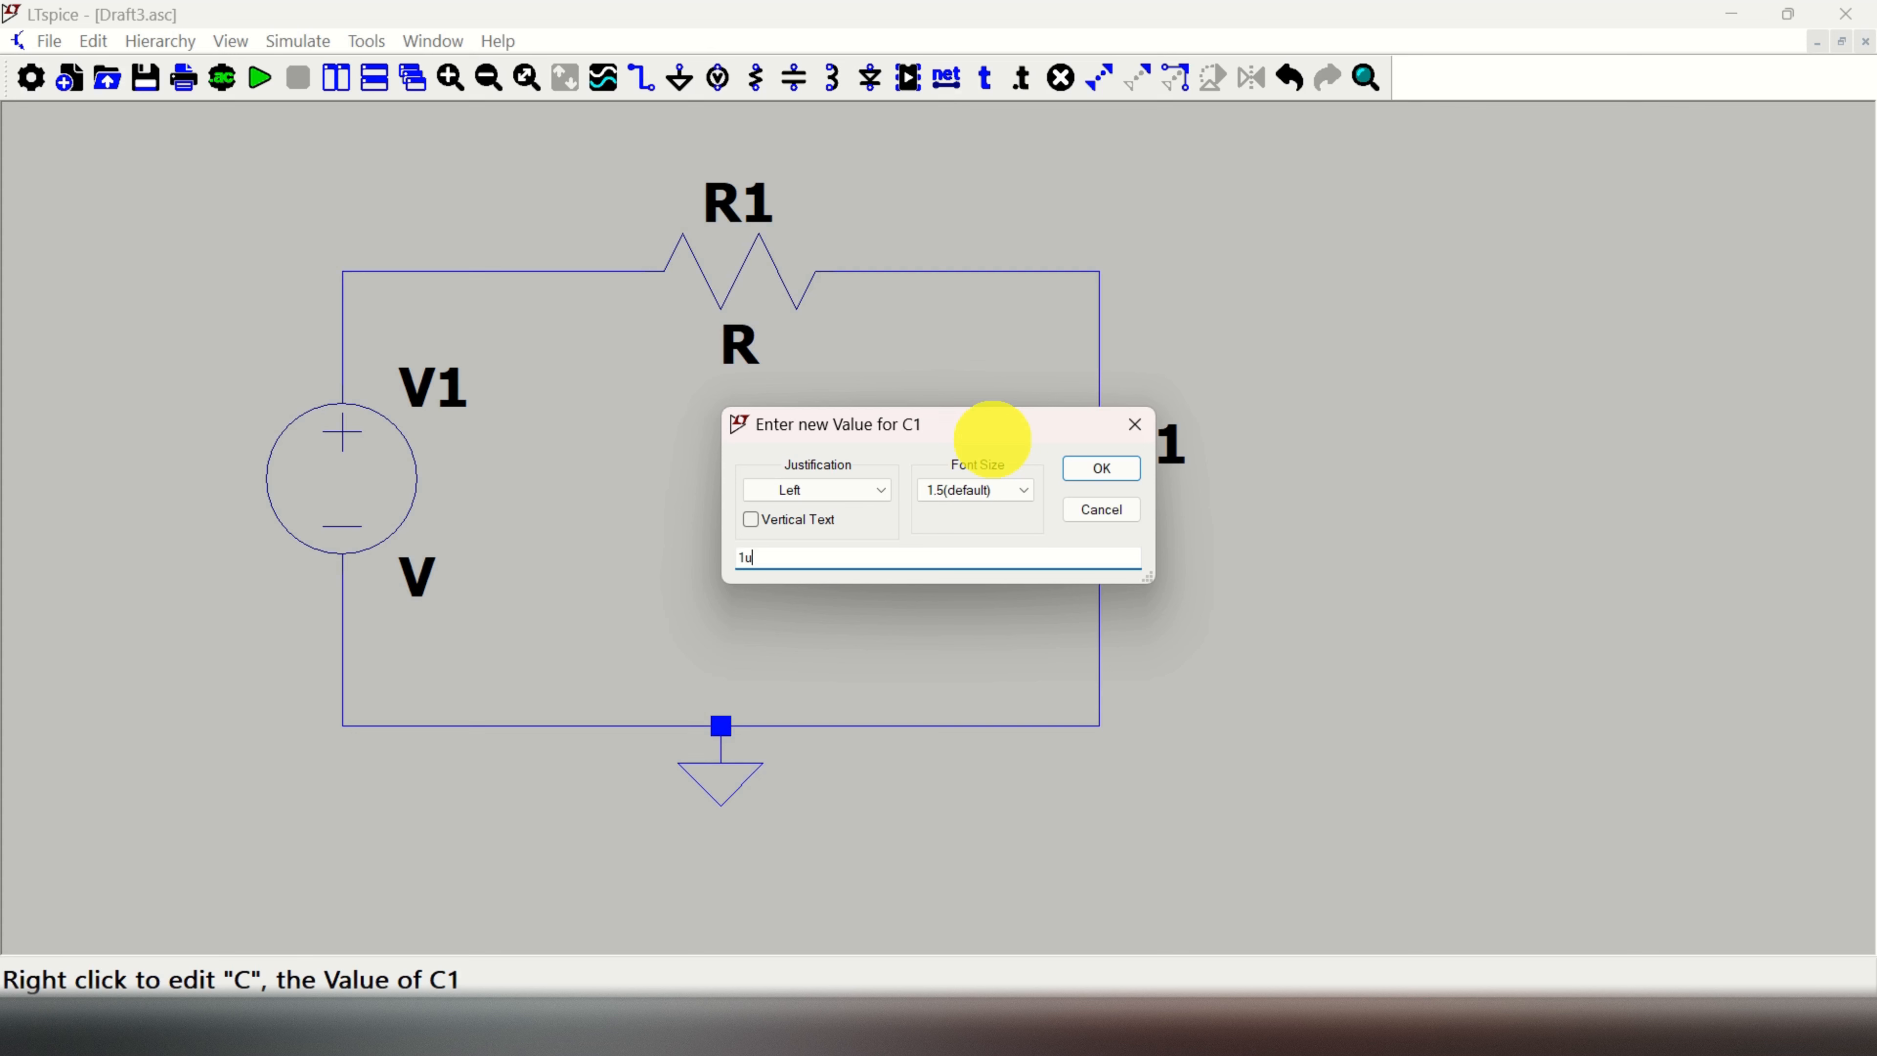
left_click(1101, 468)
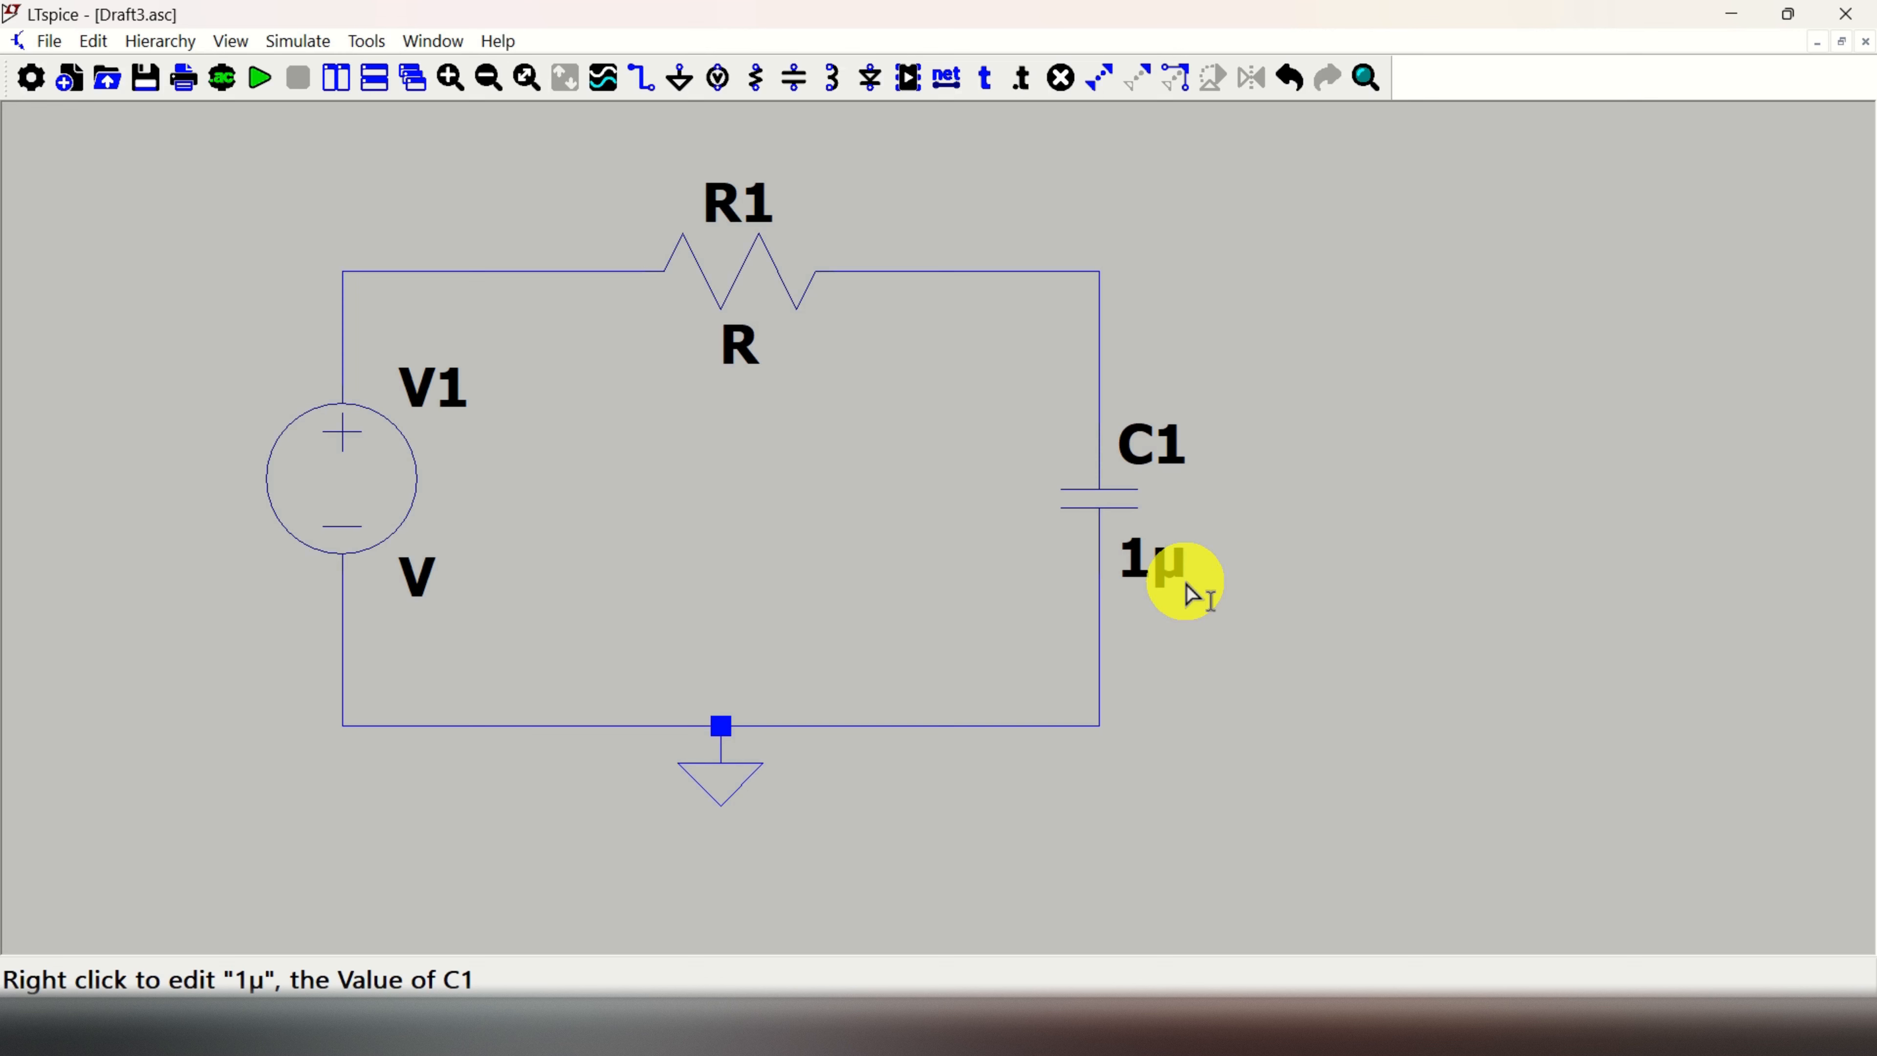
right_click(750, 362)
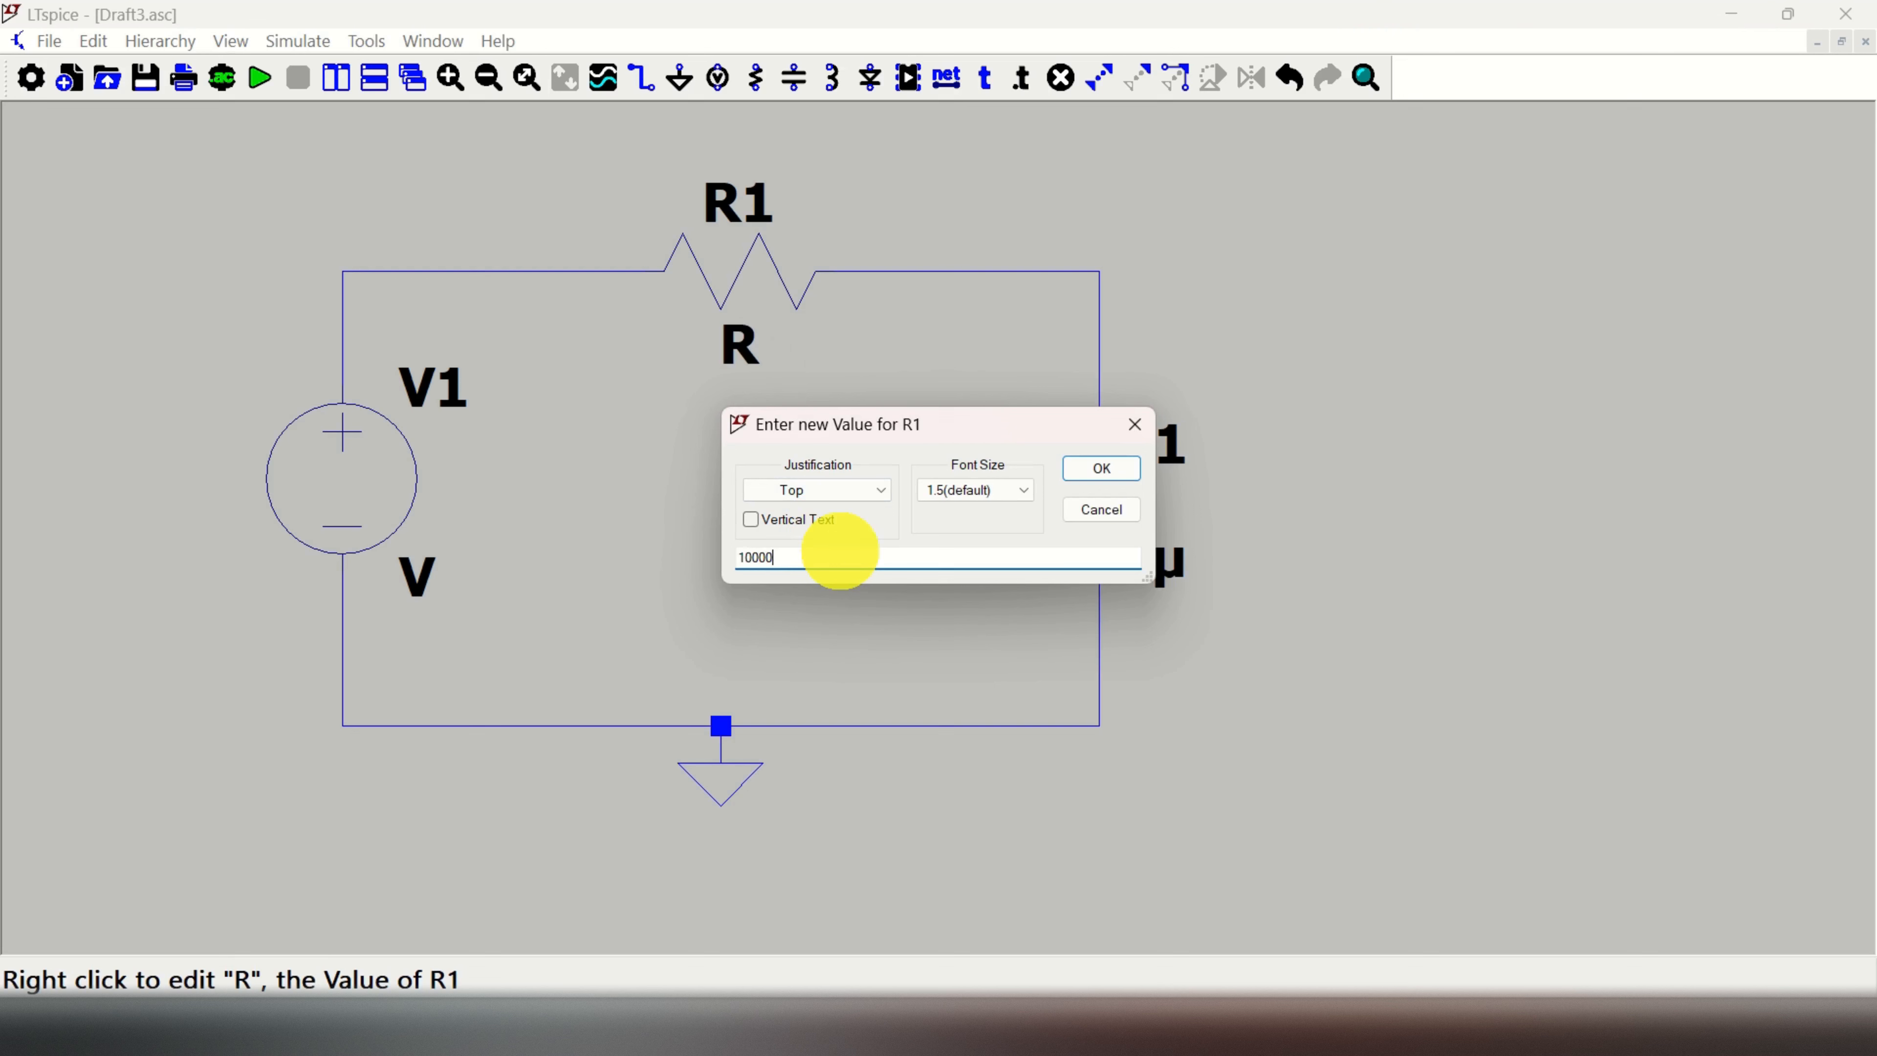
left_click(1117, 469)
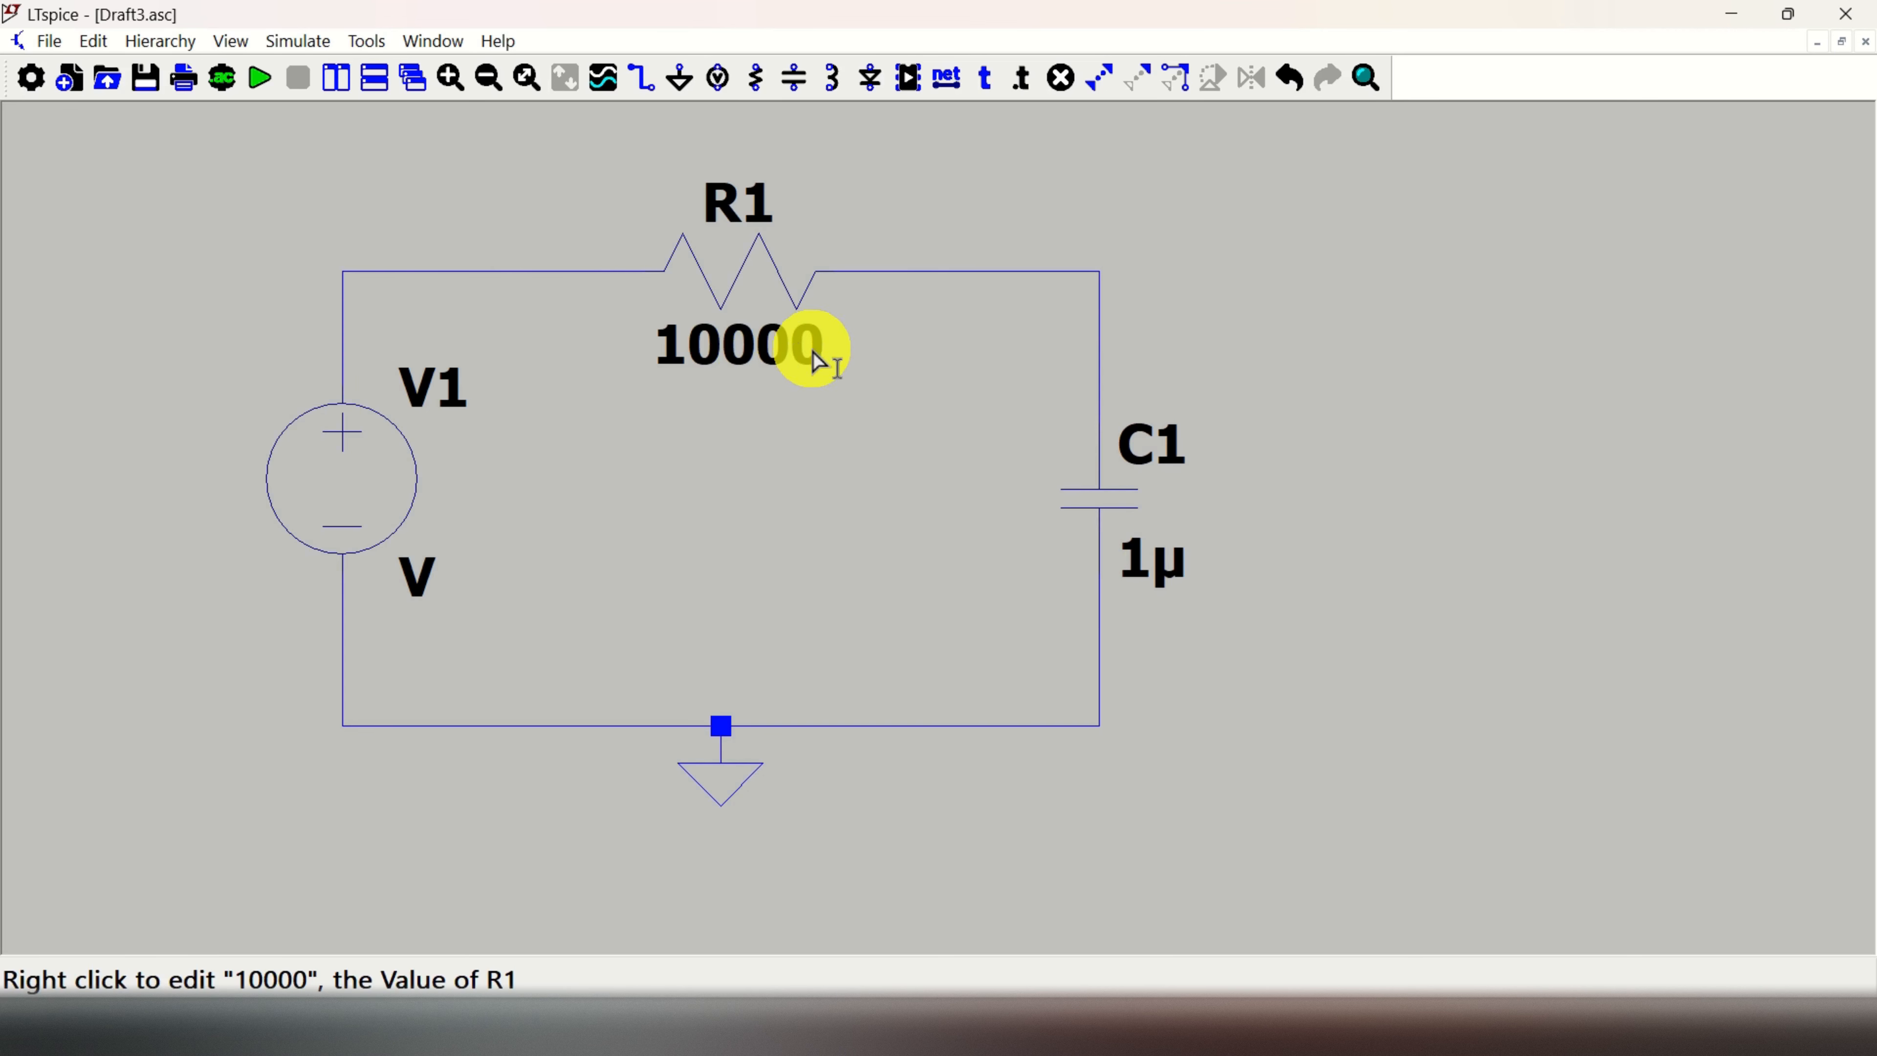
Set the small-signal AC amplitude of voltage source V1 to 2 in its advanced settings
right_click(385, 491)
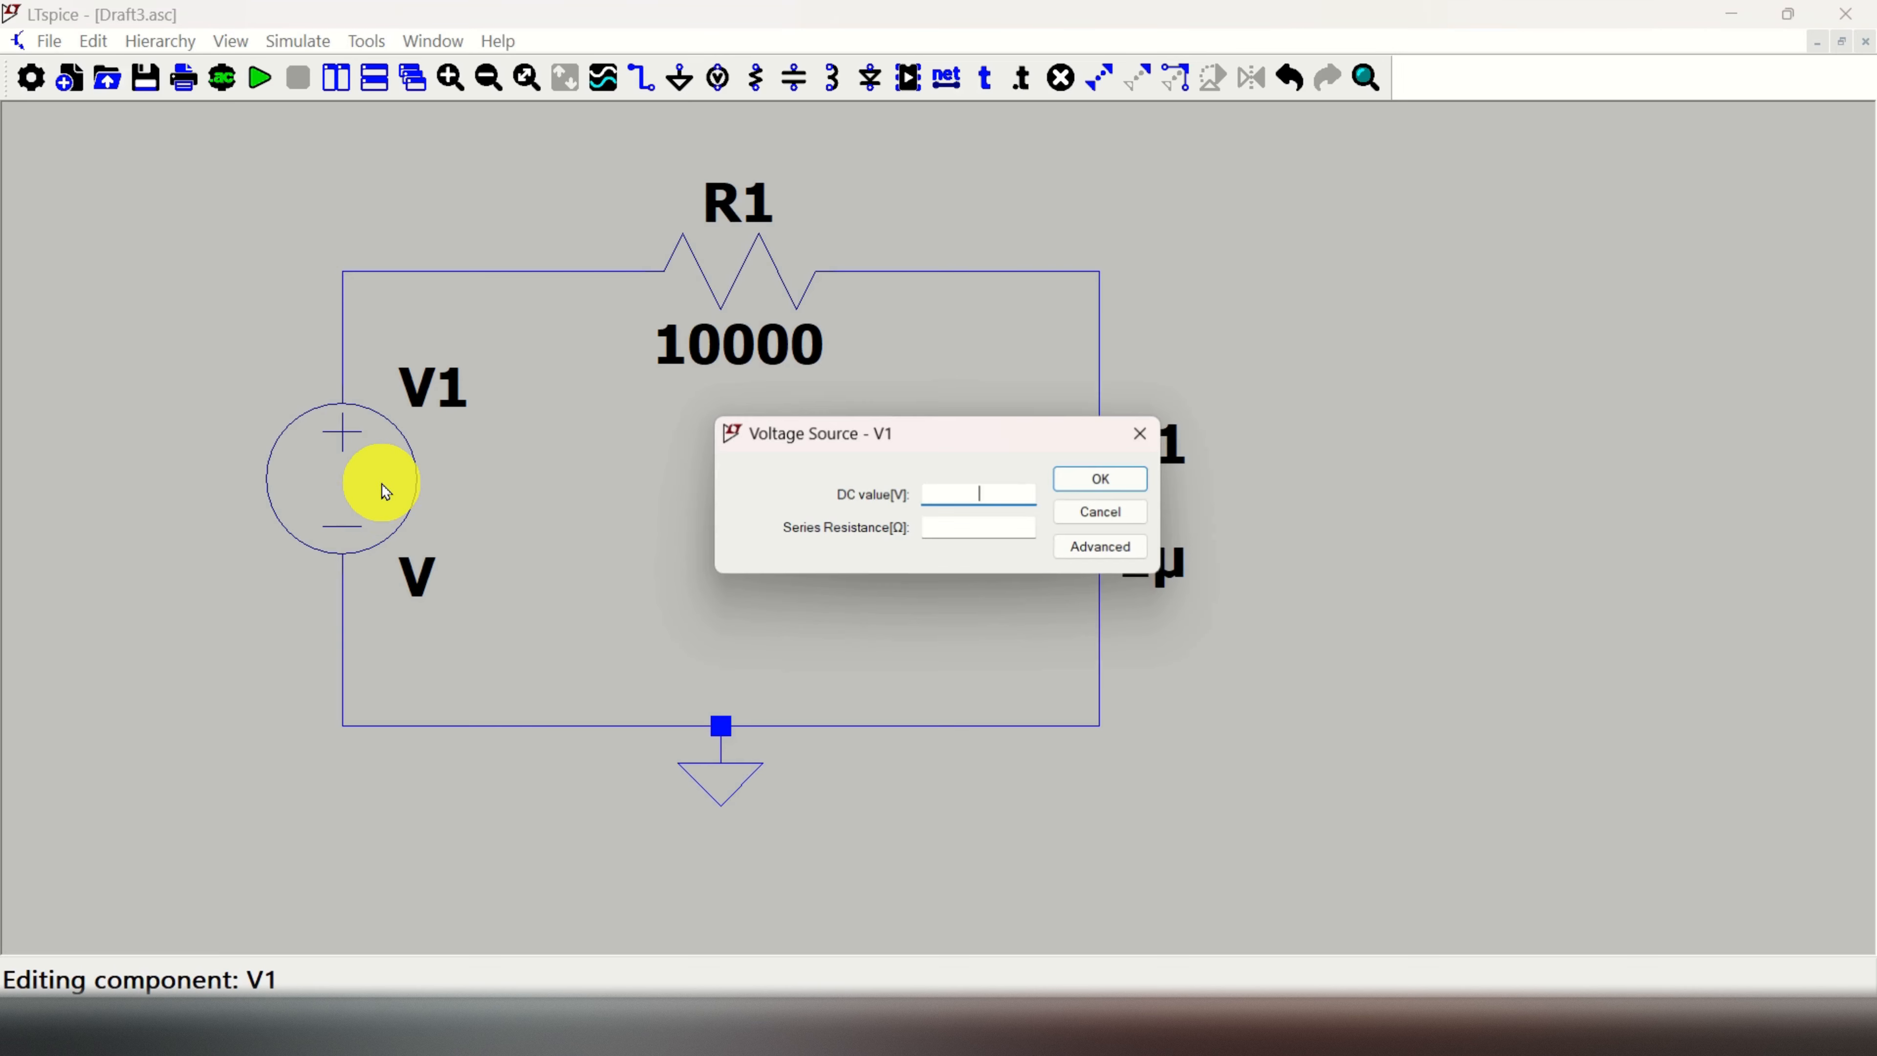
left_click(1102, 549)
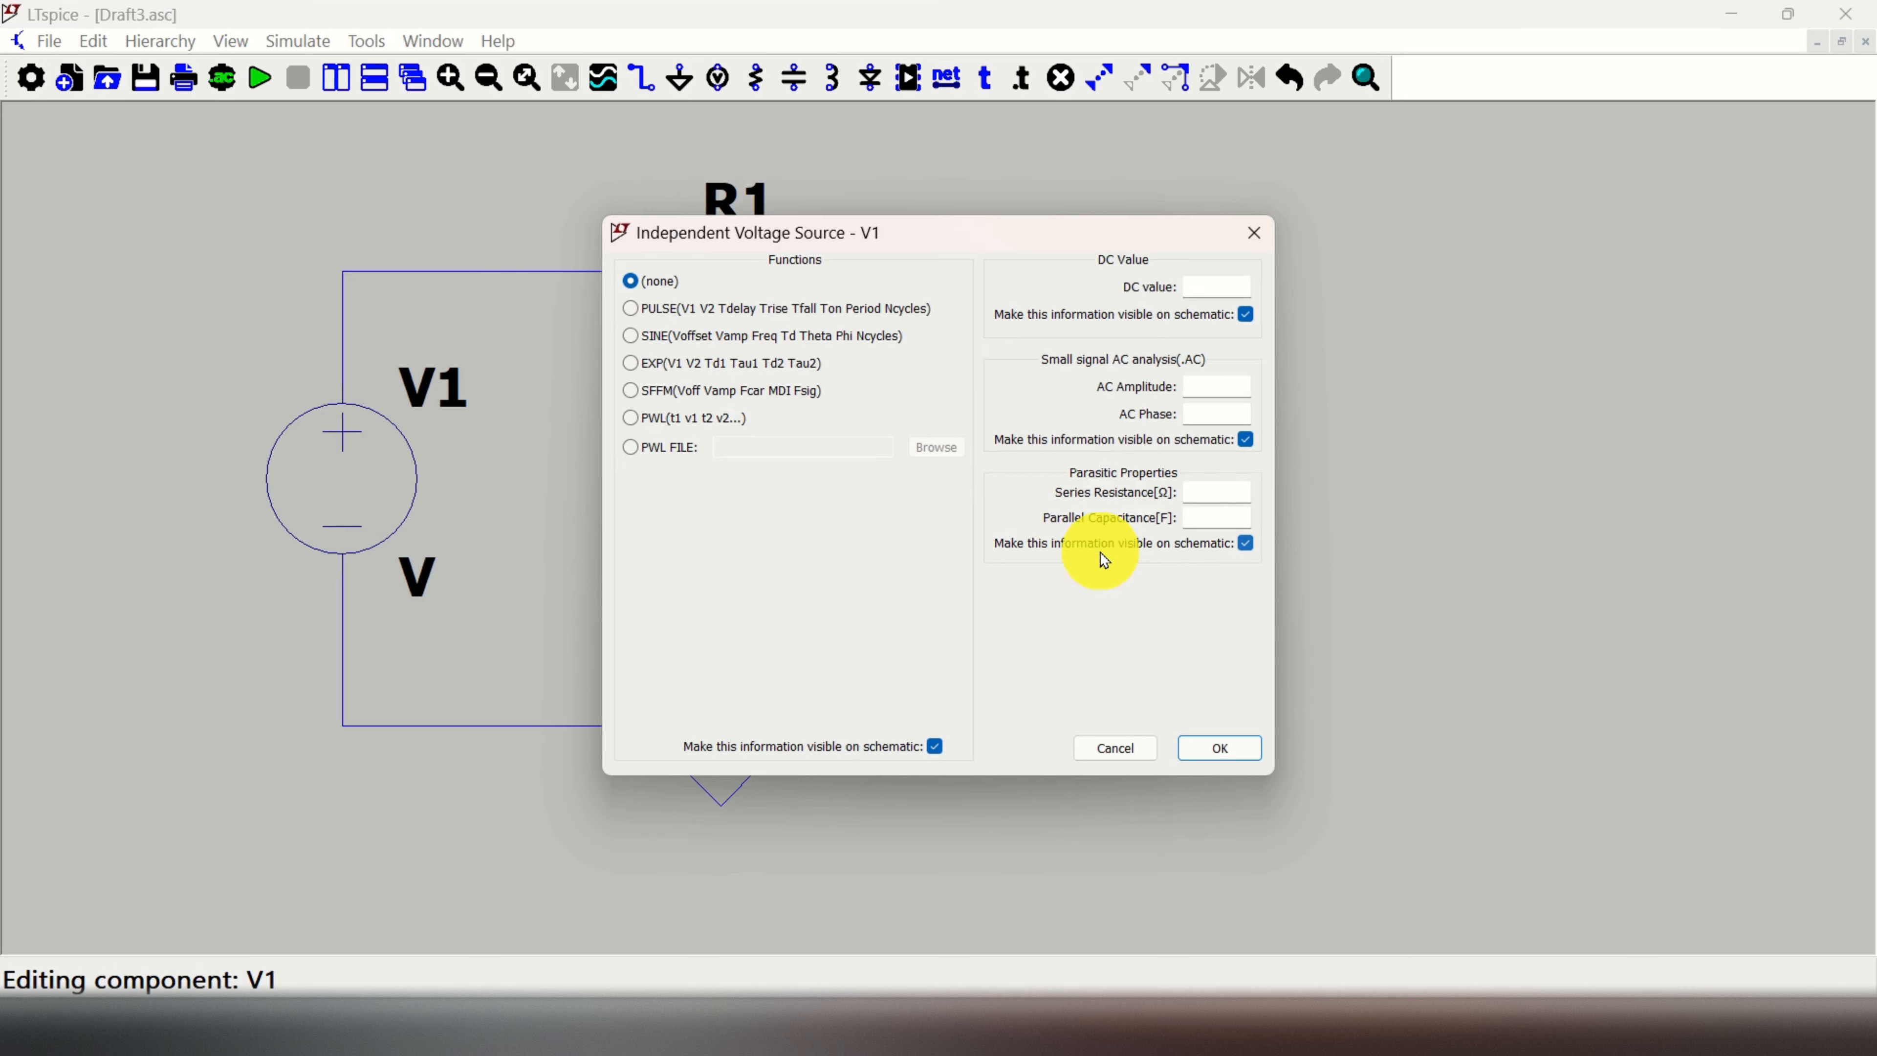
left_click(1207, 381)
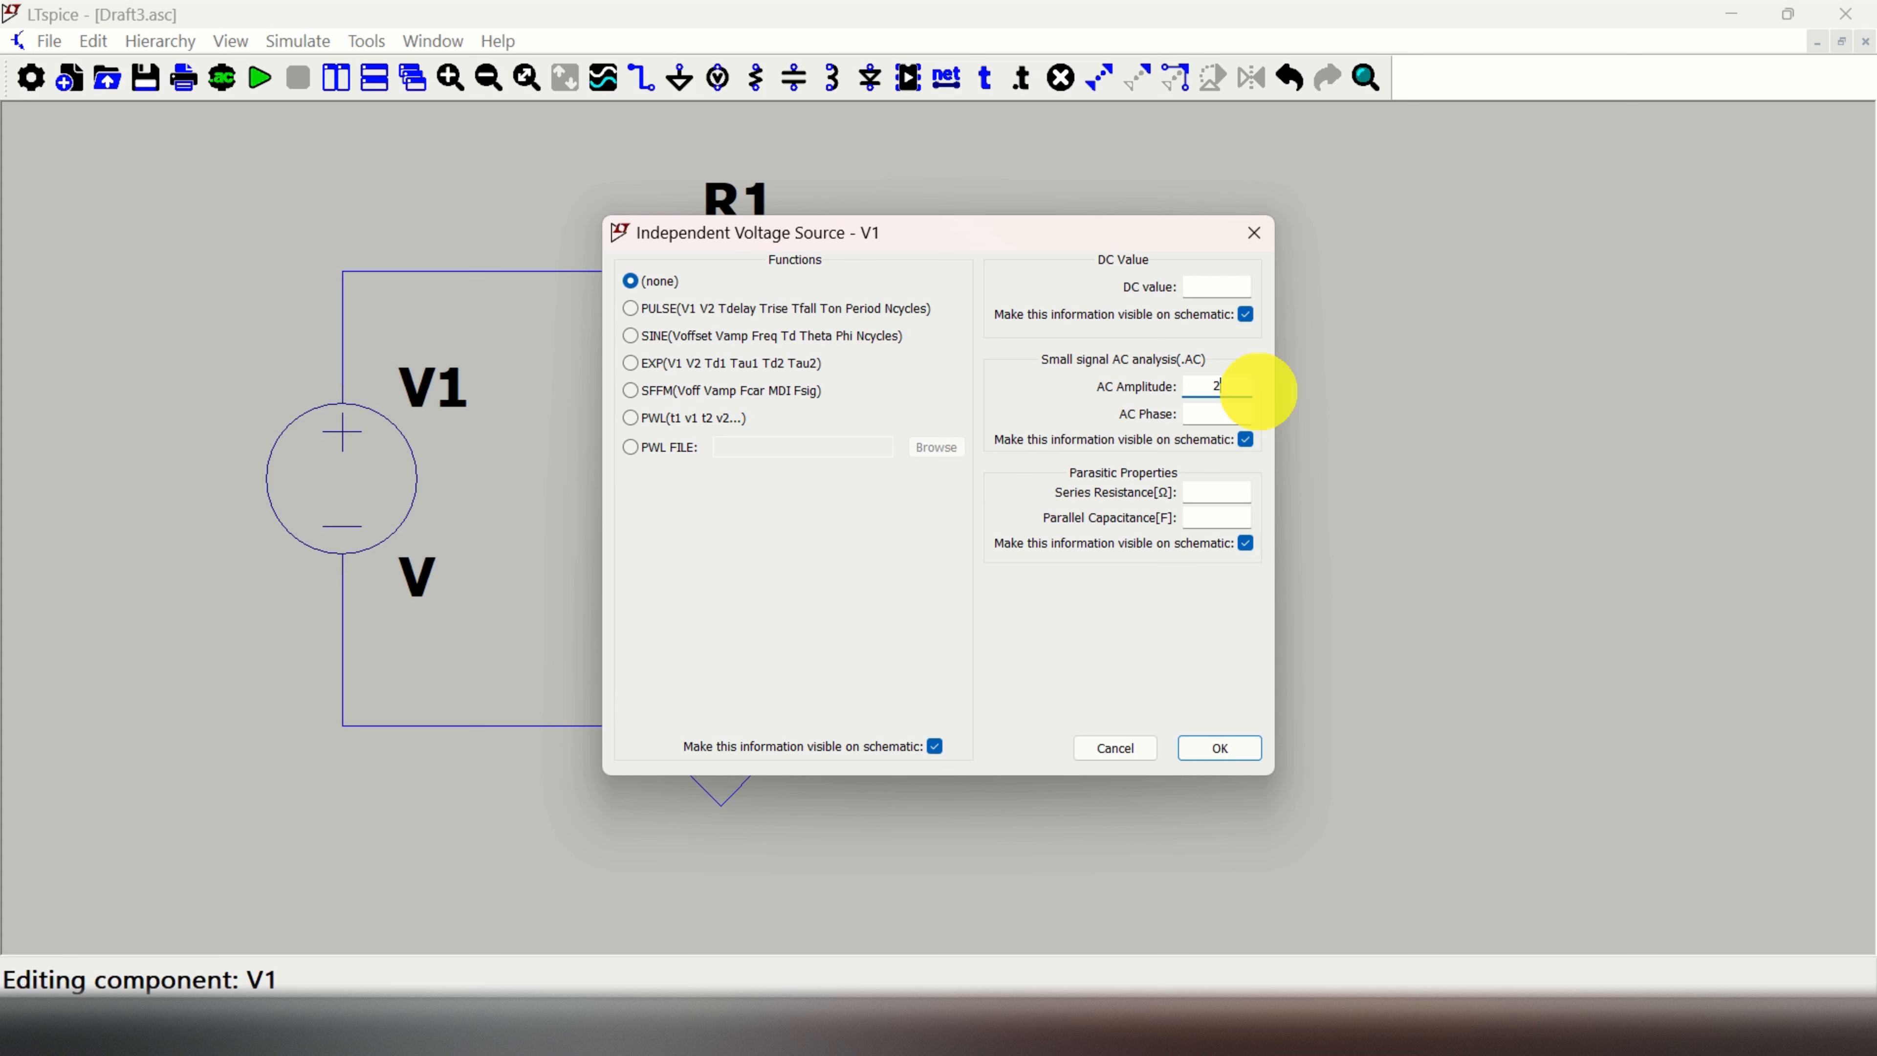
left_click(1228, 756)
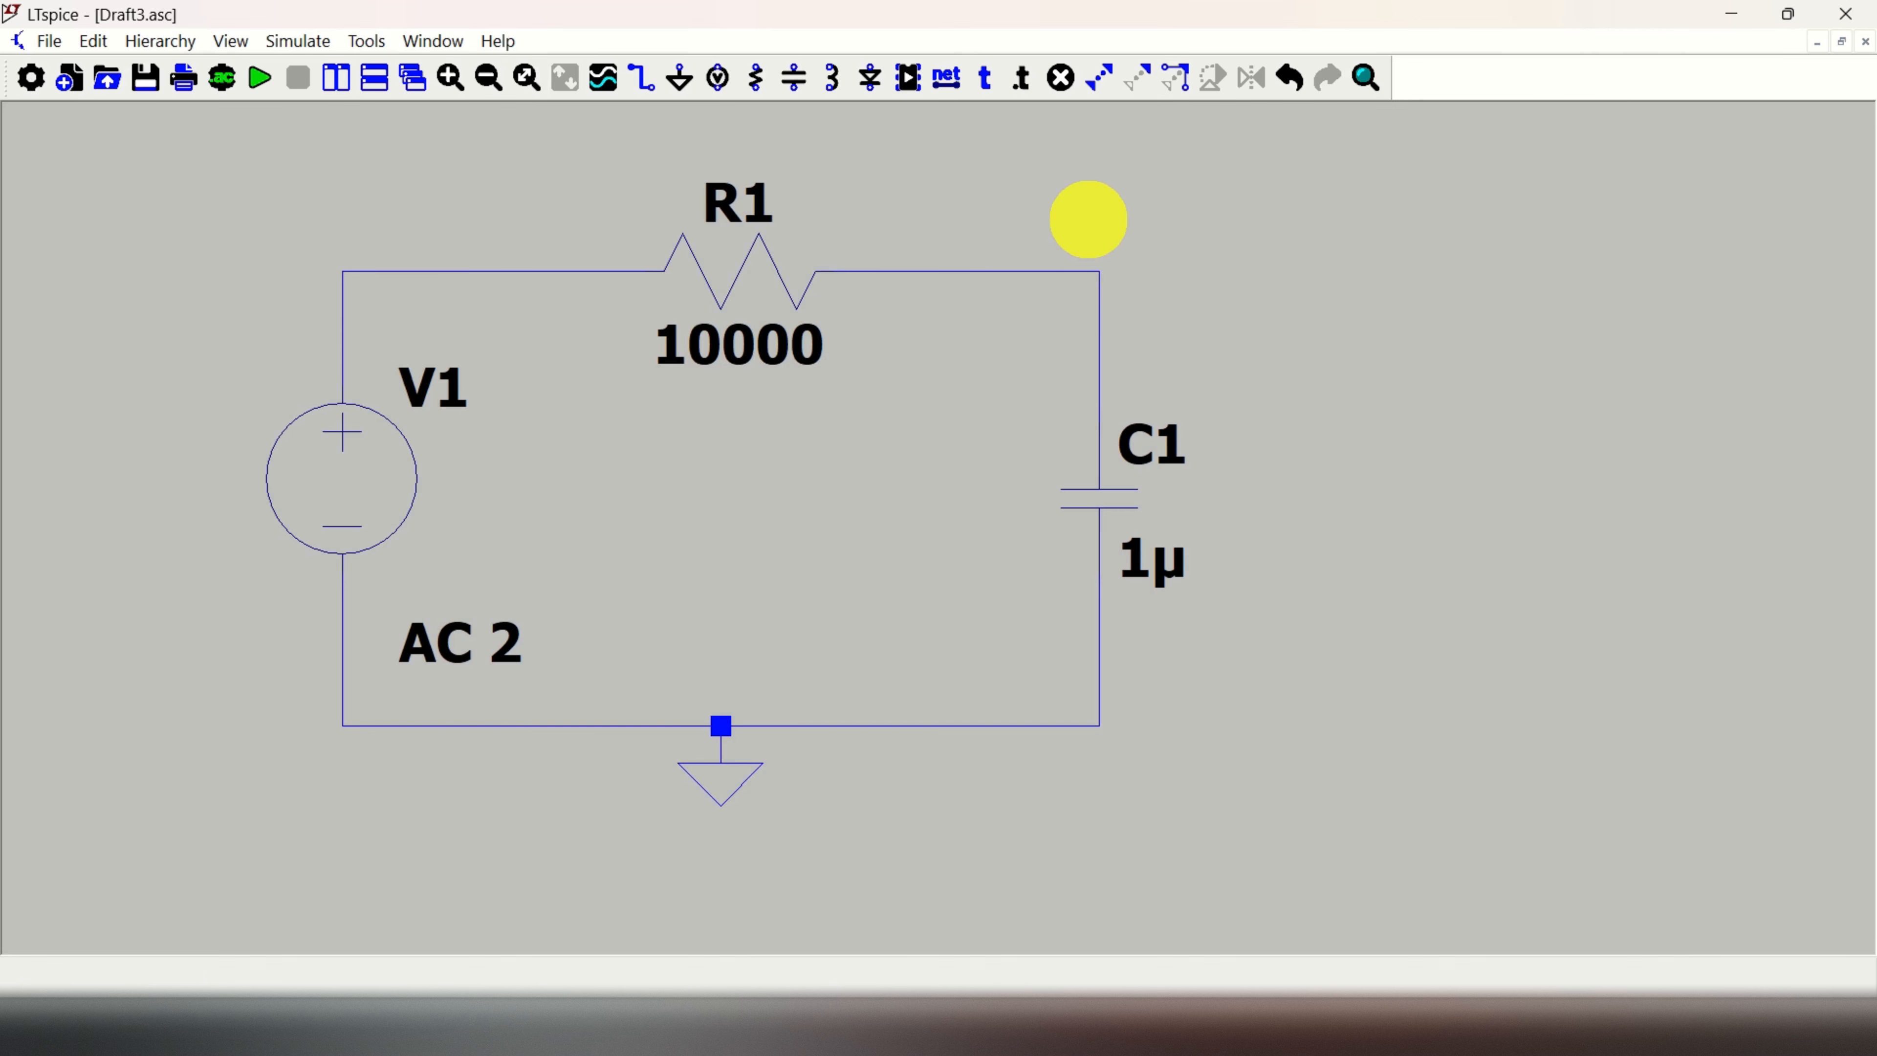
Label the output node at the upper corner between resistor R1 and capacitor C1 with the net name y
left_click(956, 93)
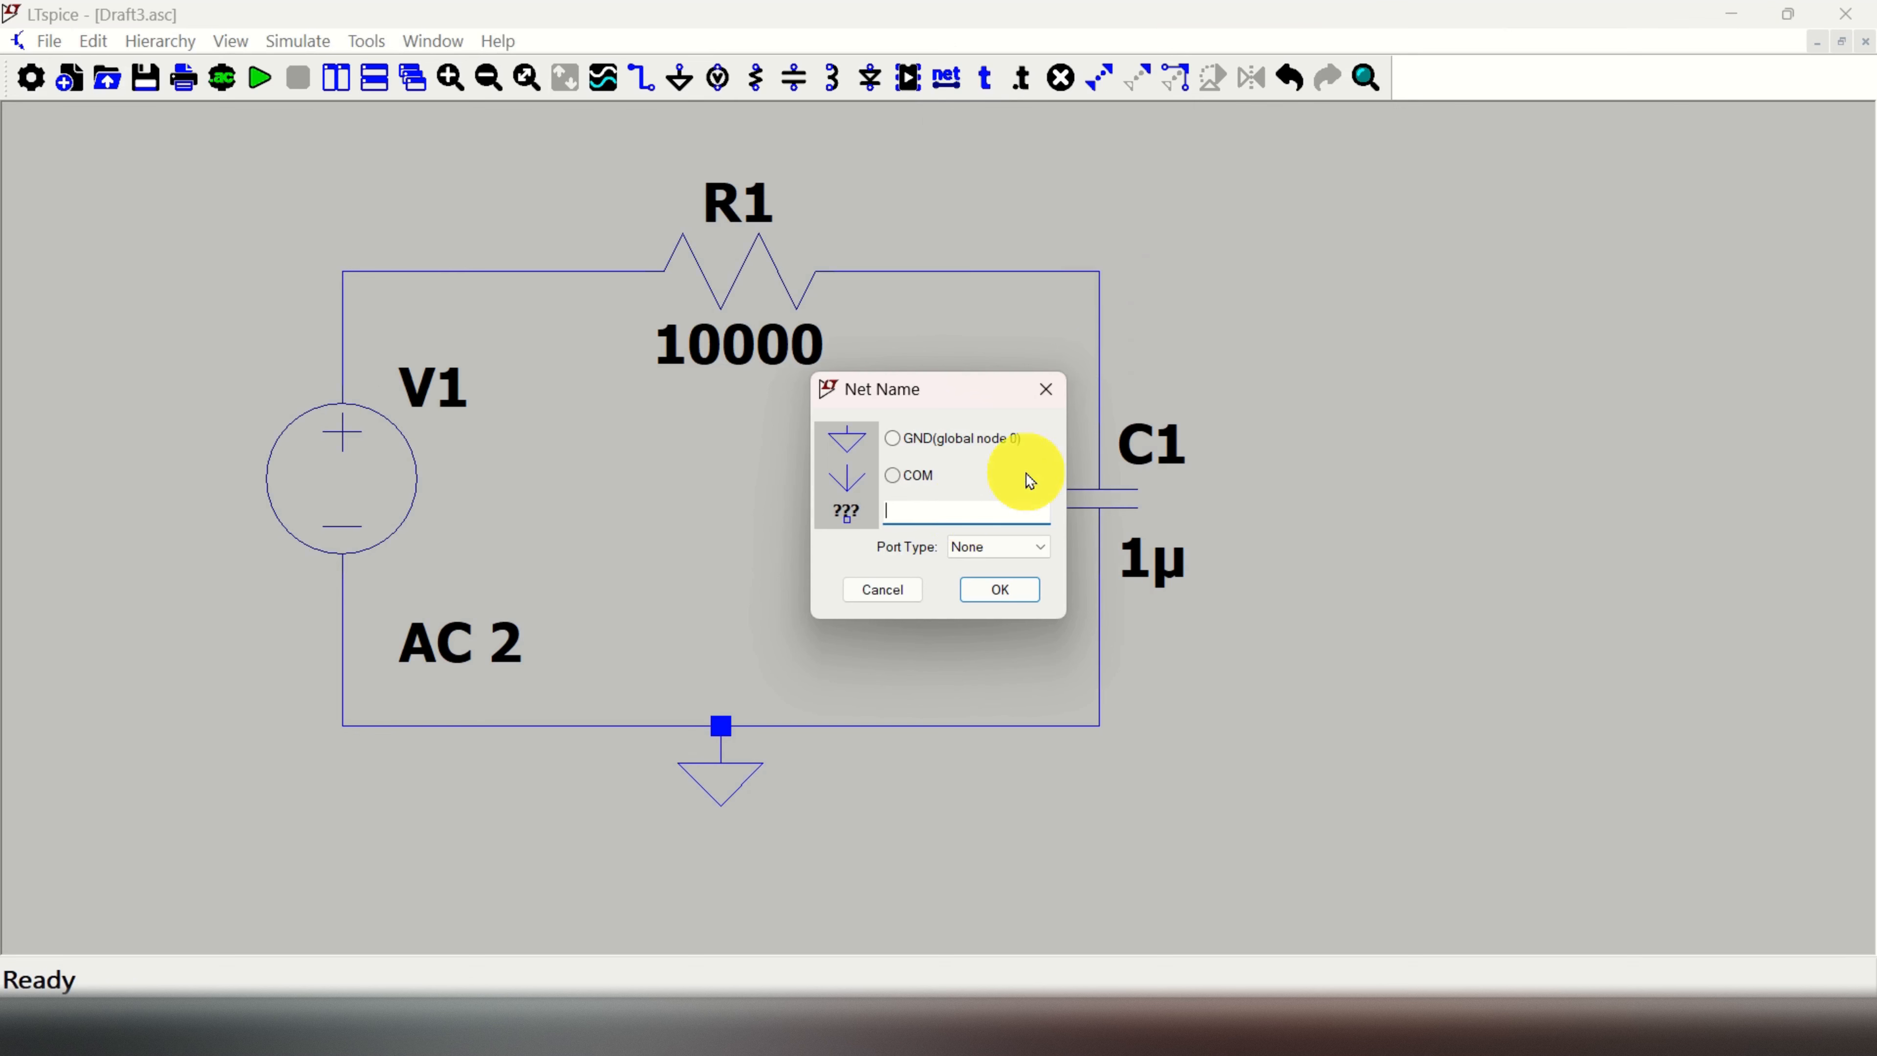
type("y")
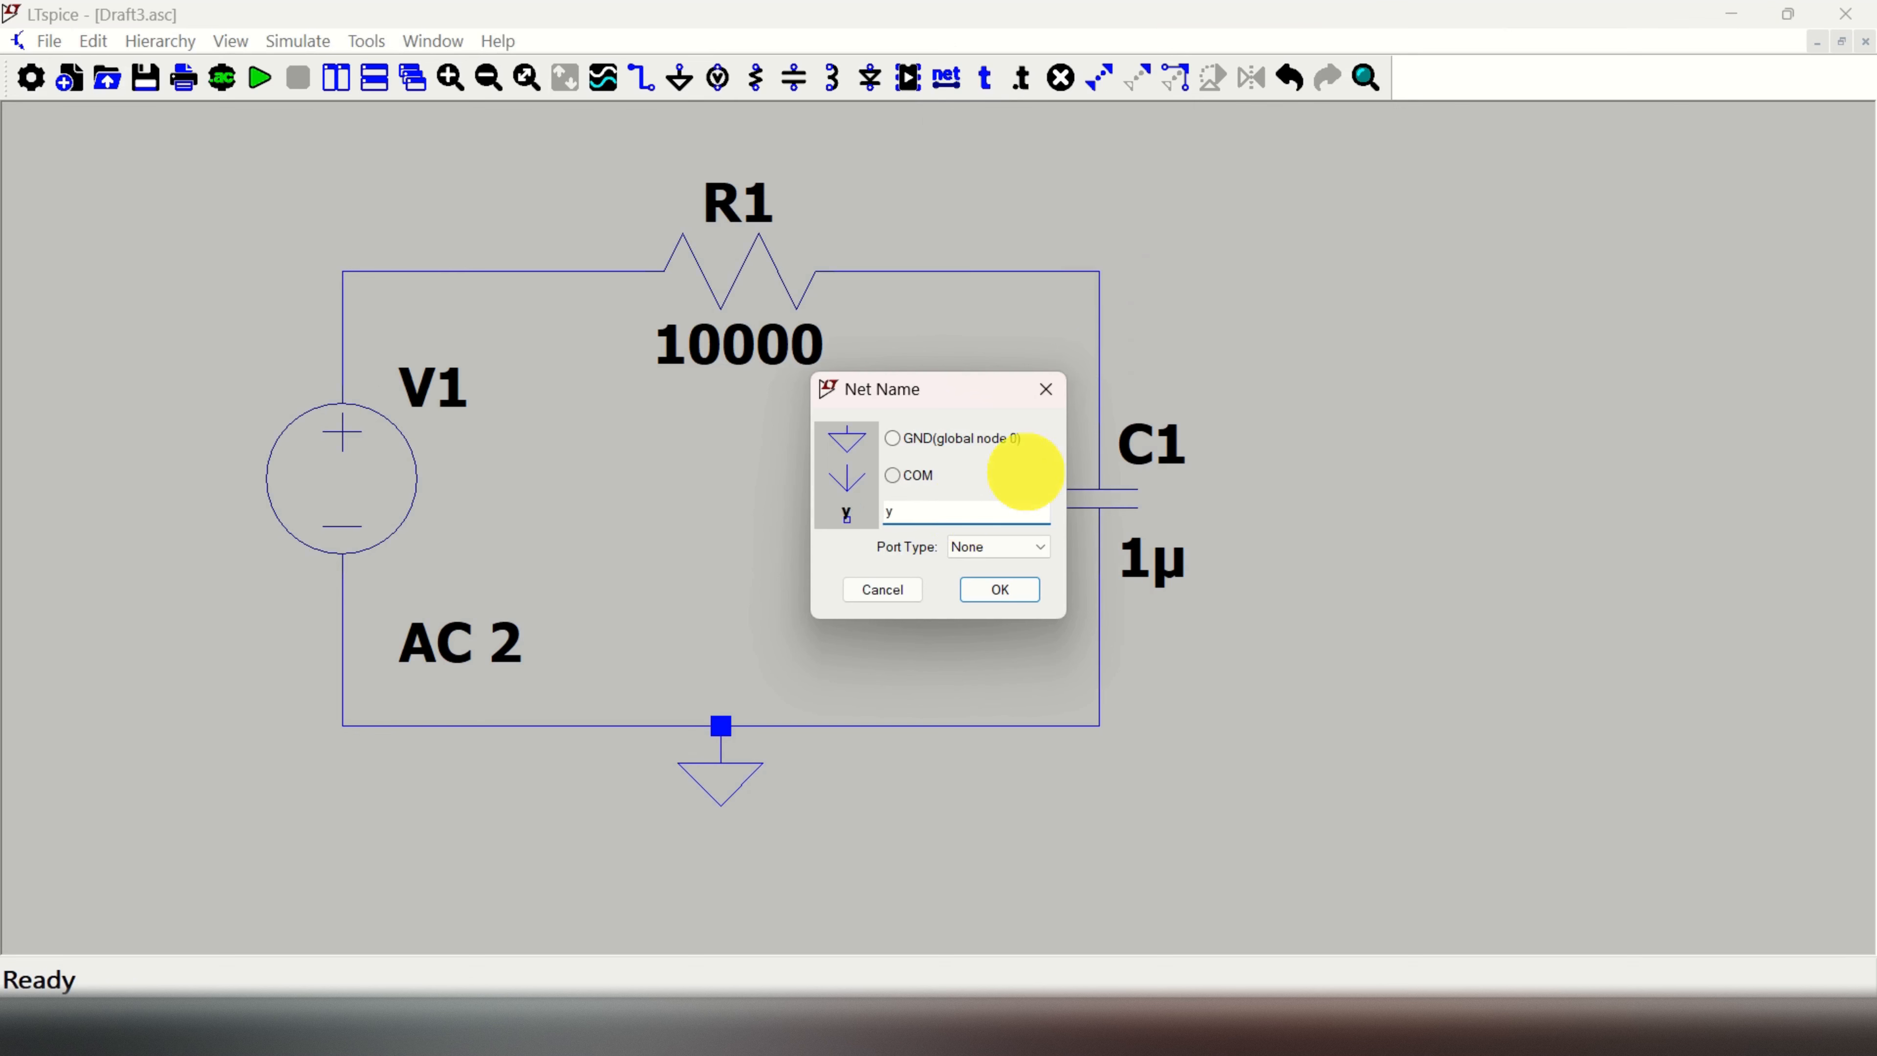
left_click(997, 588)
left_click(1099, 272)
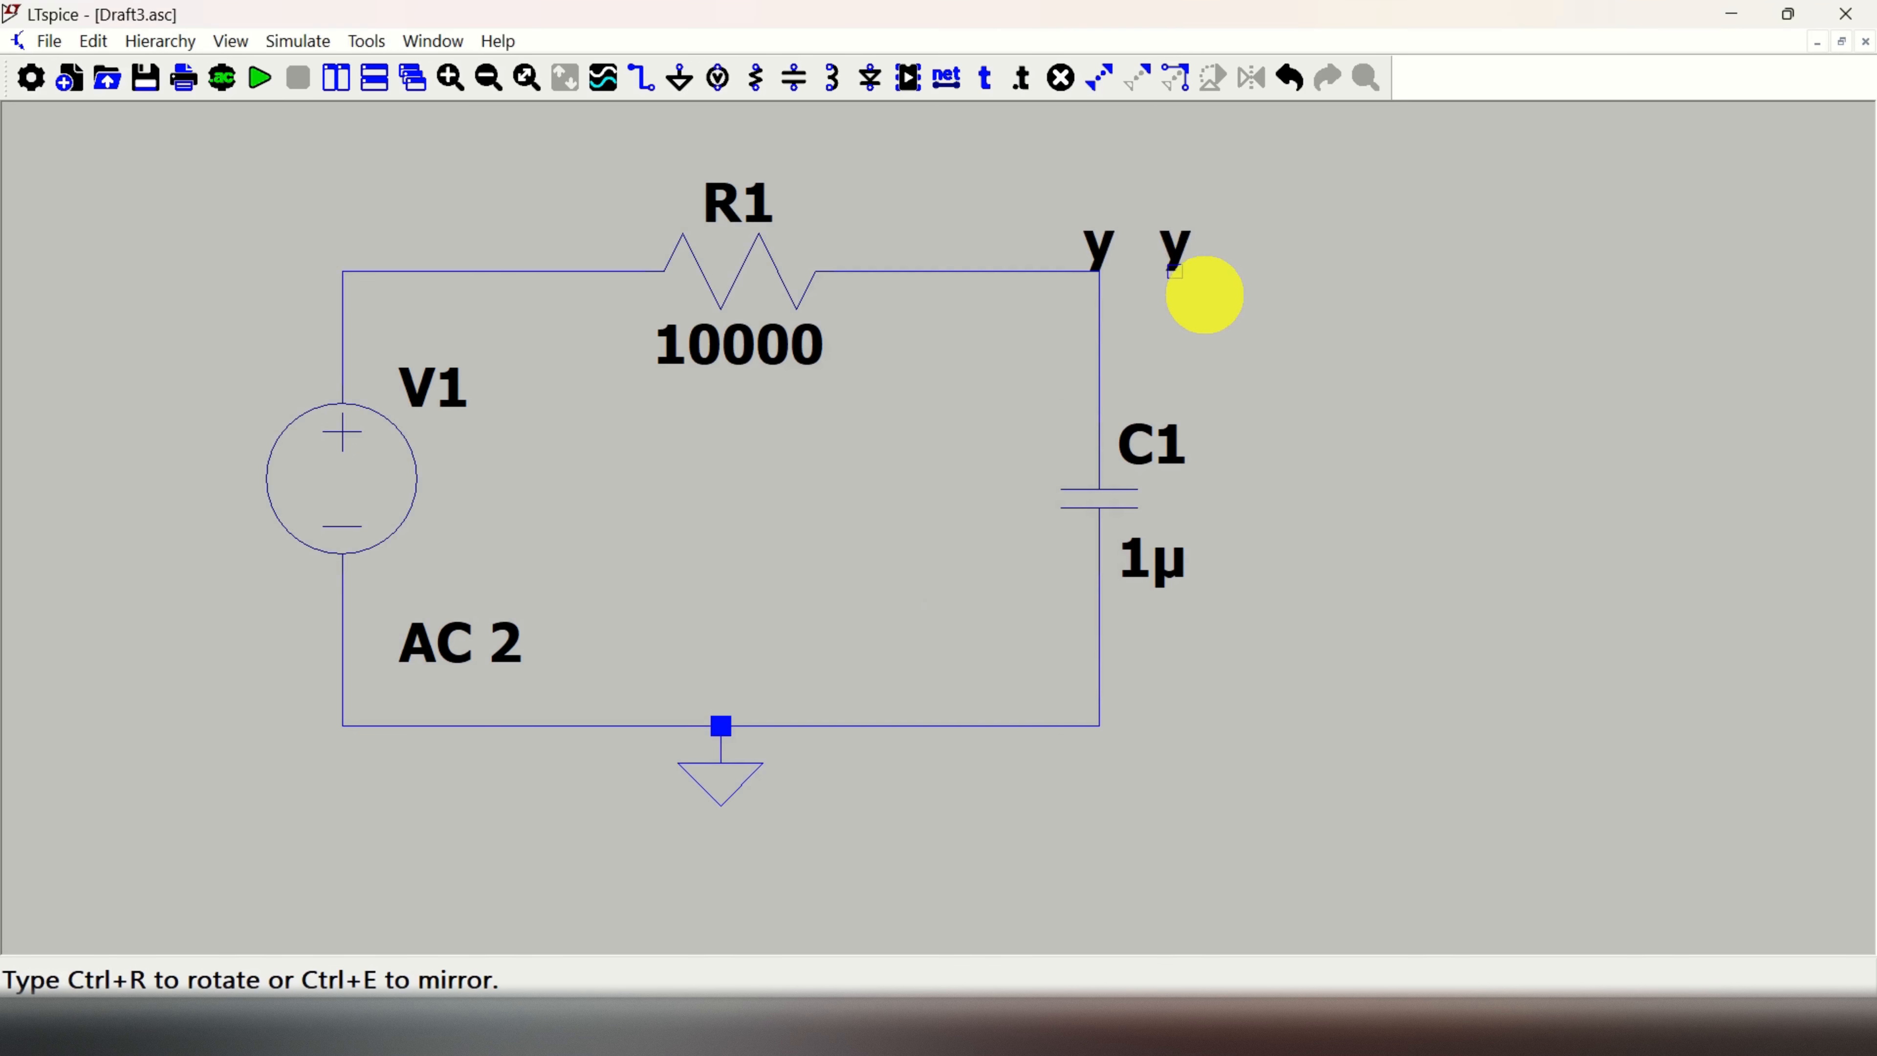
key("Escape")
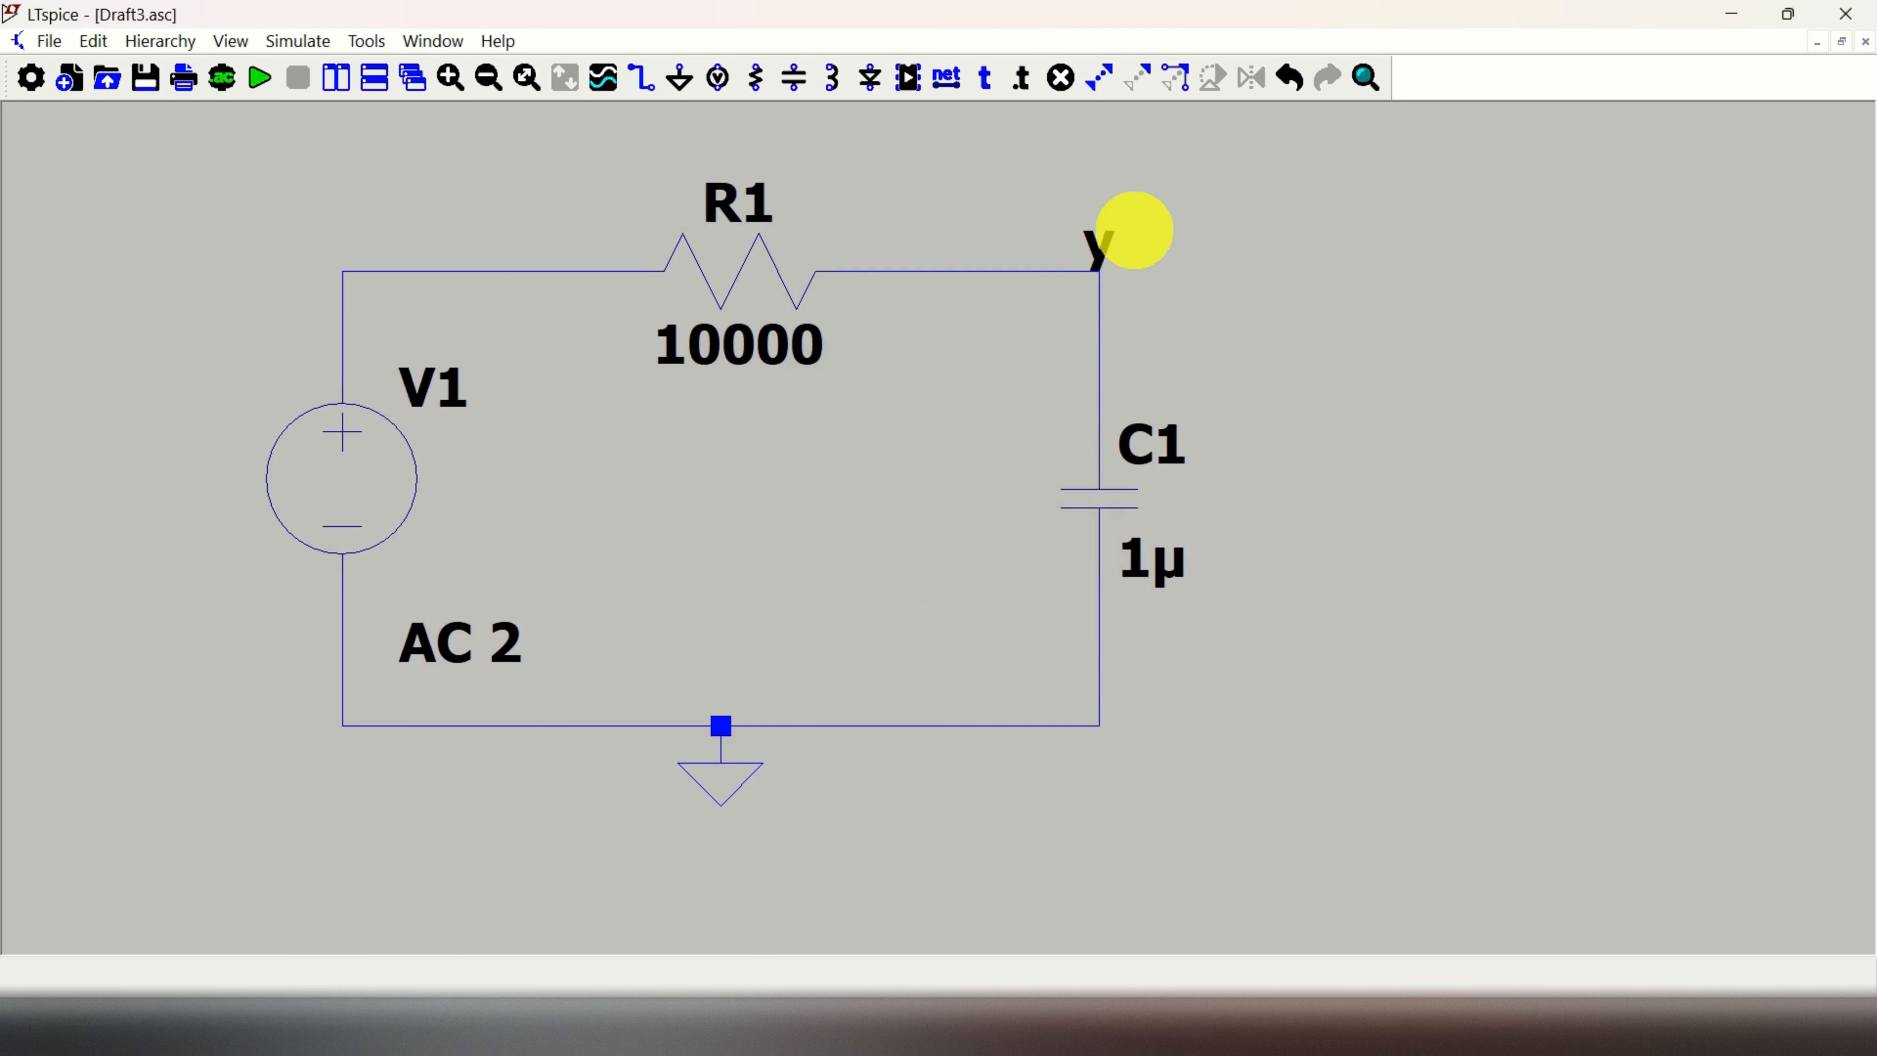
Label the input node at the upper corner between voltage source V1 and resistor R1 with the net name u
left_click(950, 81)
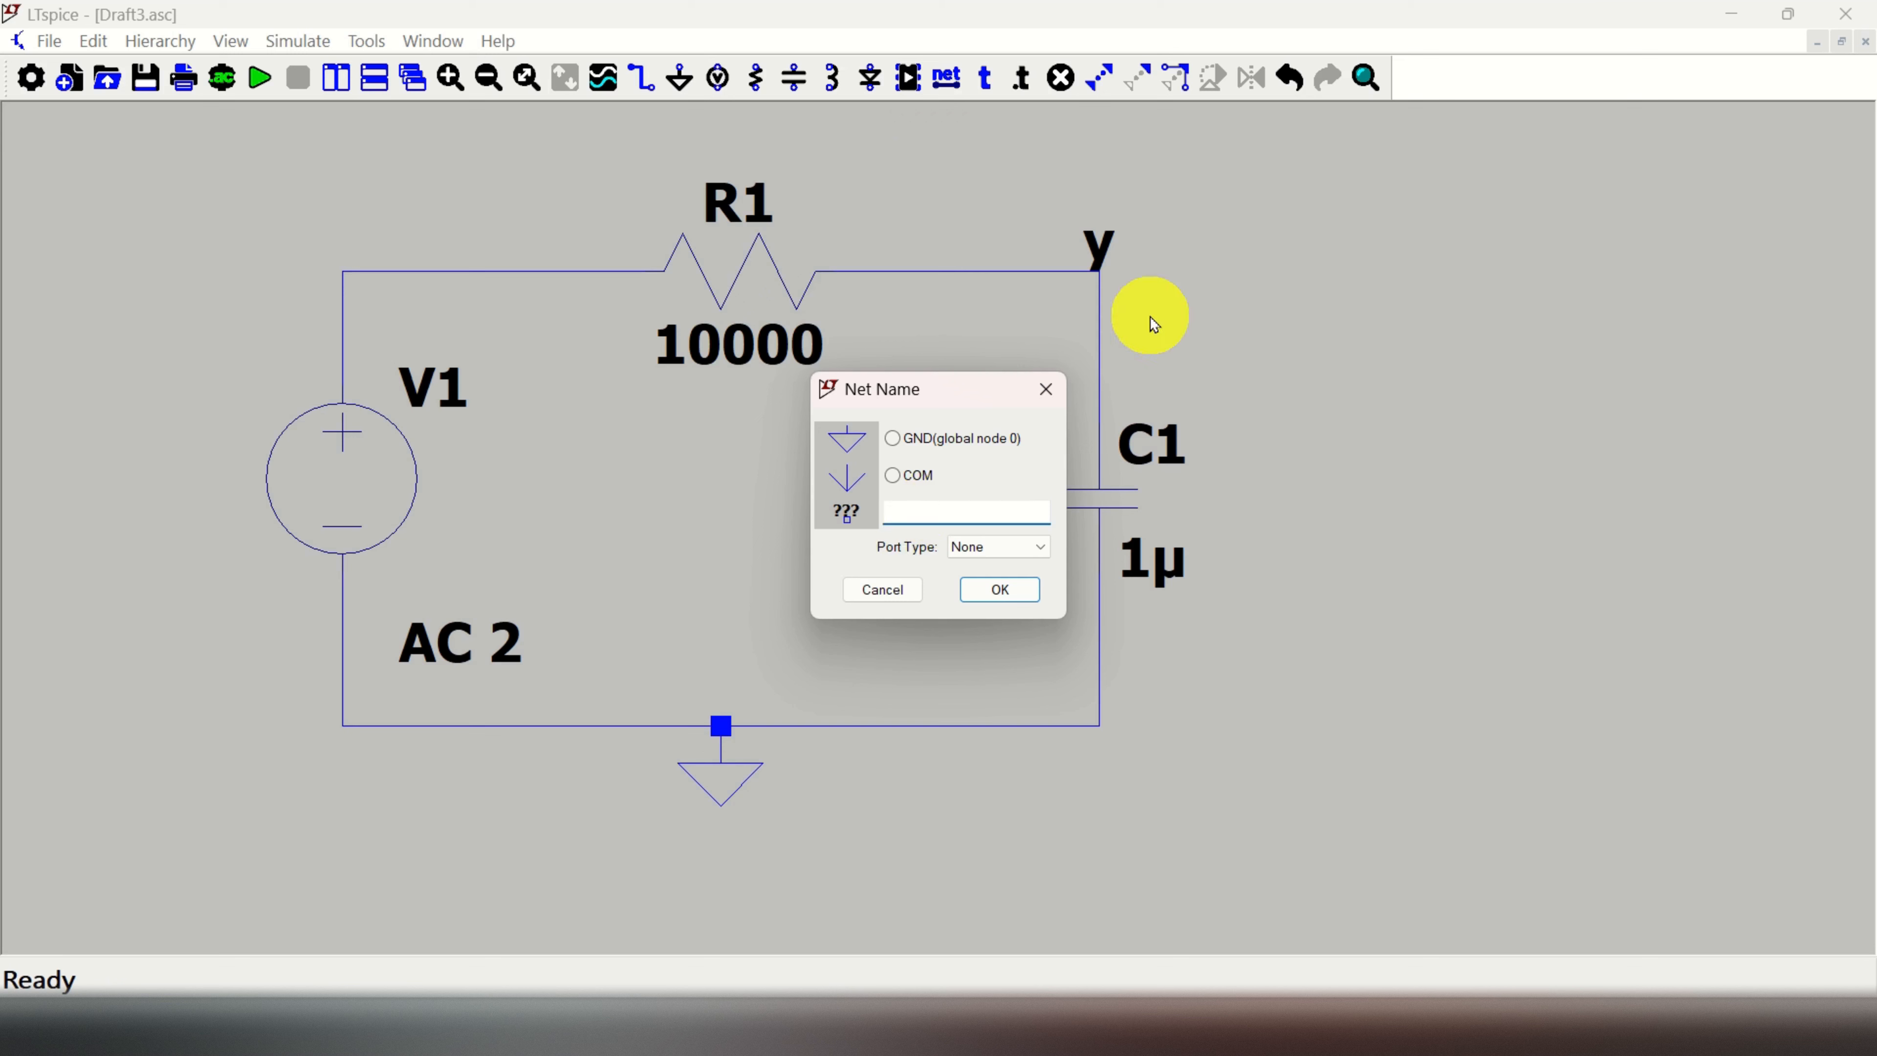
type("u")
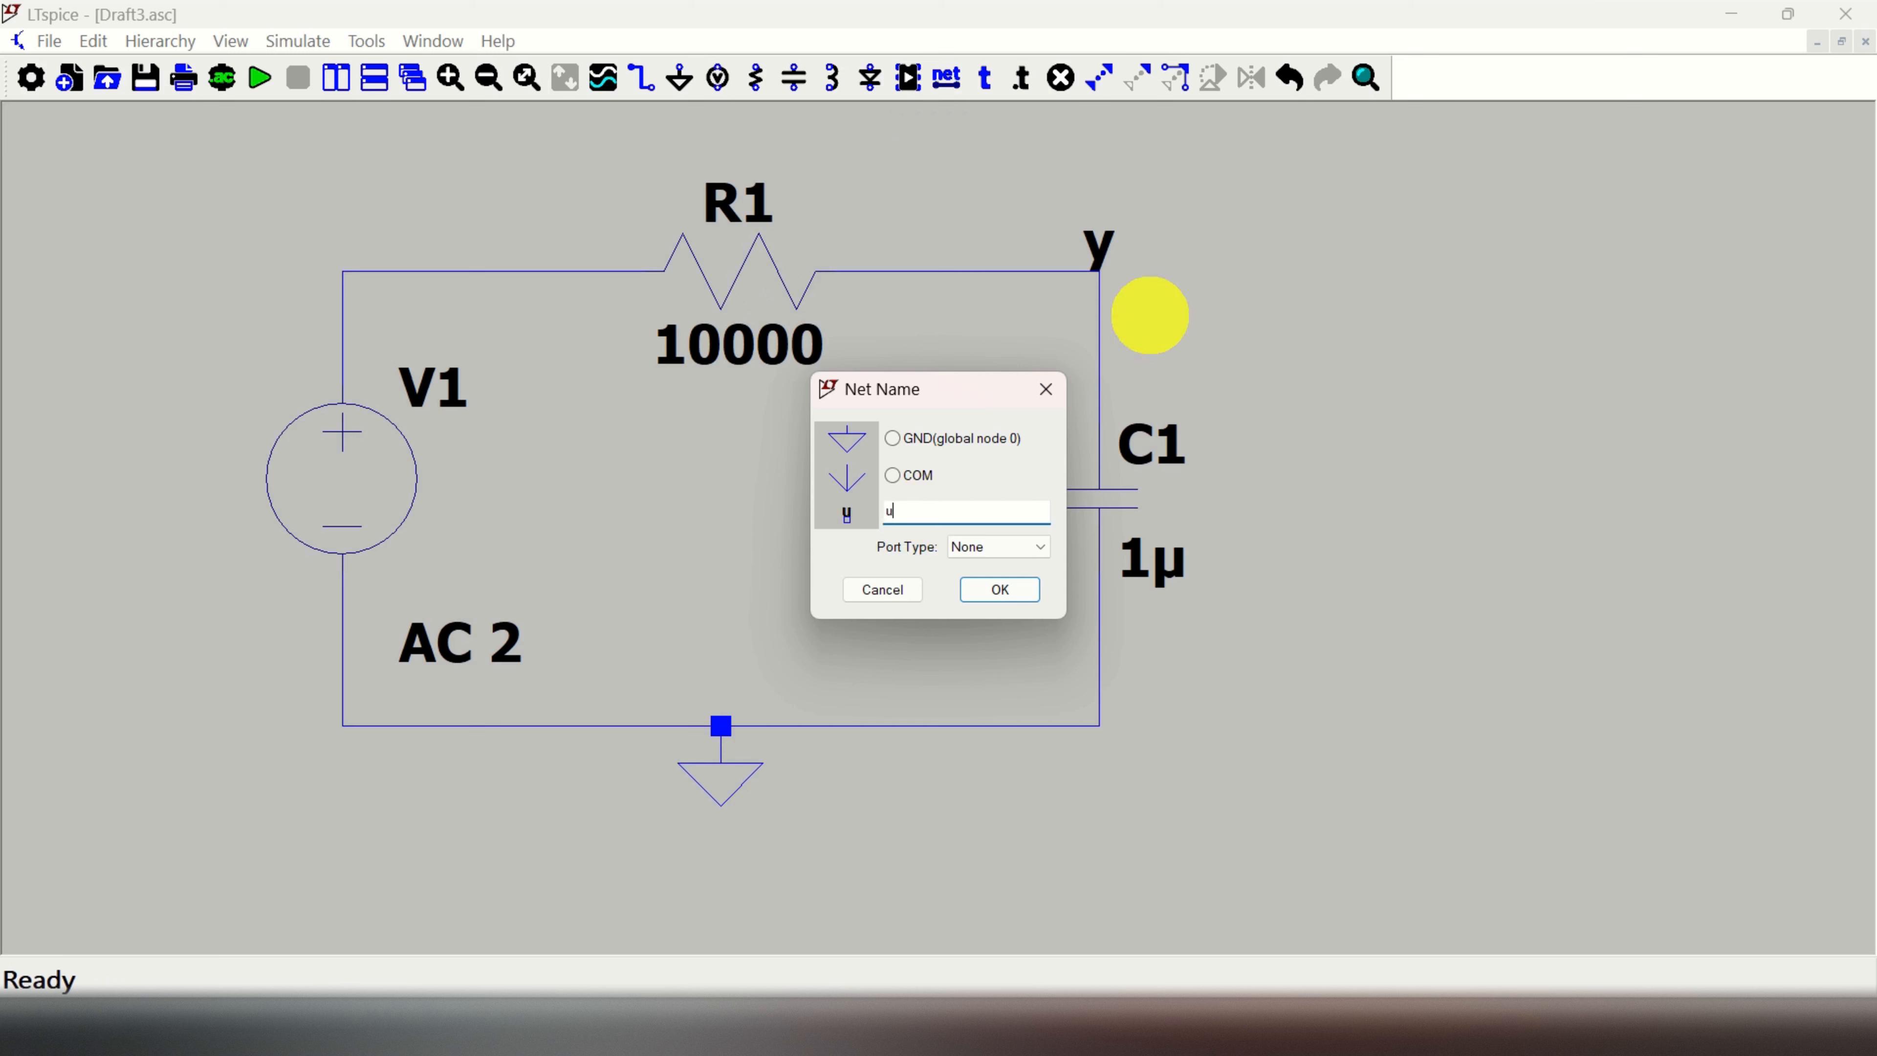
left_click(1005, 589)
left_click(342, 272)
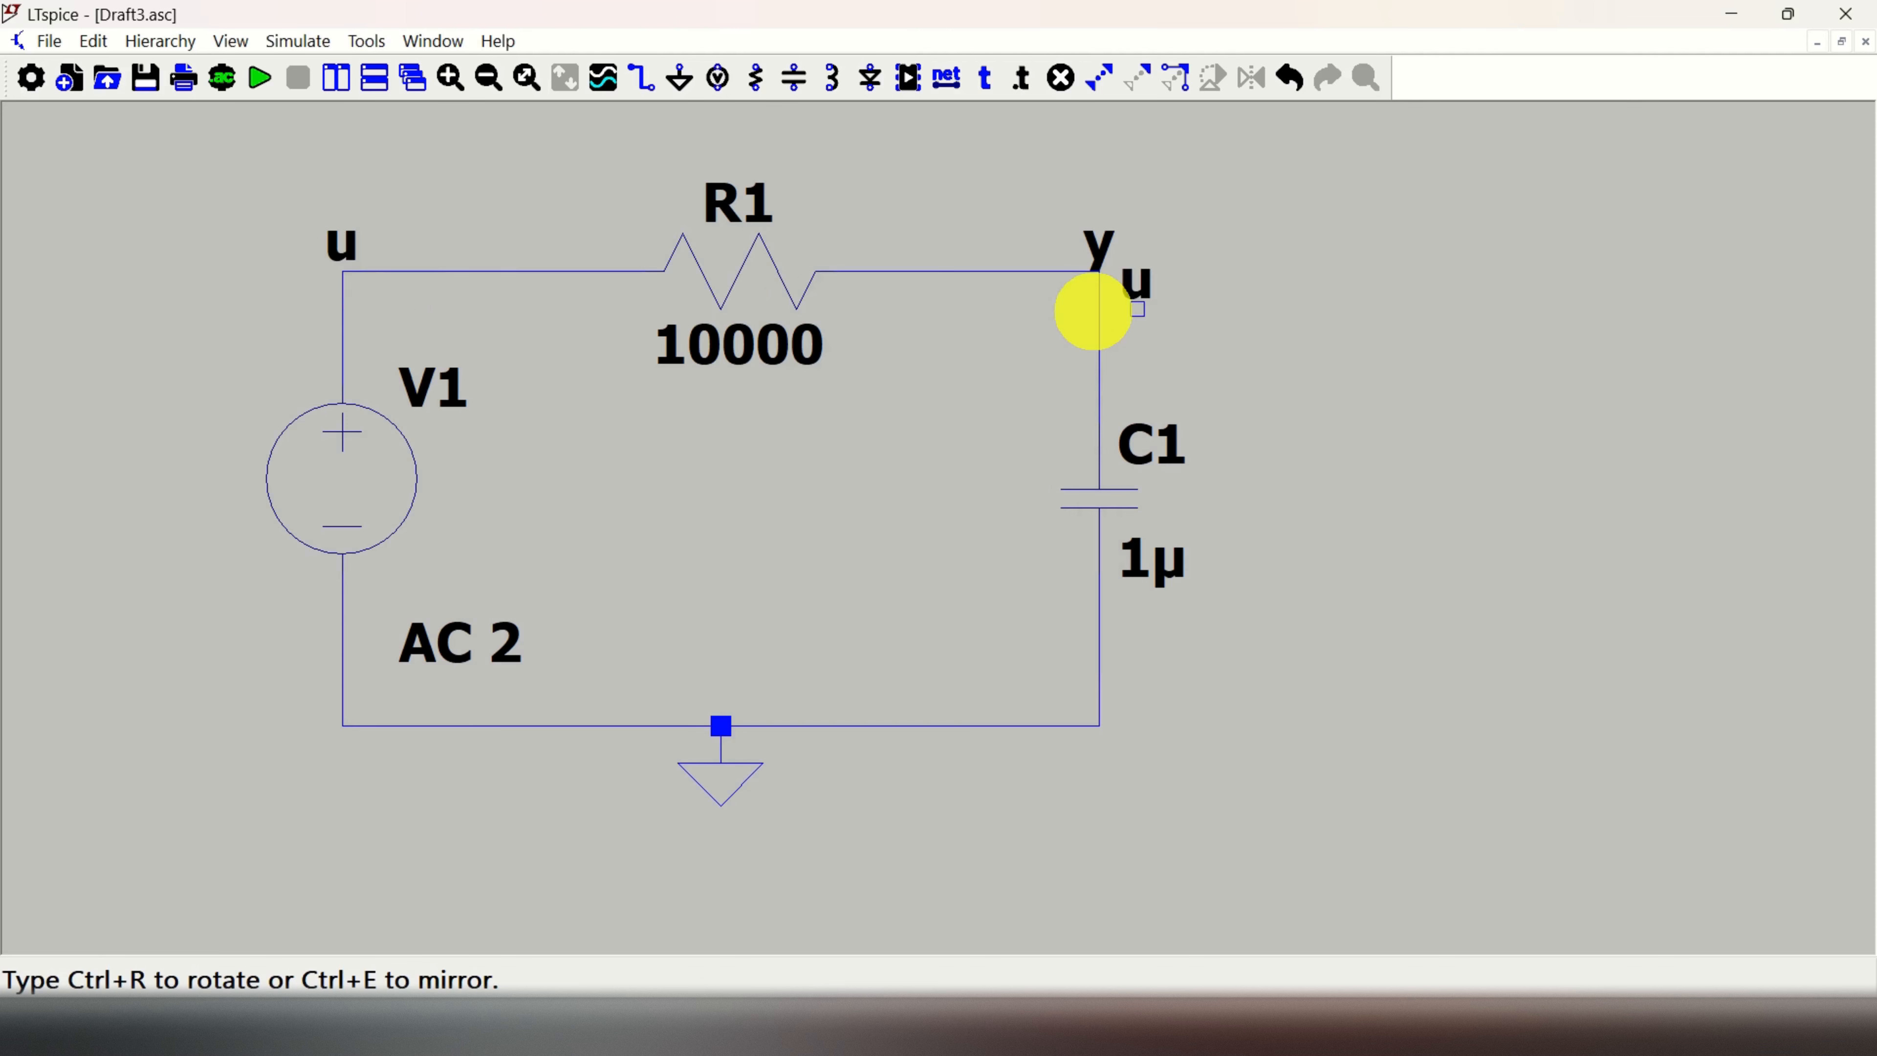
key("Escape")
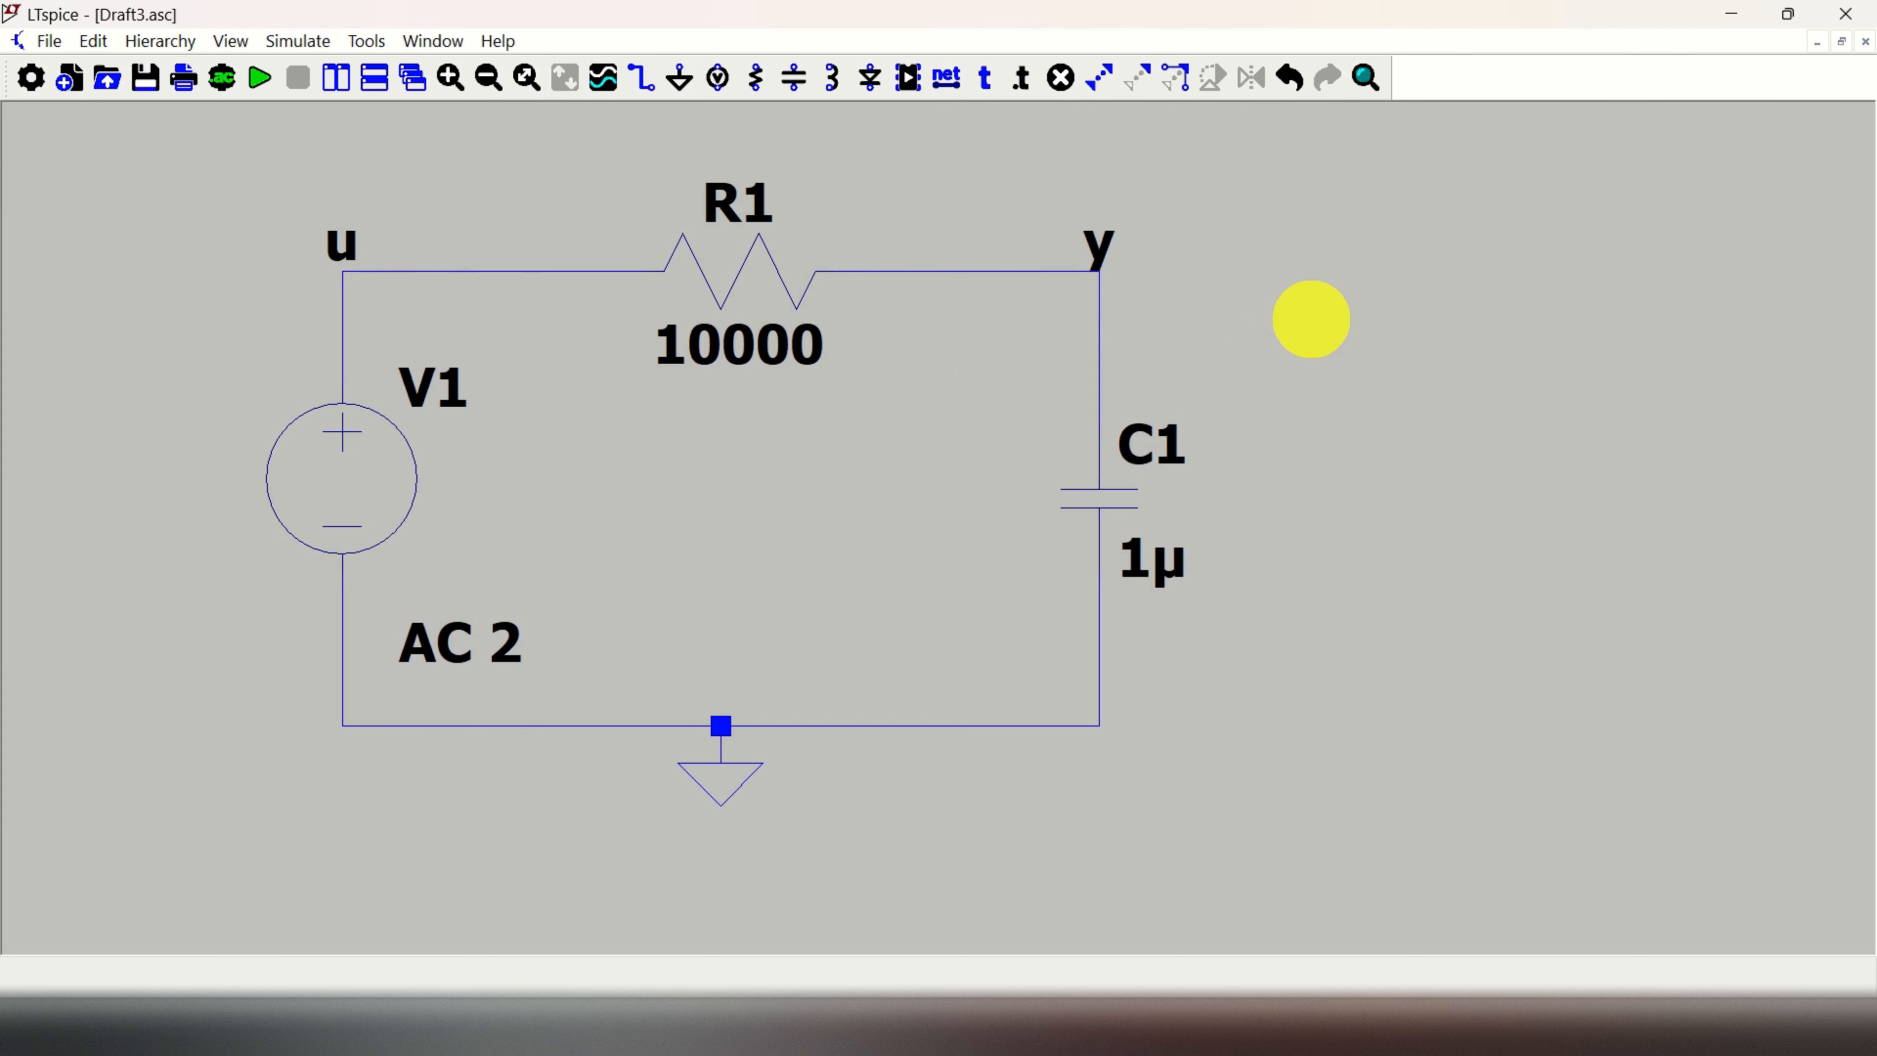
Configure a decade AC analysis with 10000 points per decade from 1 to 10000 Hz and place its directive below the circuit
left_click(223, 79)
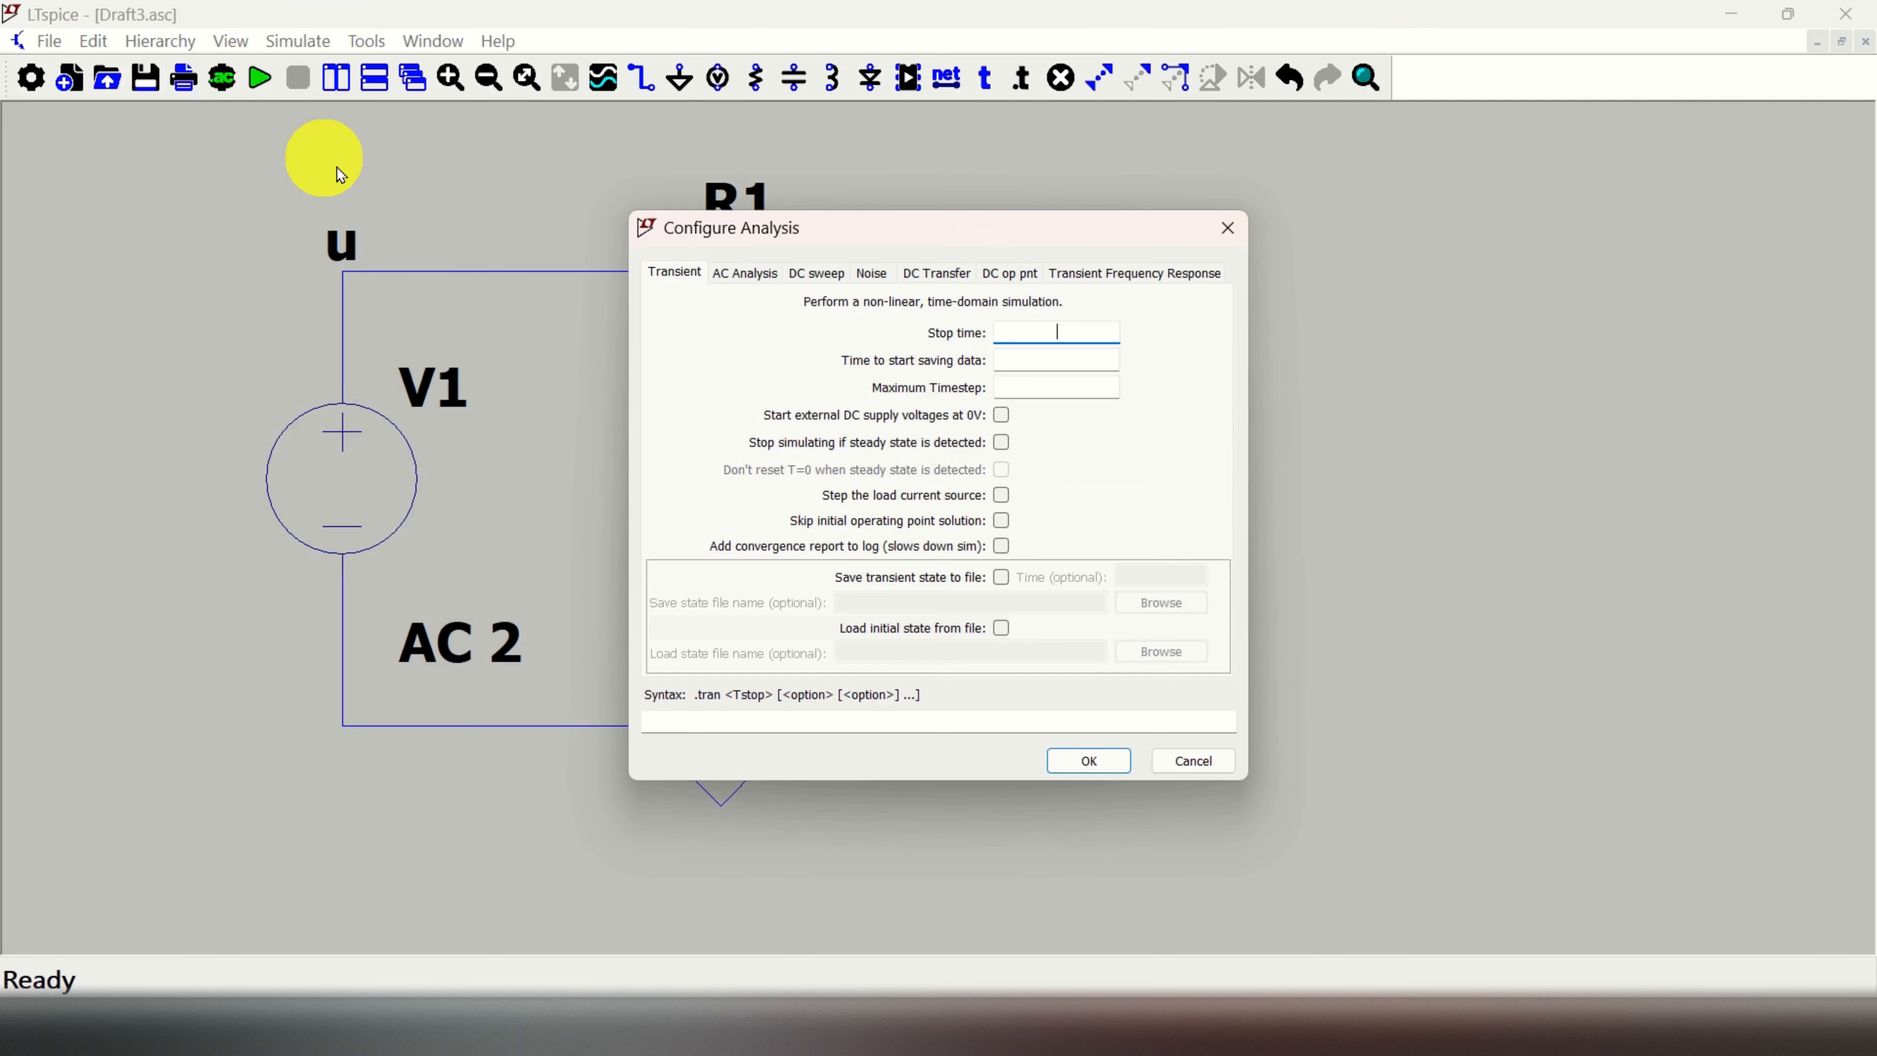
left_click(750, 283)
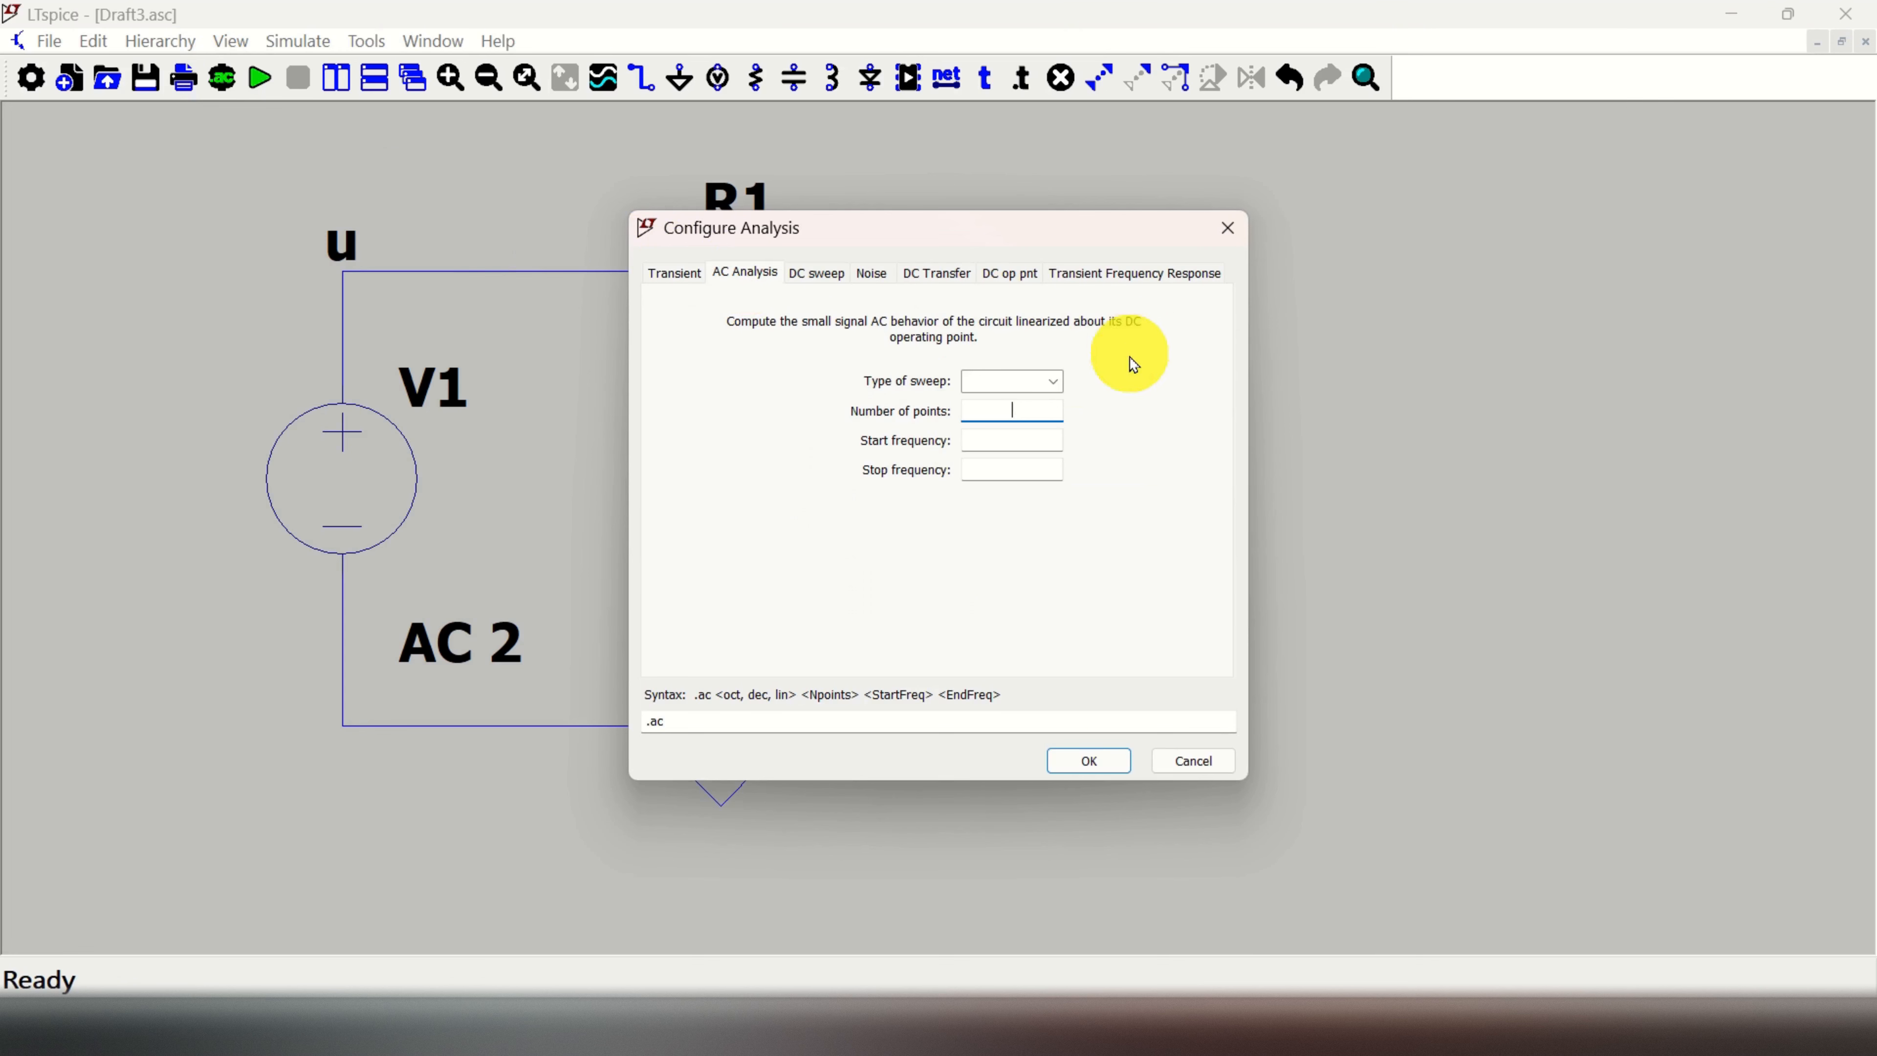
left_click(1053, 381)
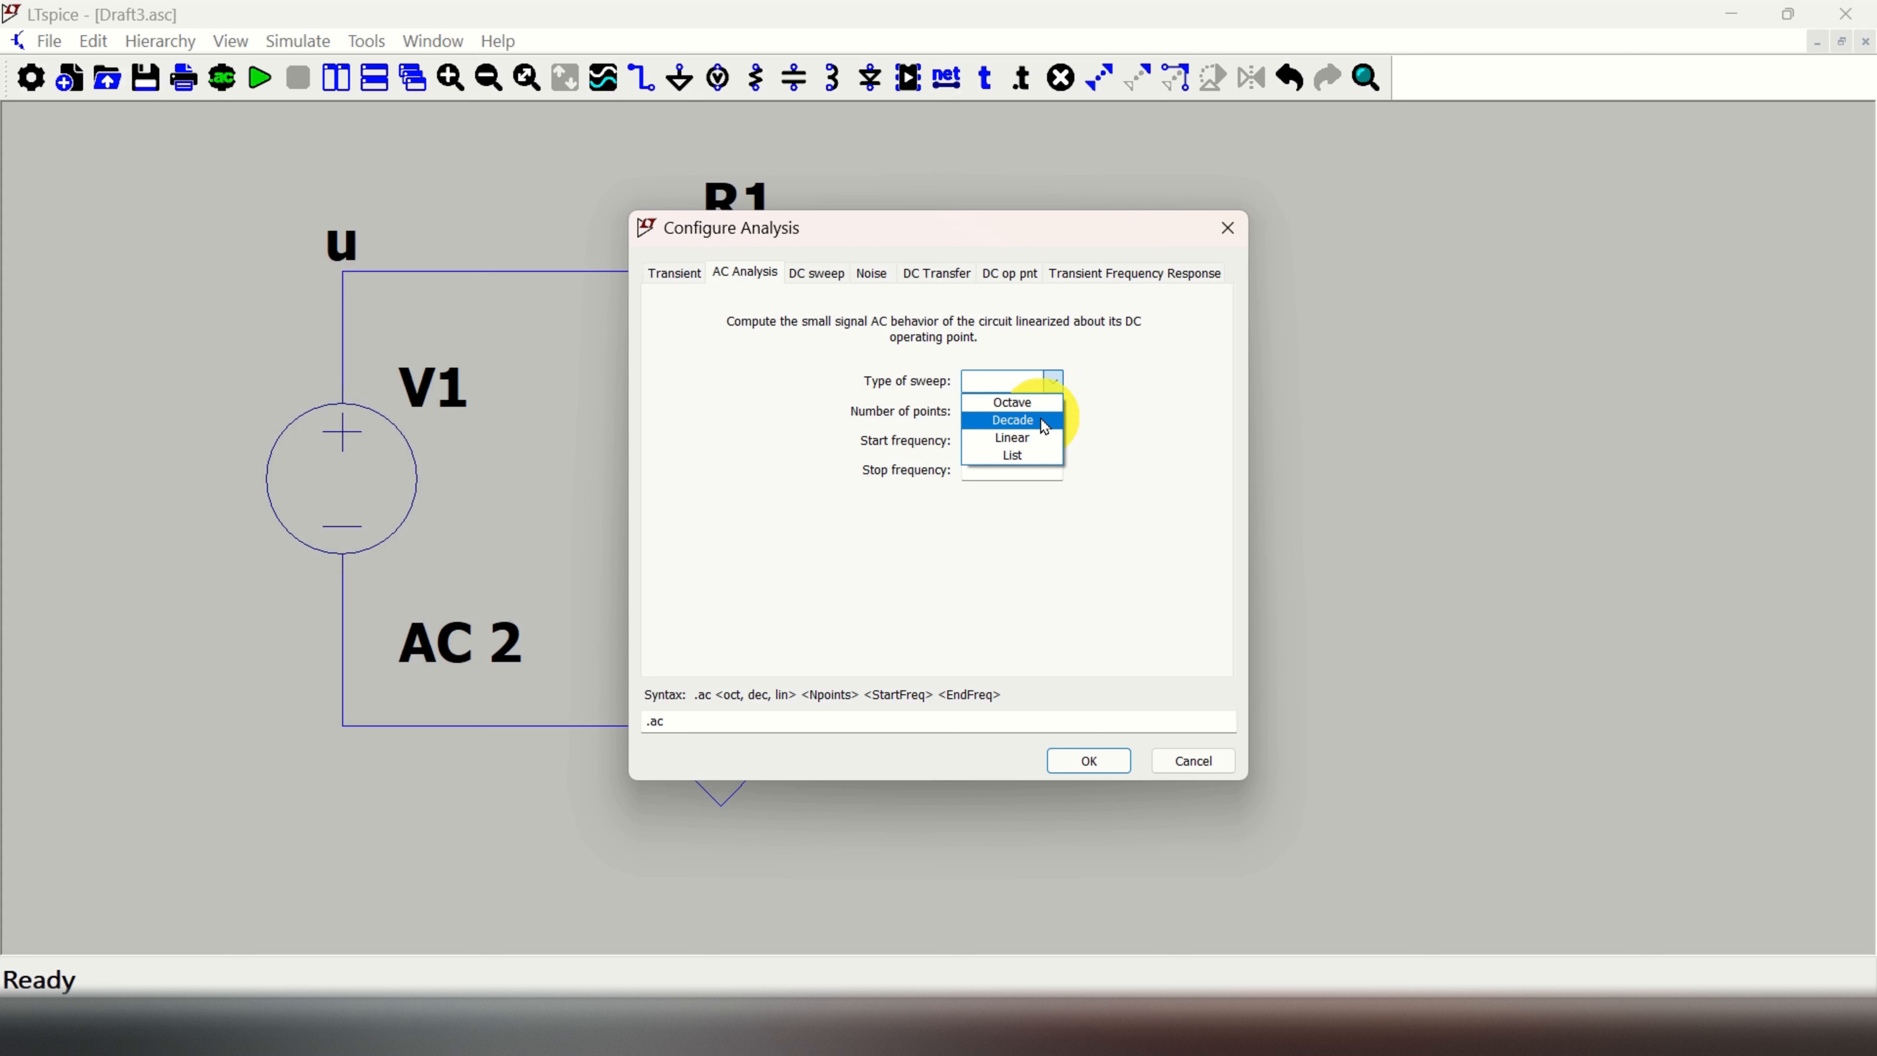
left_click(1045, 422)
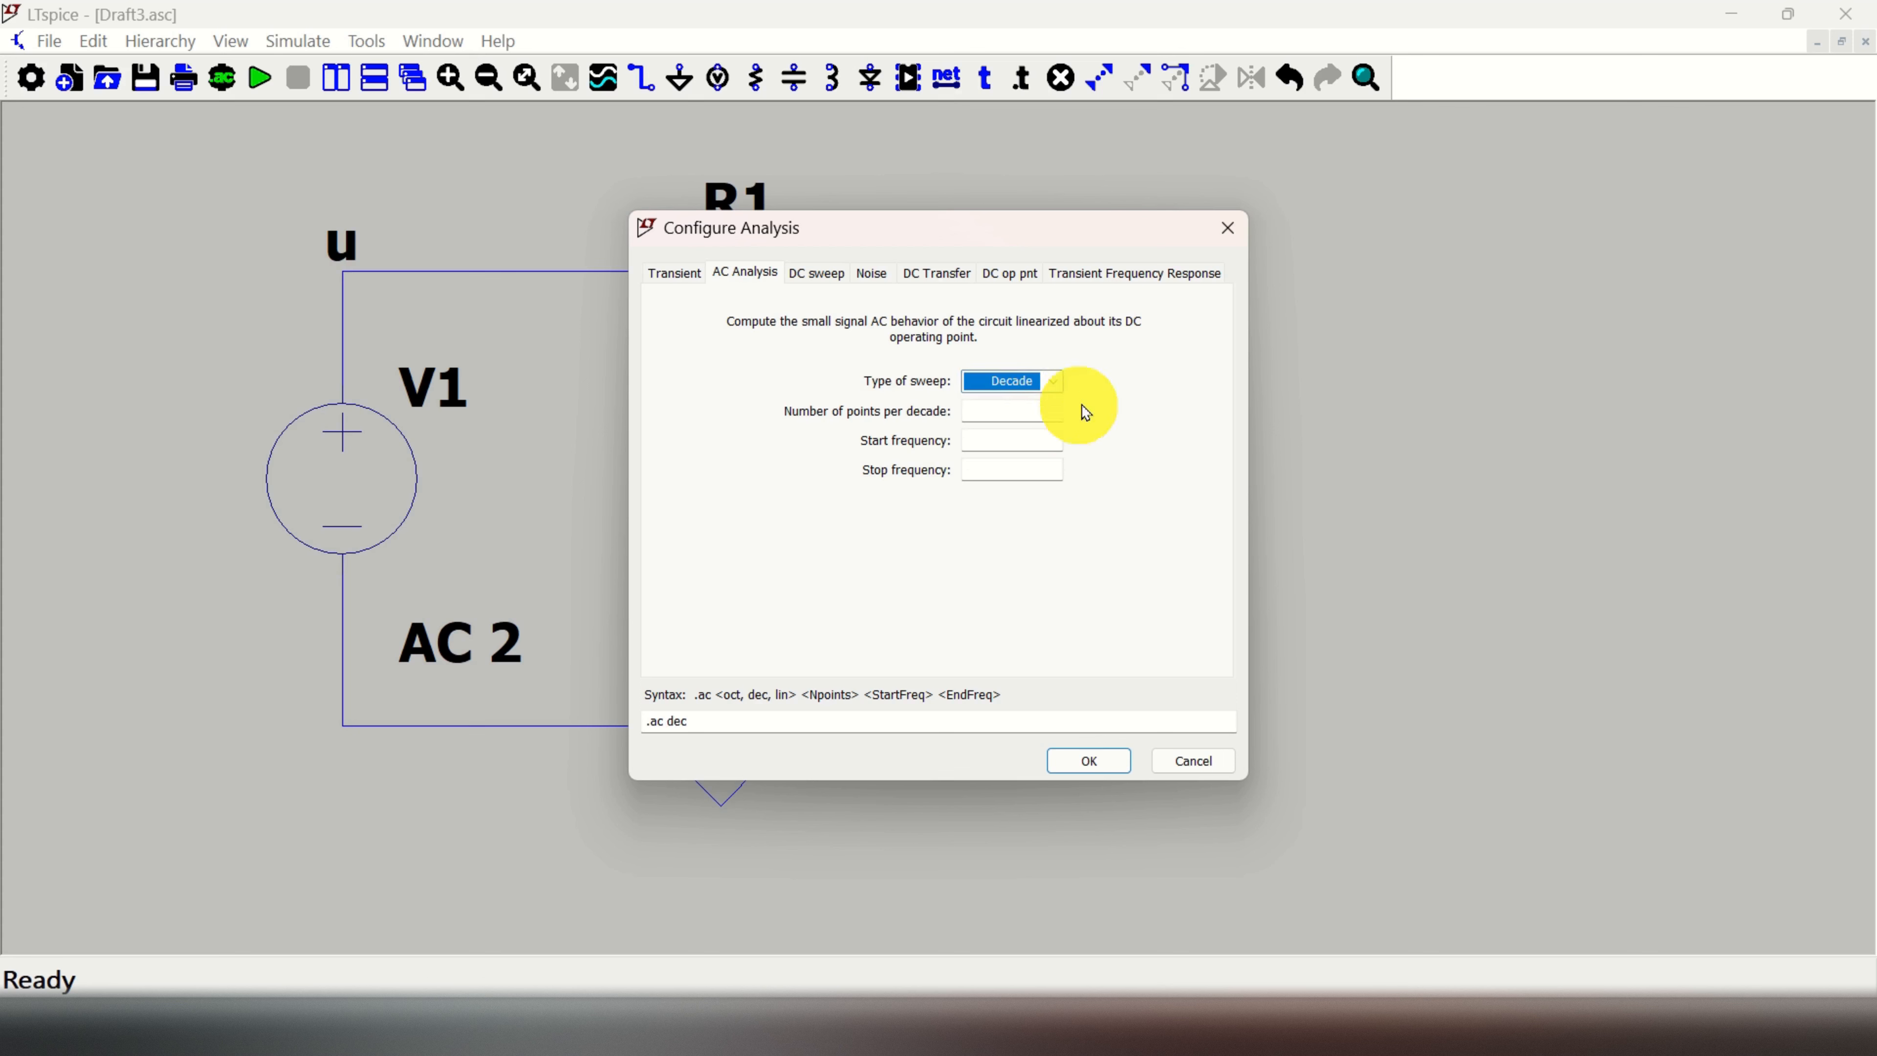
left_click(1050, 412)
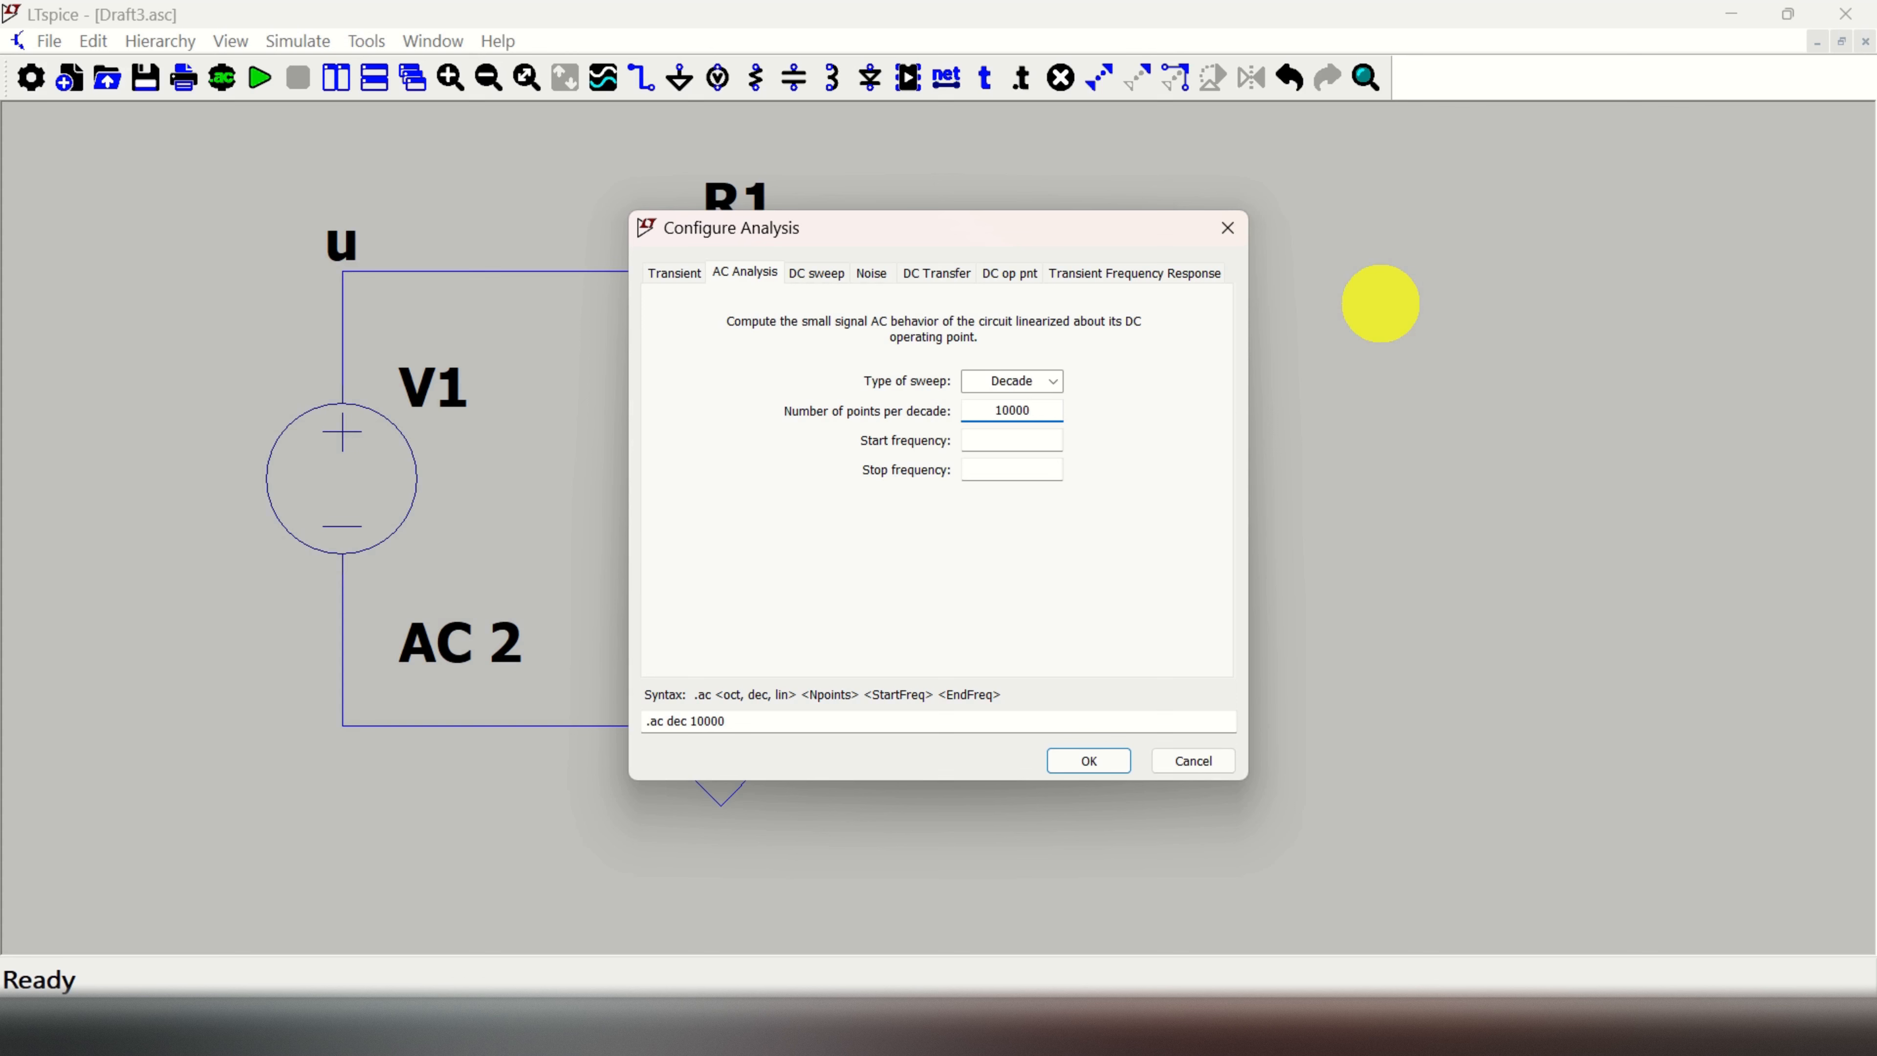
left_click(1010, 444)
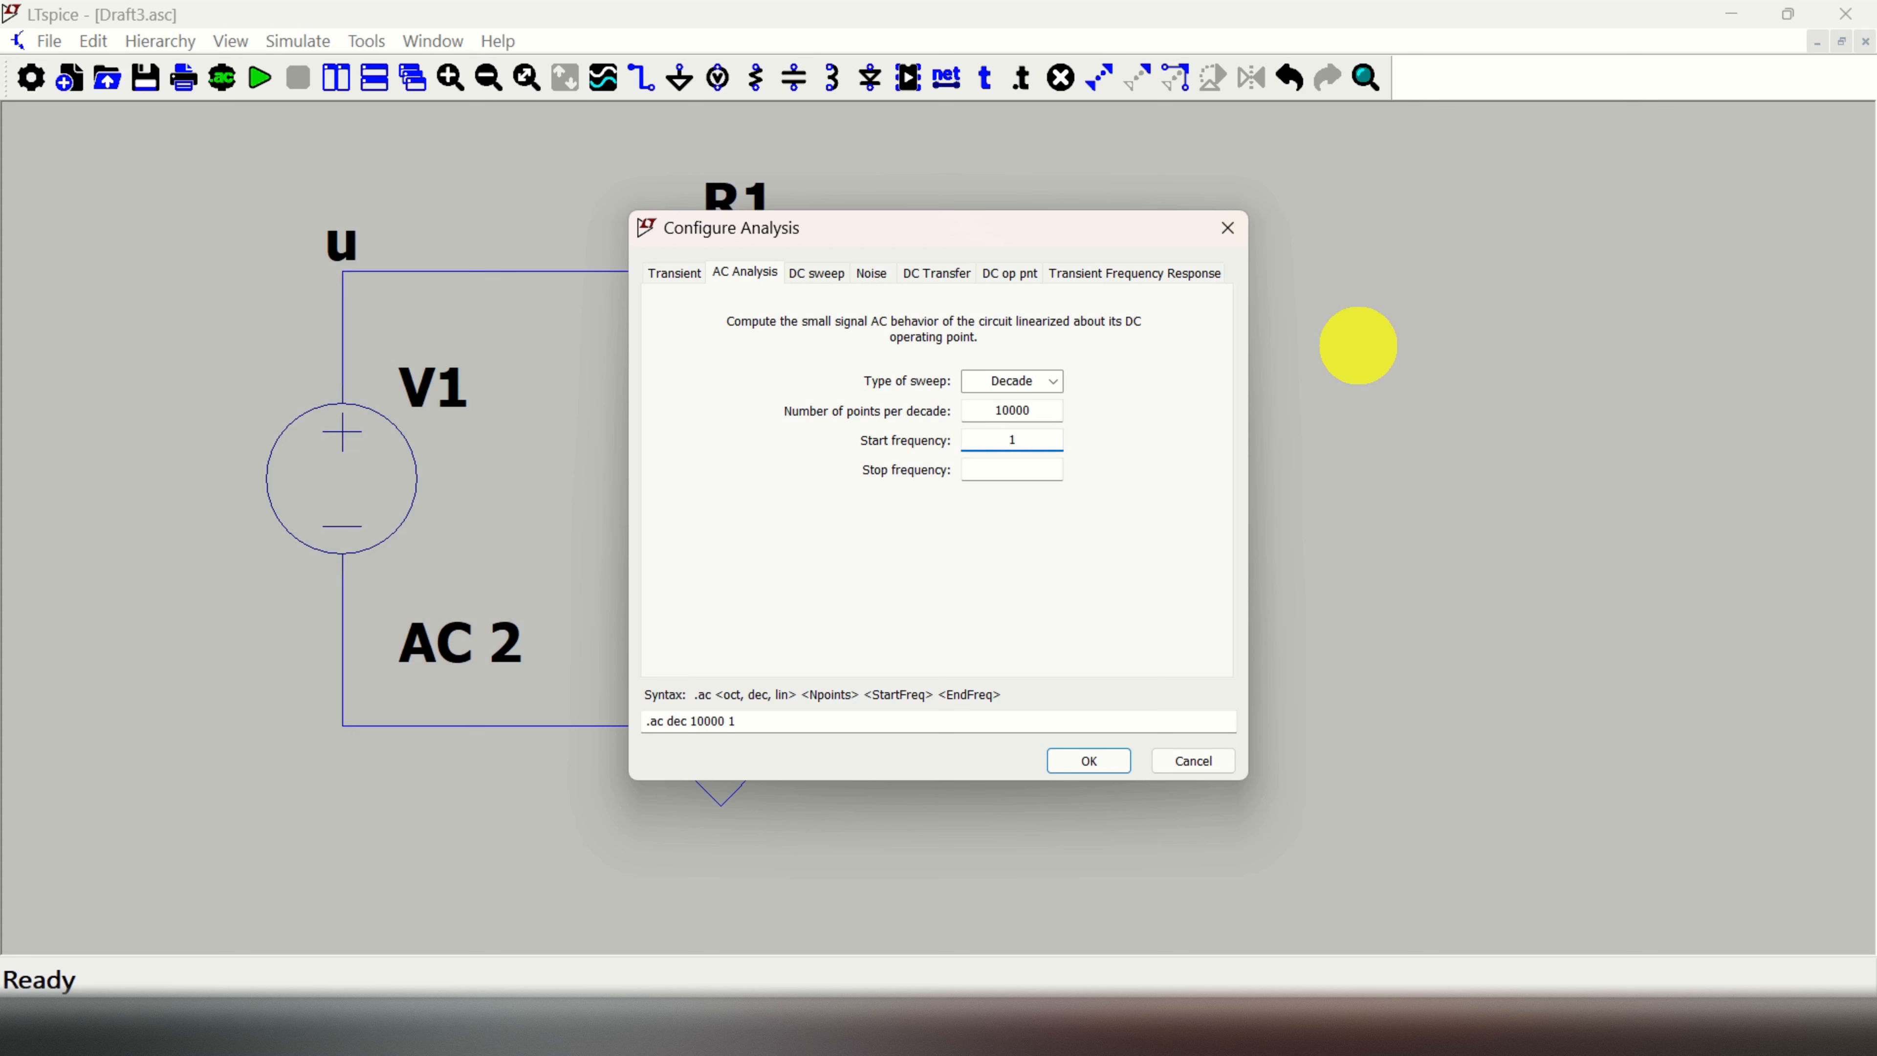
left_click(1028, 471)
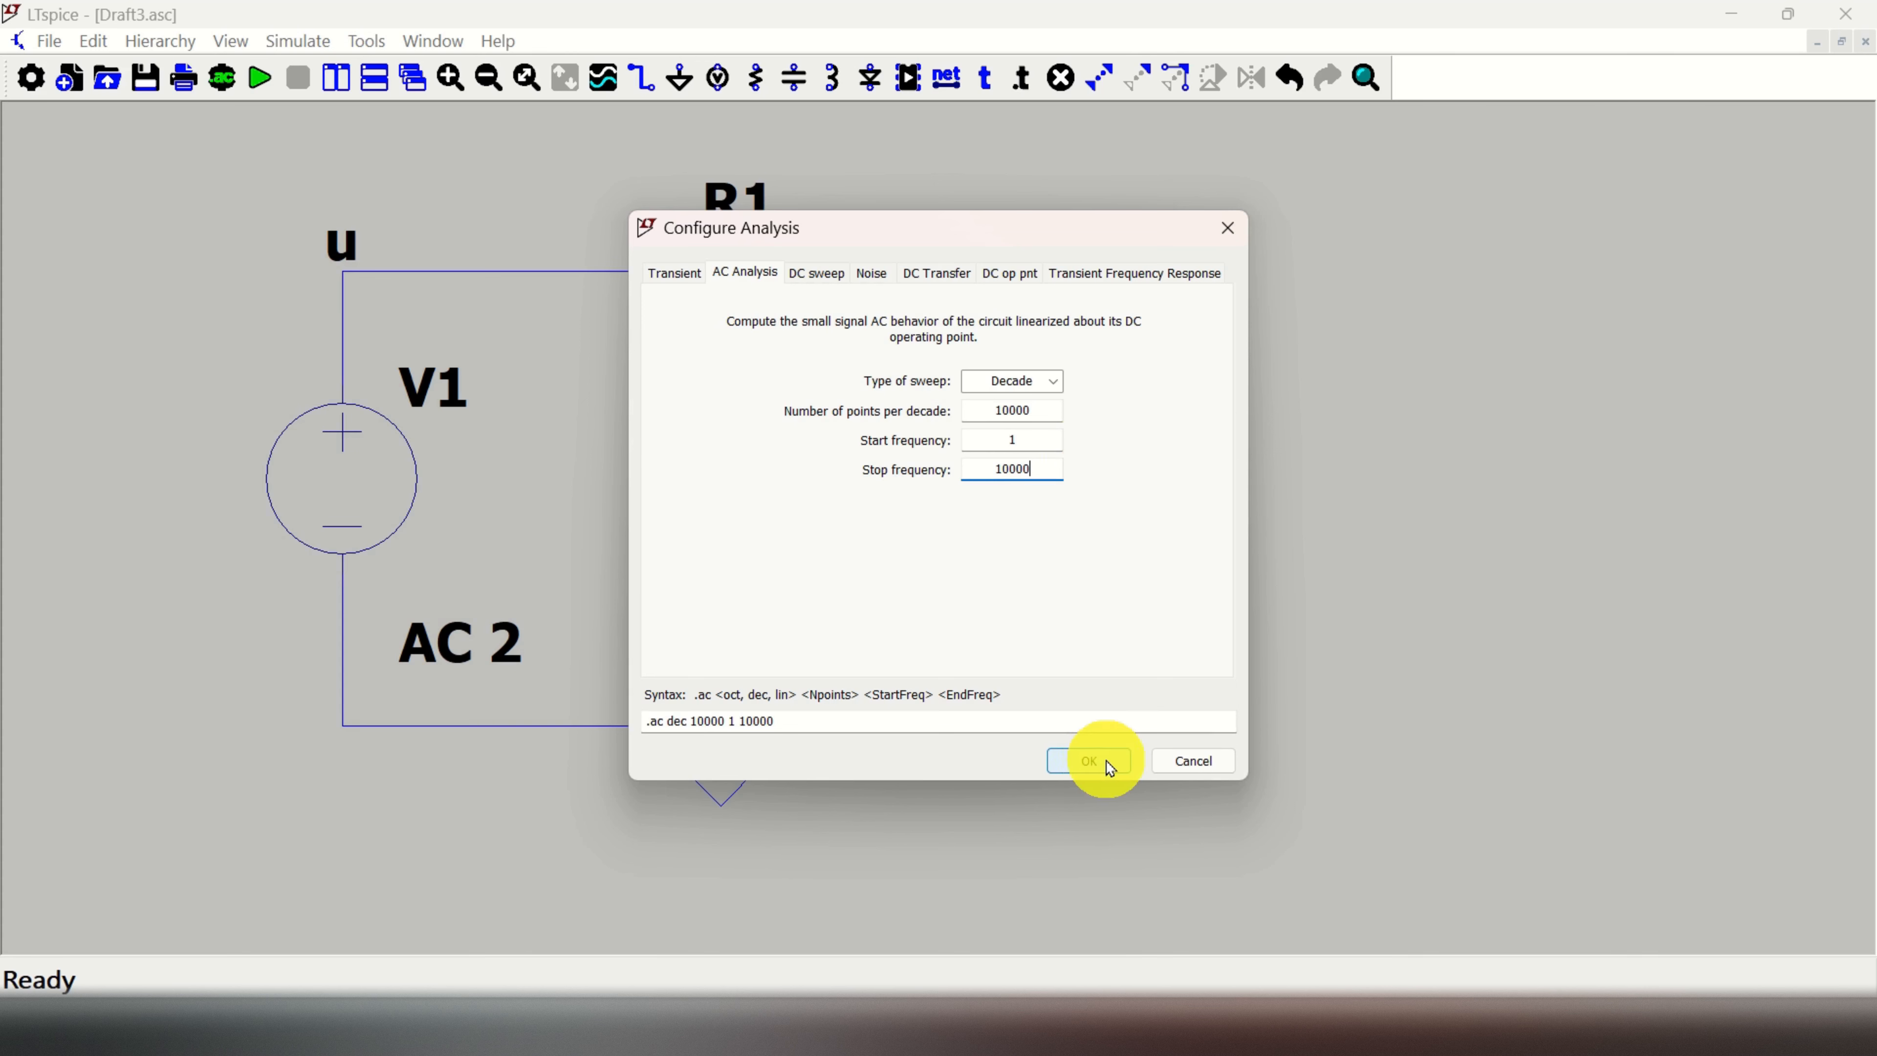
left_click(1089, 761)
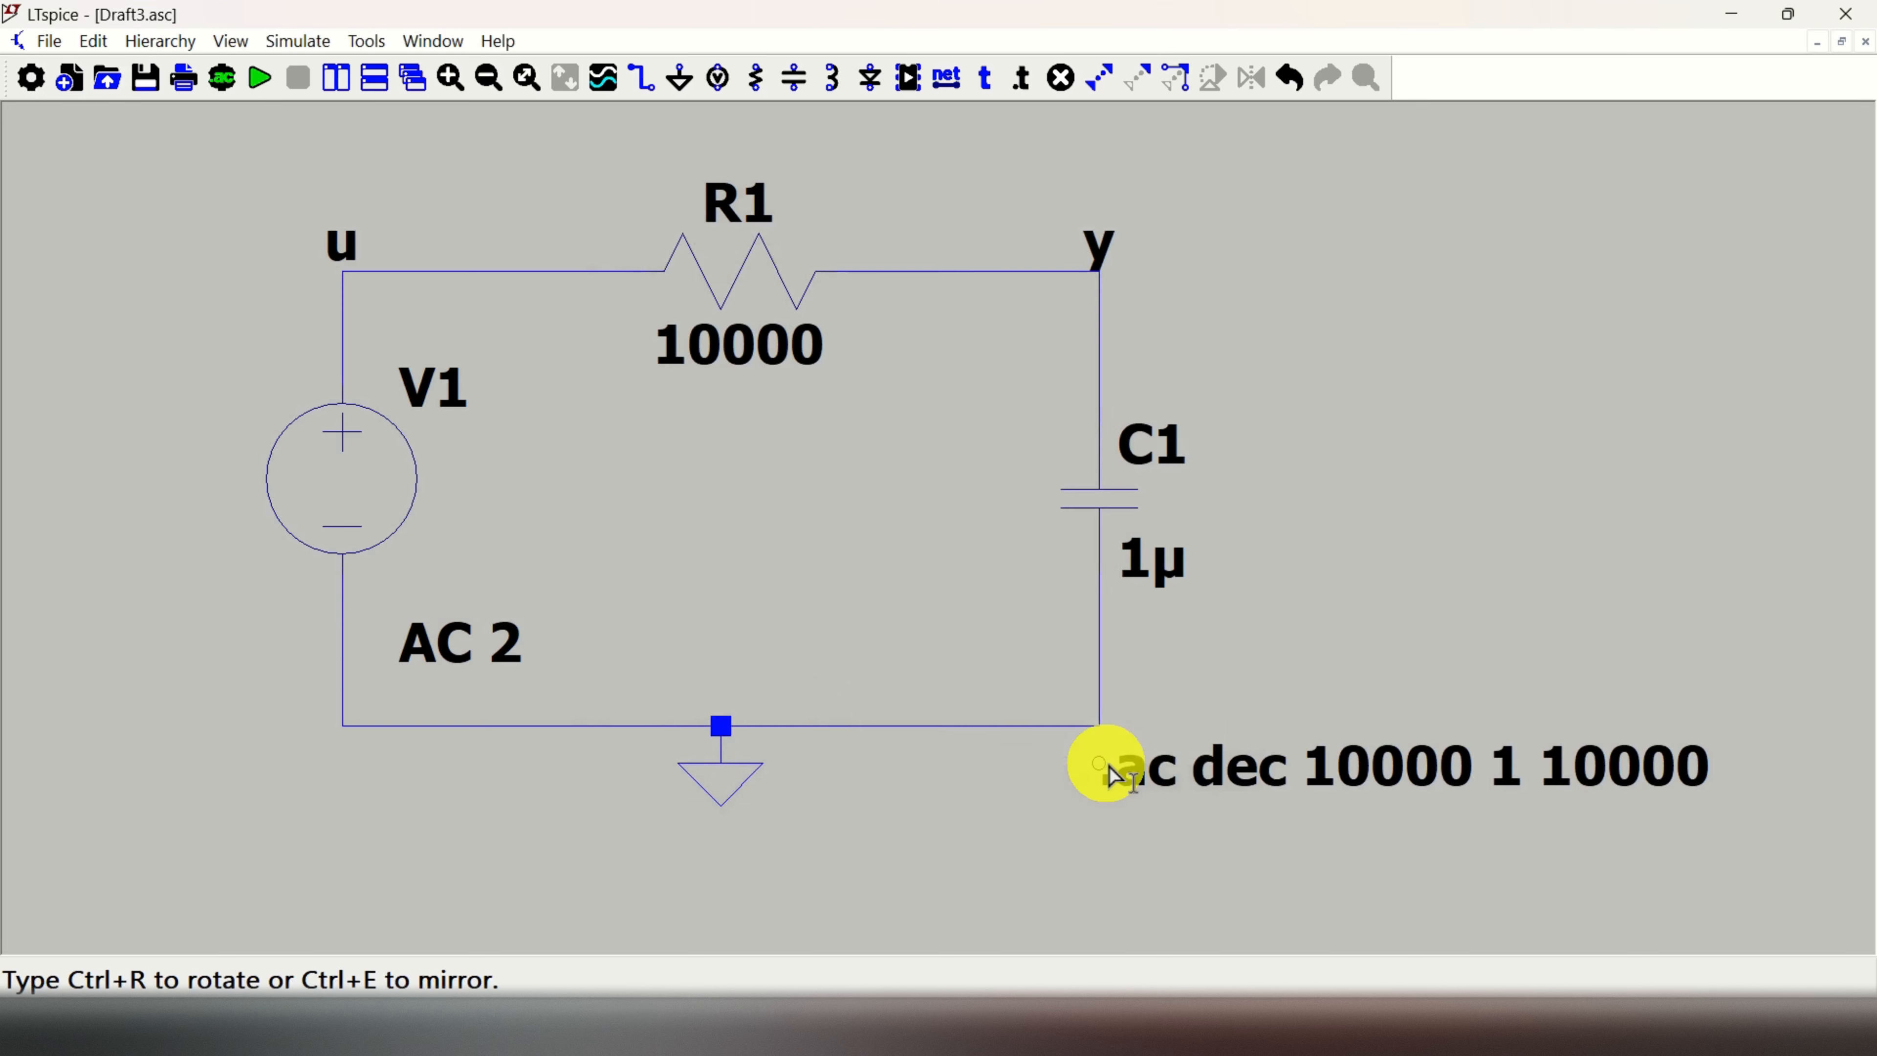
left_click(923, 811)
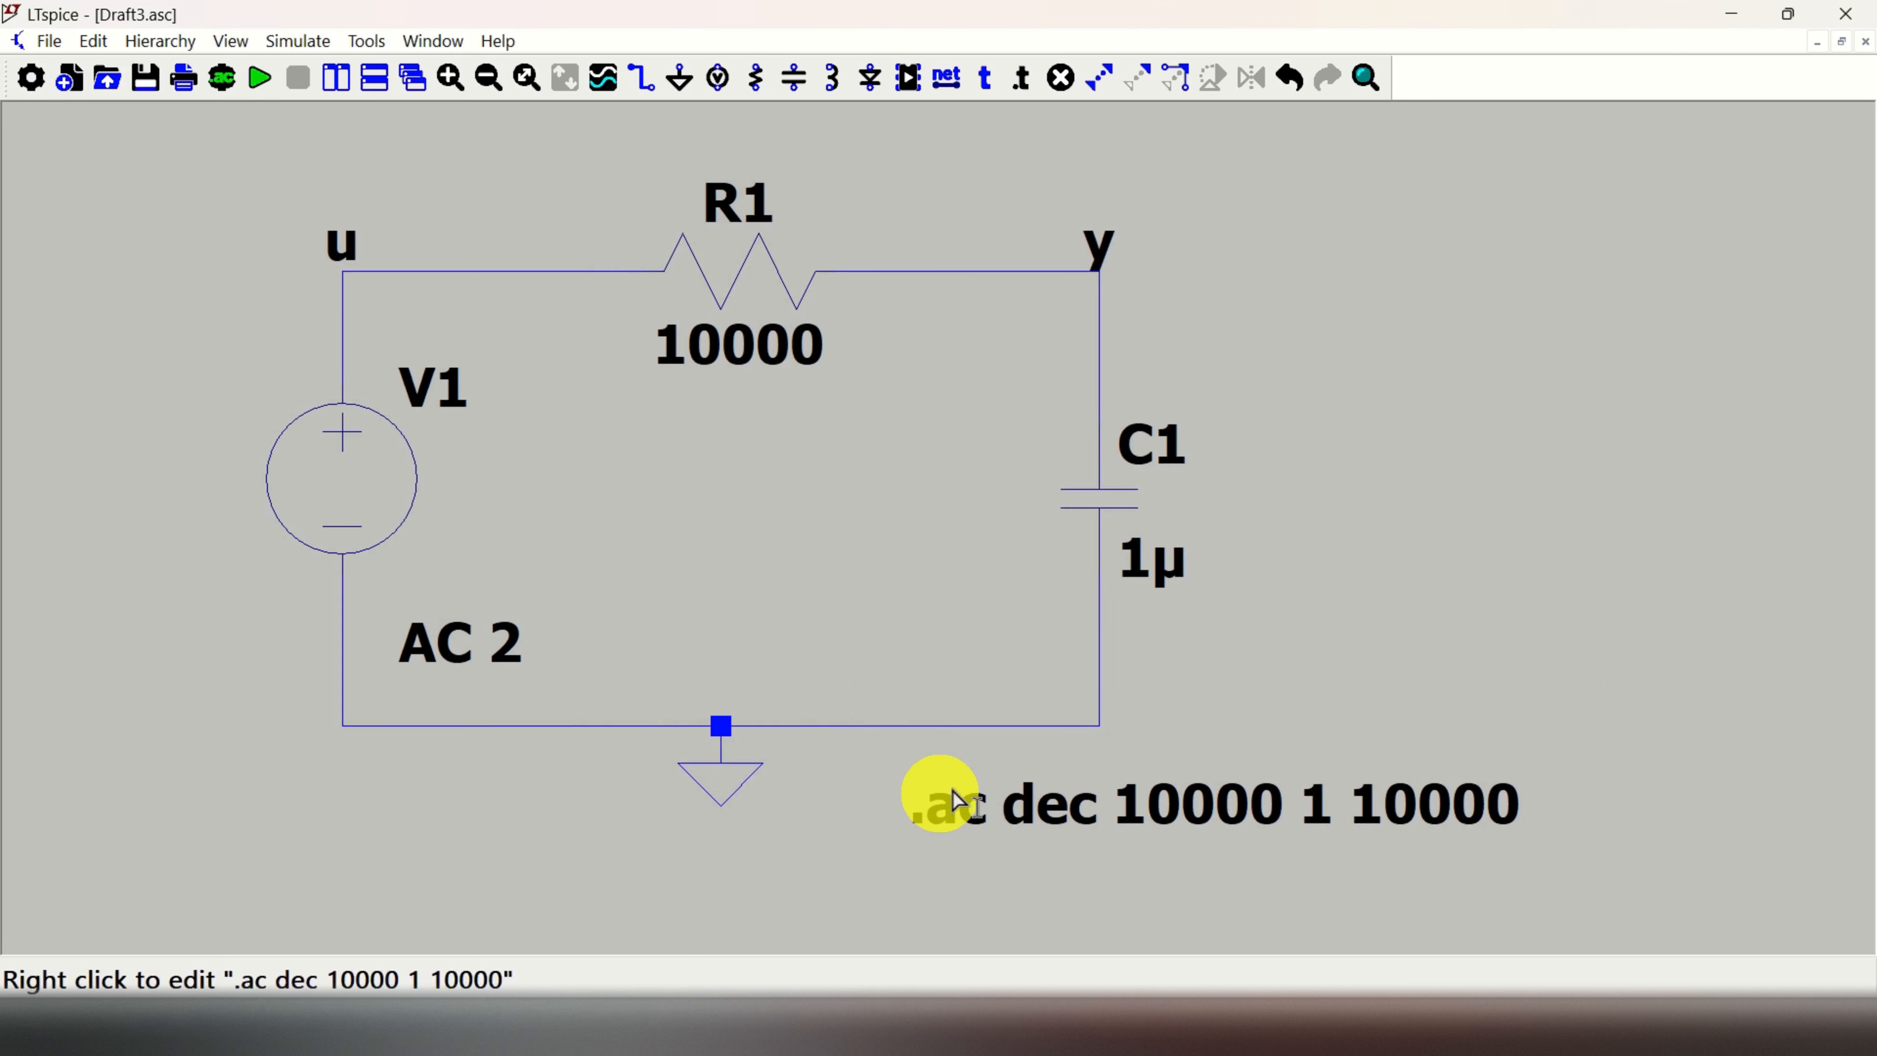
right_click(1256, 667)
left_click(1207, 633)
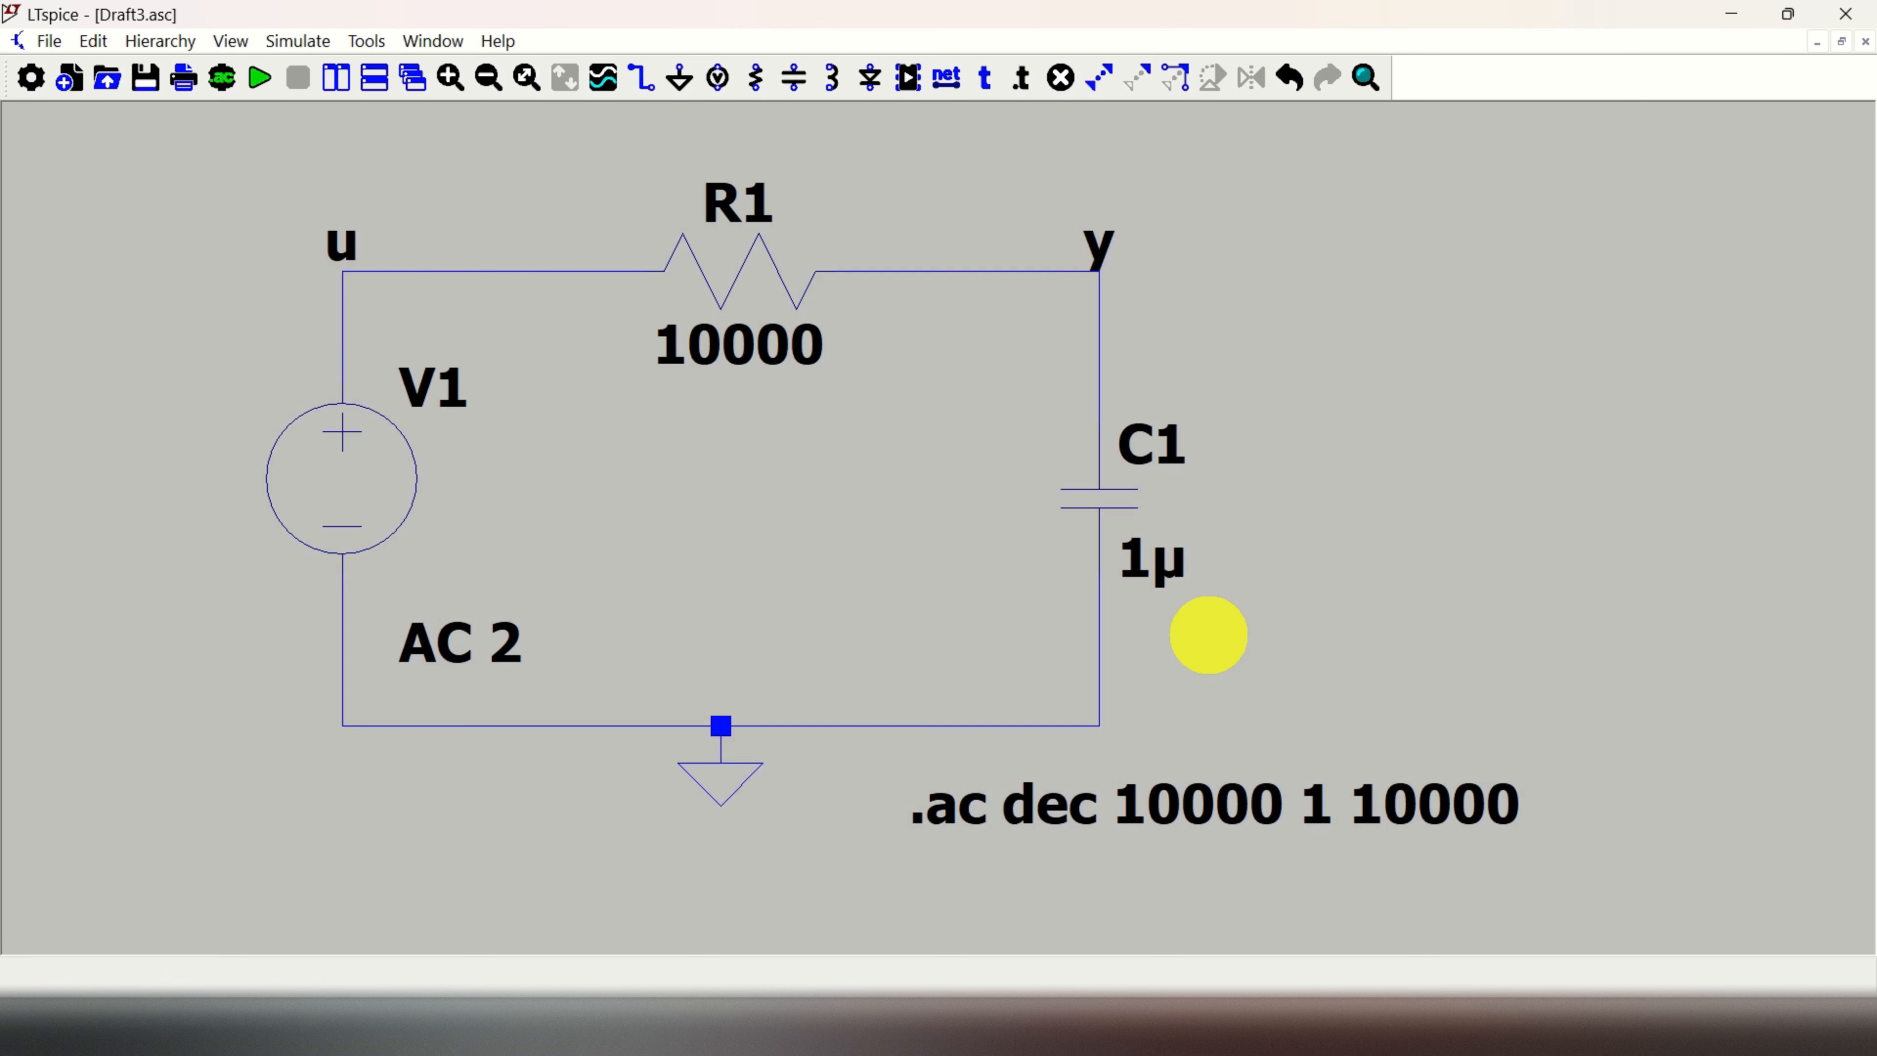
Run the simulation and plot the transfer function V(y)/V(u) as a trace in the empty waveform pane
mouse_move(471, 269)
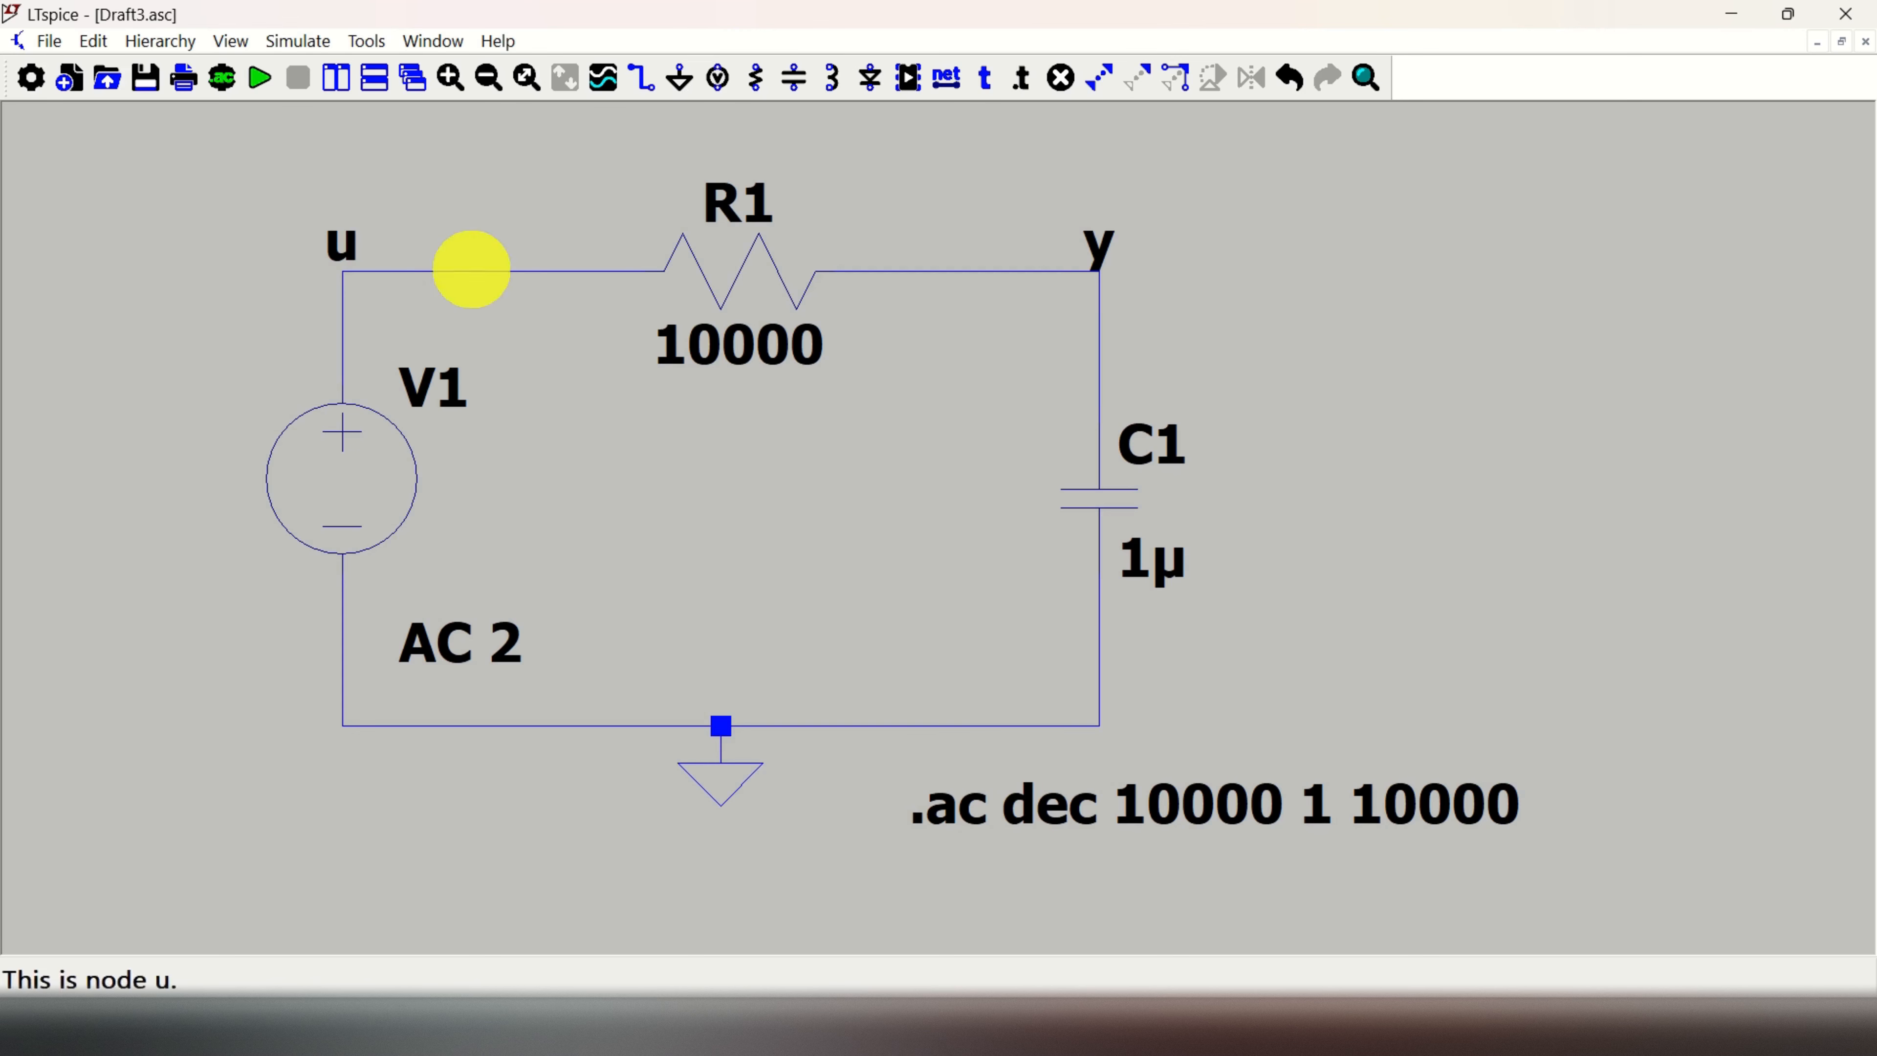
left_click(259, 83)
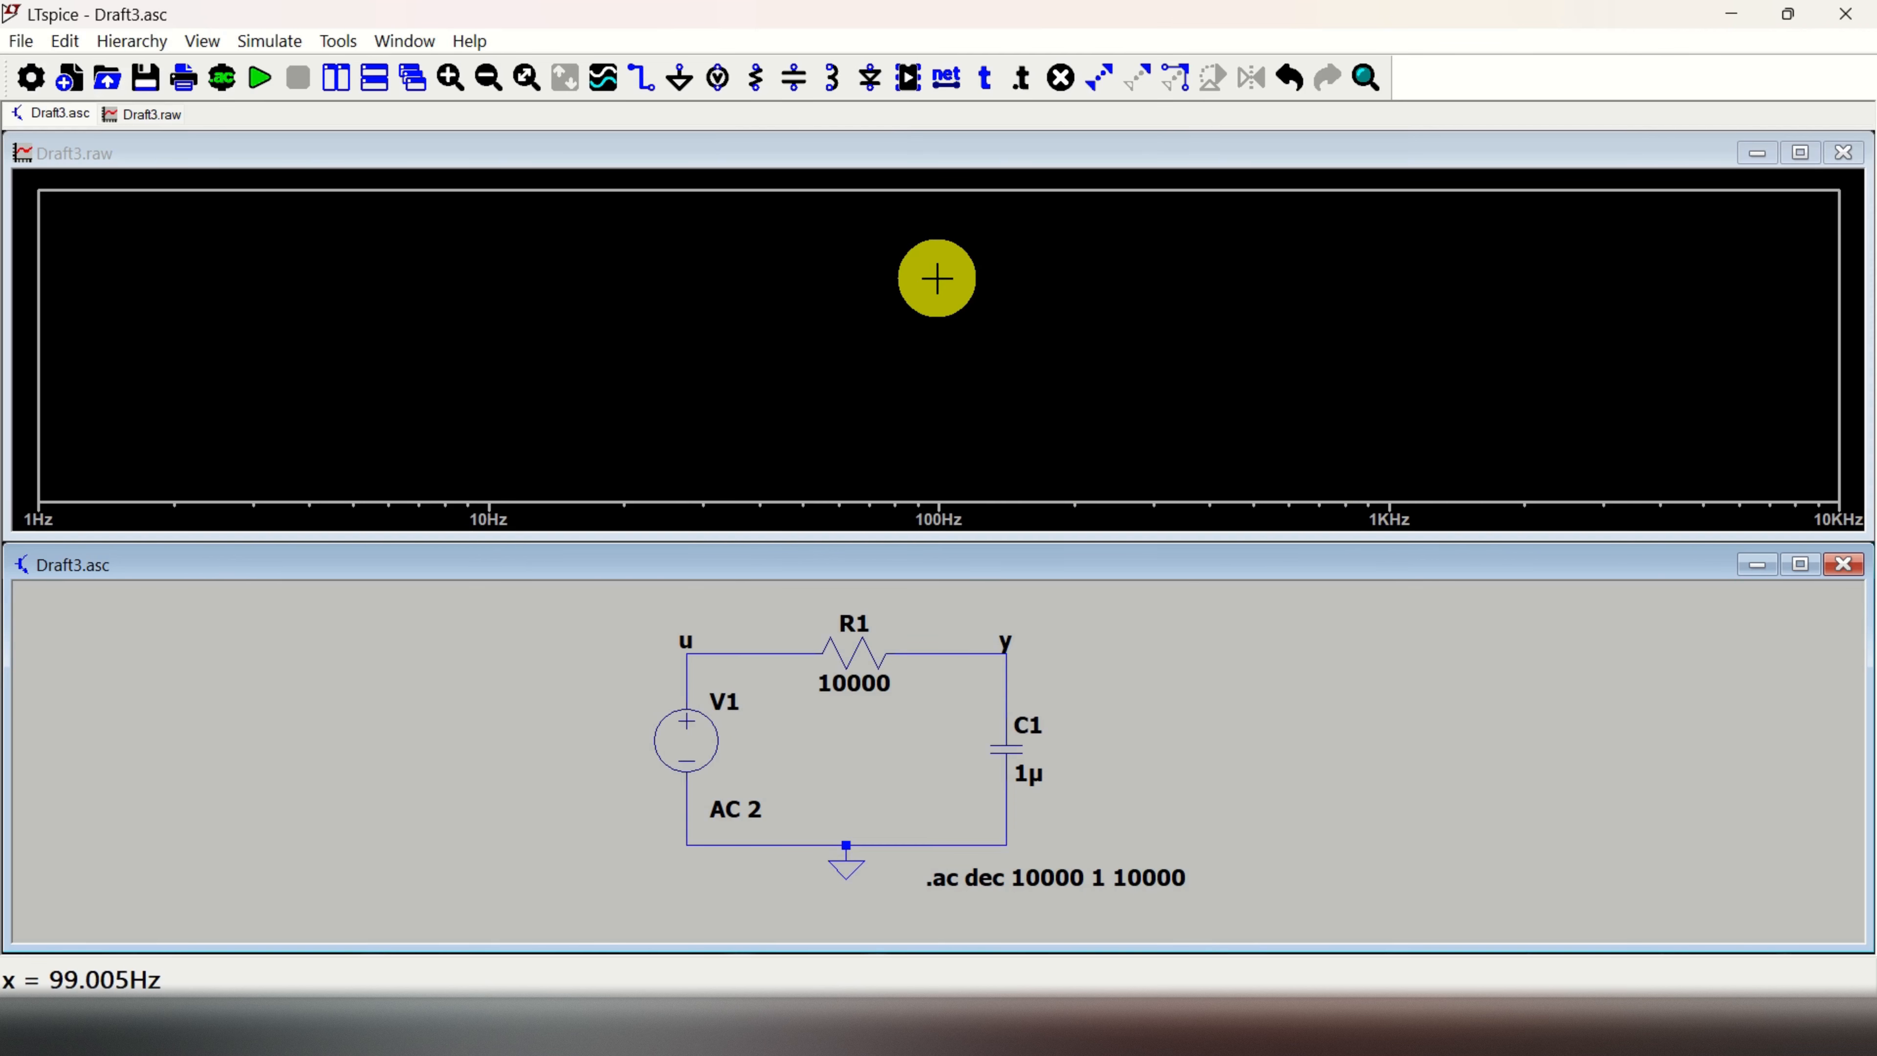
right_click(941, 287)
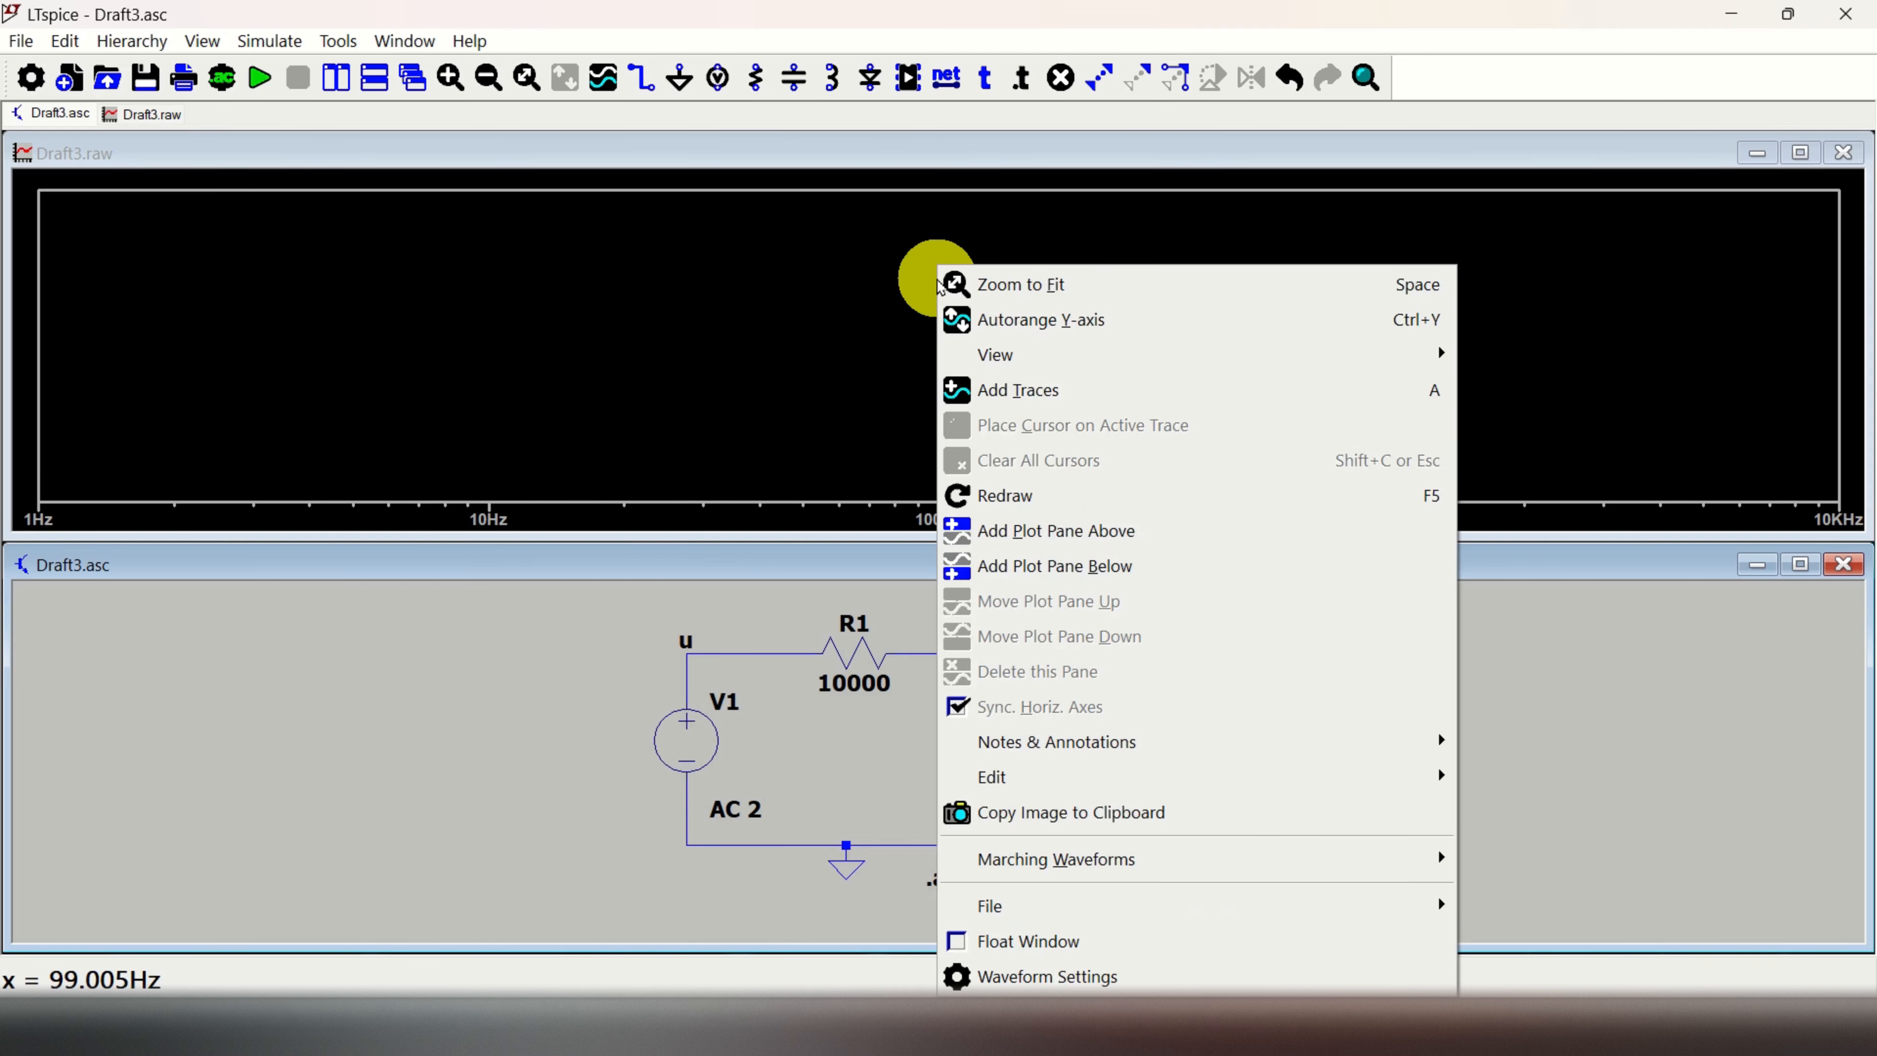
left_click(1065, 391)
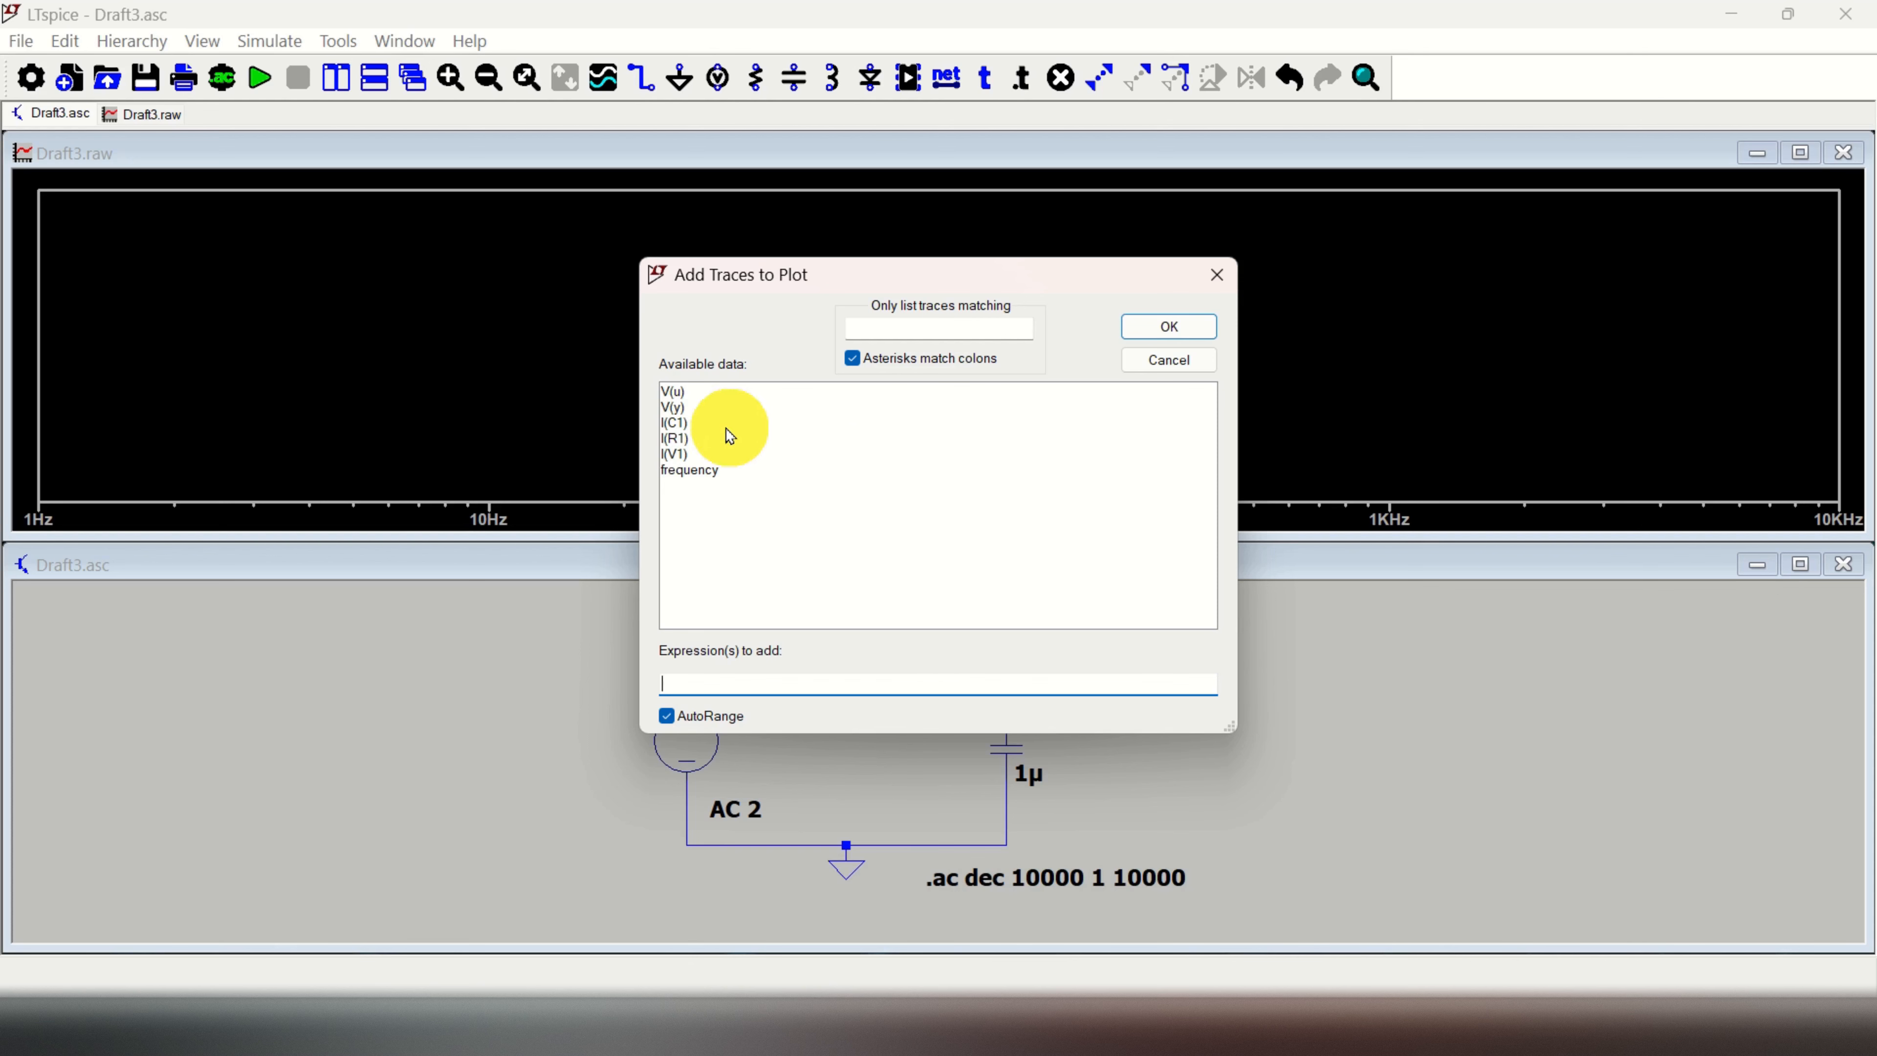
left_click(688, 411)
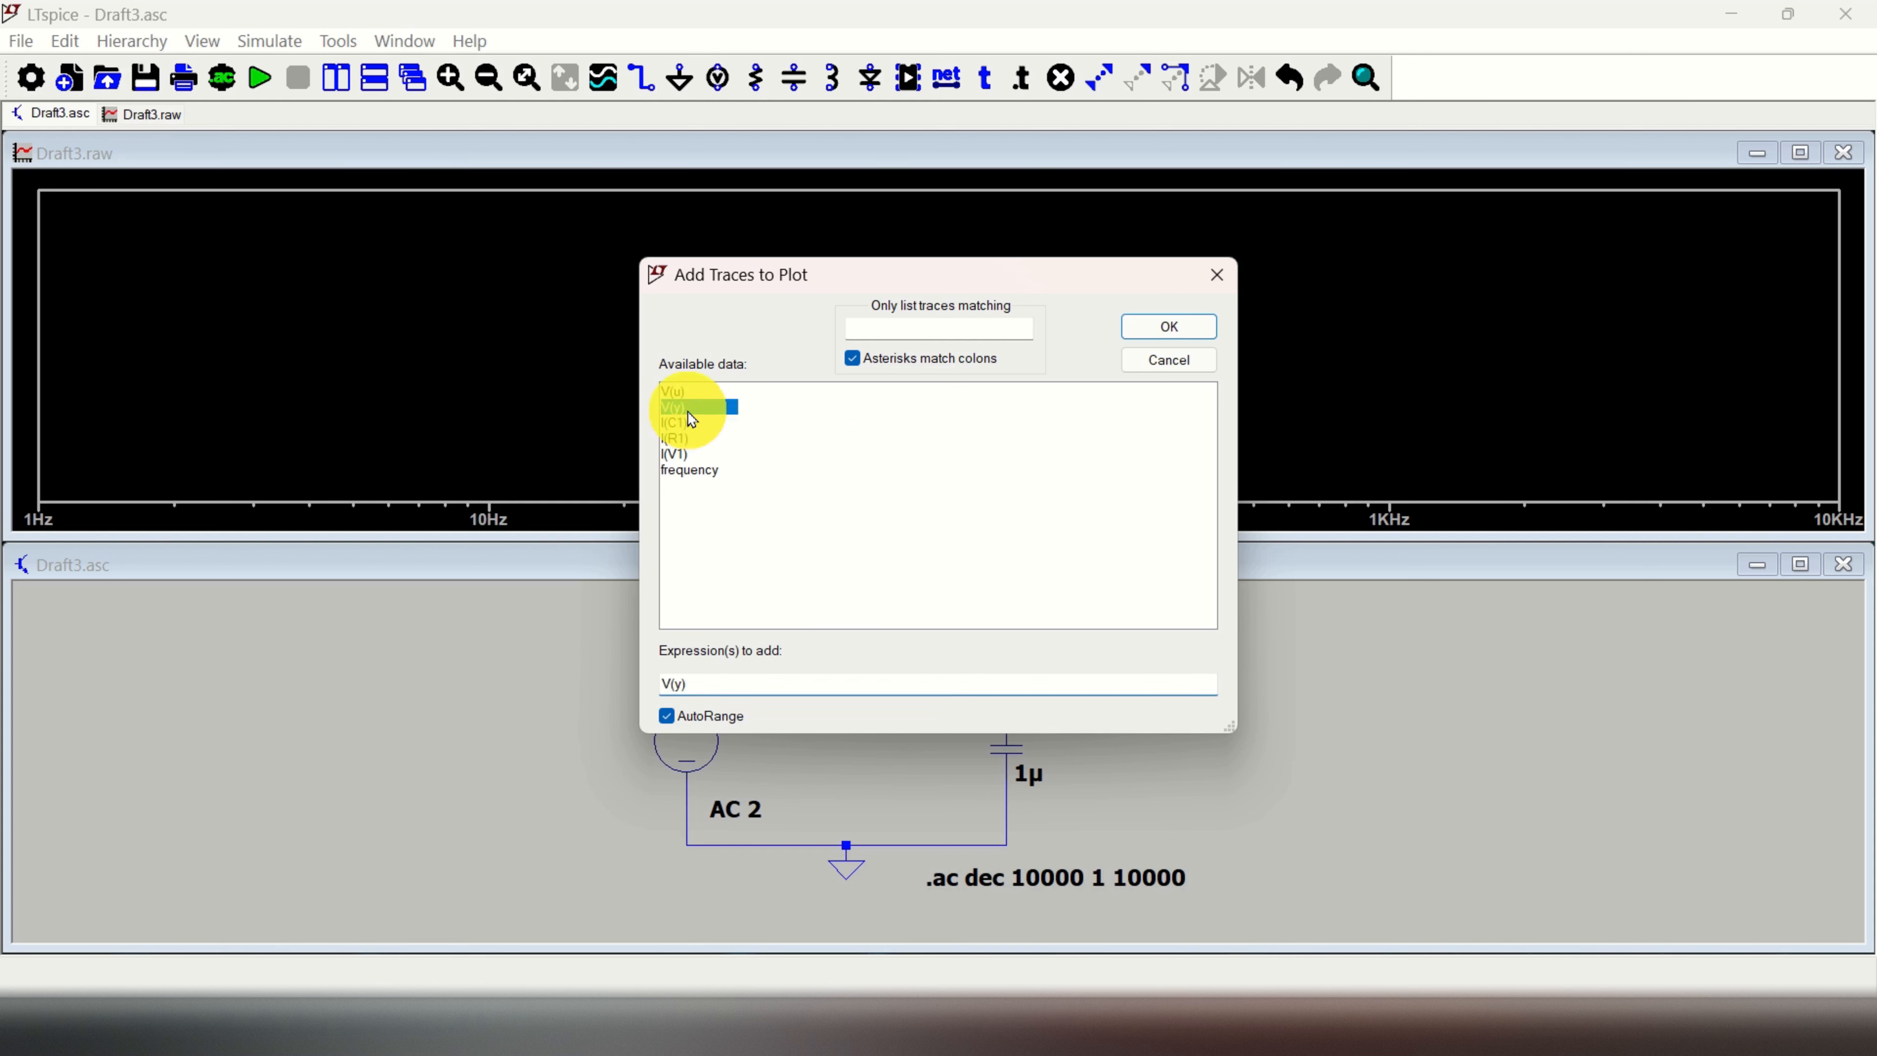
left_click(730, 684)
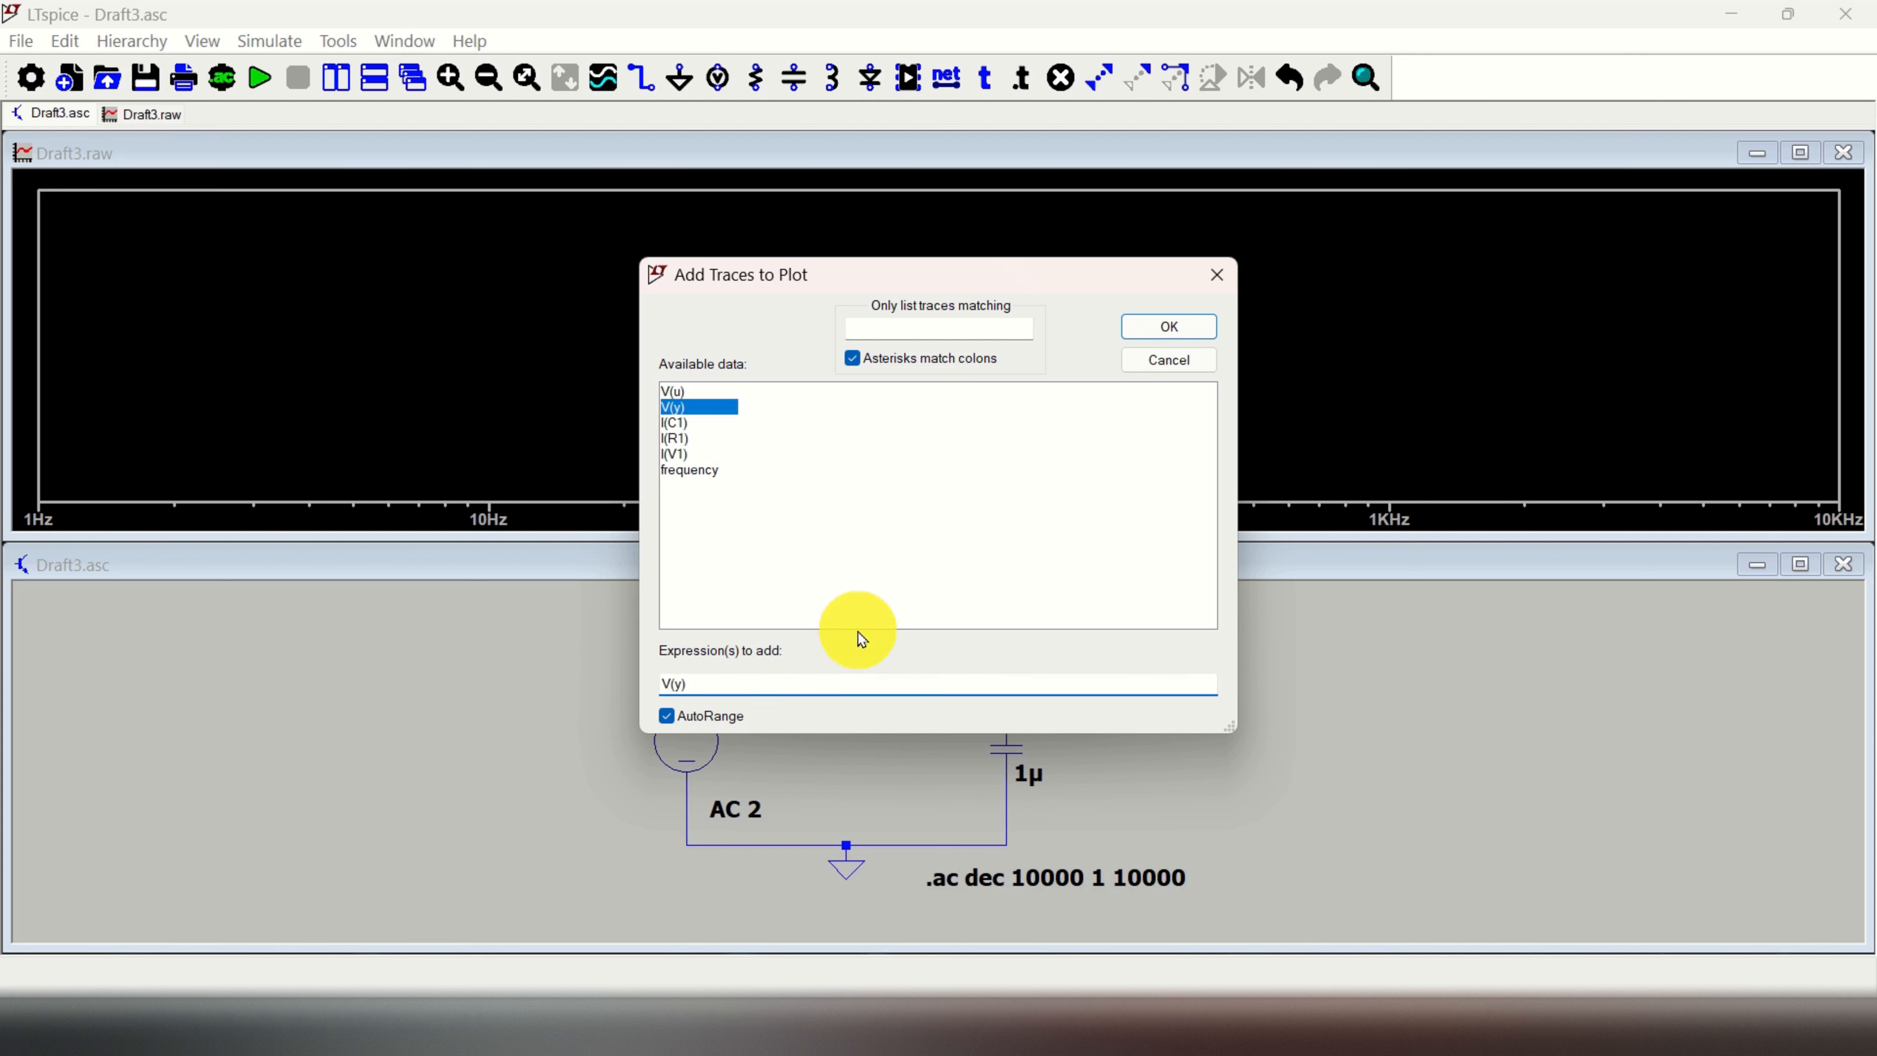
type("/V(u)")
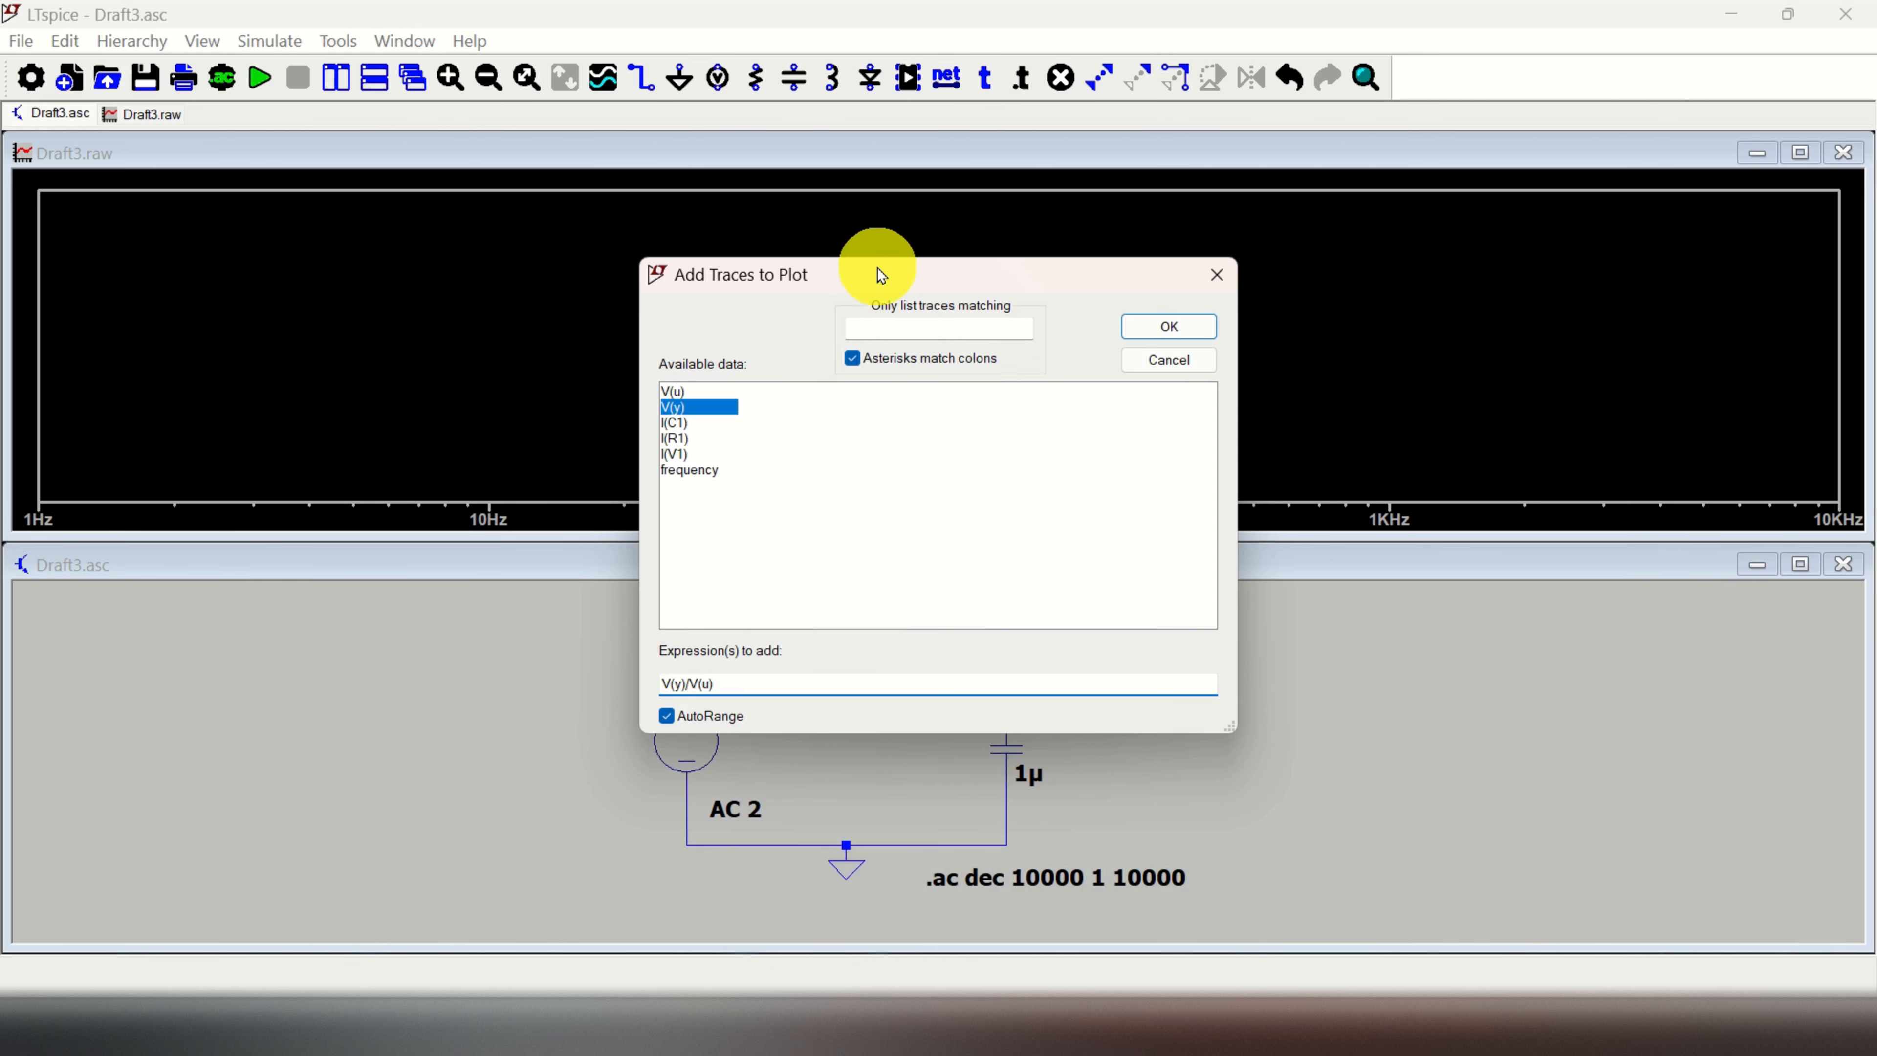
left_click_drag(876, 274, 1263, 172)
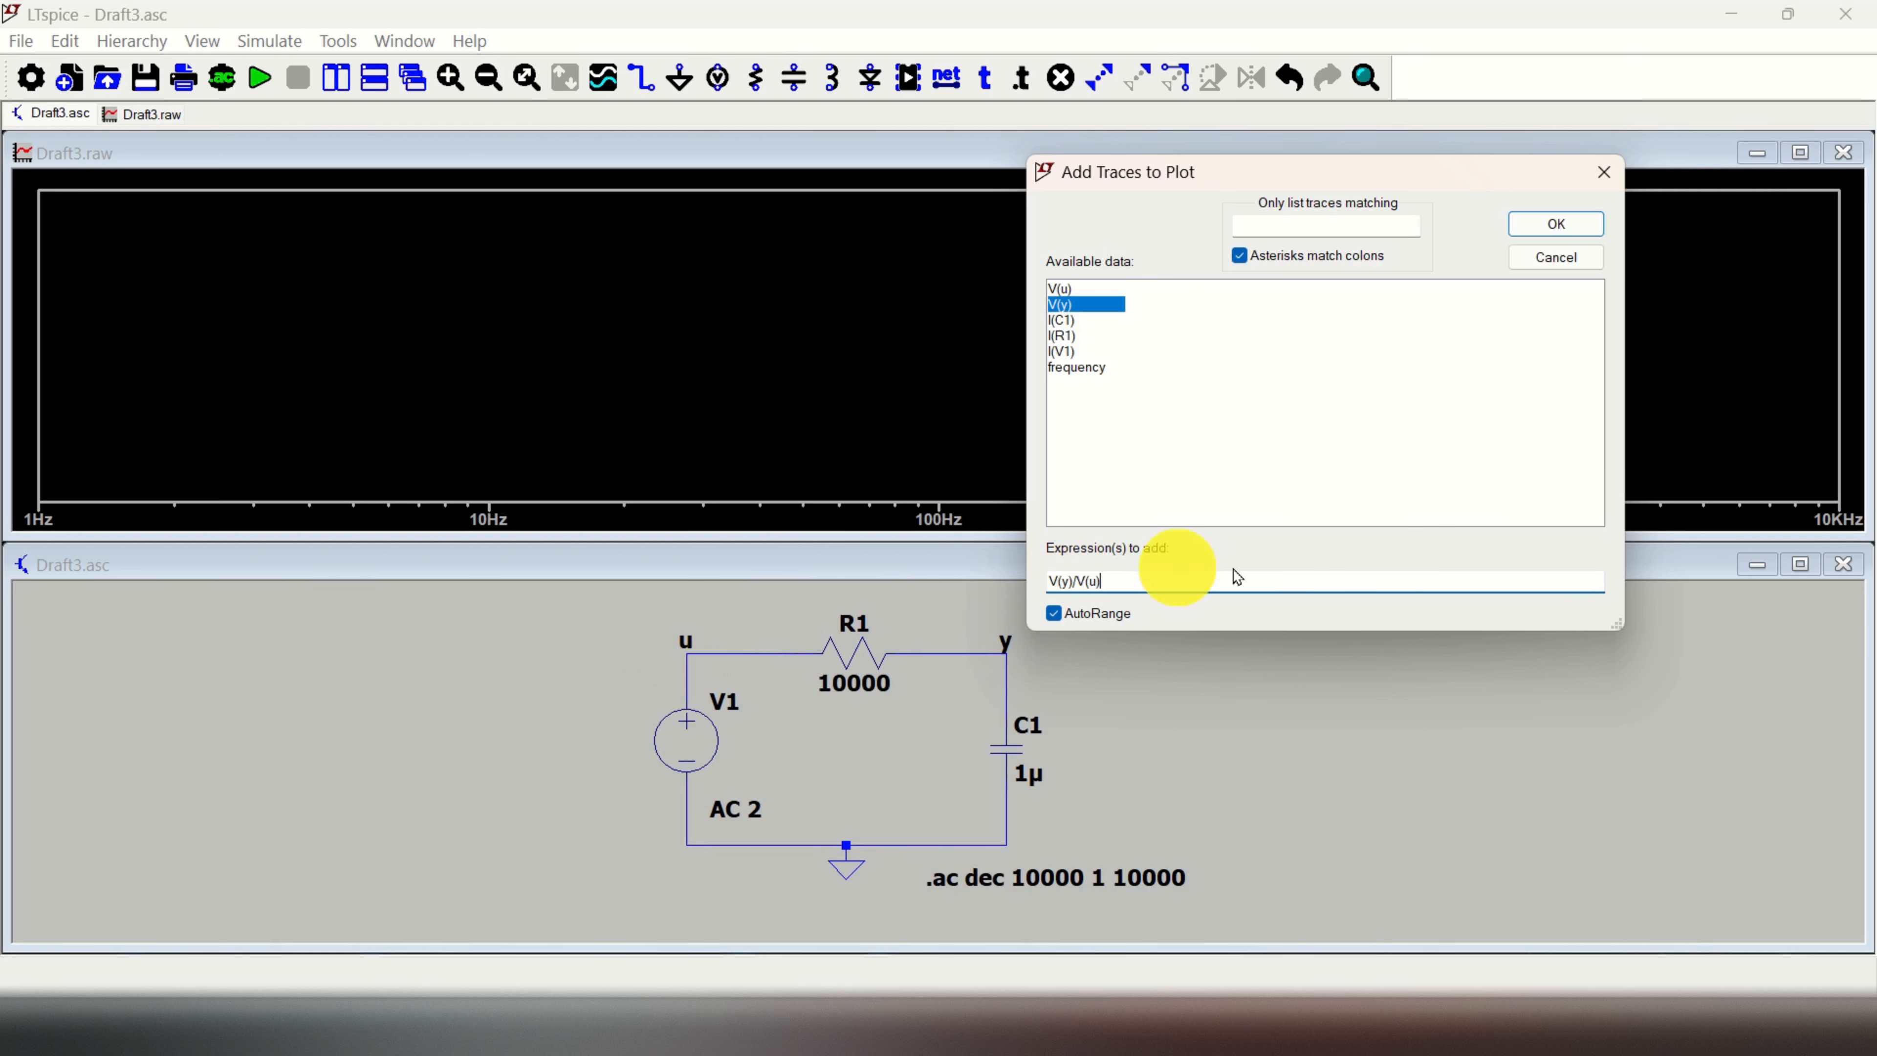
left_click(1561, 227)
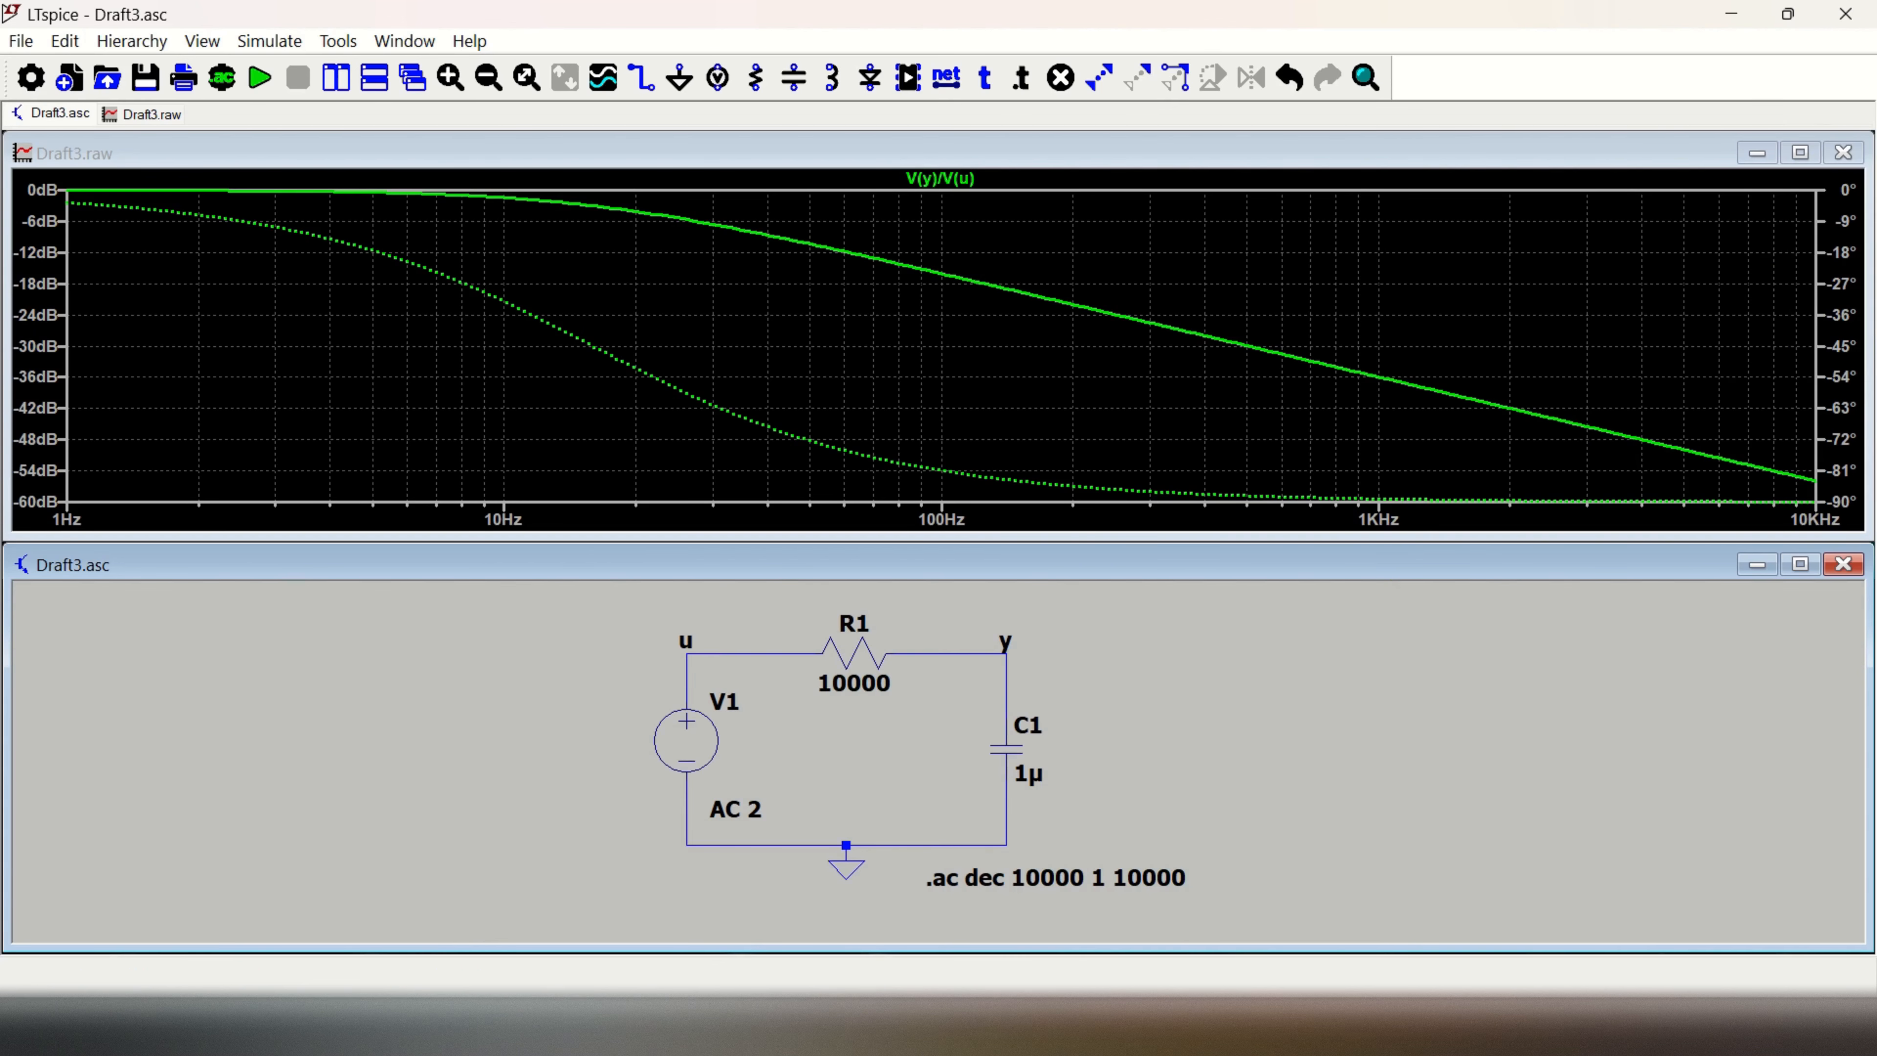
Switch to Spyder and review the R and C values and the cutoff frequency formula f=1/(R*C*2*3.14) in untitled0.py
left_click(1140, 1032)
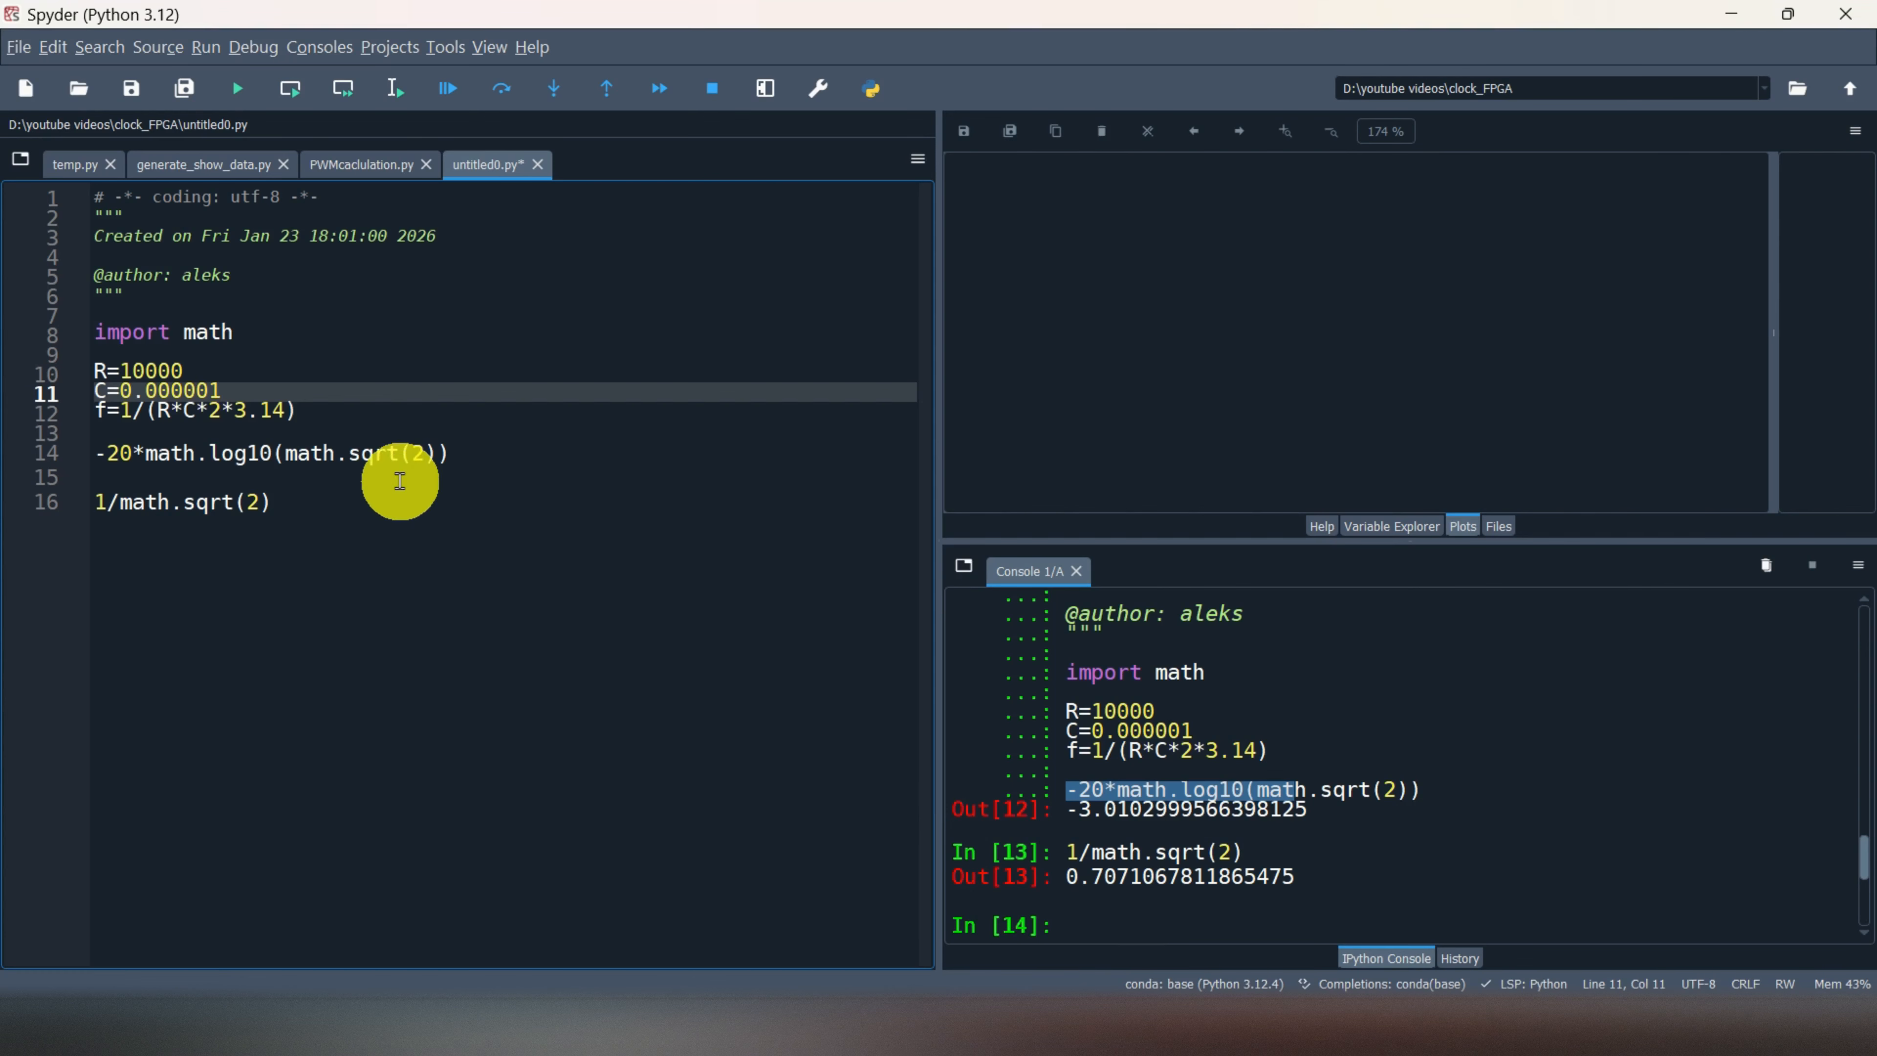
left_click(259, 357)
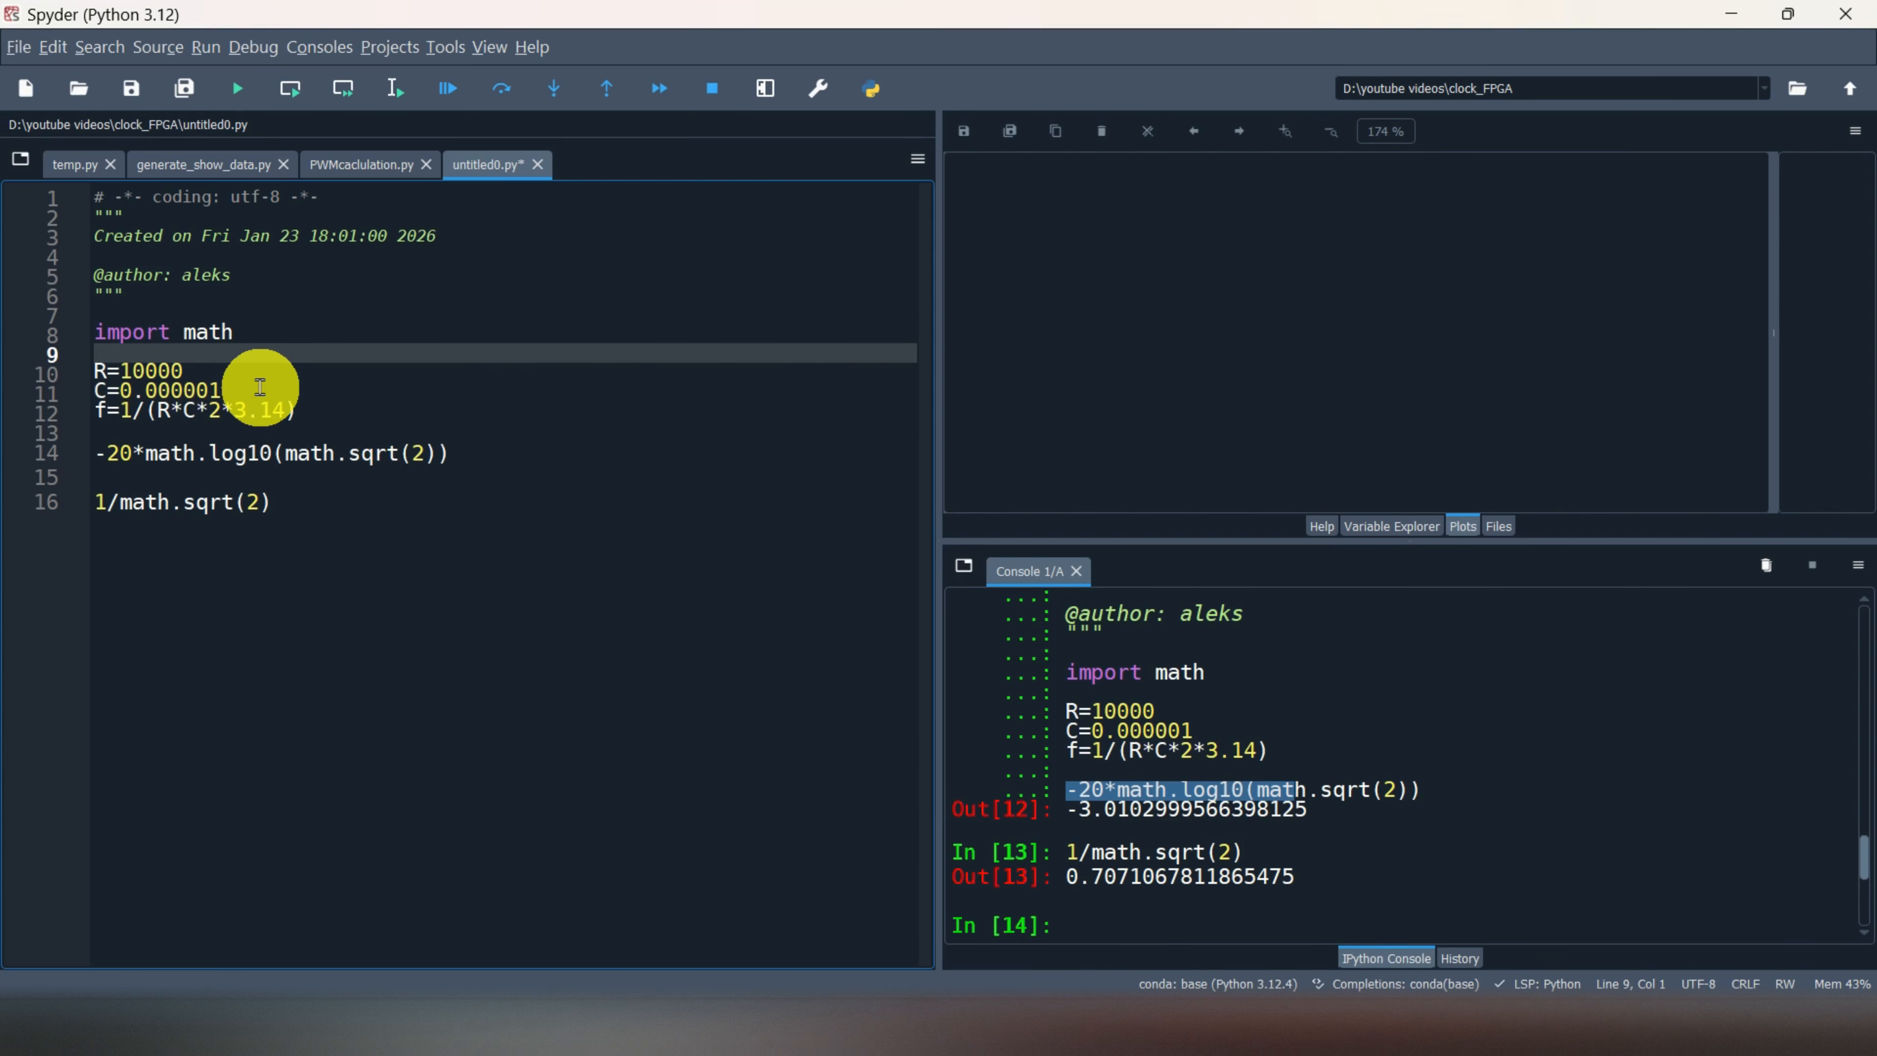
double_click(152, 372)
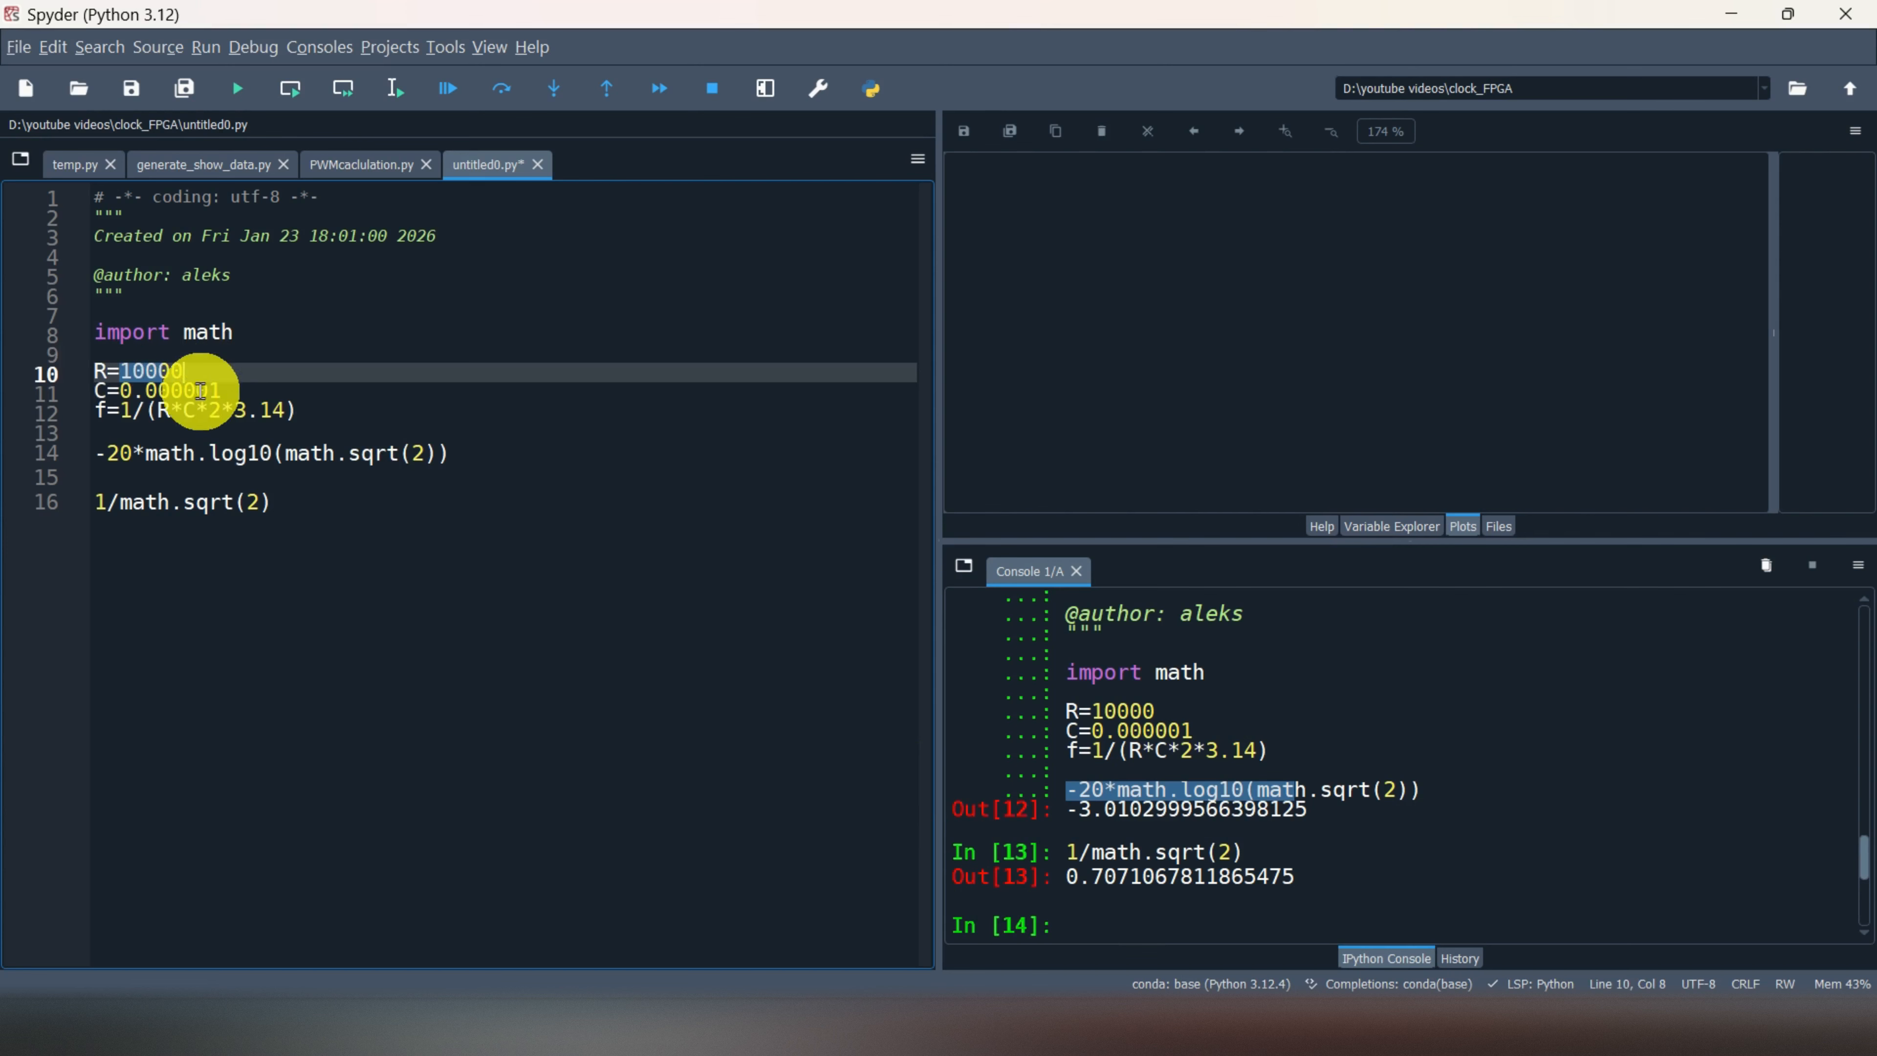
double_click(196, 390)
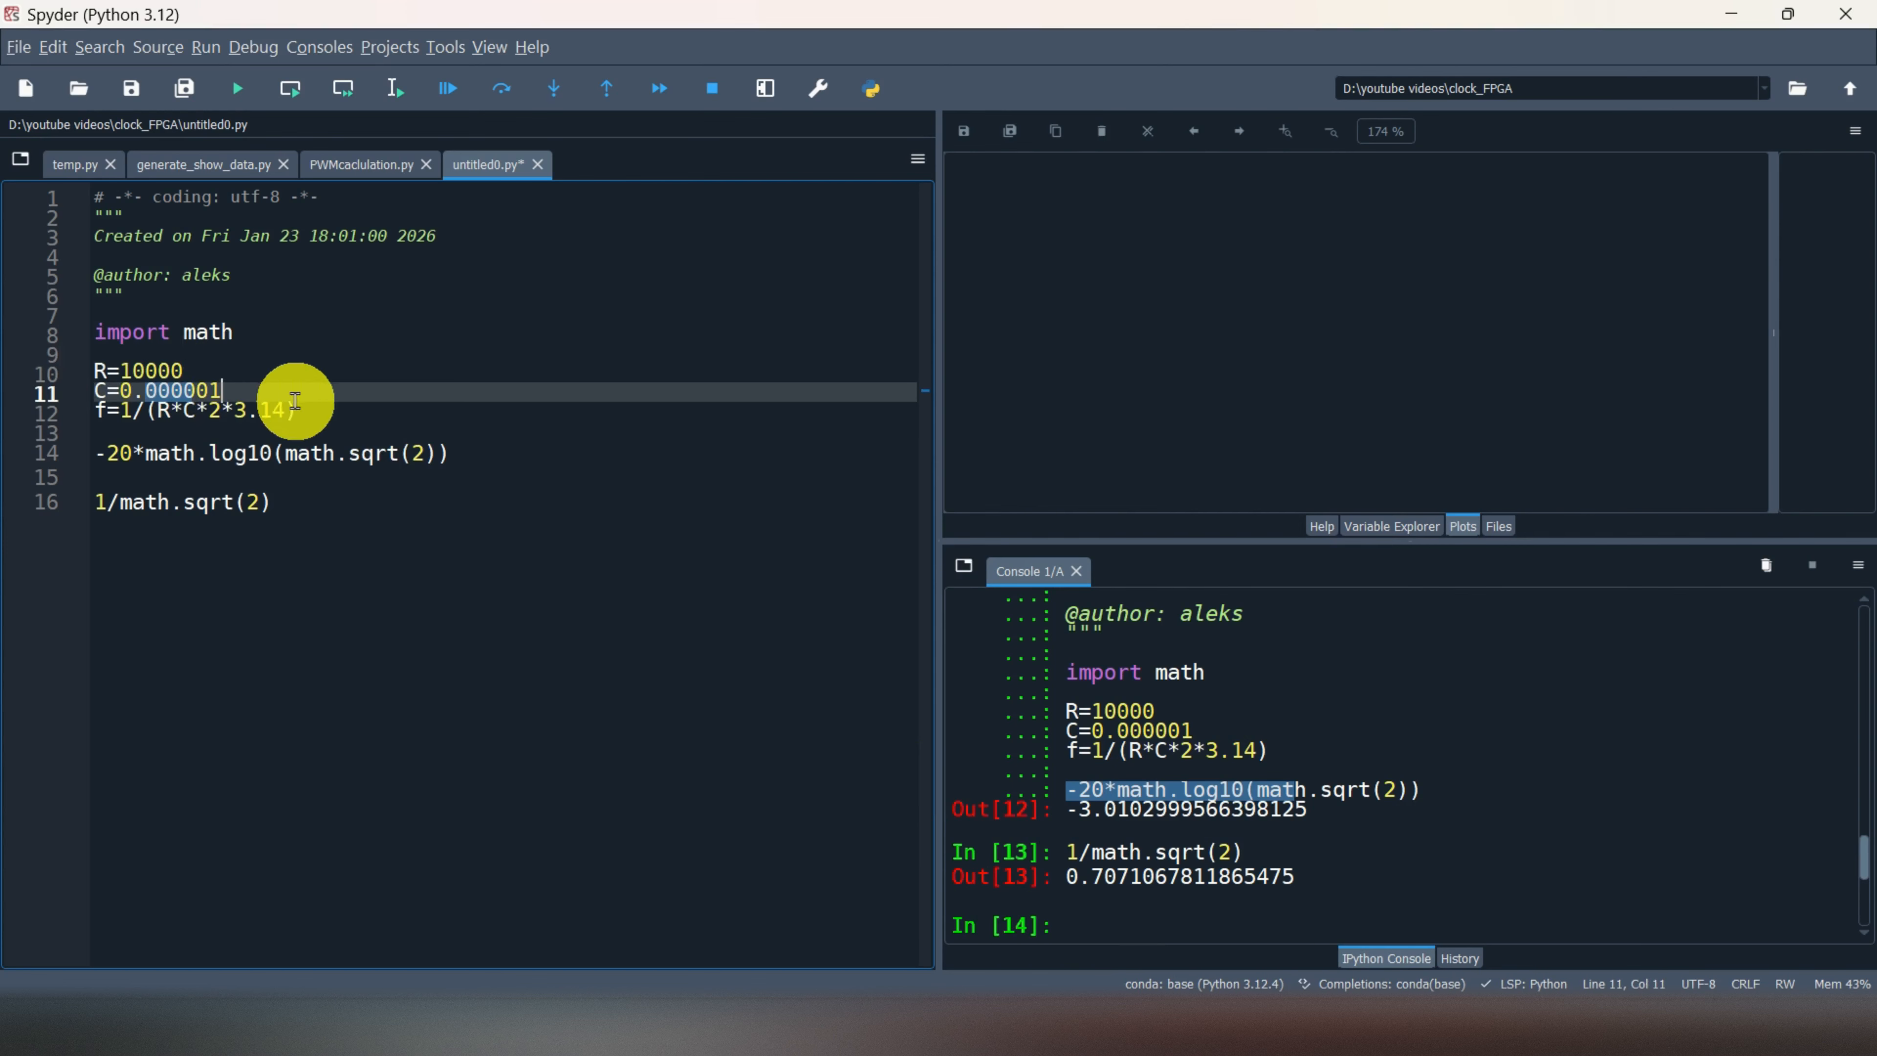
double_click(151, 371)
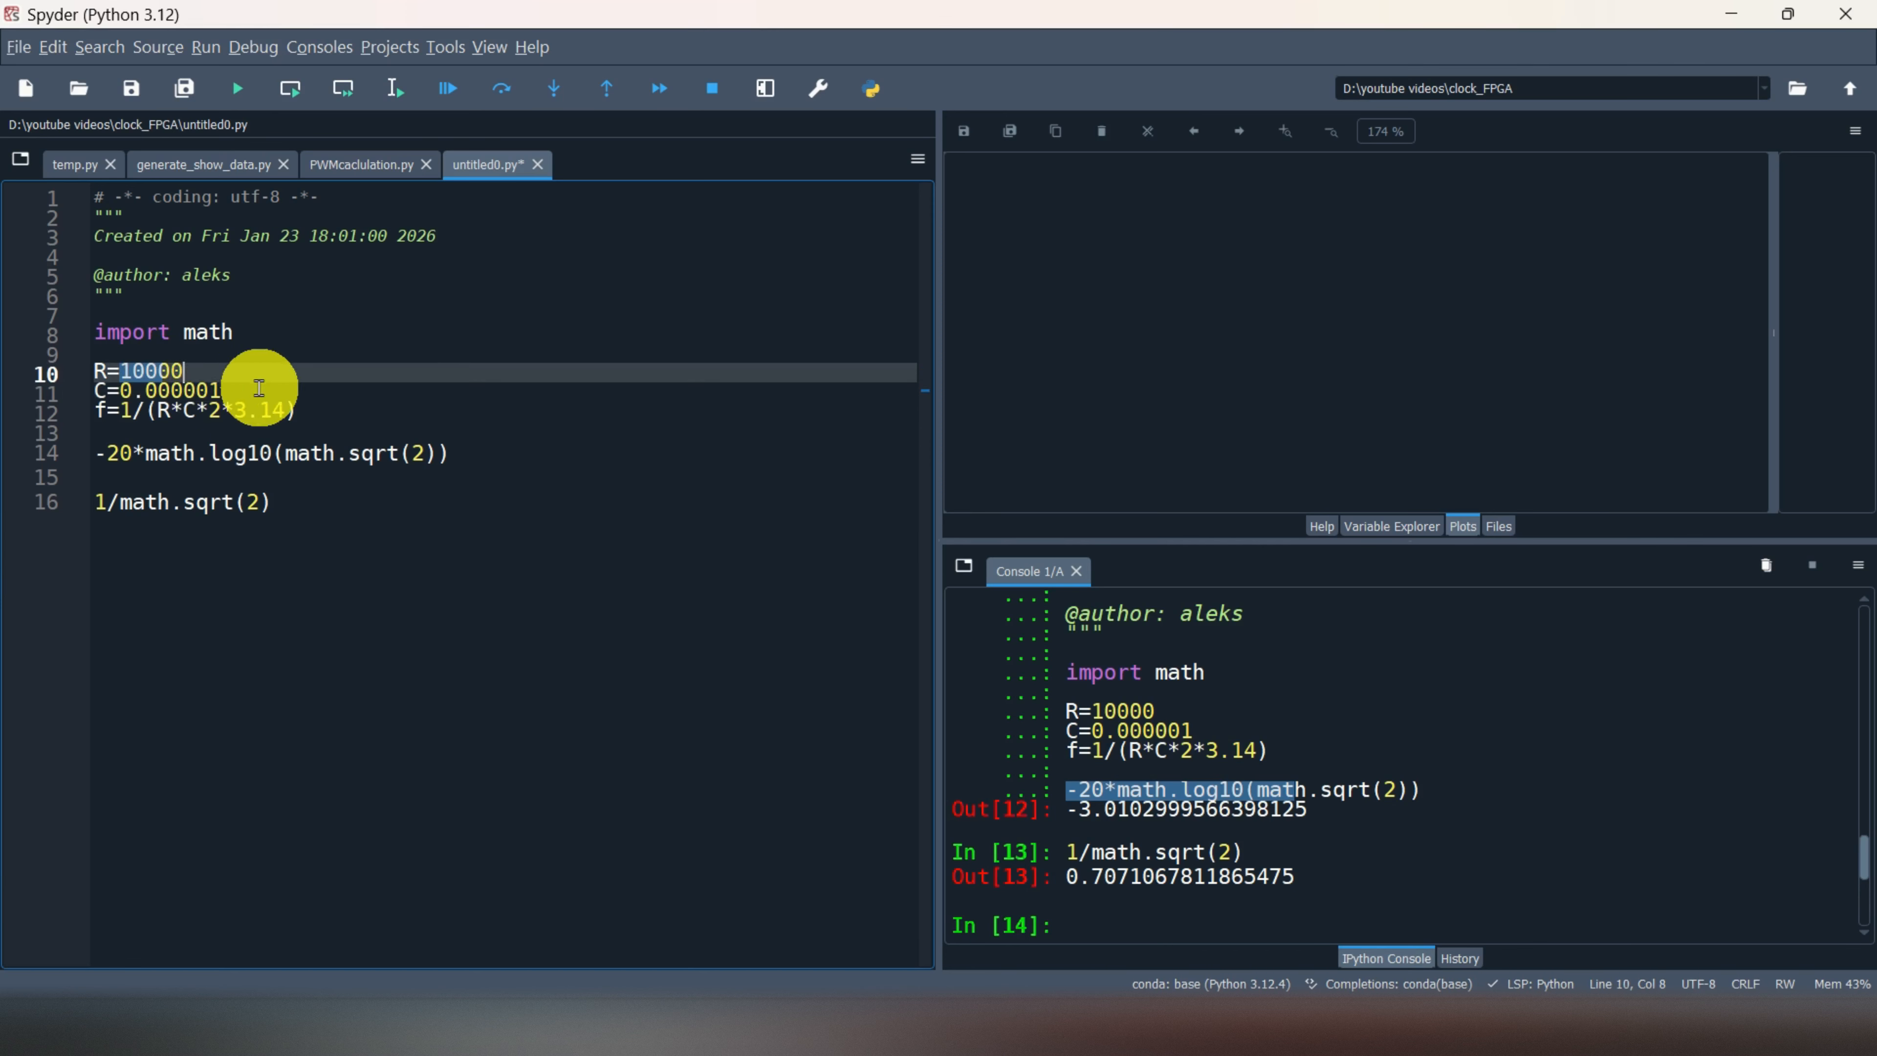
double_click(200, 392)
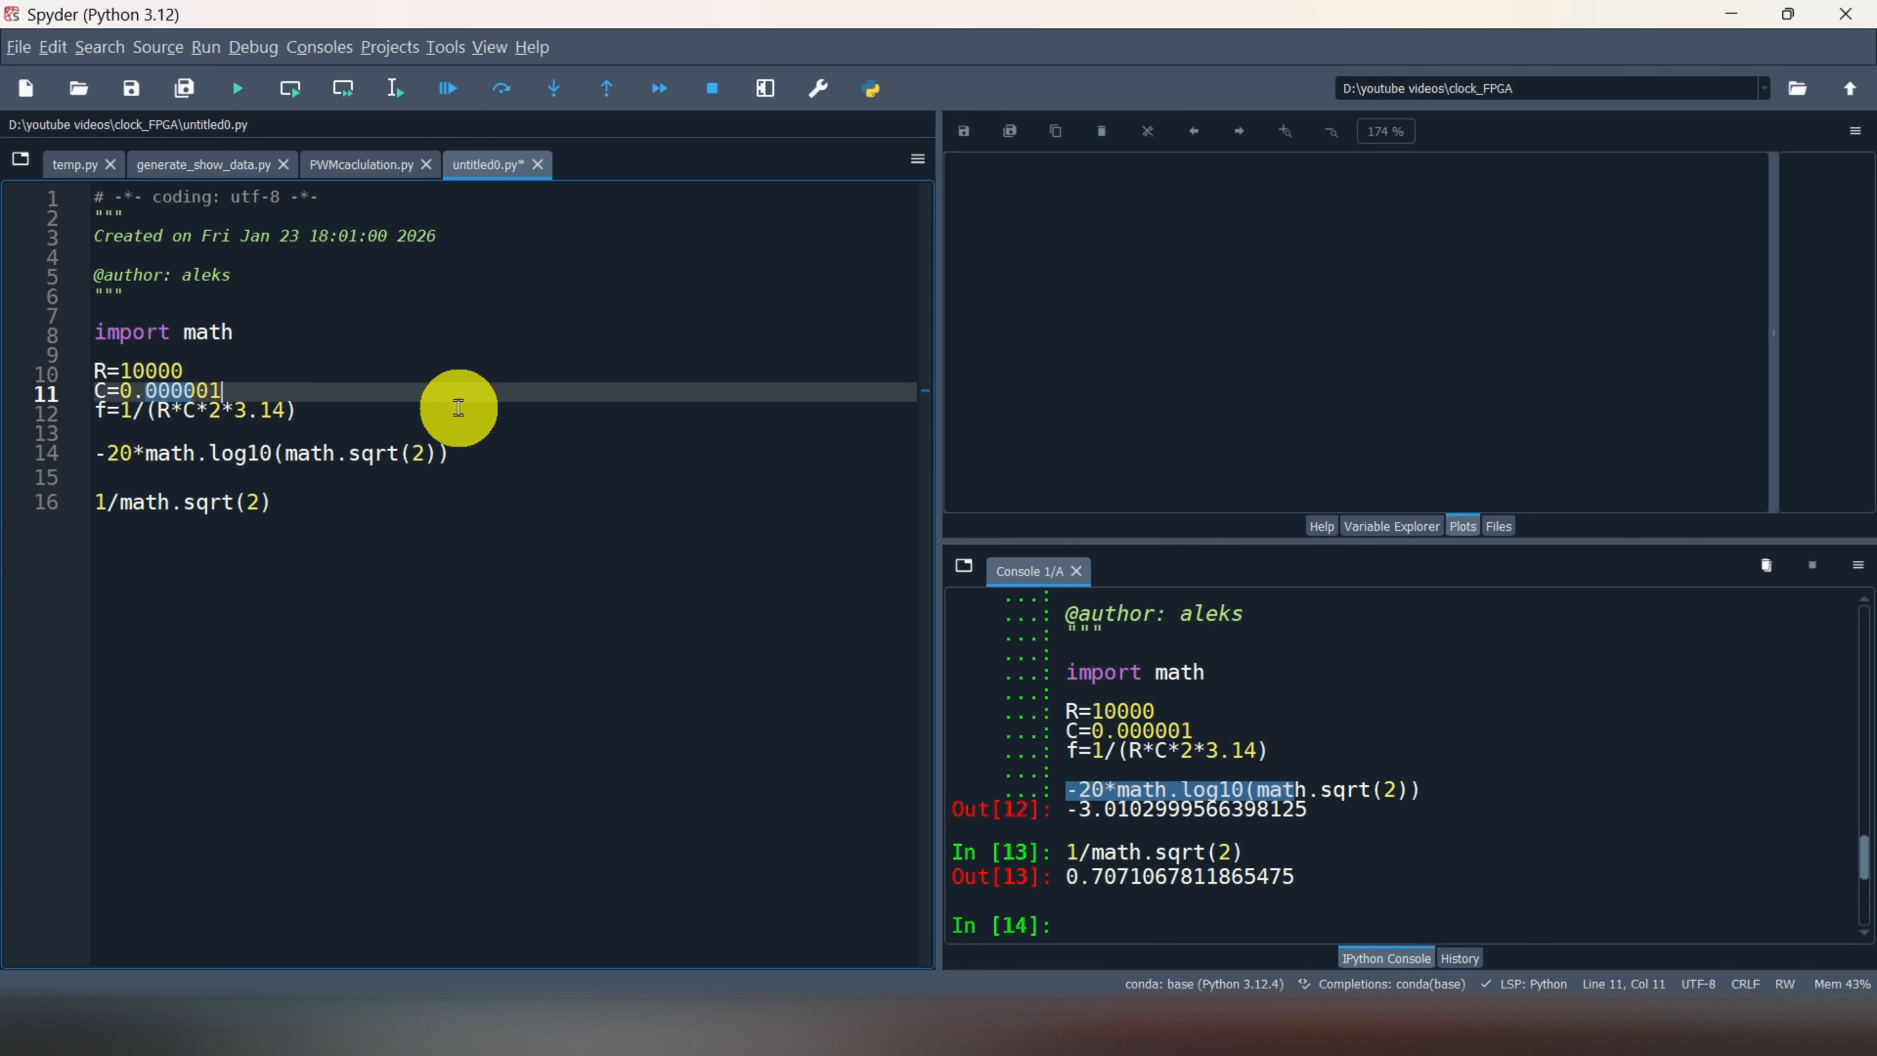
left_click(347, 409)
left_click_drag(250, 410, 71, 409)
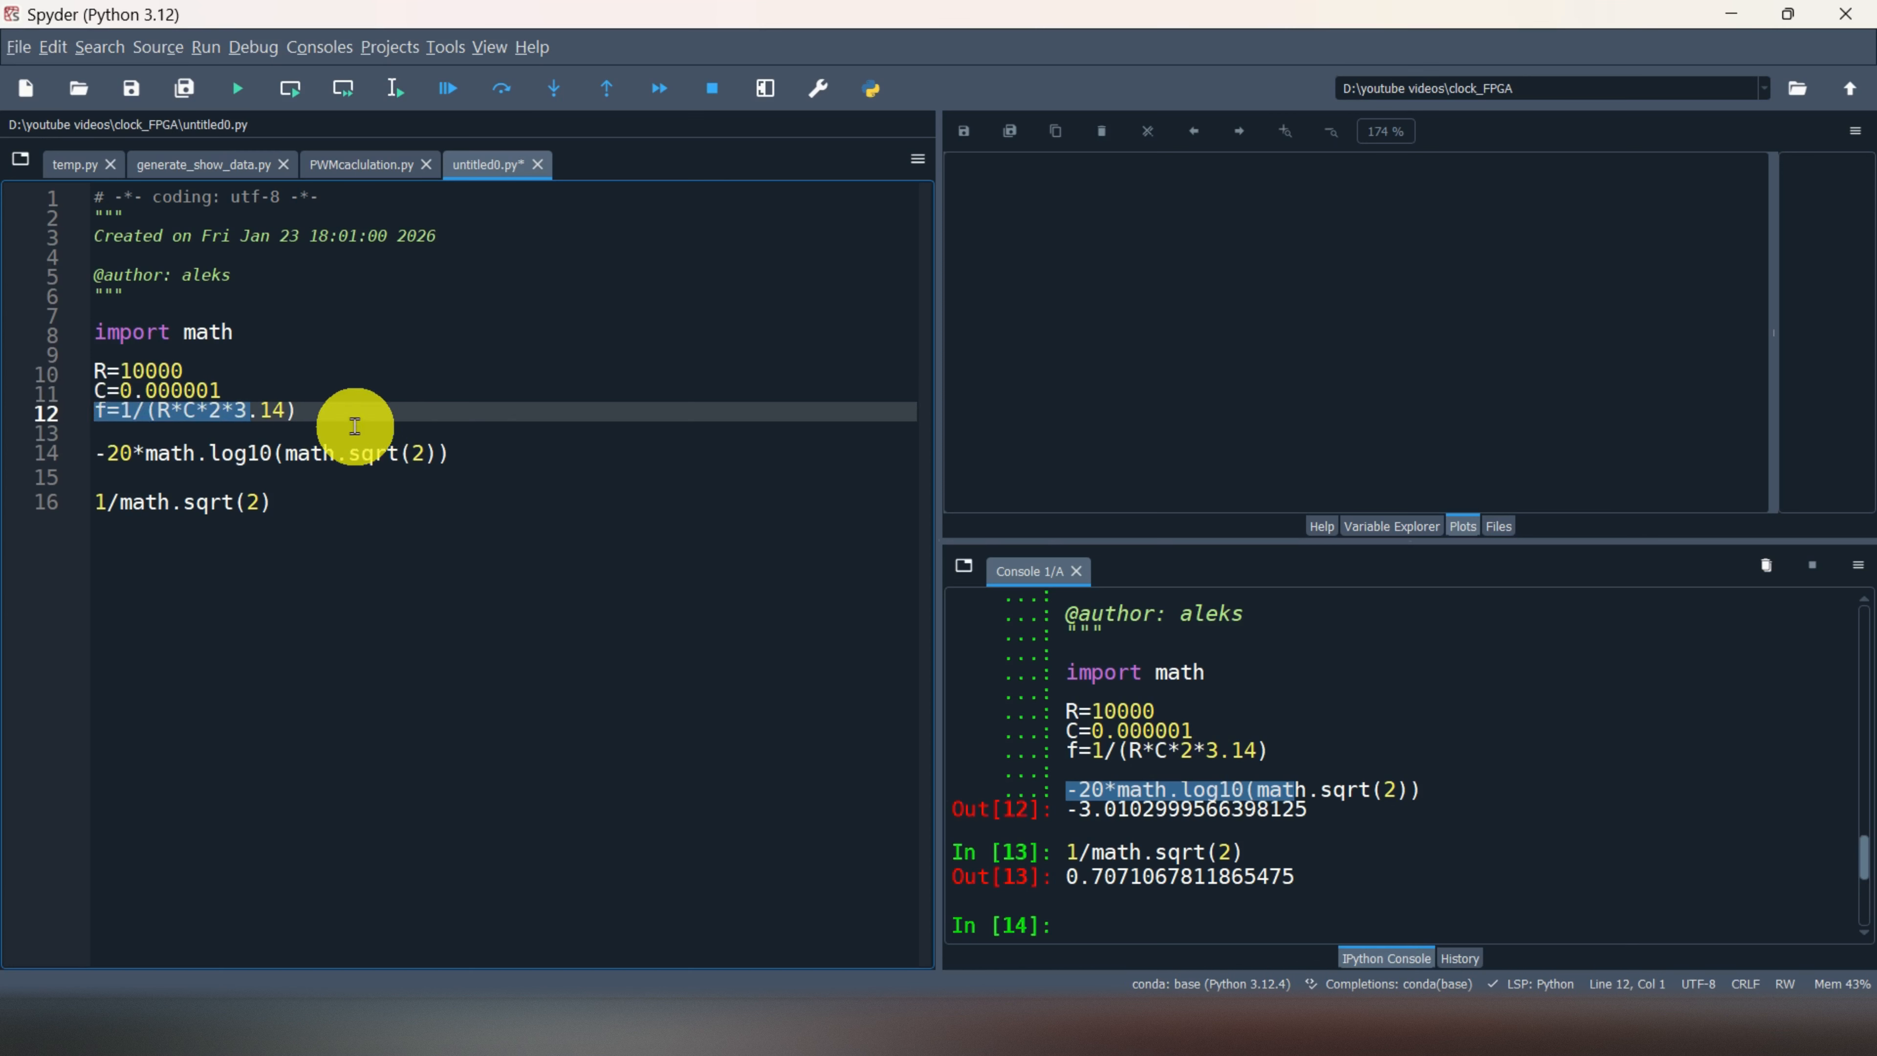
left_click(360, 414)
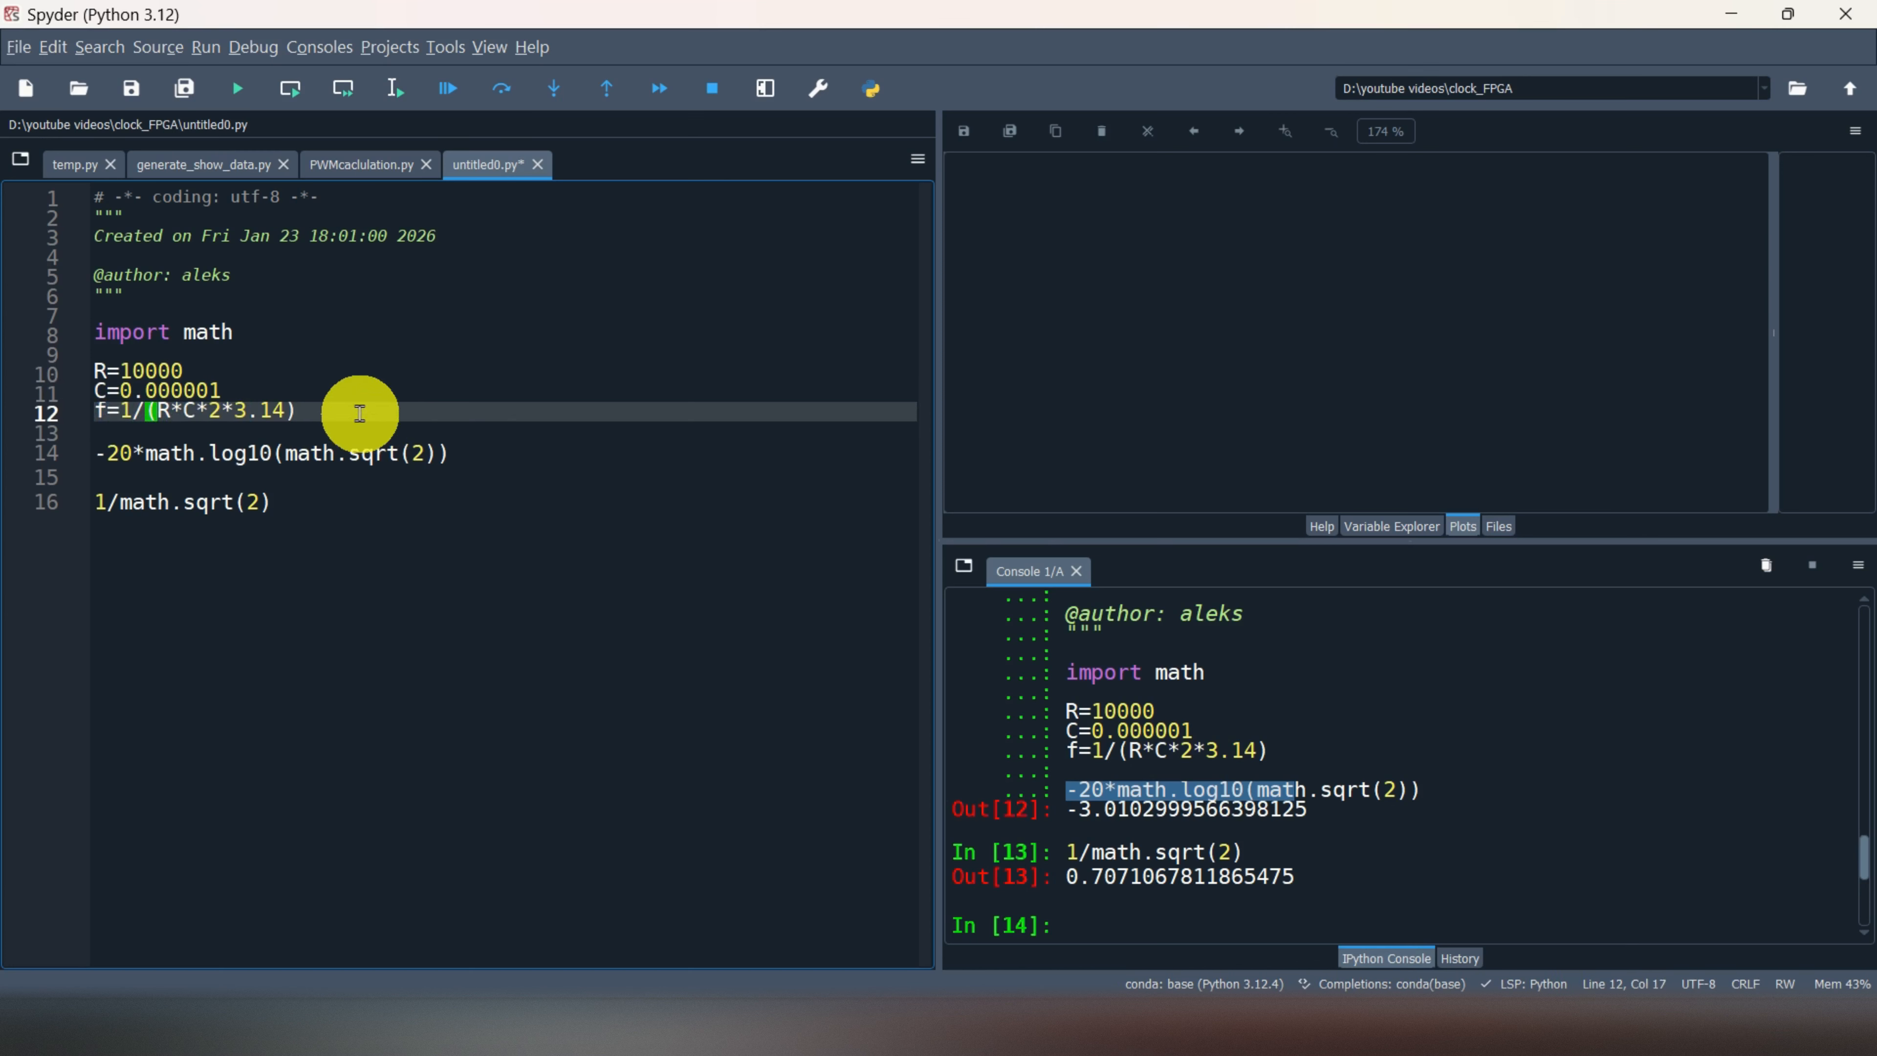
Switch to SketchBook and handwrite f_B = 1/(RC·2π) below the break frequency formulas, with ω_B = 2π·f_B beside it
left_click(1093, 1027)
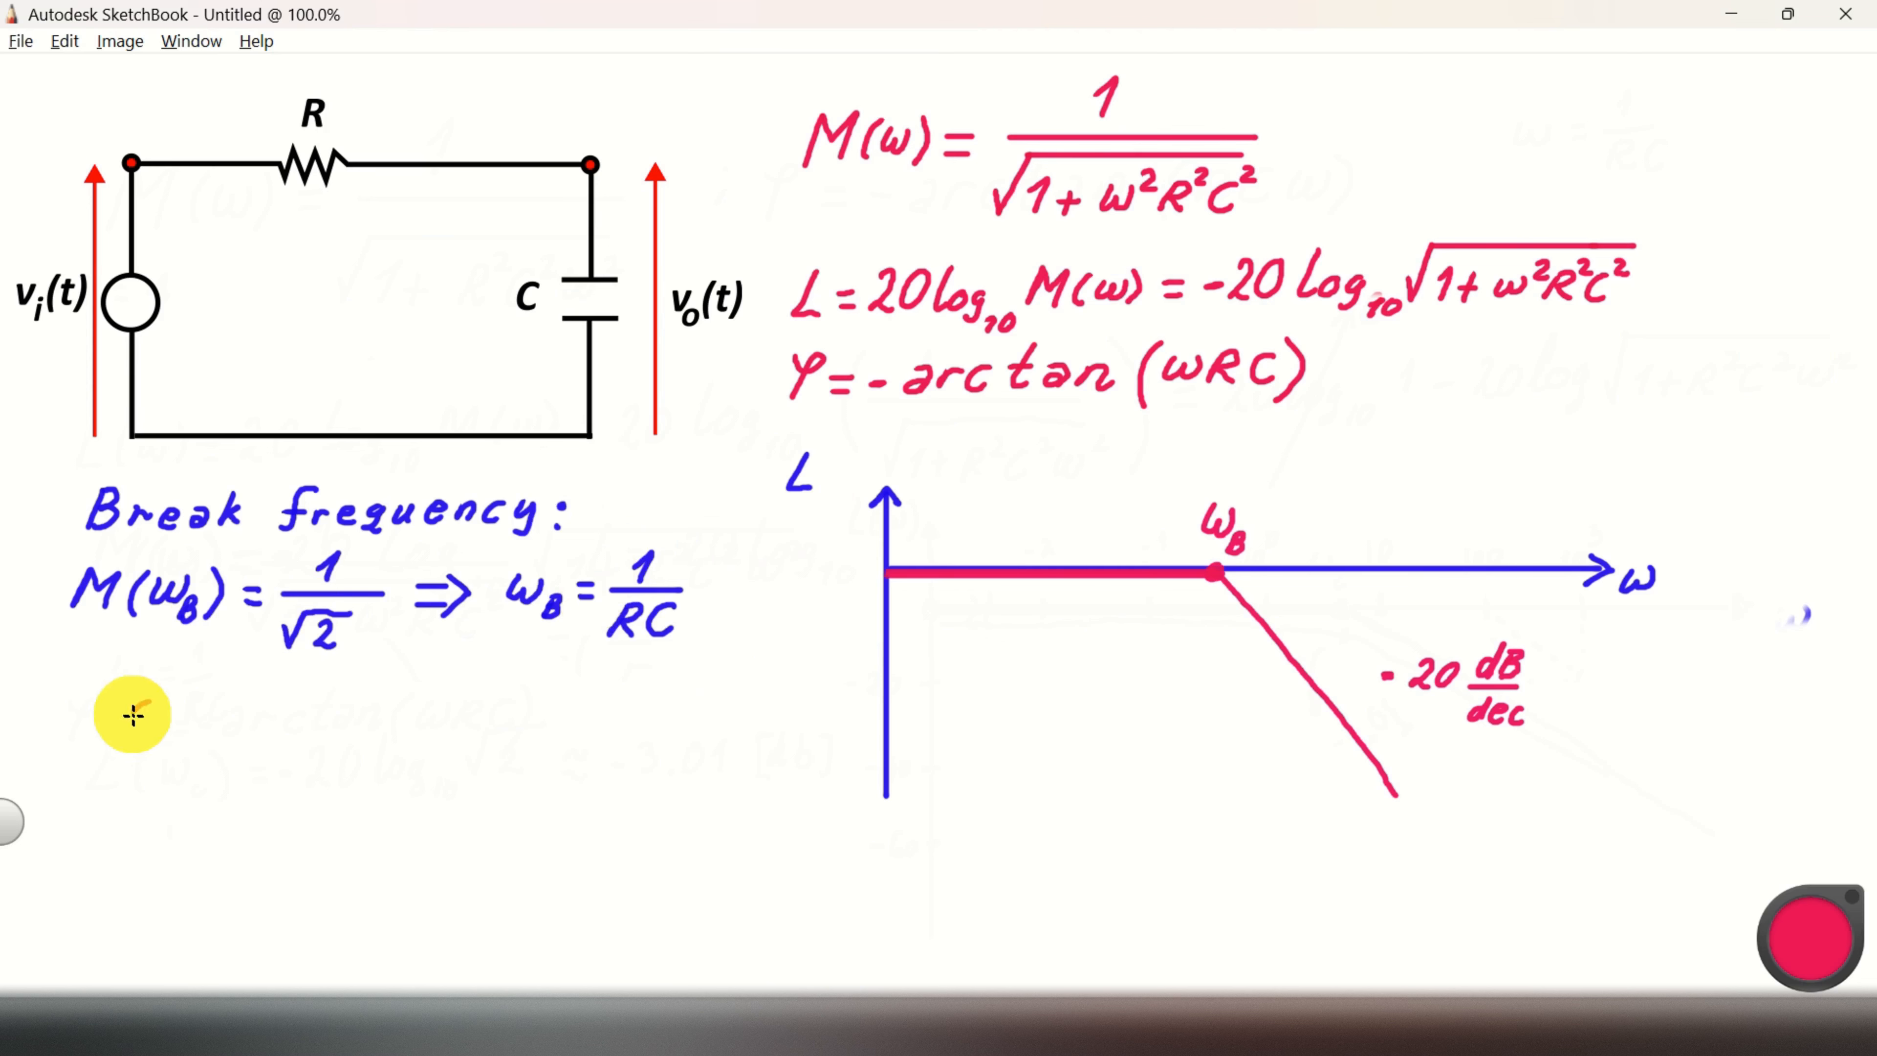
mouse_move(133, 715)
left_mouse_down()
mouse_move(117, 729)
mouse_move(155, 747)
mouse_move(152, 769)
mouse_move(296, 719)
mouse_move(384, 728)
left_mouse_up()
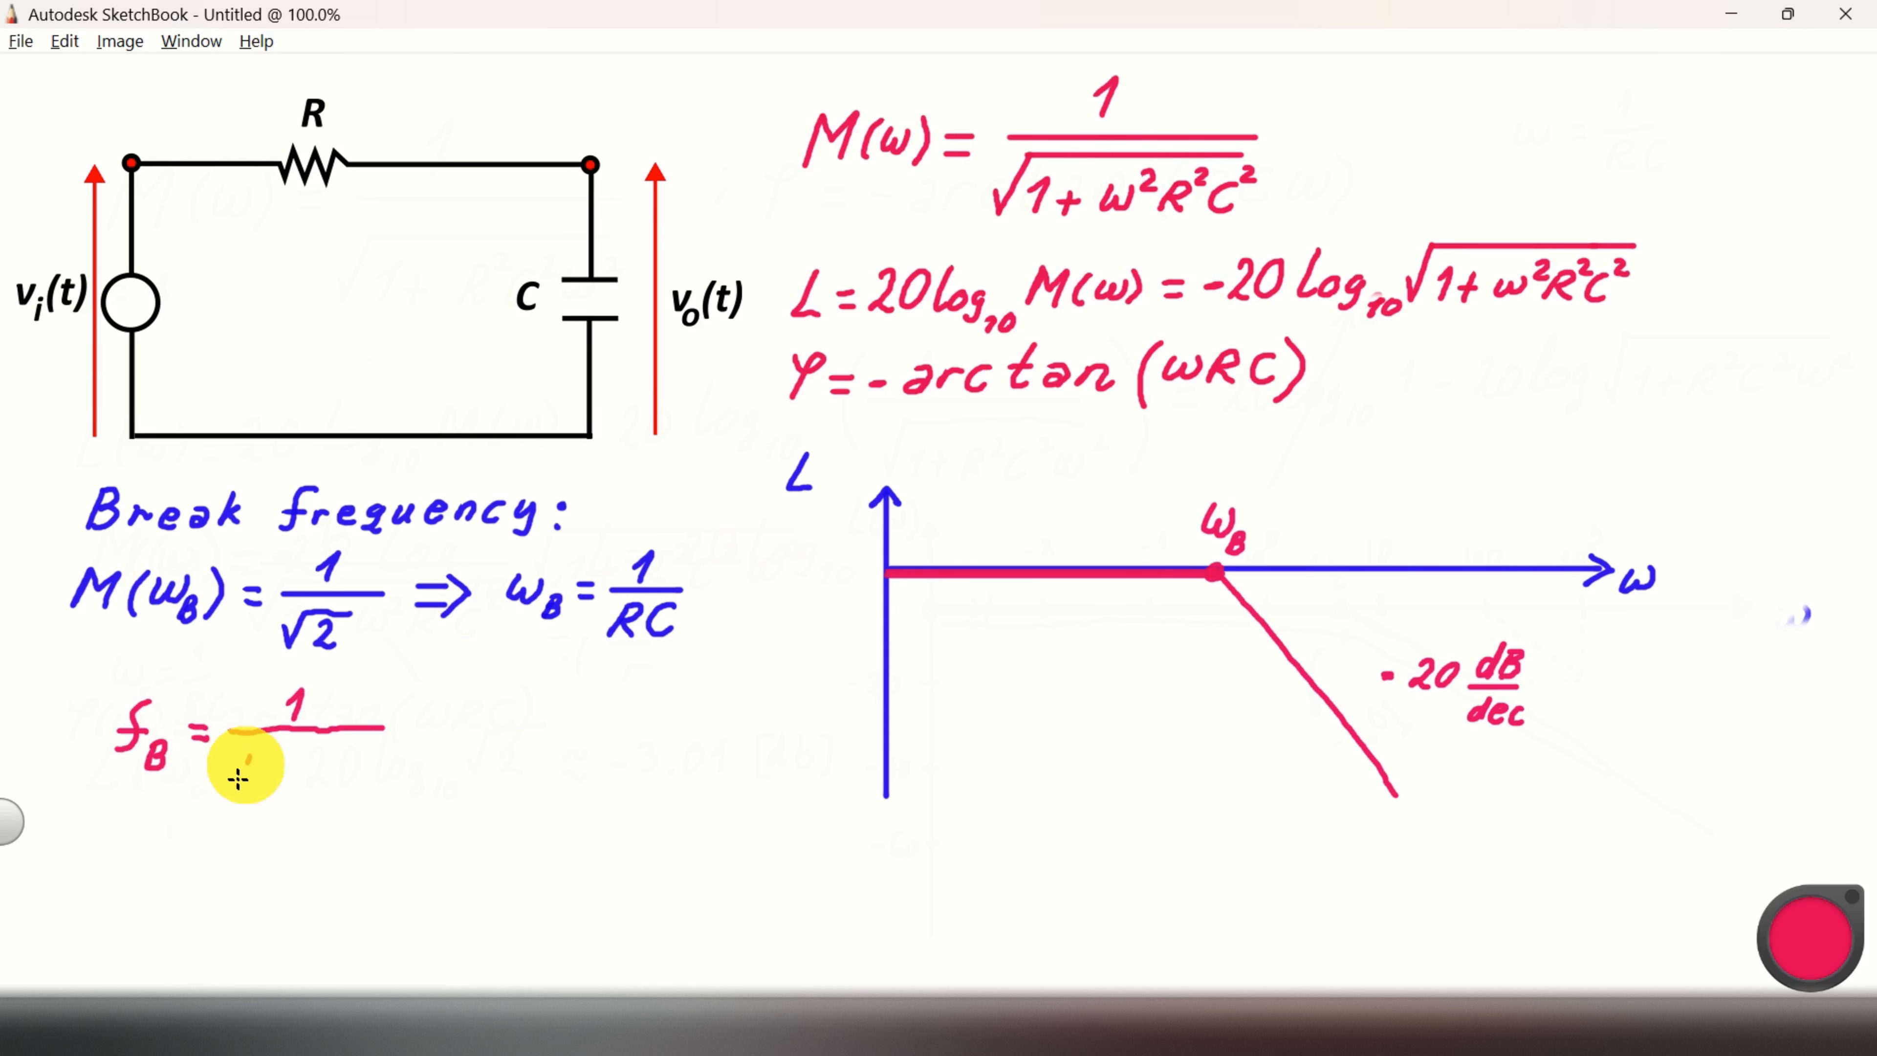
mouse_move(239, 778)
left_mouse_down()
mouse_move(318, 767)
mouse_move(355, 793)
left_mouse_up()
mouse_move(378, 761)
left_mouse_down()
mouse_move(368, 791)
mouse_move(393, 751)
left_mouse_up()
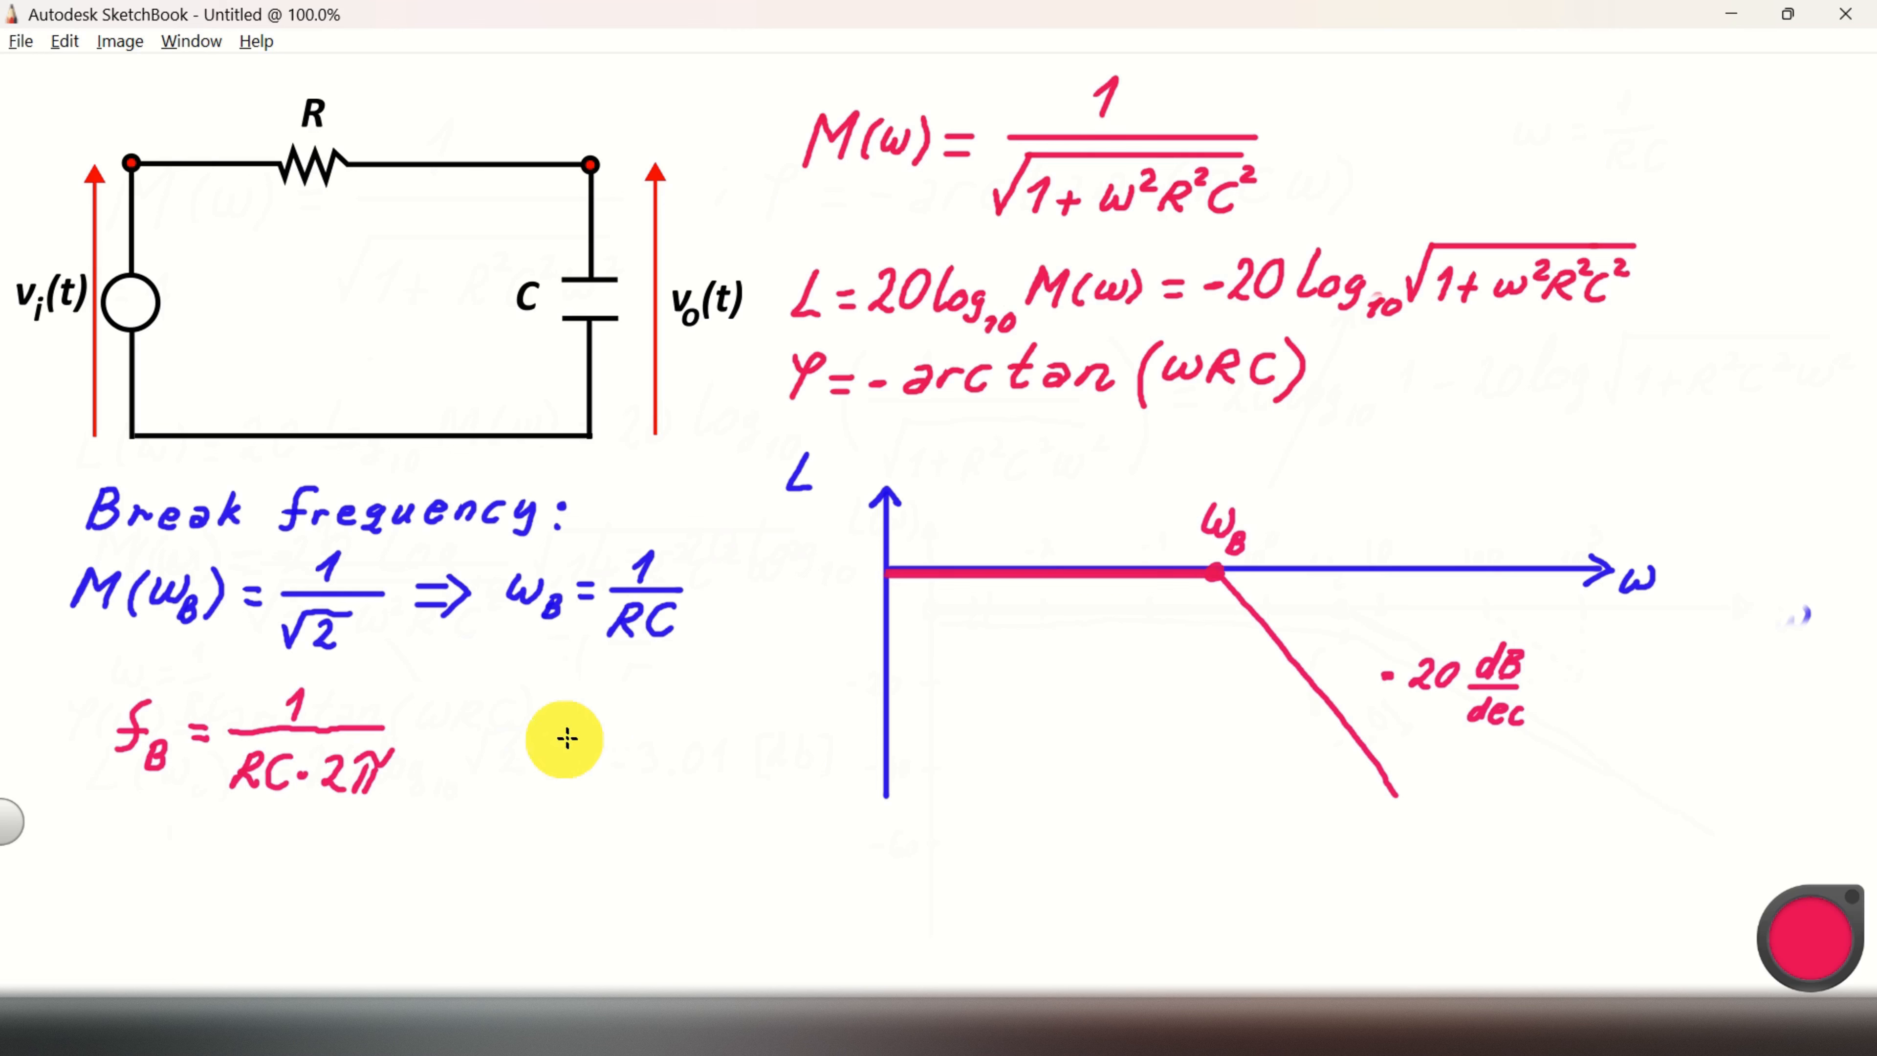
left_click_drag(565, 719, 821, 732)
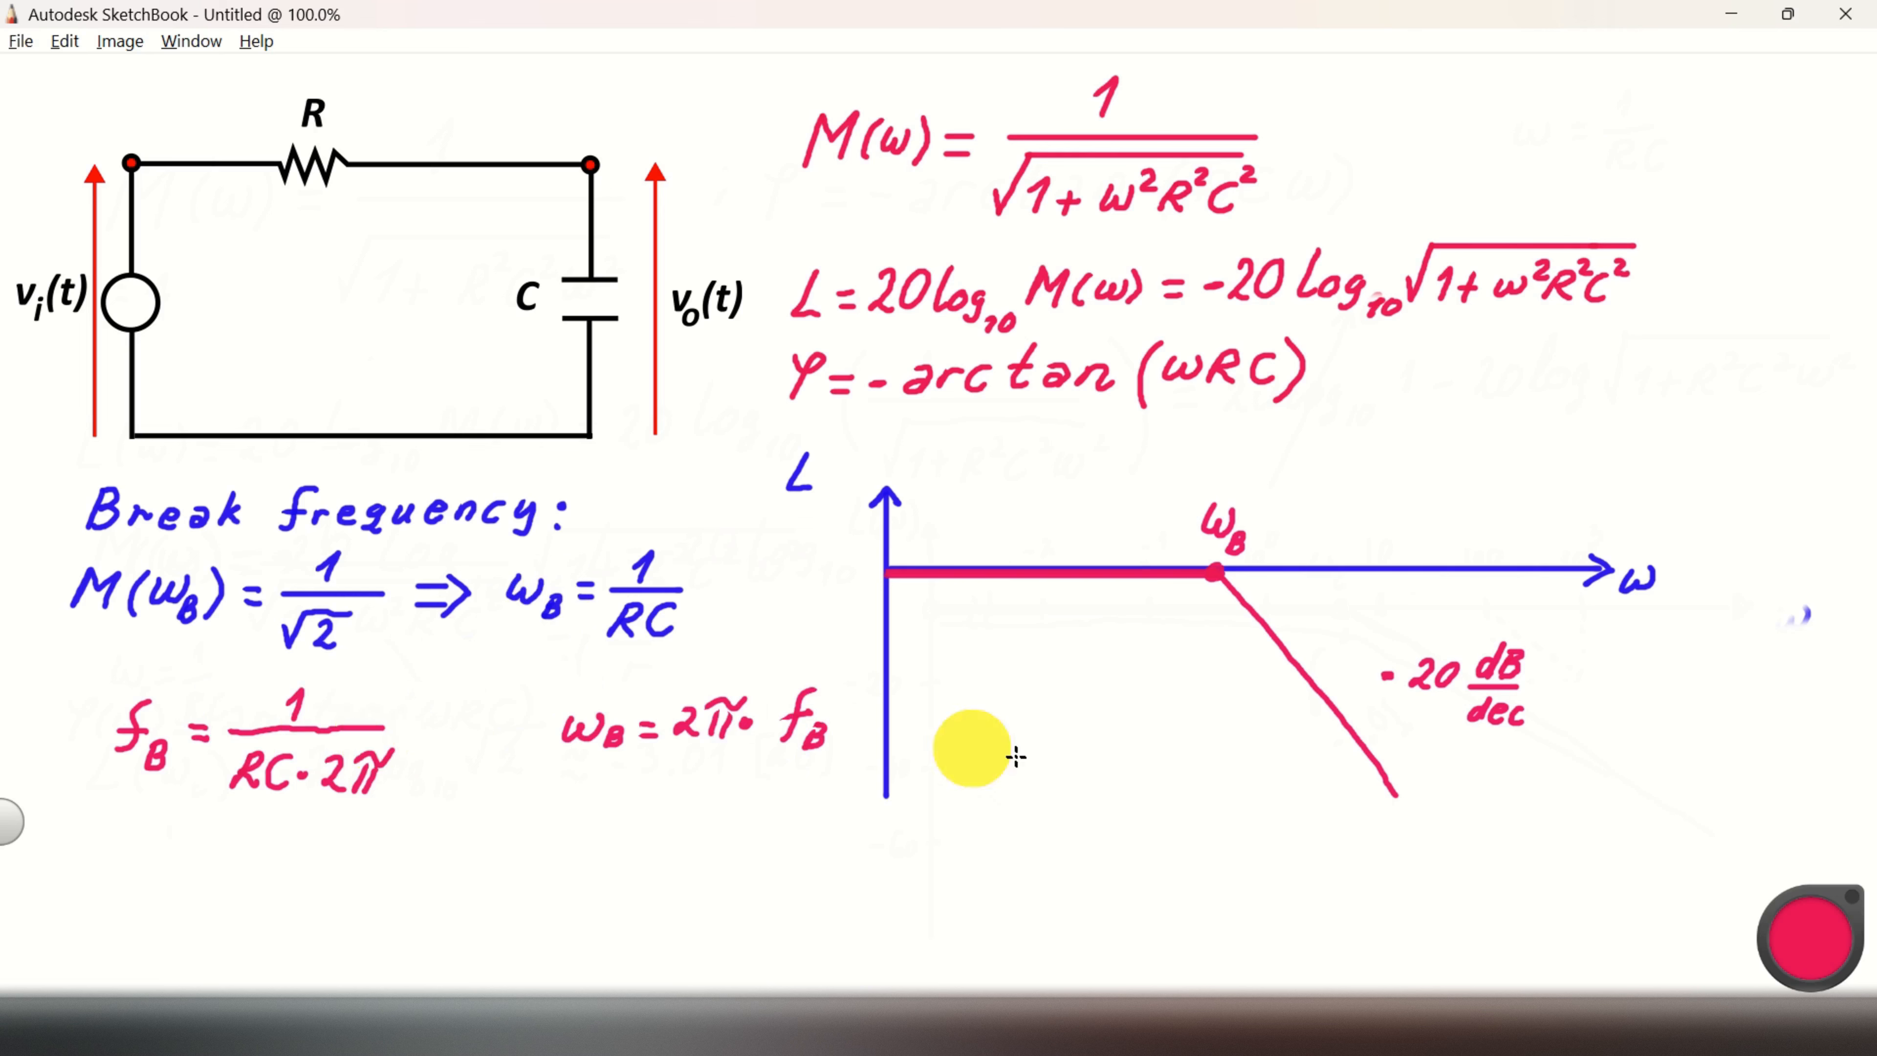
Switch to Spyder, execute the script lines from import math through the f formula, and evaluate f in the console
left_click(1134, 1030)
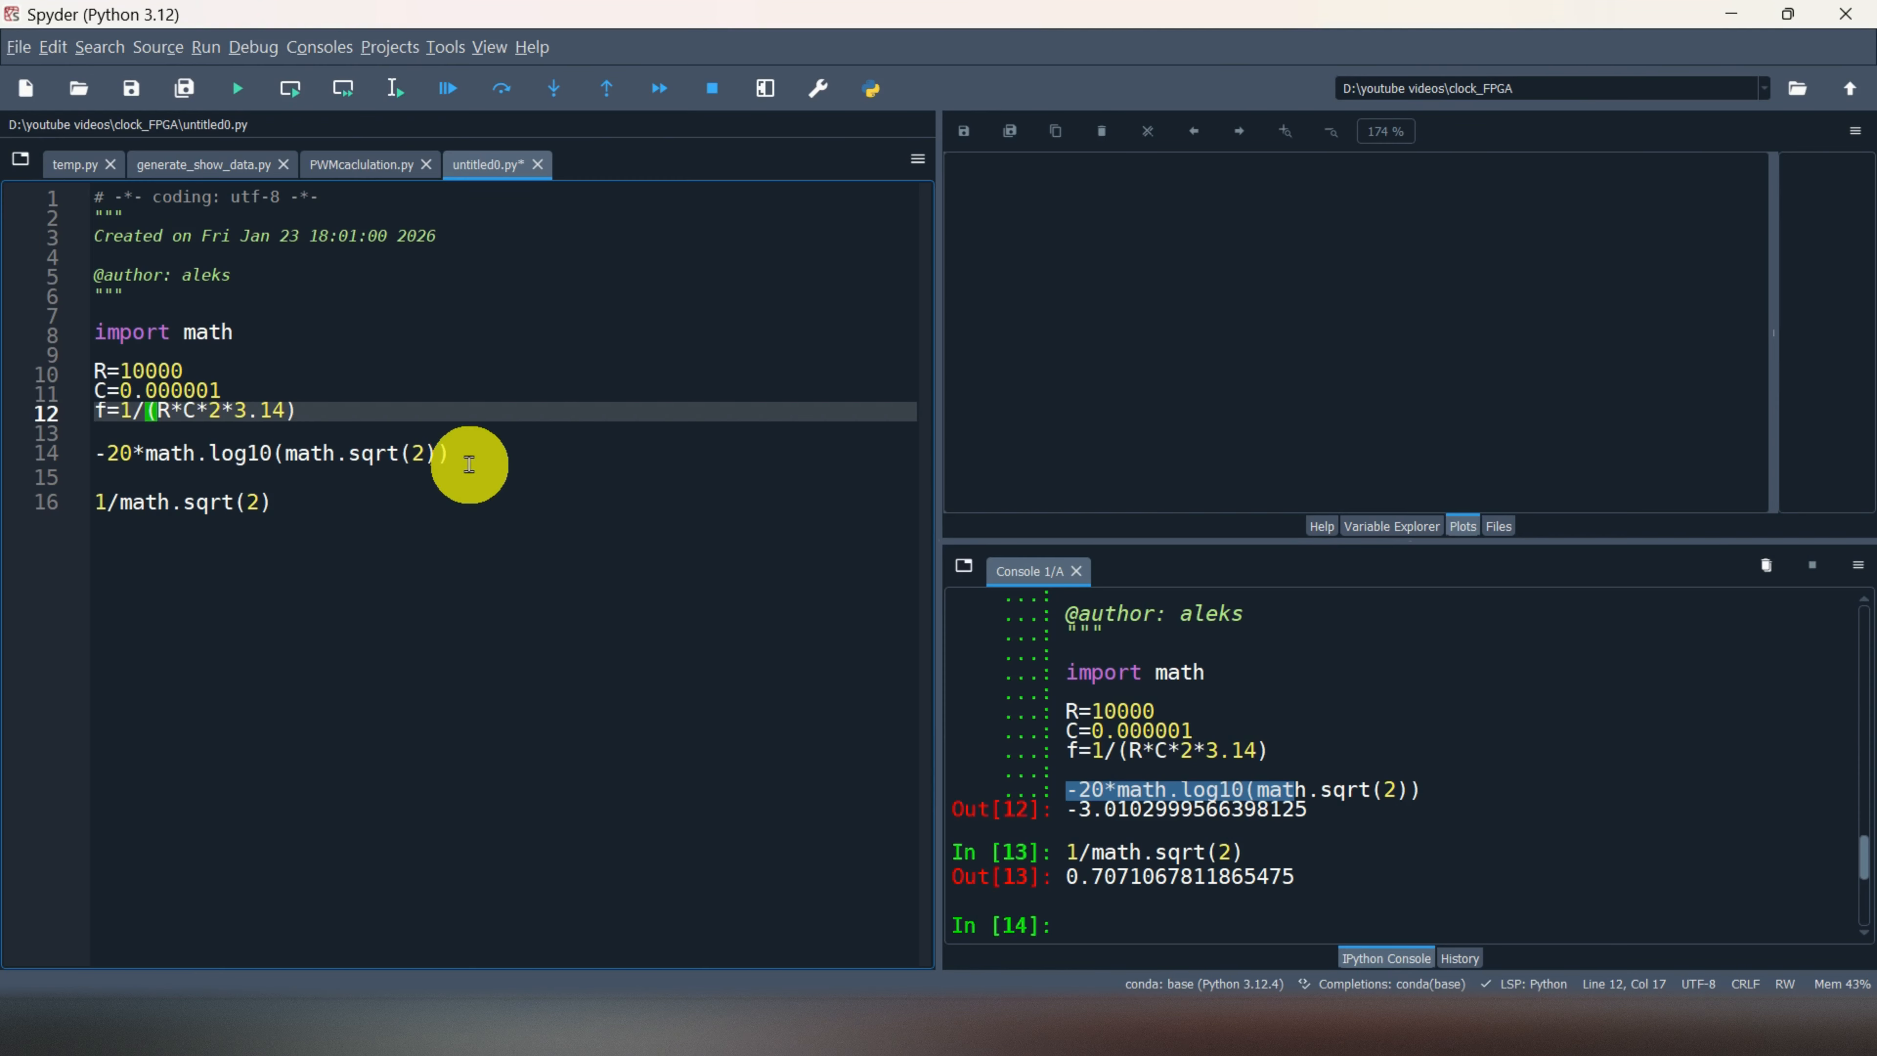
left_click_drag(250, 411, 96, 336)
key("F9")
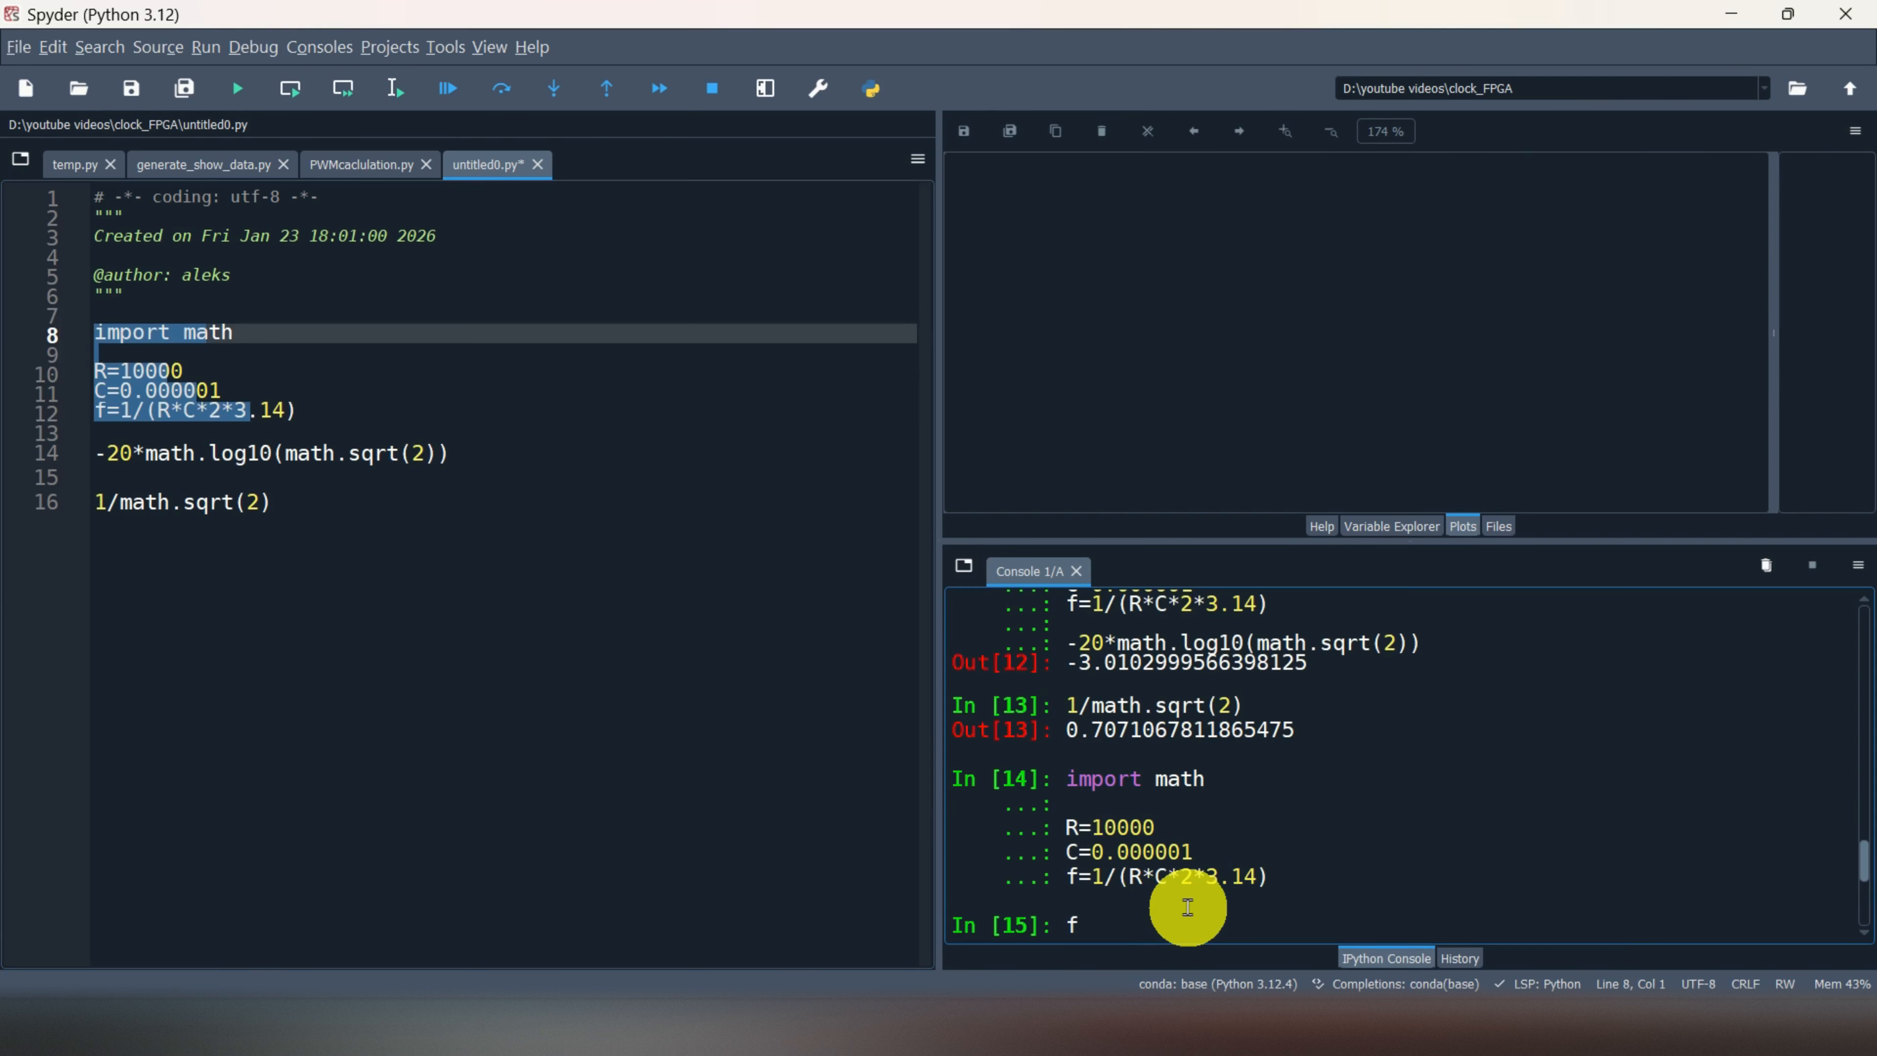
type("f")
key("Return")
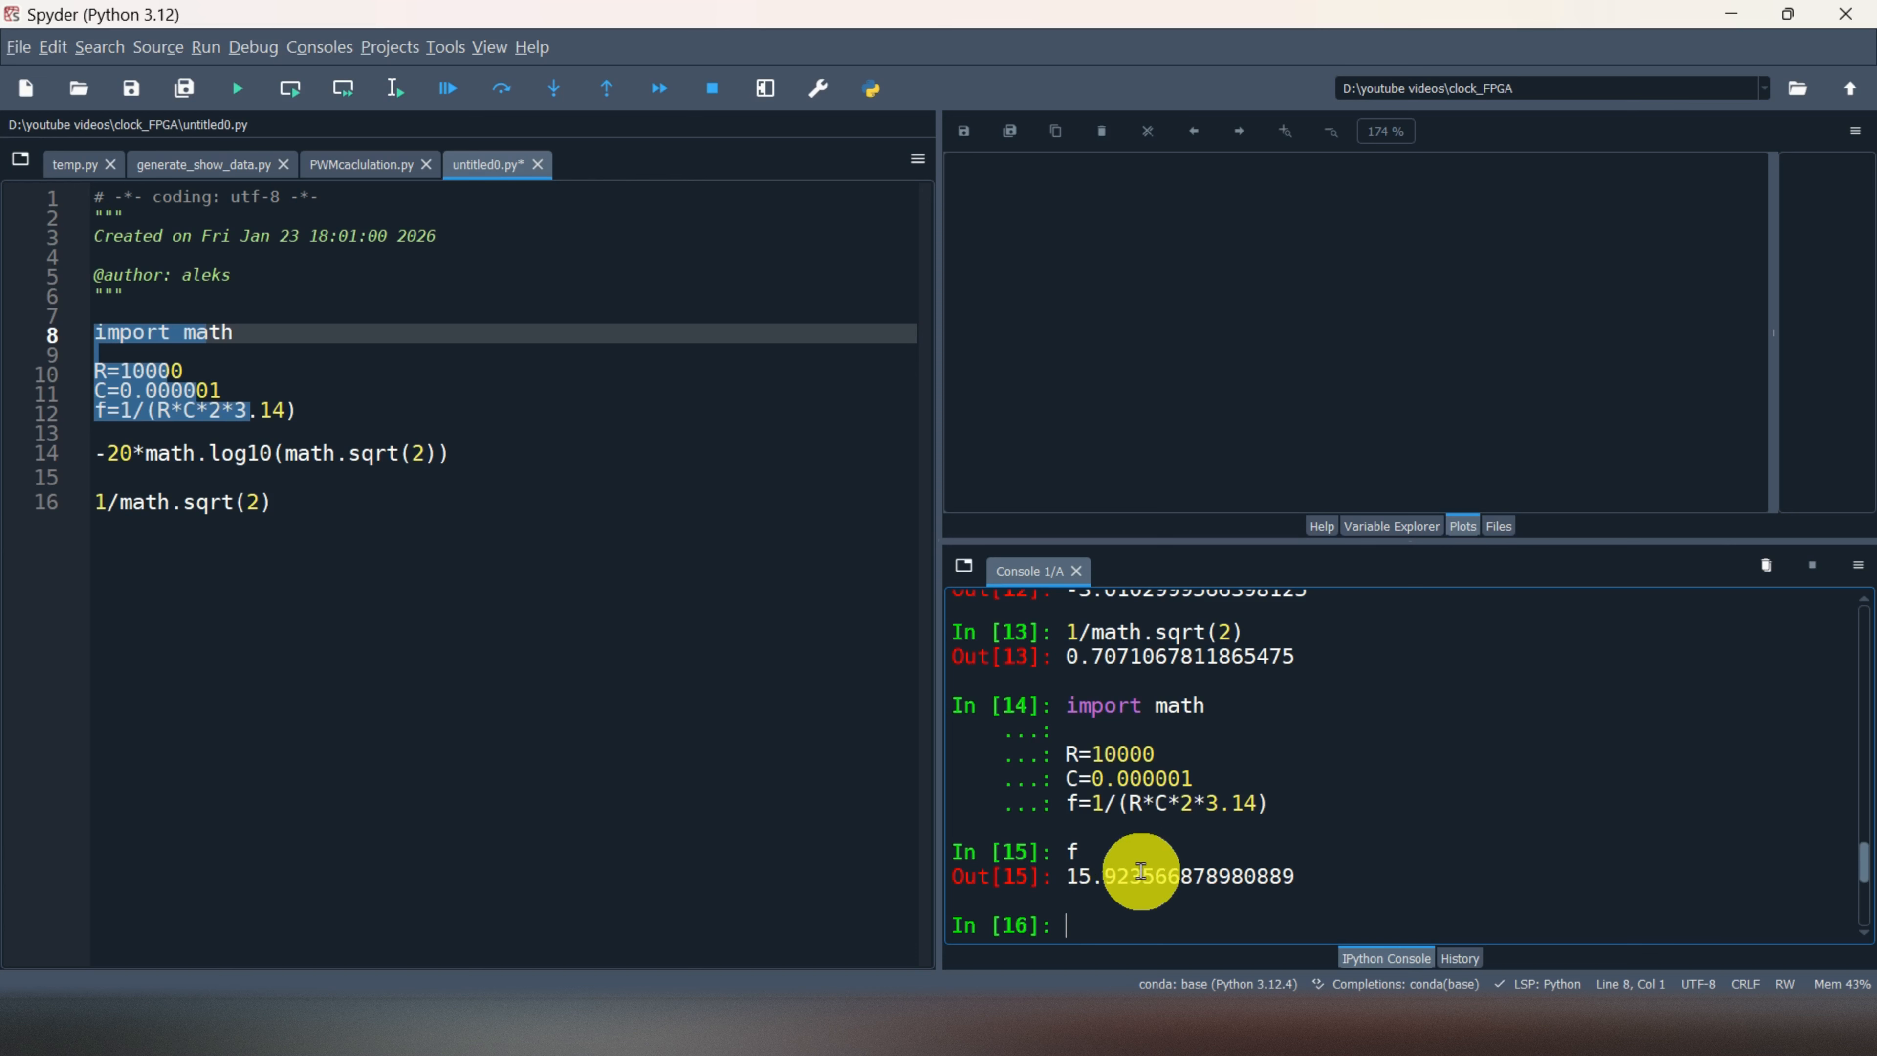
Execute the line -20*math.log10(math.sqrt(2)) to compute the magnitude in dB at the break frequency
left_click(490, 452)
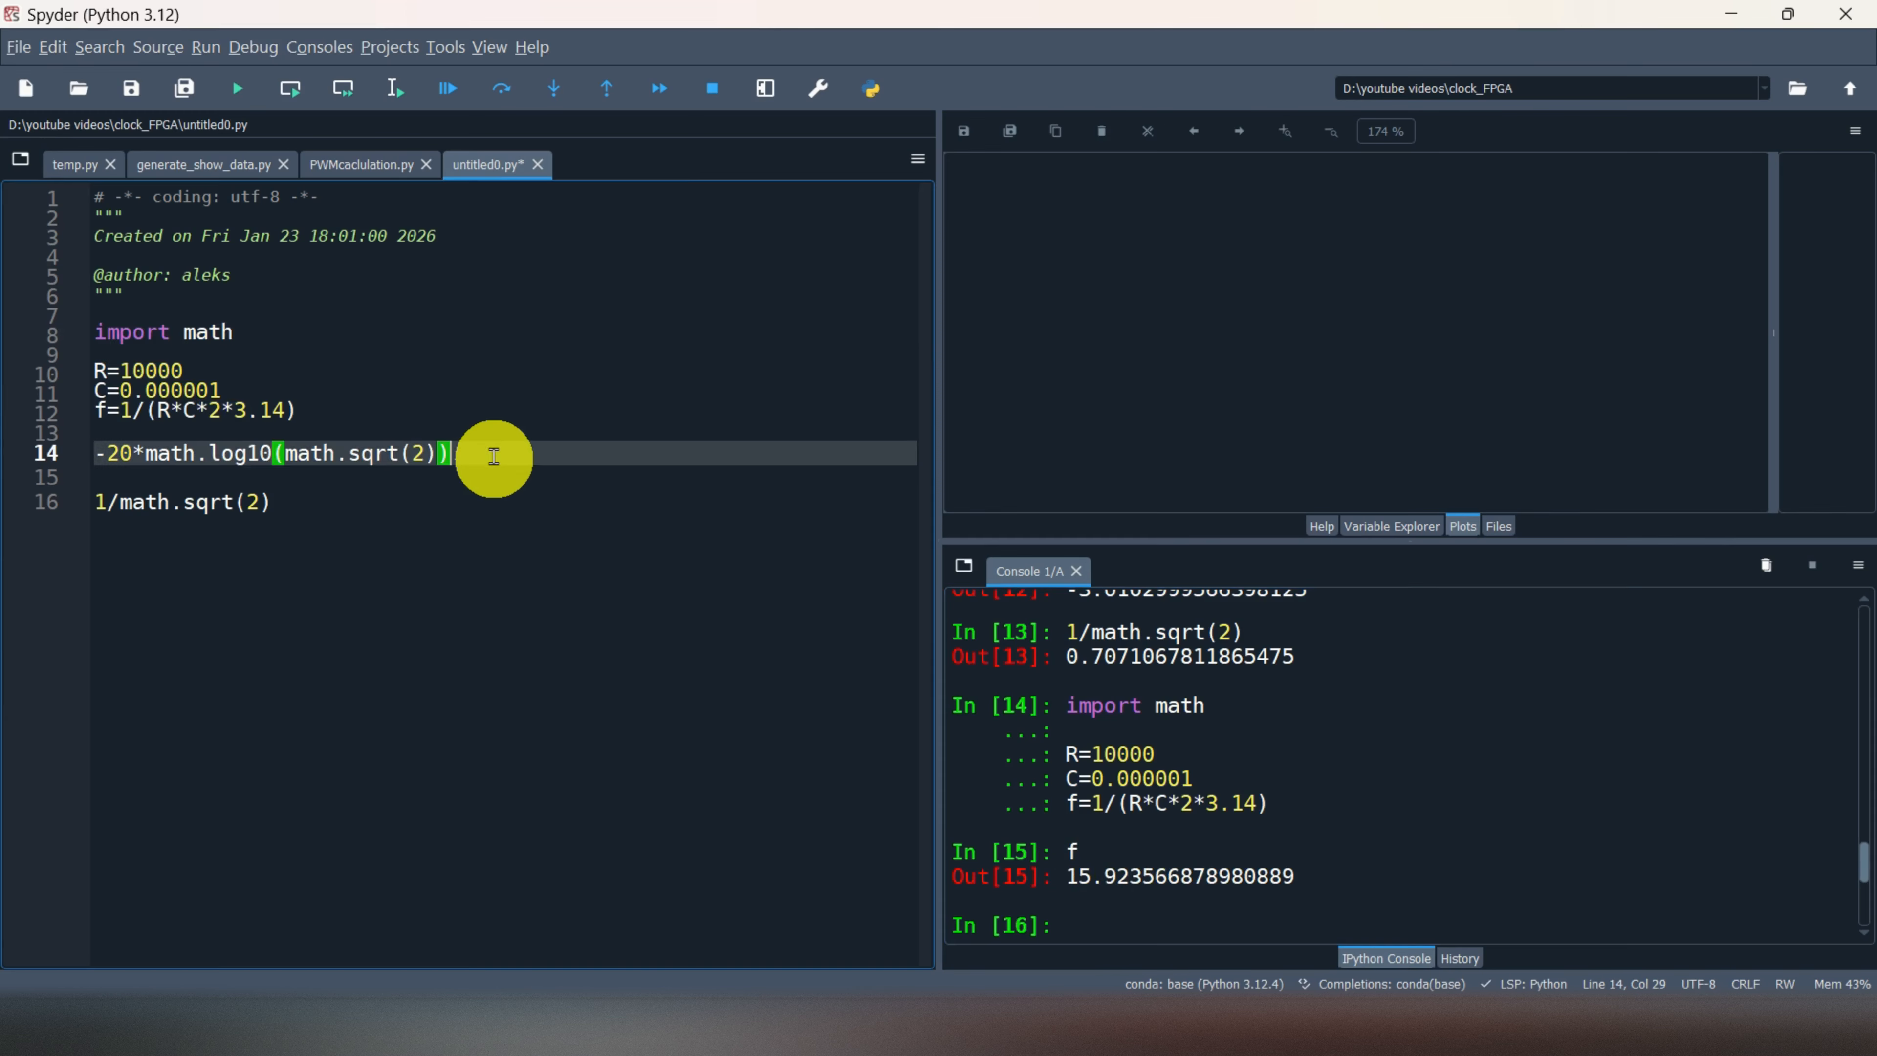
left_click(82, 448)
left_click_drag(82, 448, 349, 468)
key("F9")
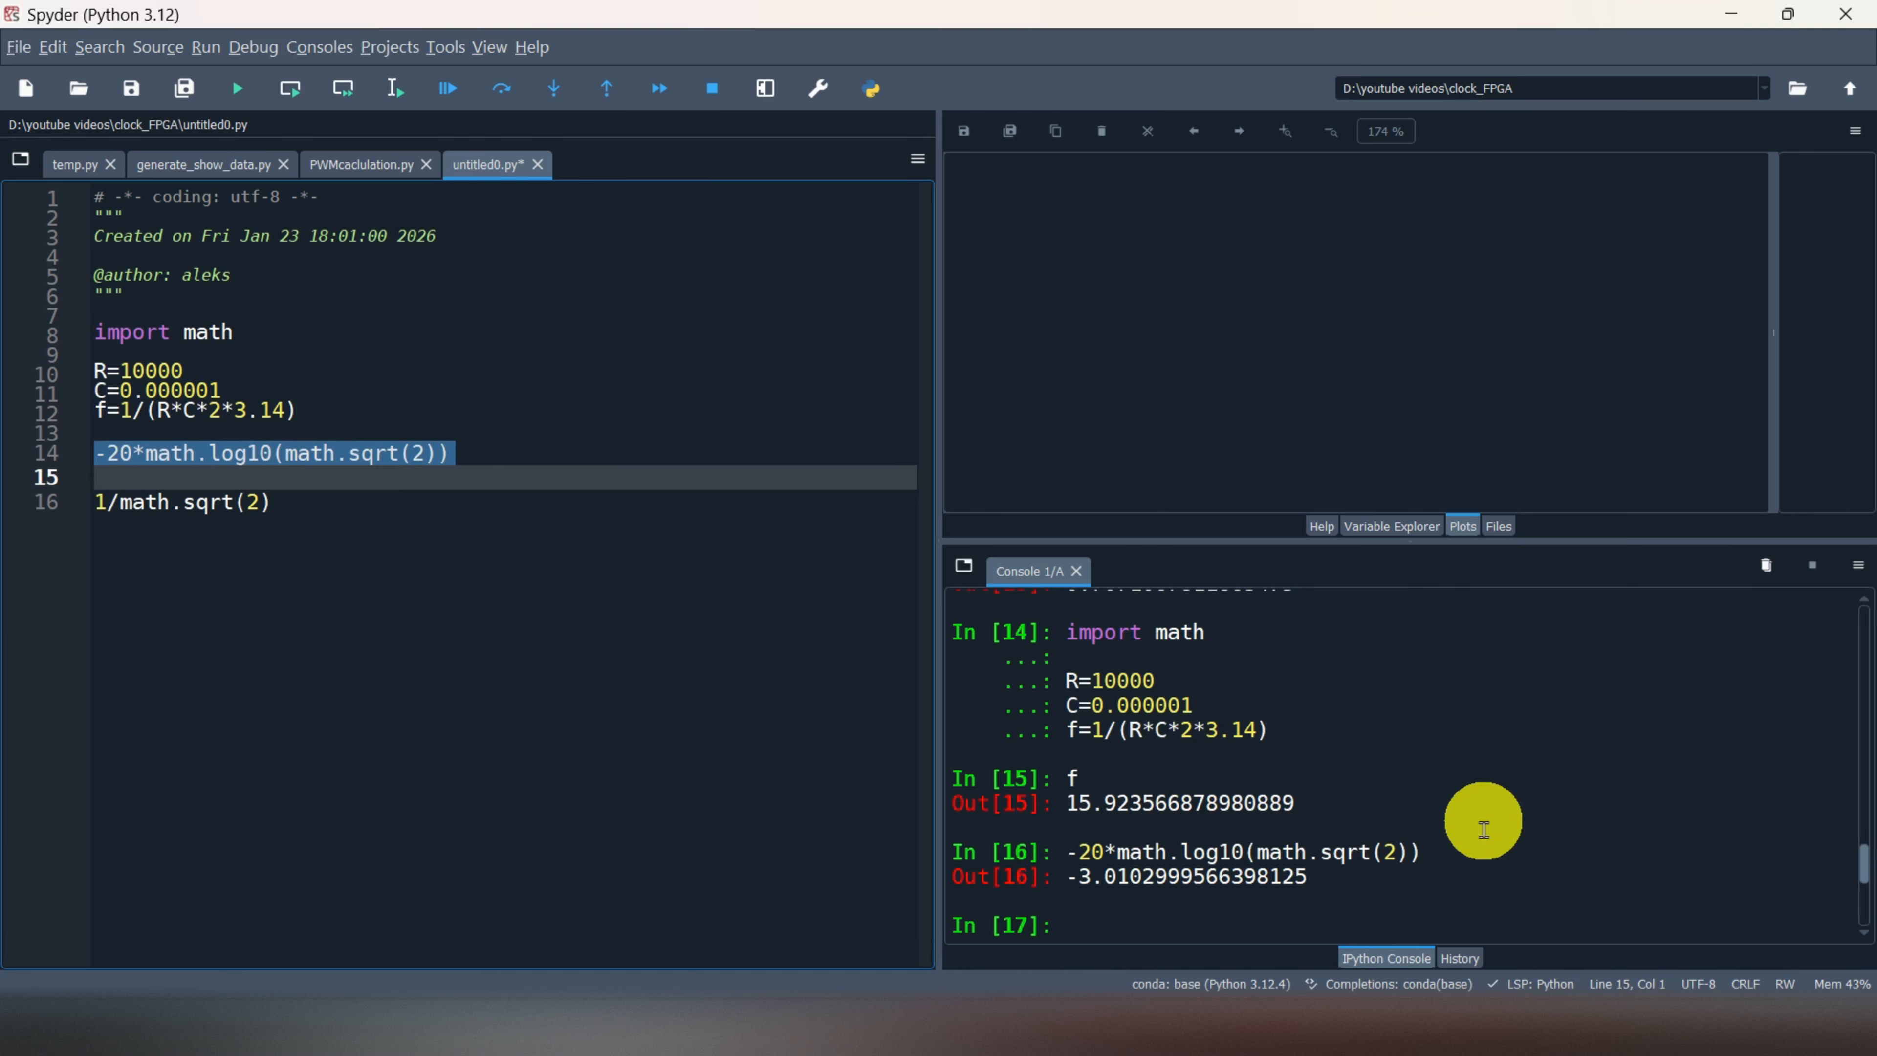
Switch to LTspice, place a cursor on the V(y)/V(u) trace and move its read-out window beside the circuit
left_click(1466, 1033)
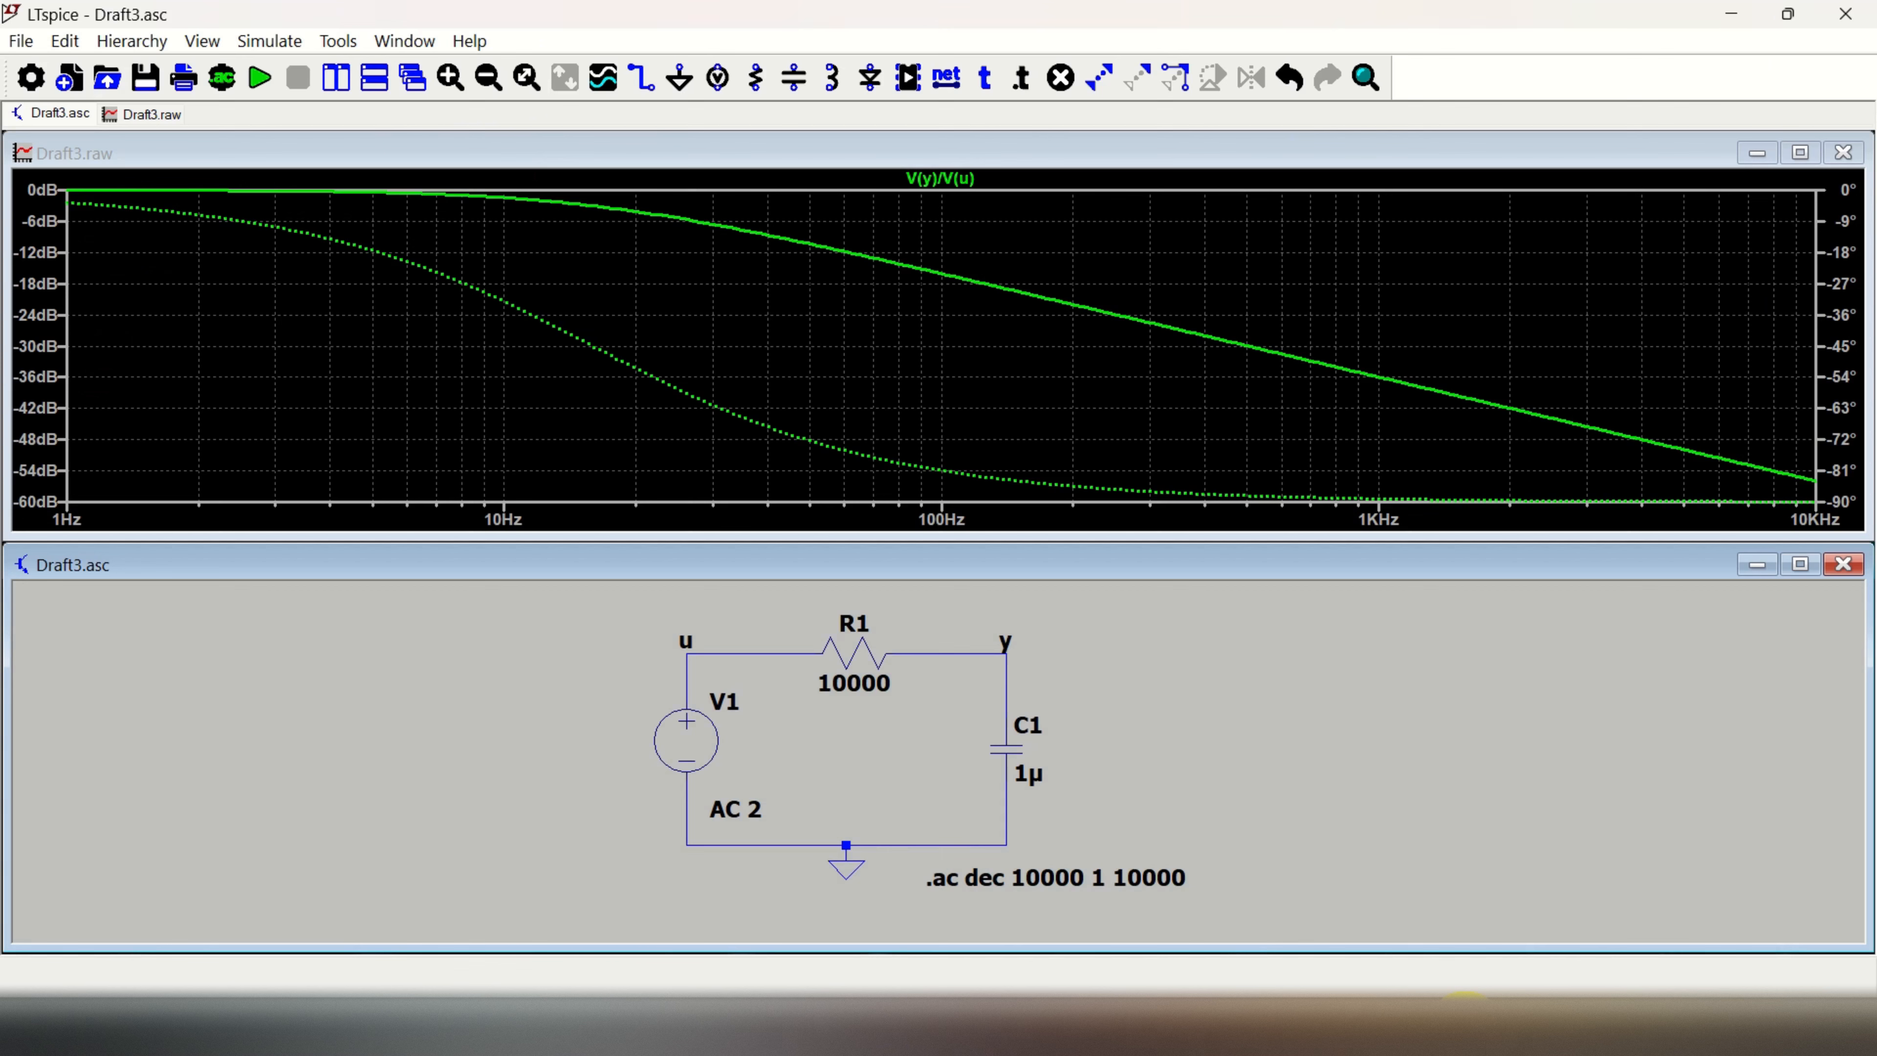
right_click(1028, 367)
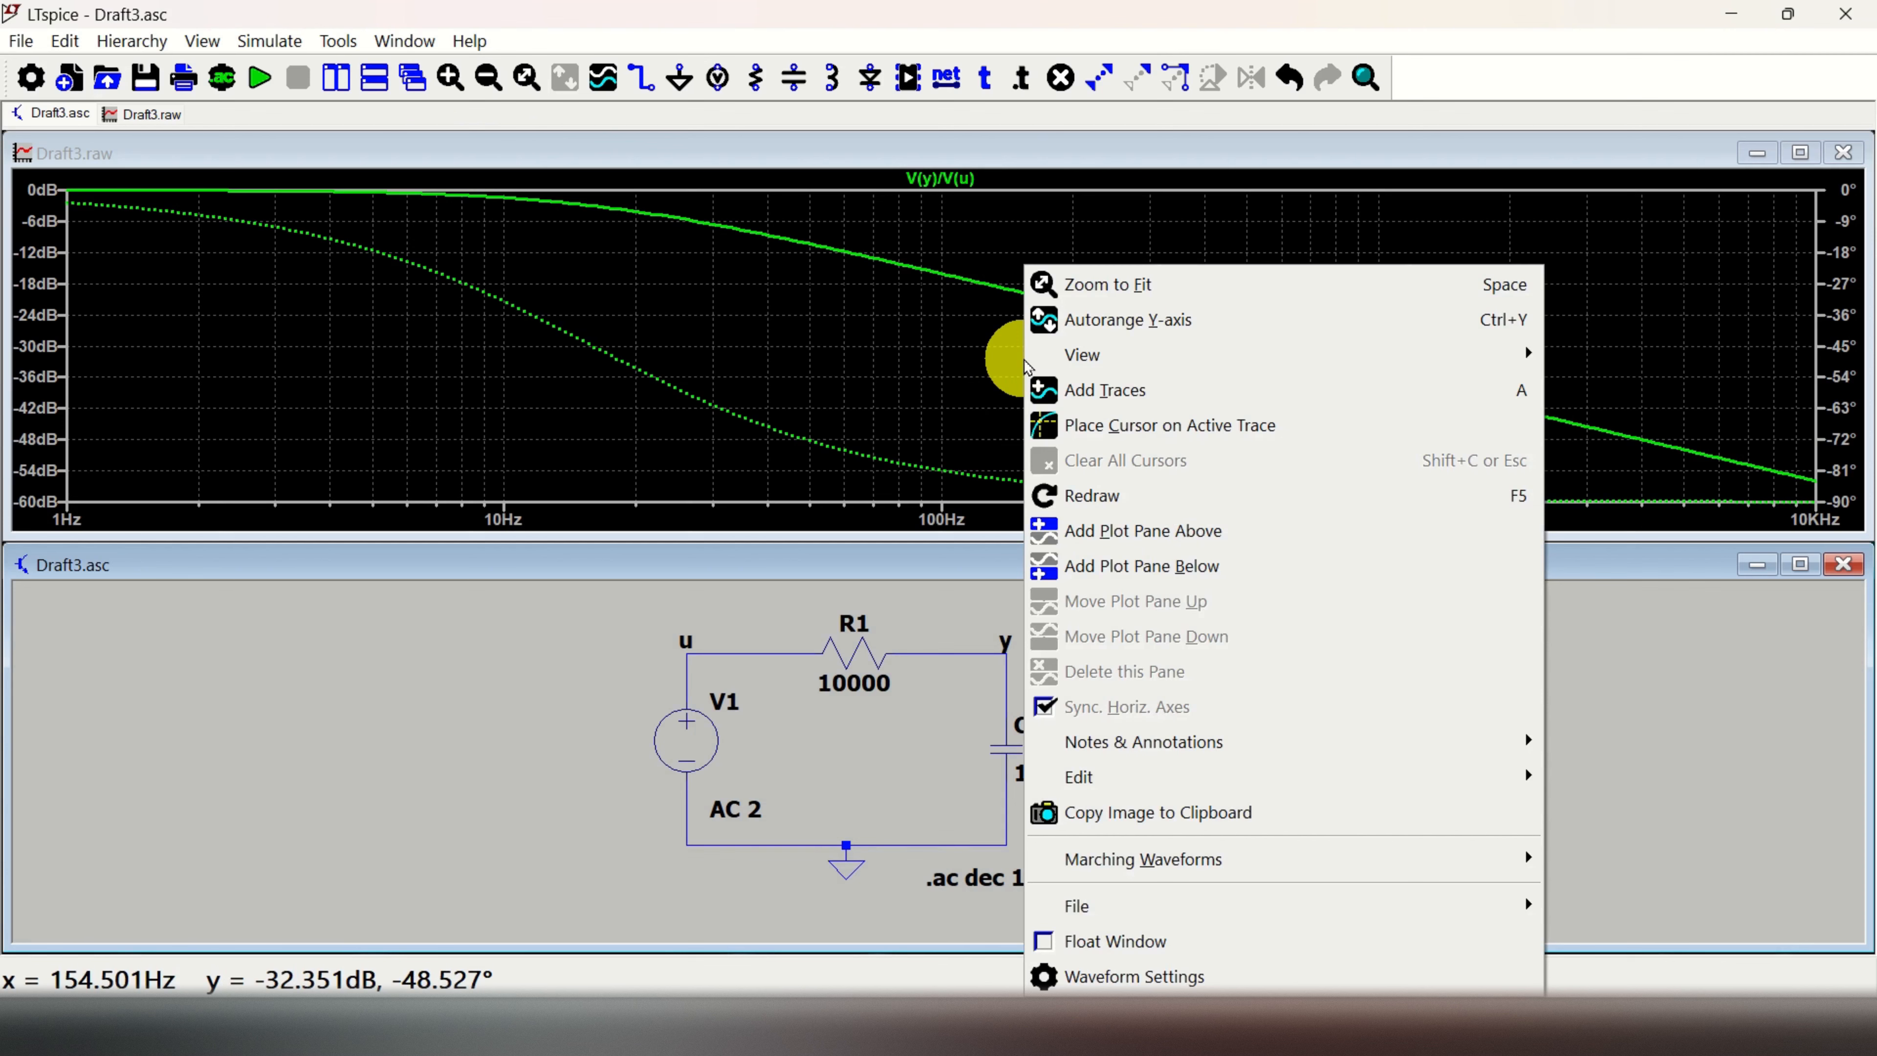
left_click(1107, 431)
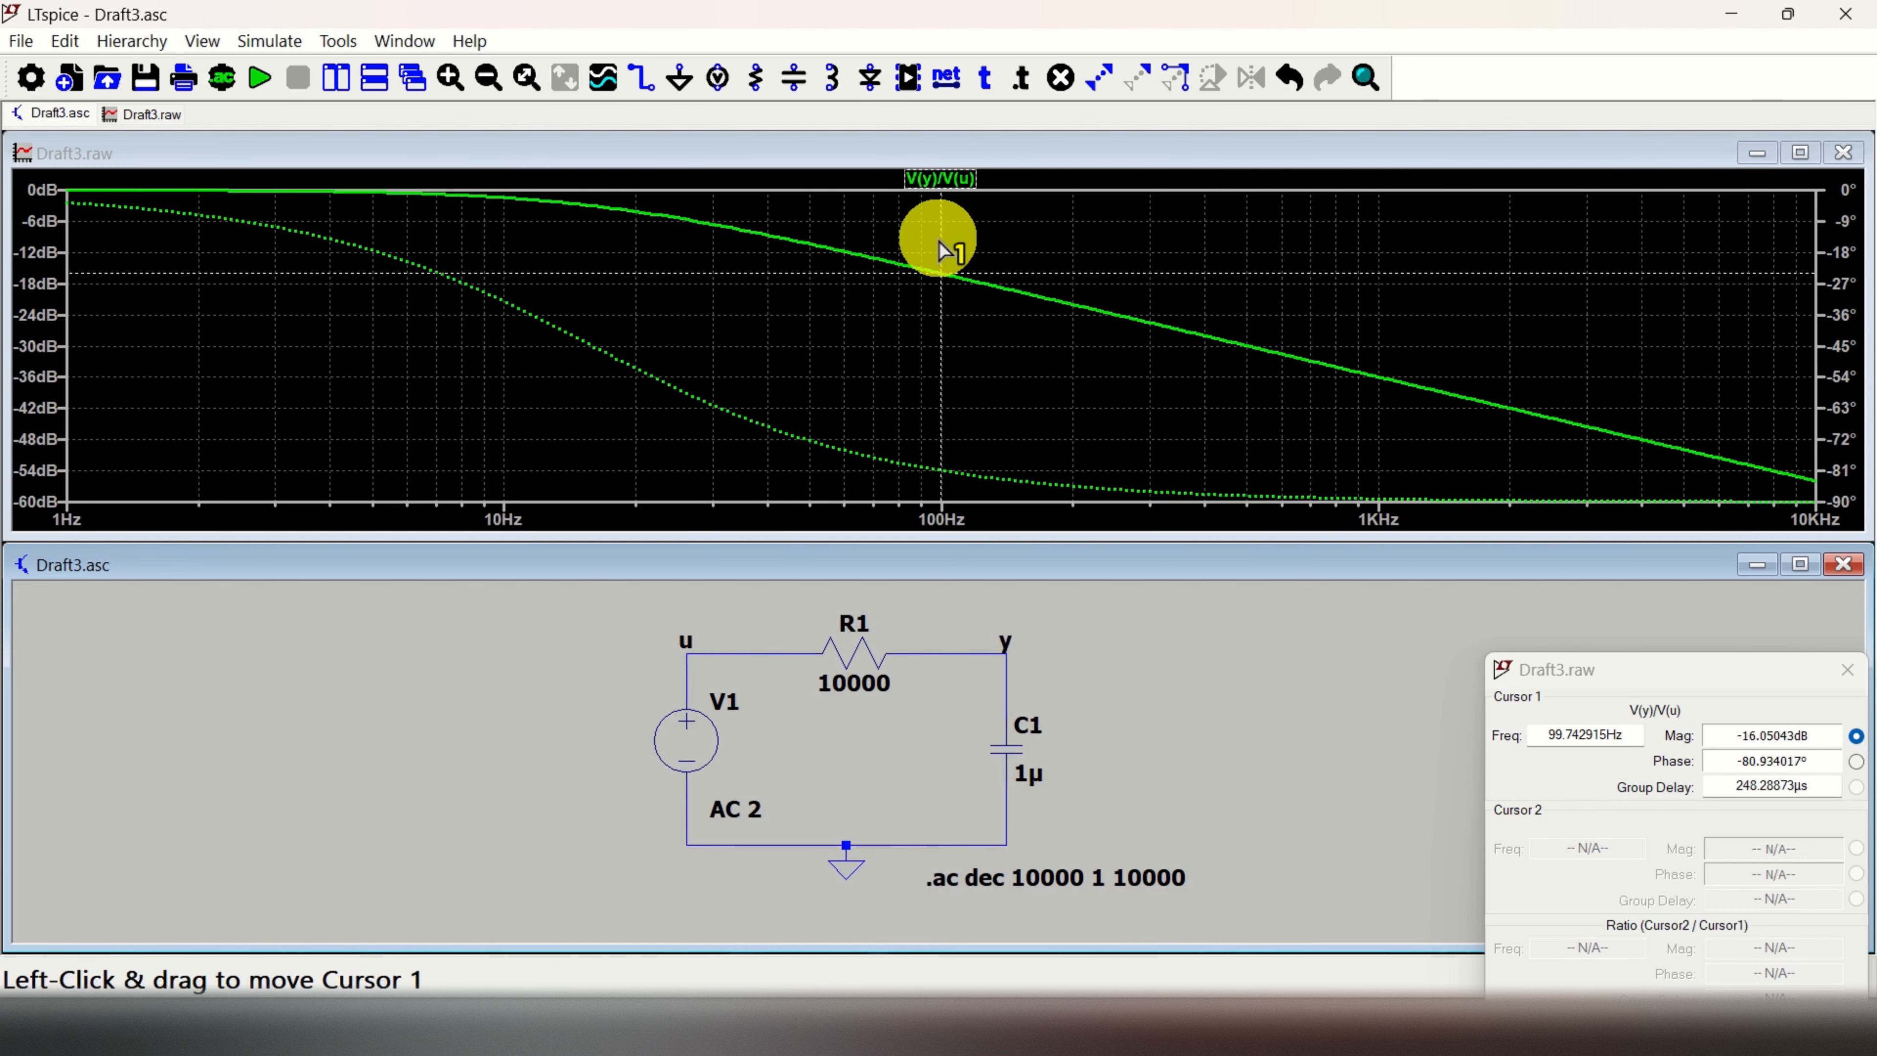
mouse_move(938, 240)
left_mouse_down()
mouse_move(796, 222)
mouse_move(1007, 296)
left_mouse_up()
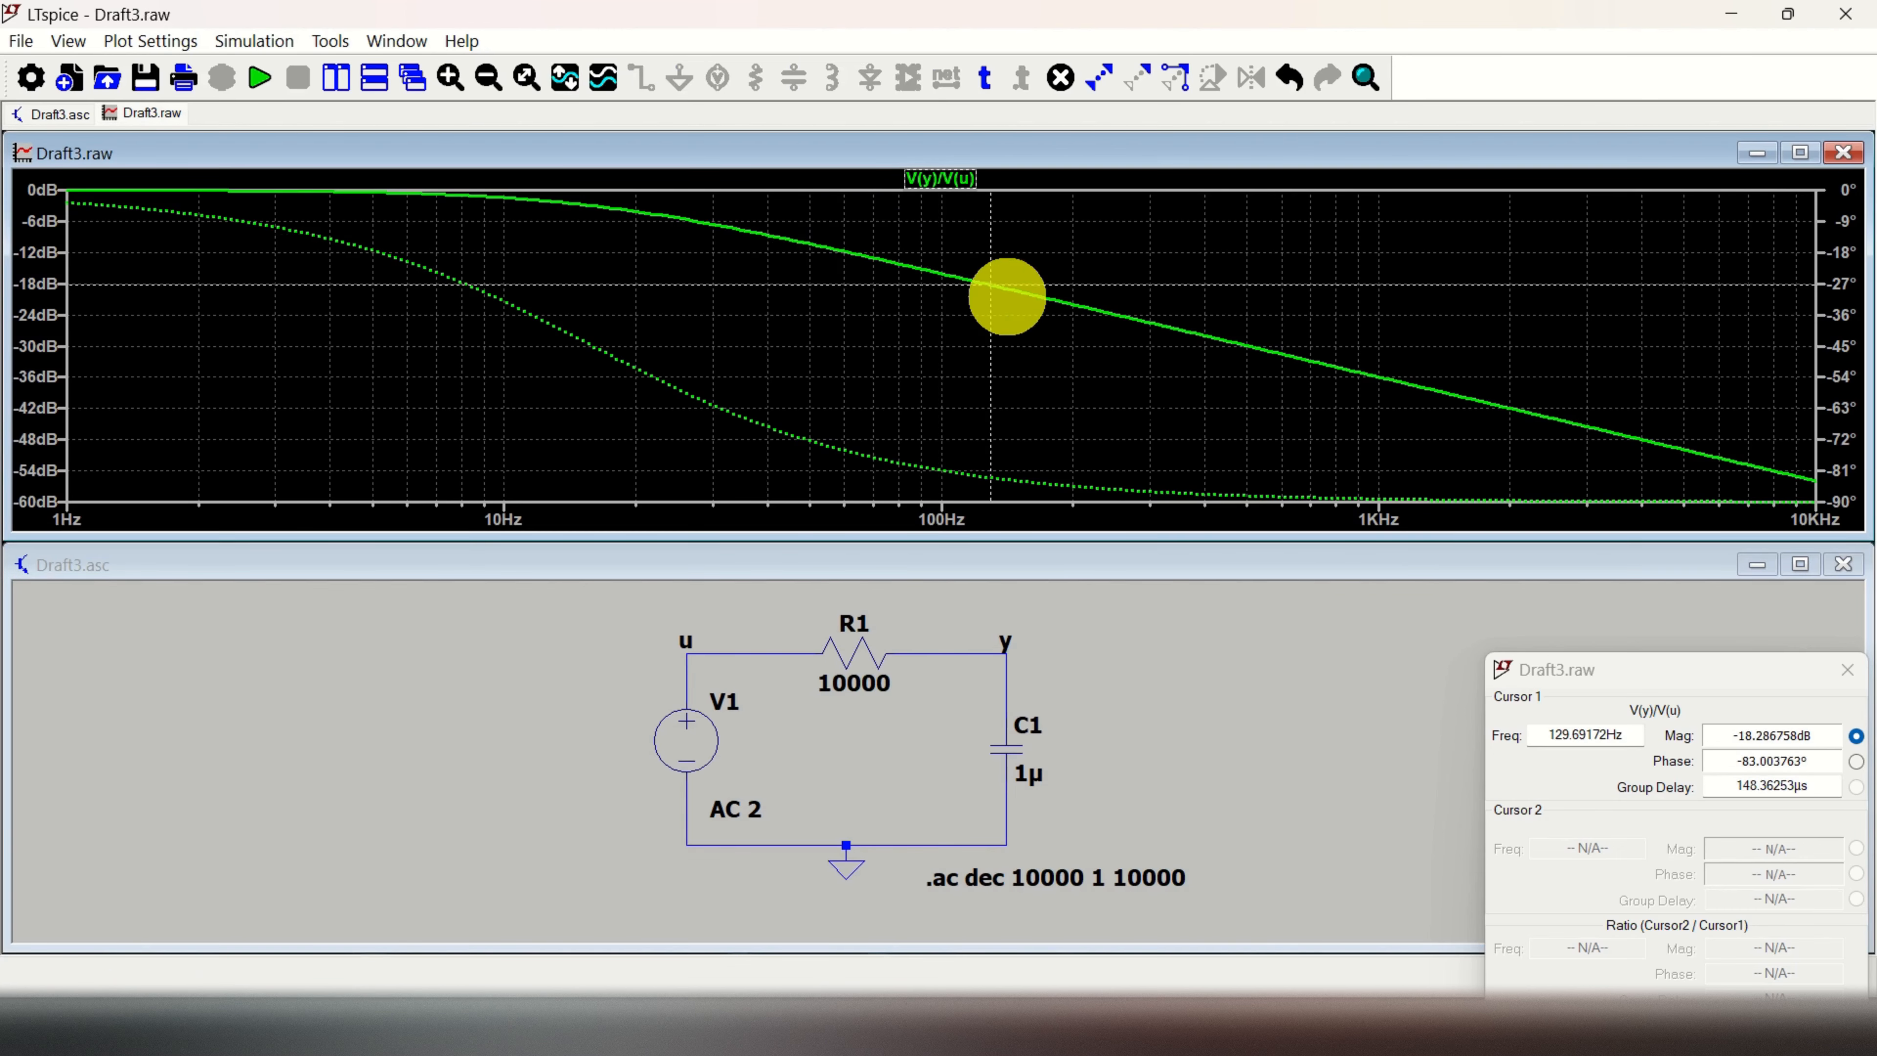
left_click_drag(1744, 671, 1513, 581)
double_click(1316, 643)
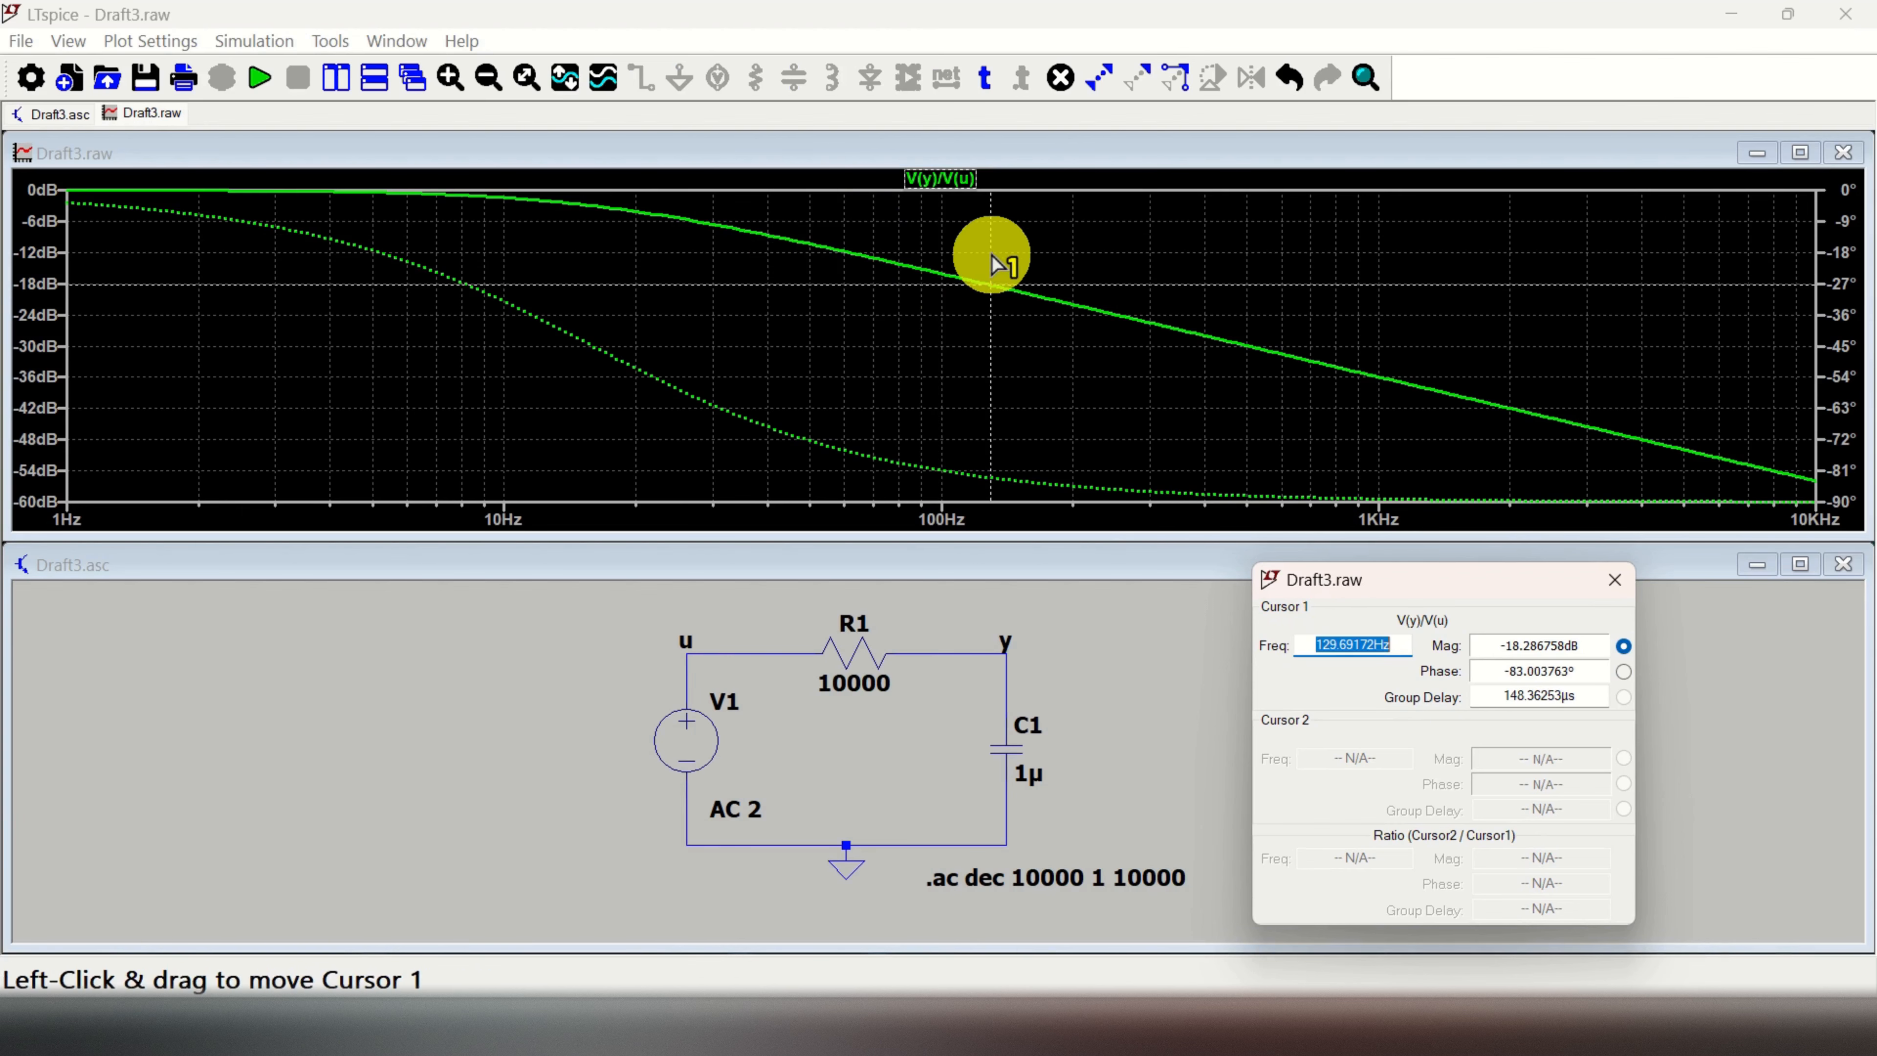
Move cursor 1 along the V(y)/V(u) trace to about 15.87 Hz, comparing it with the cutoff results calculated in Spyder
left_click_drag(988, 249, 619, 223)
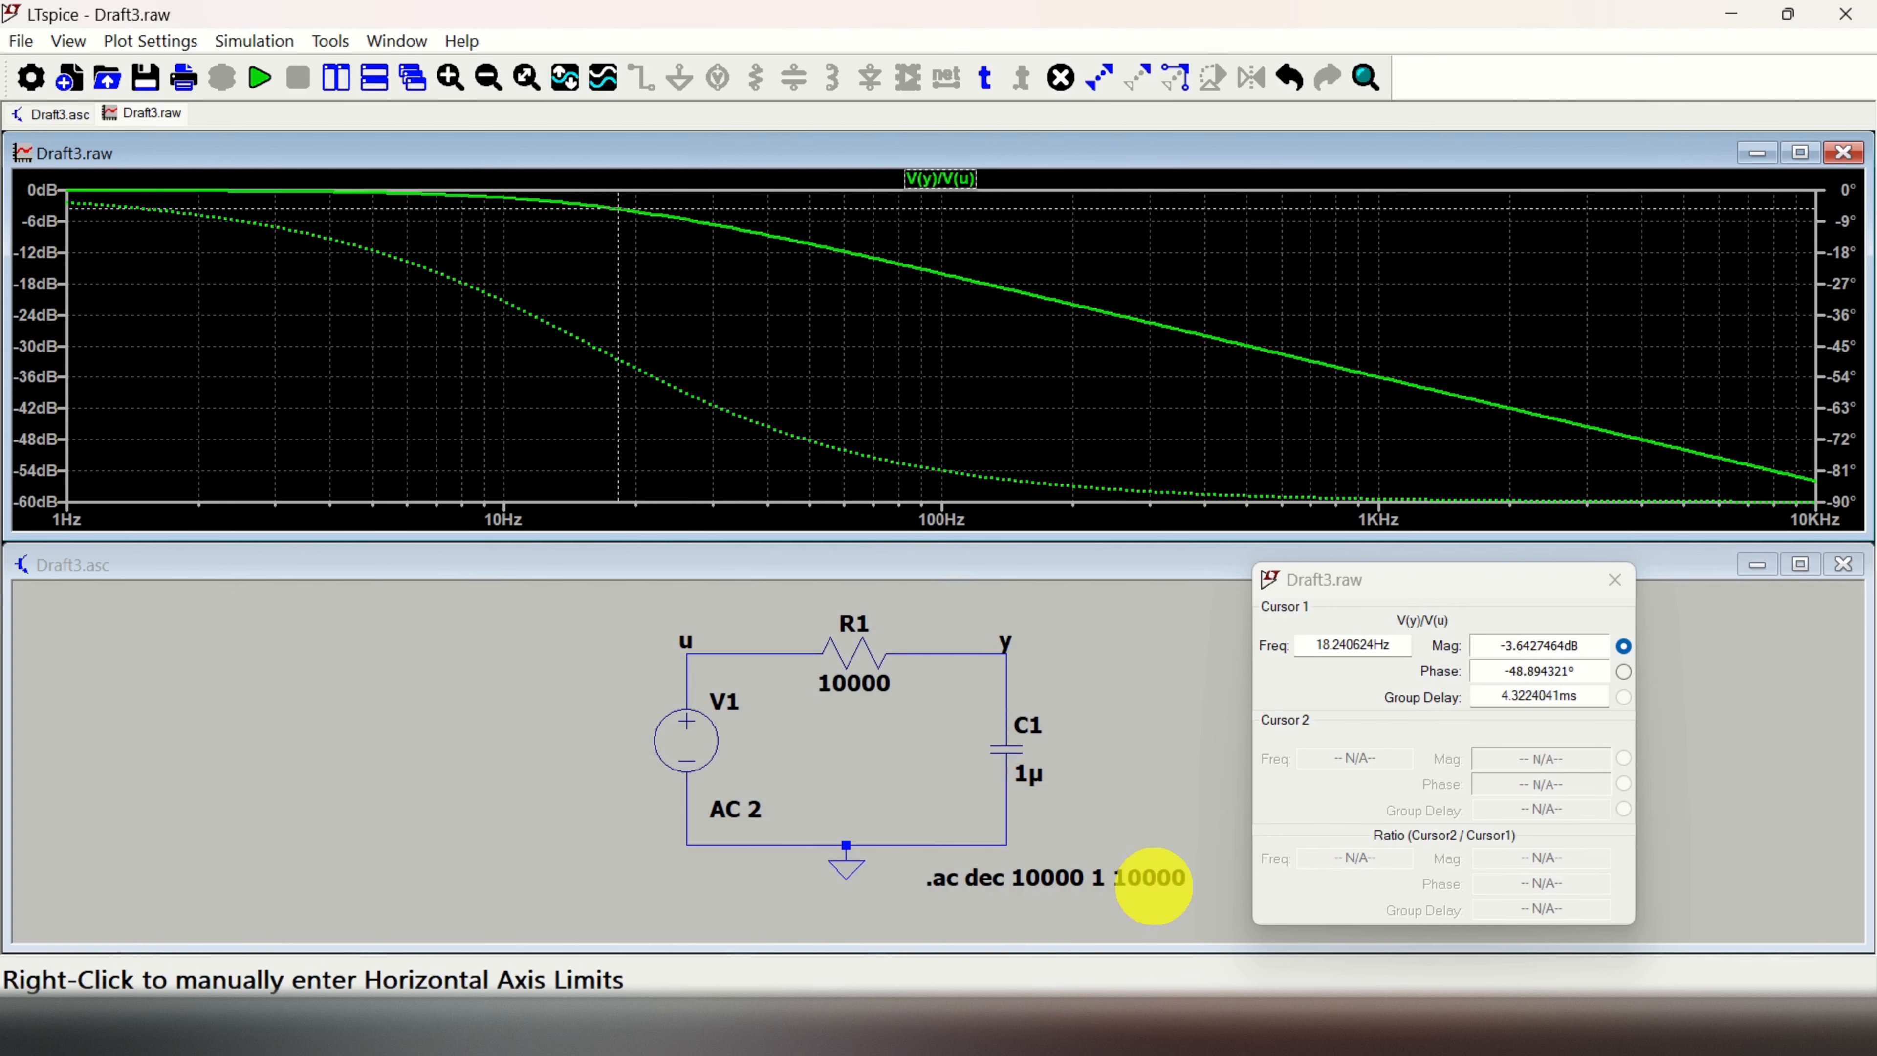
left_click(1132, 1021)
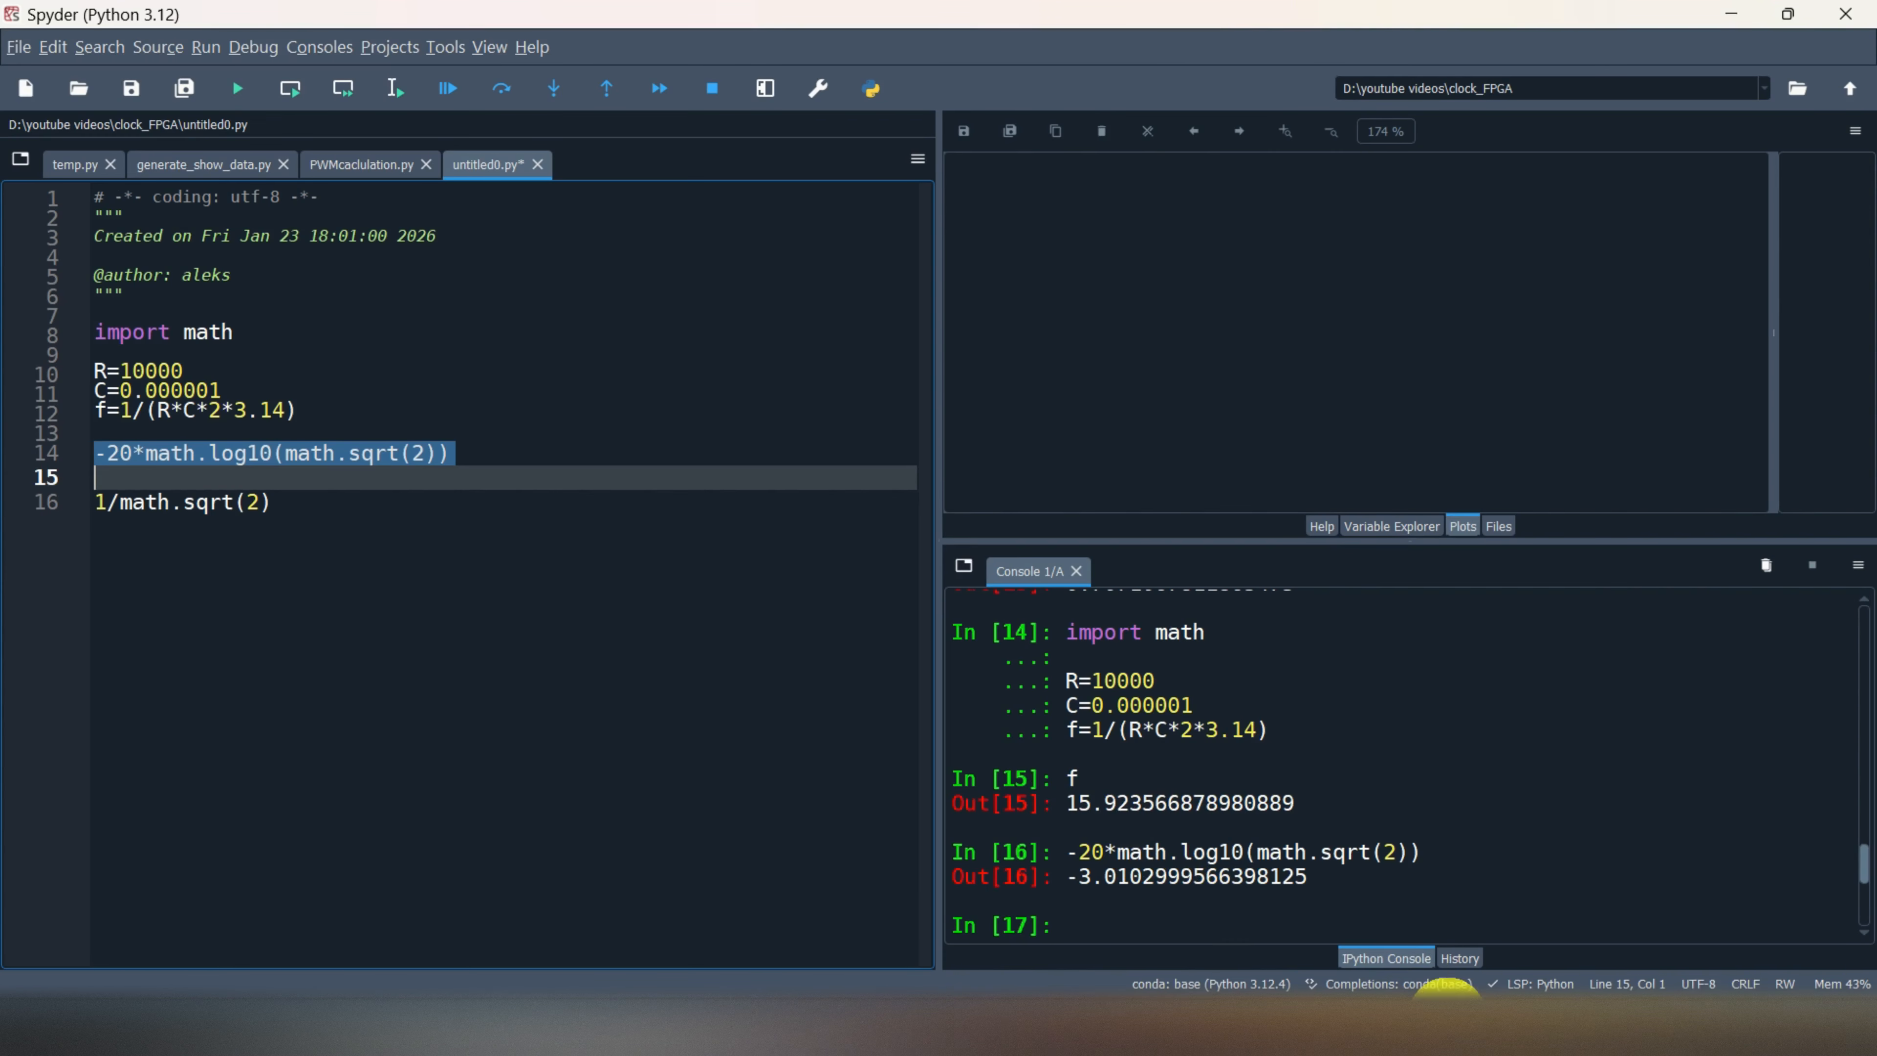
left_click(1441, 1034)
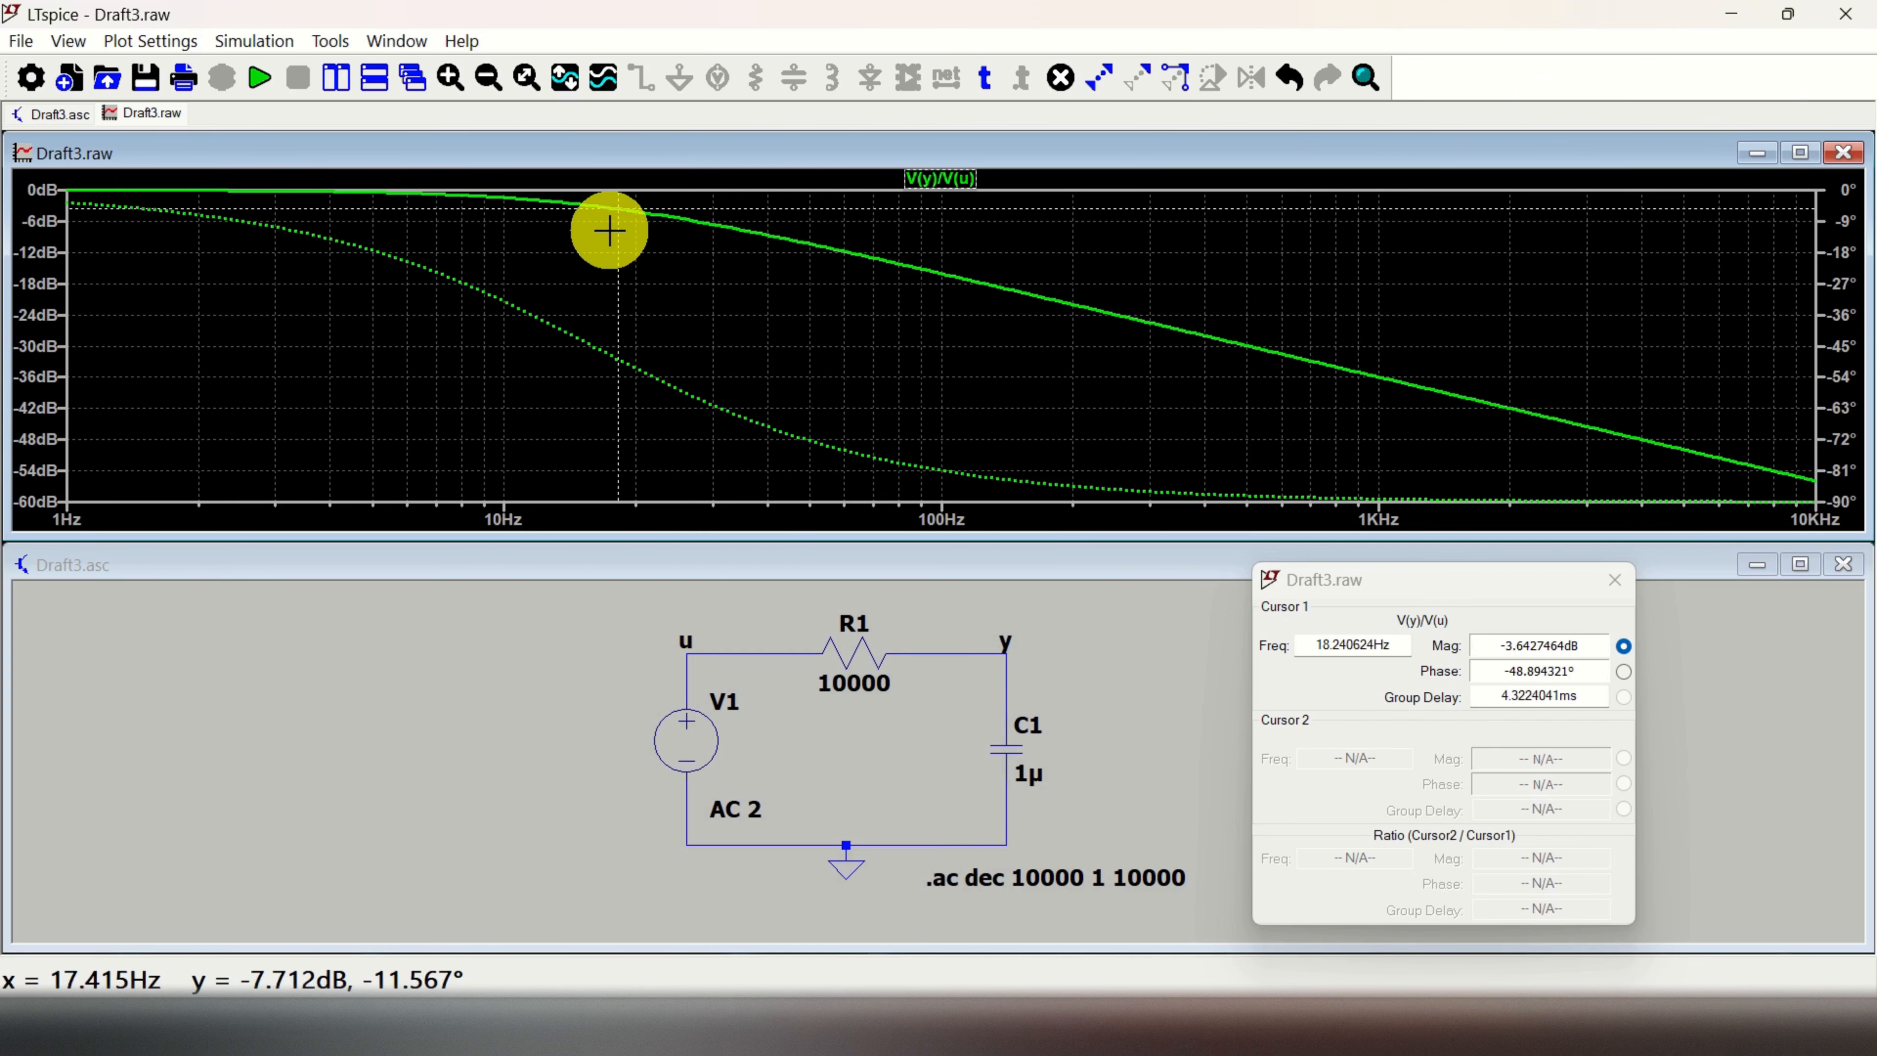
left_click_drag(619, 236, 593, 232)
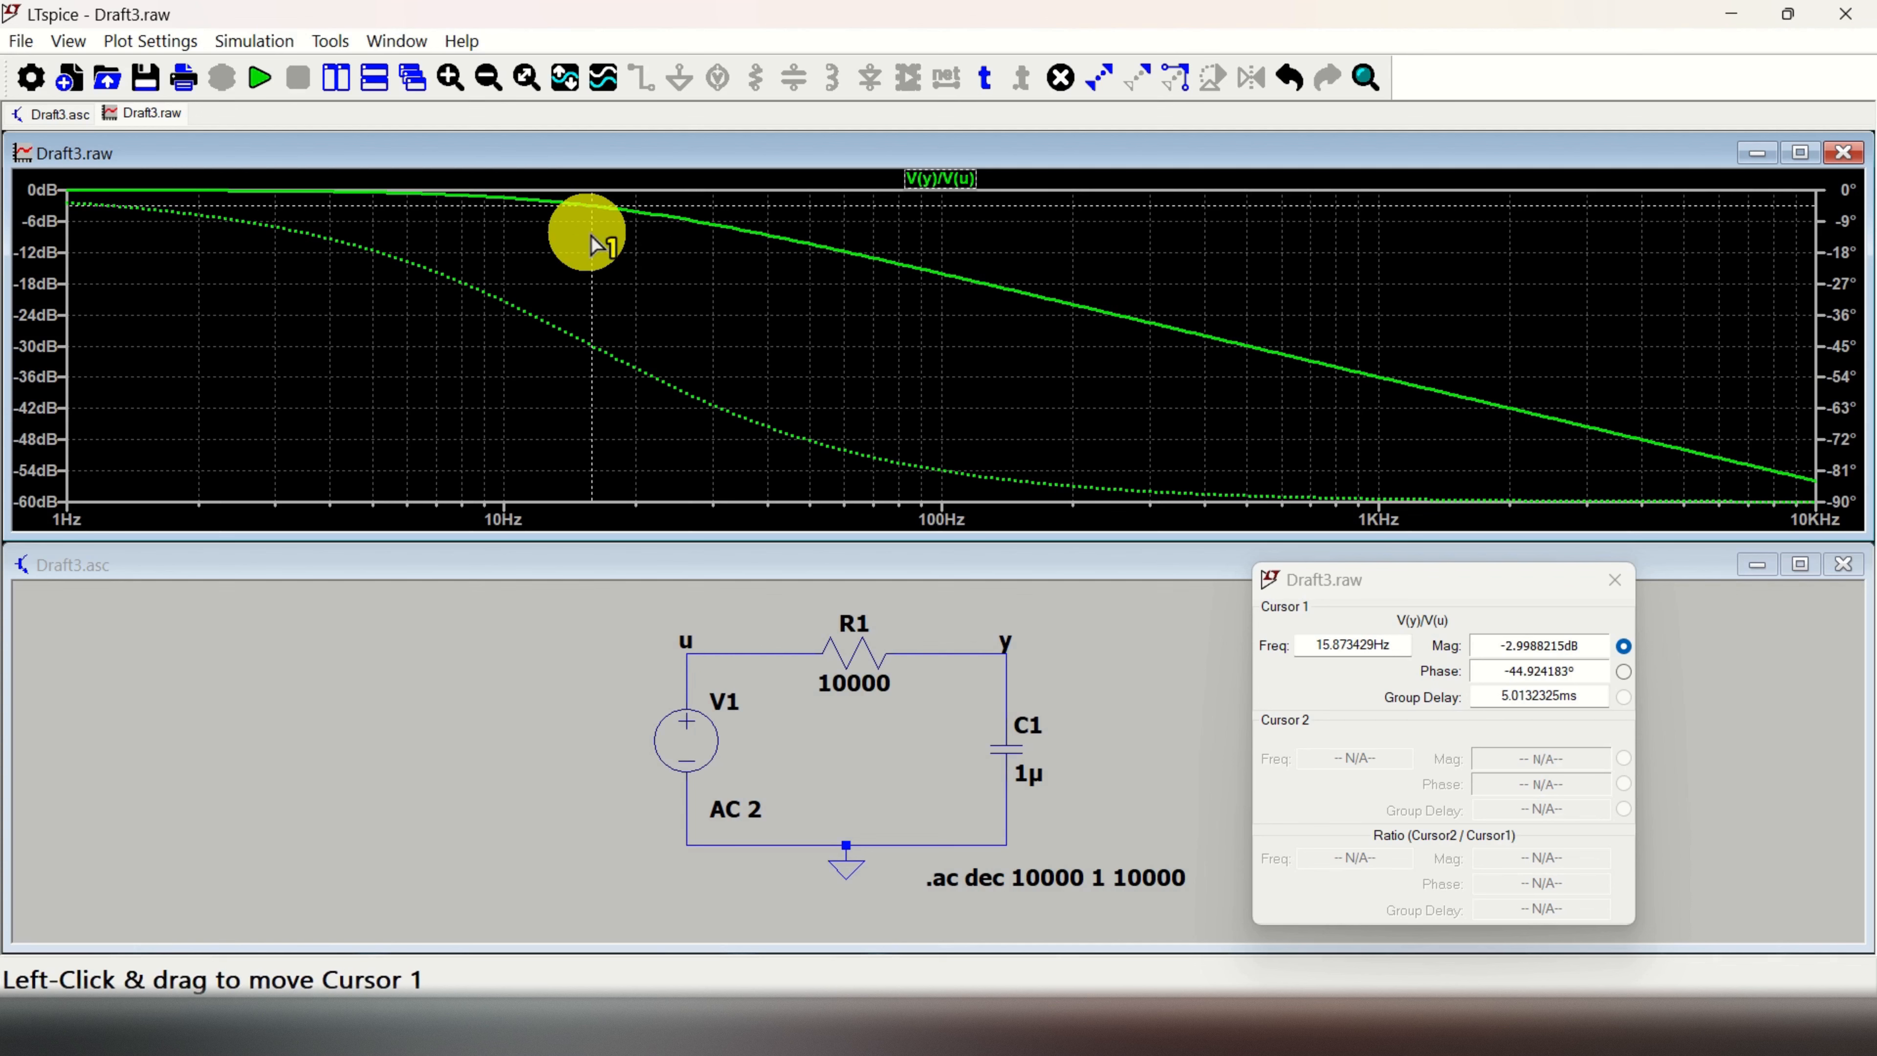
left_click_drag(593, 238, 596, 240)
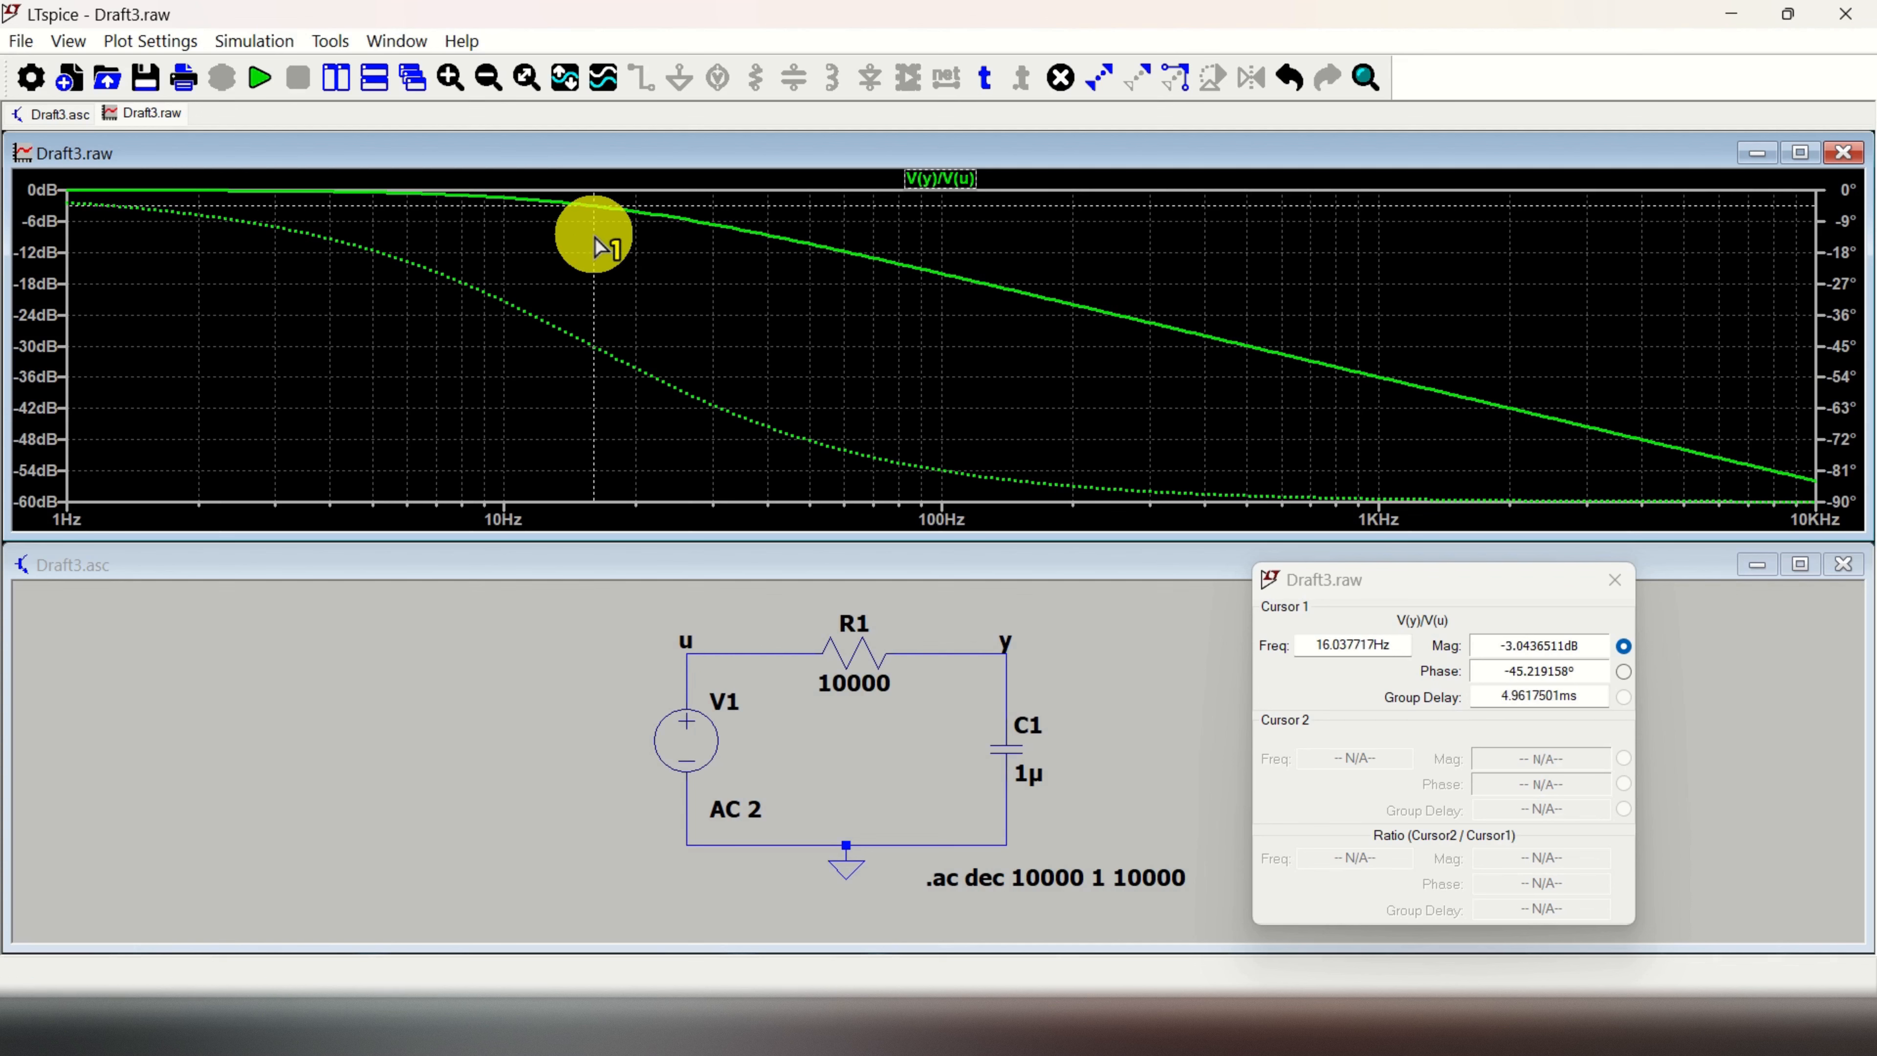
left_click_drag(595, 238, 592, 238)
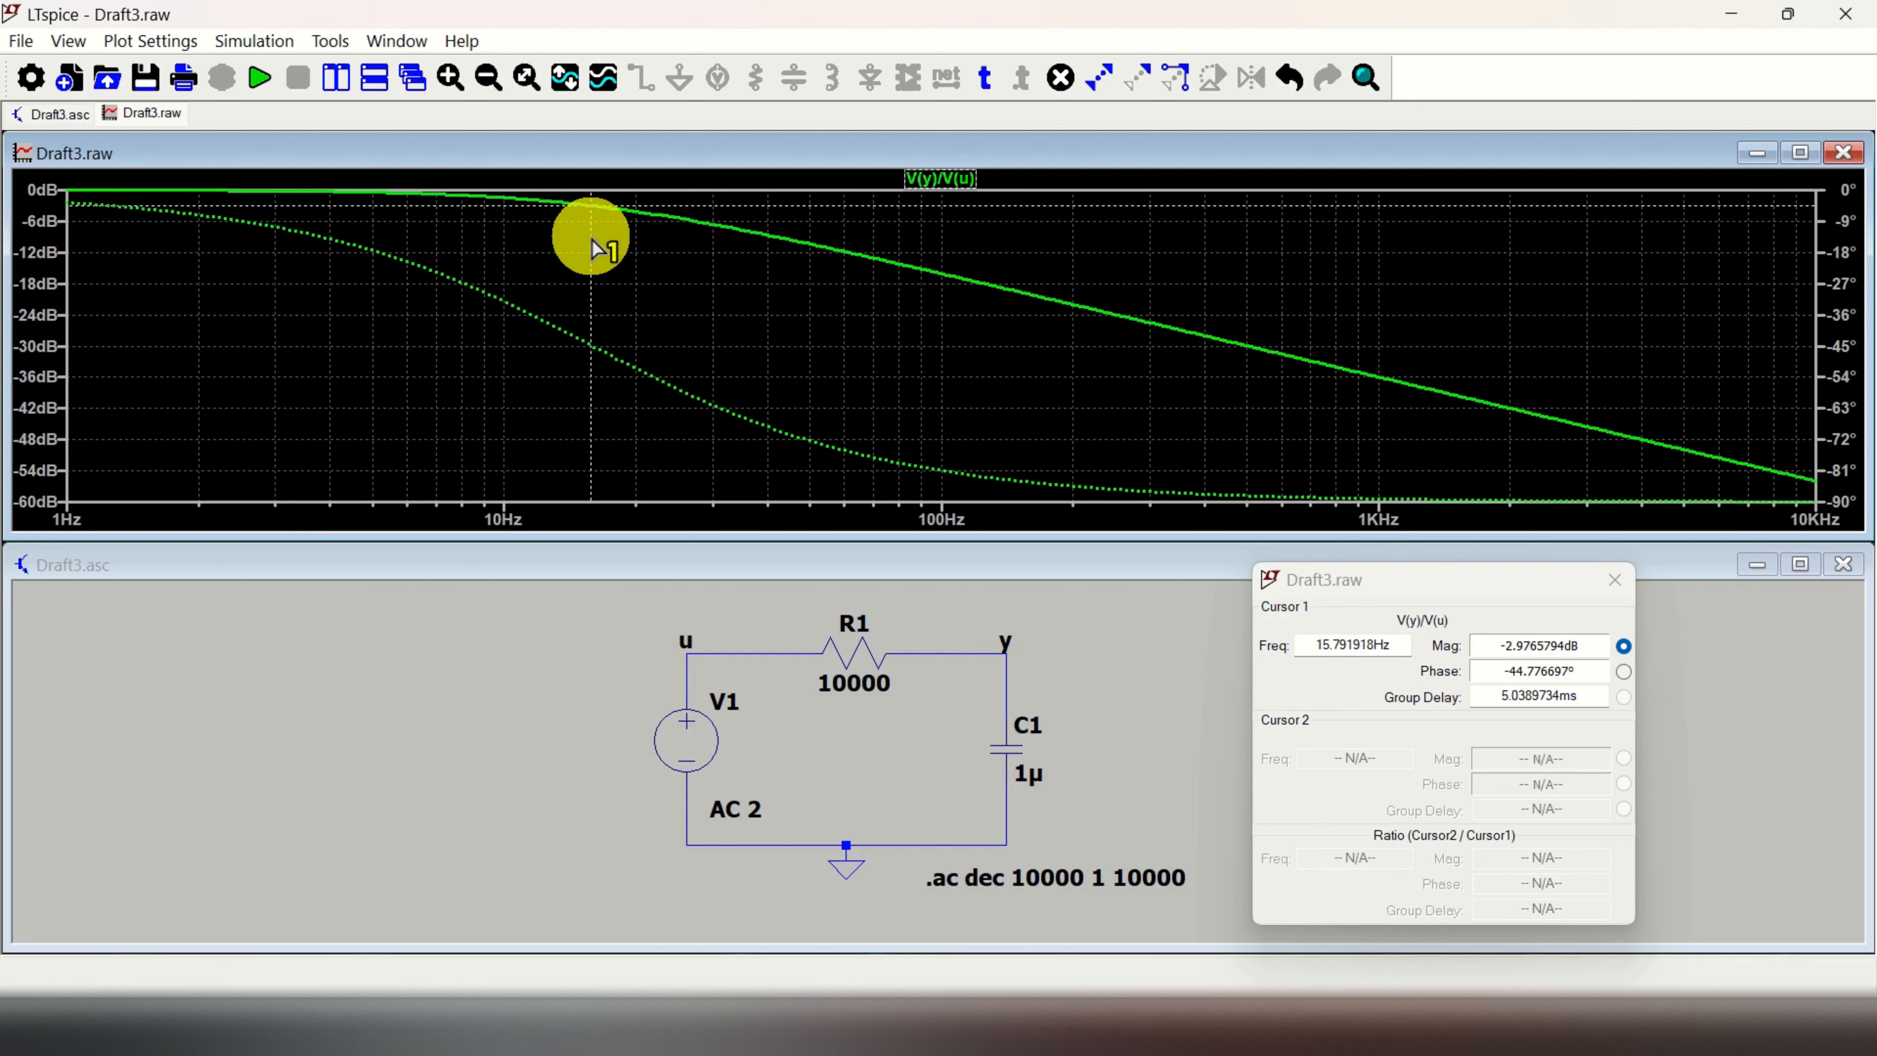
left_click_drag(592, 239, 592, 243)
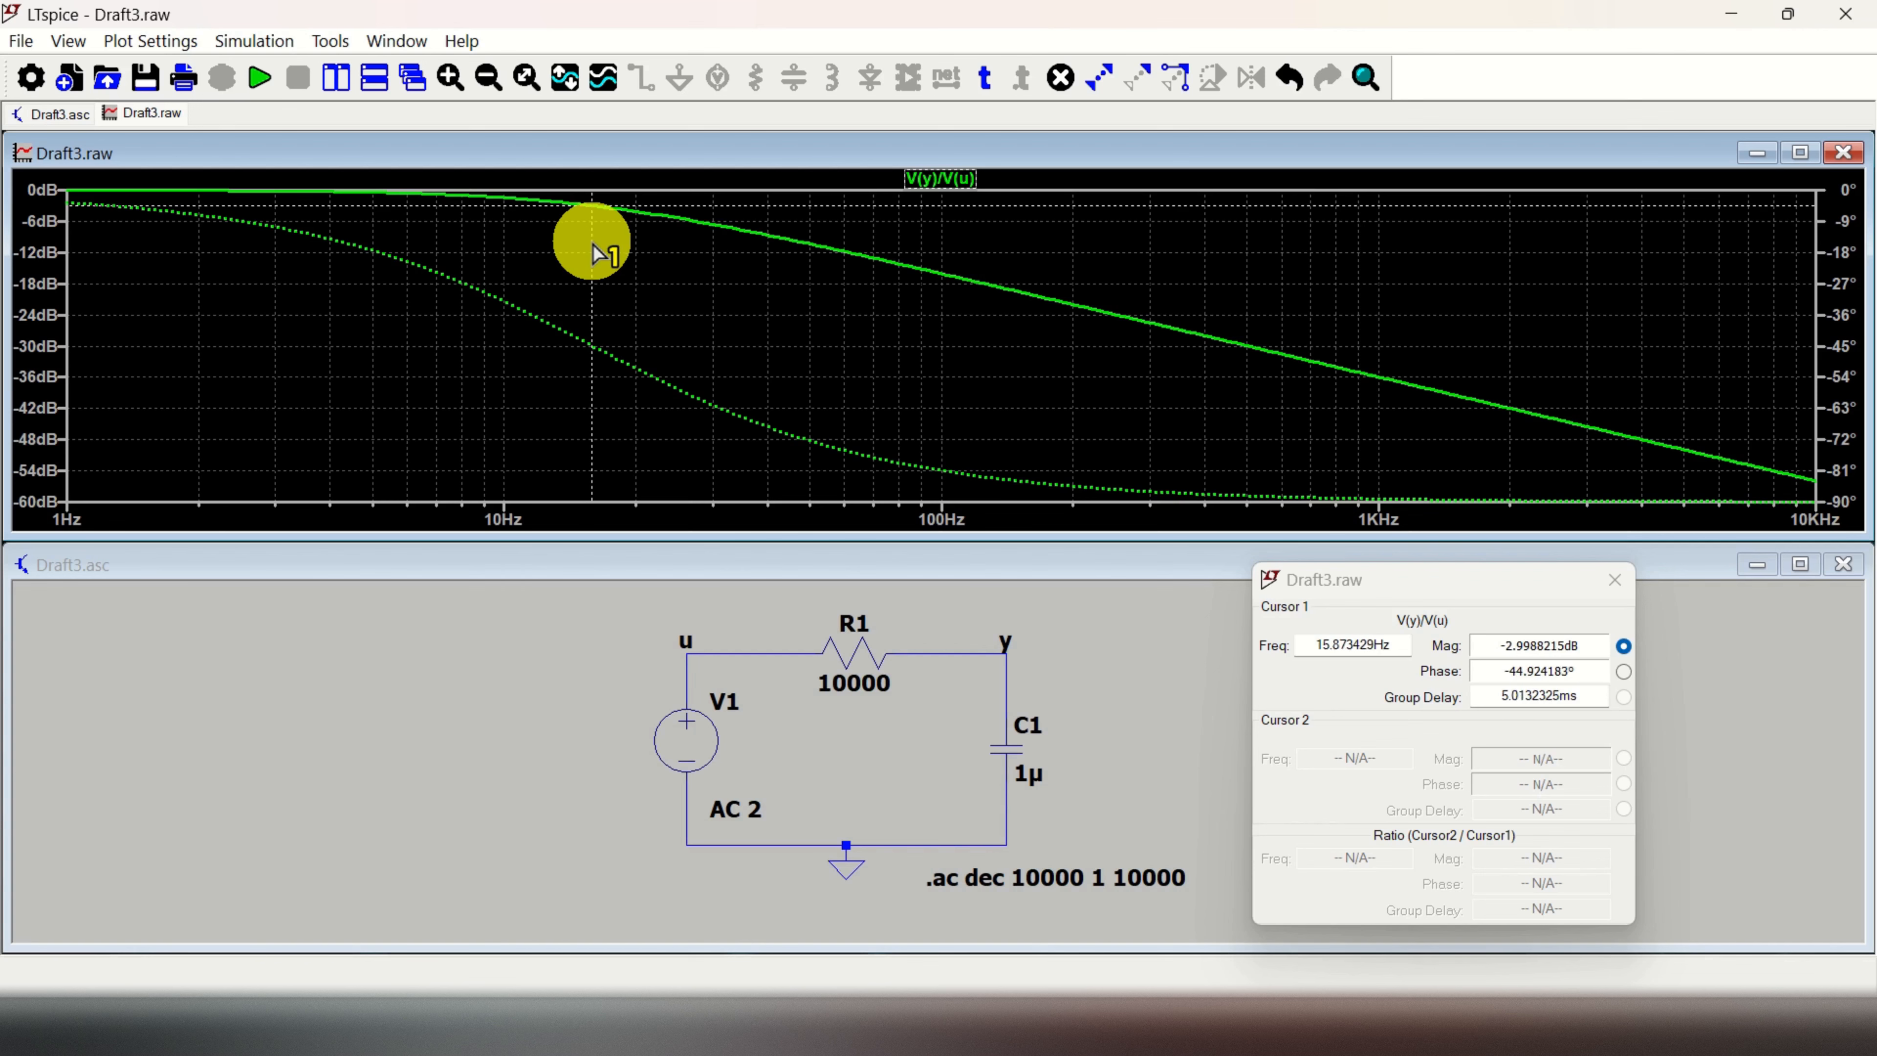
Examine the magnitude and phase read-outs of cursor 1 at the cutoff point
left_click(1535, 646)
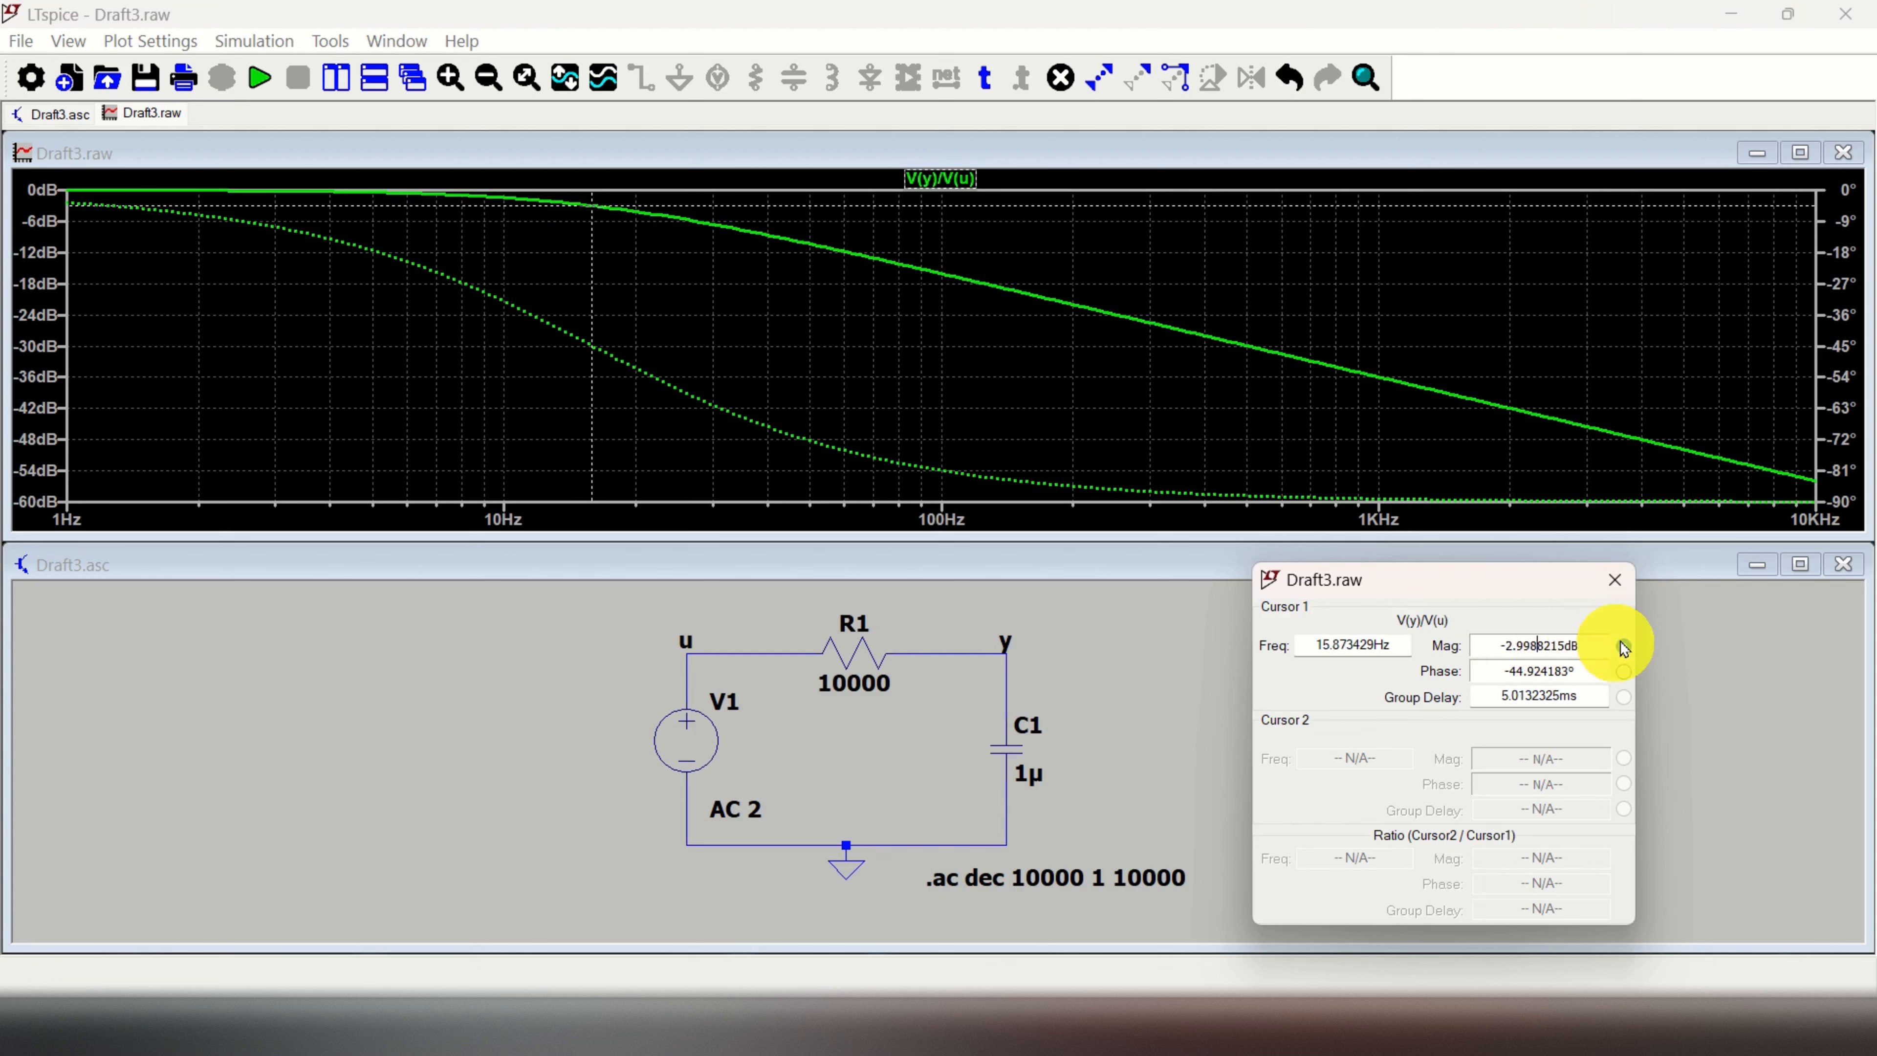
left_click(1529, 668)
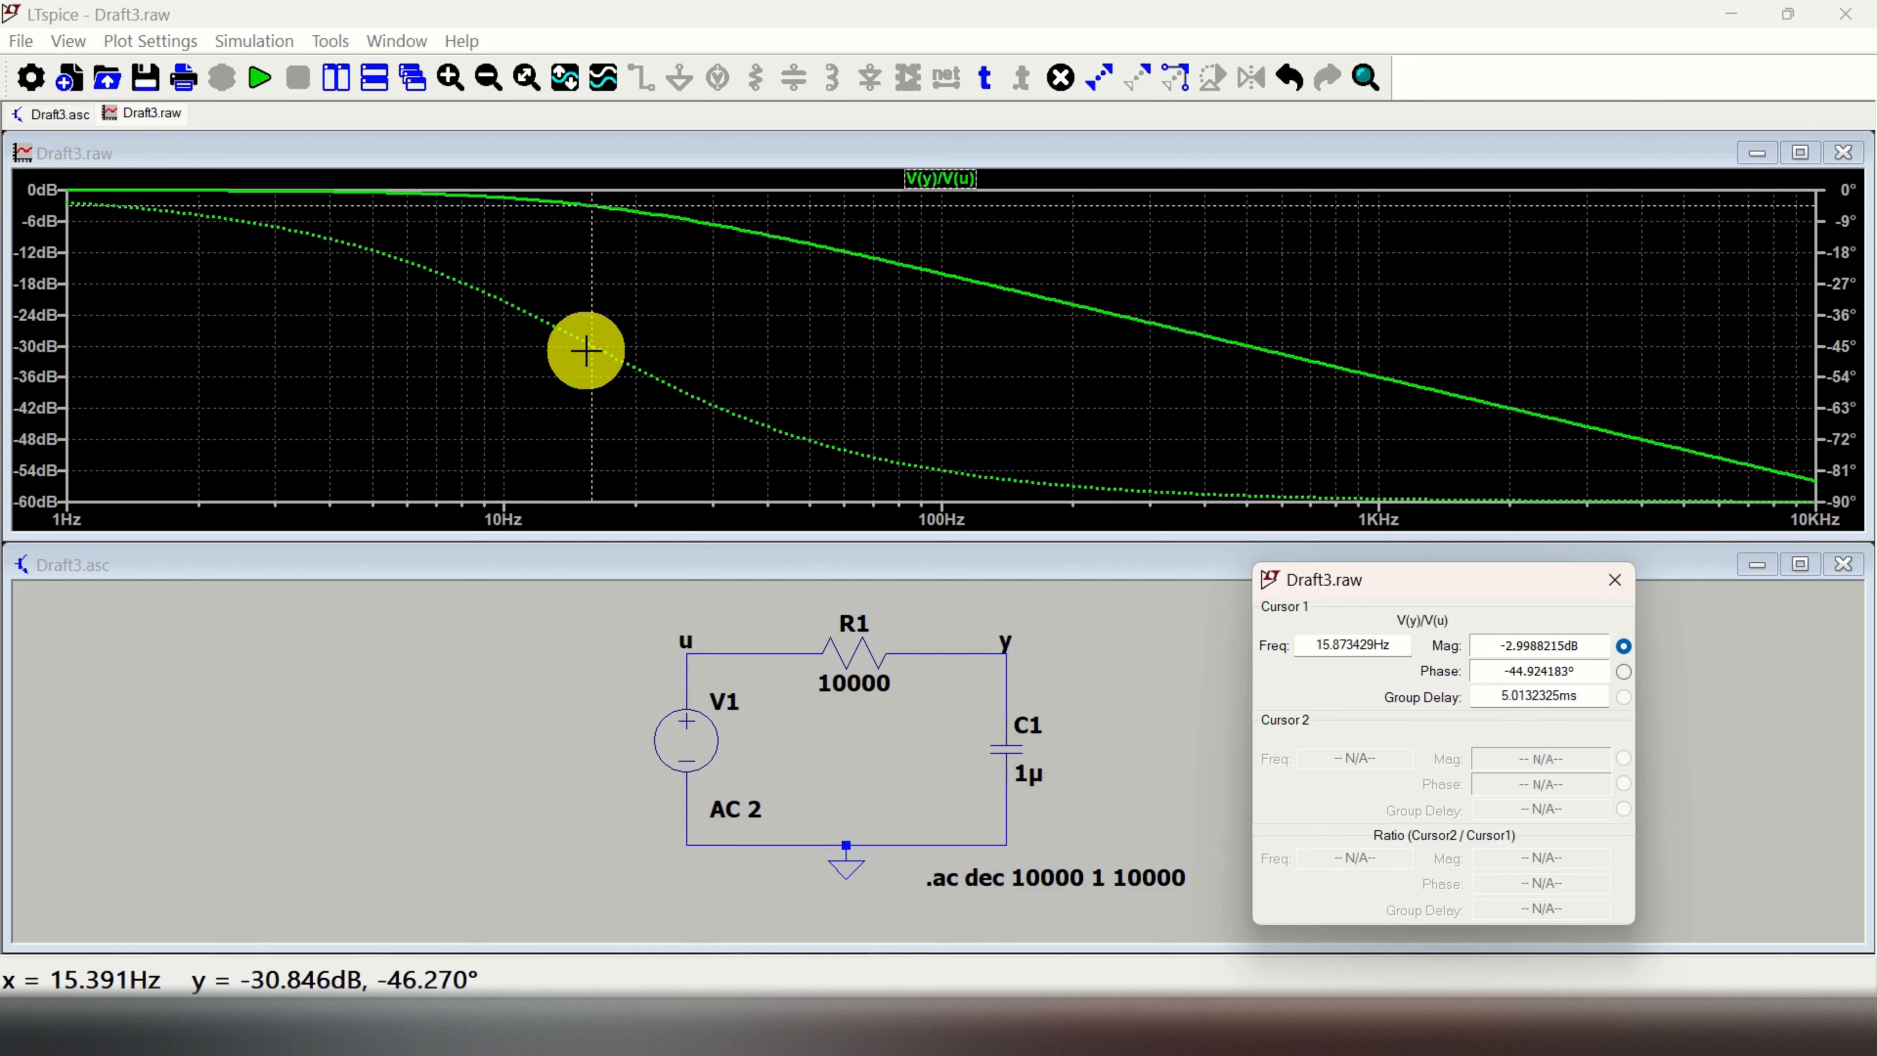
left_click_drag(1581, 671, 1393, 671)
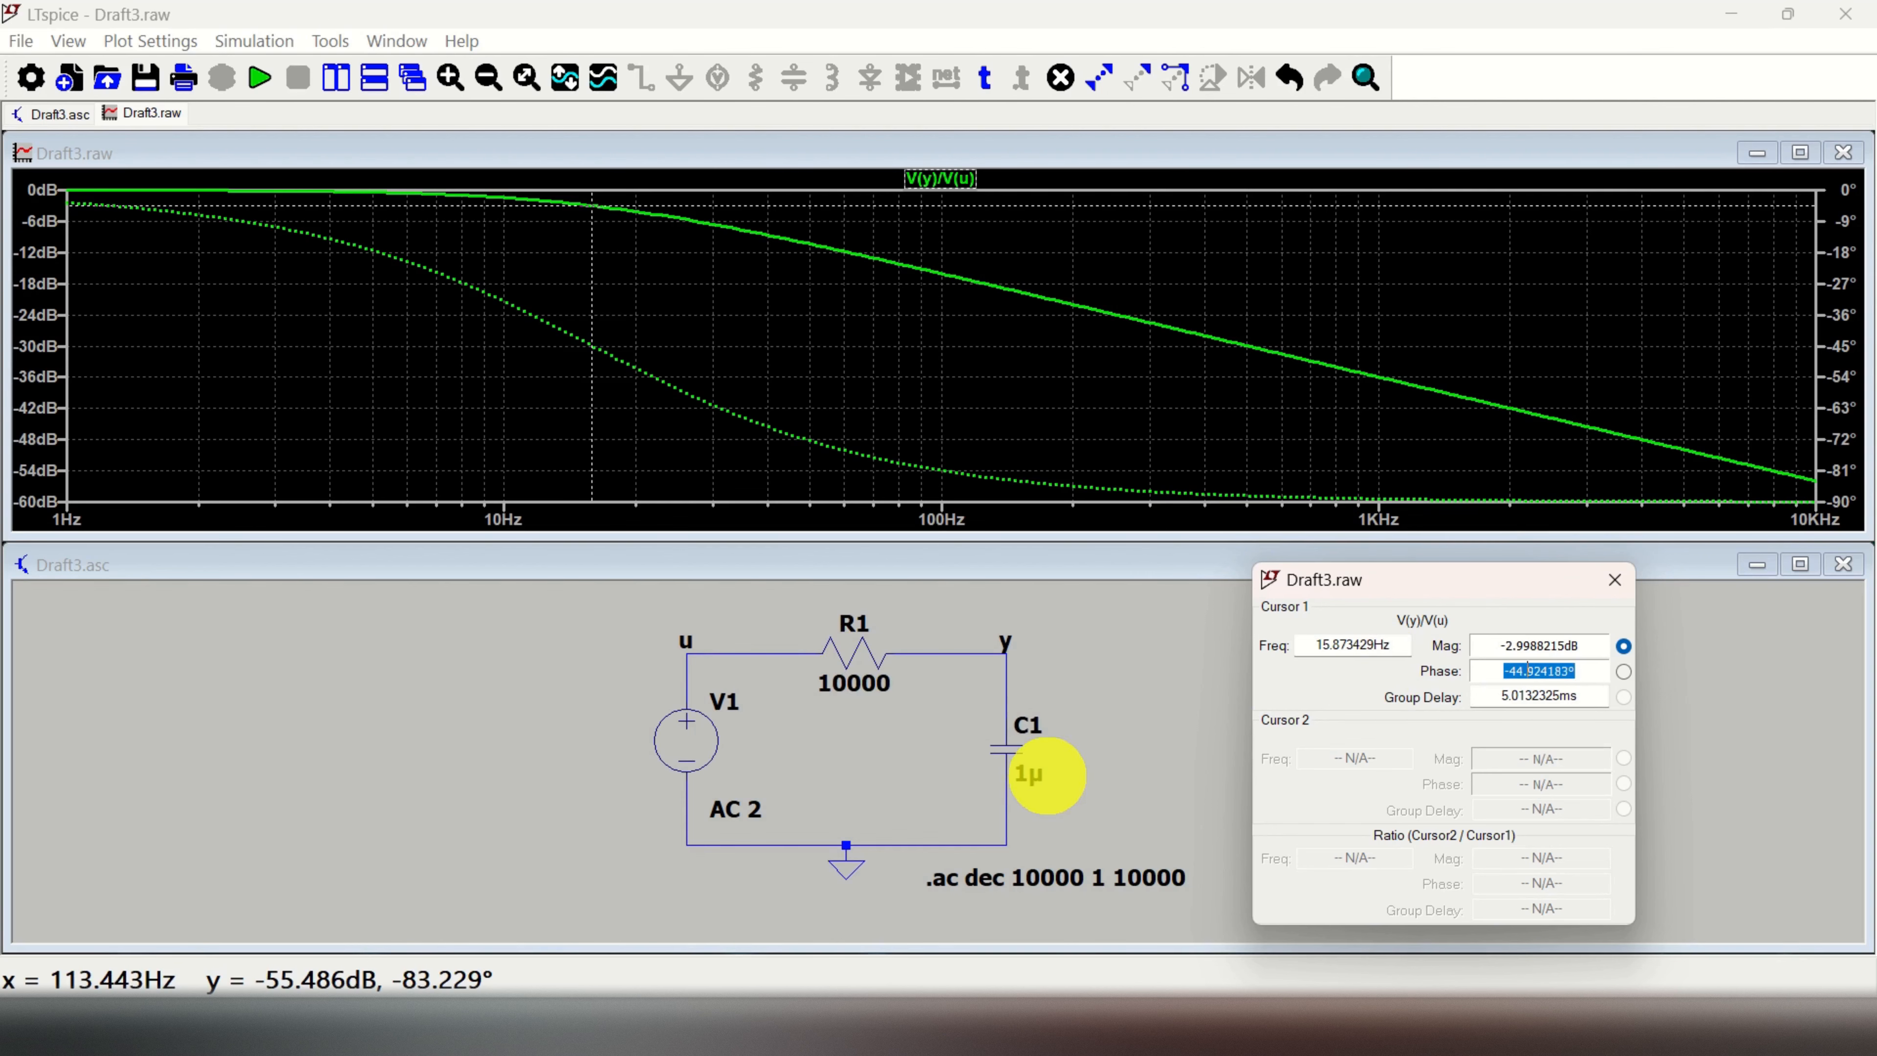
Rerun the AC simulation with R1 set to 15000 and C1 set to 0.7µ
right_click(853, 684)
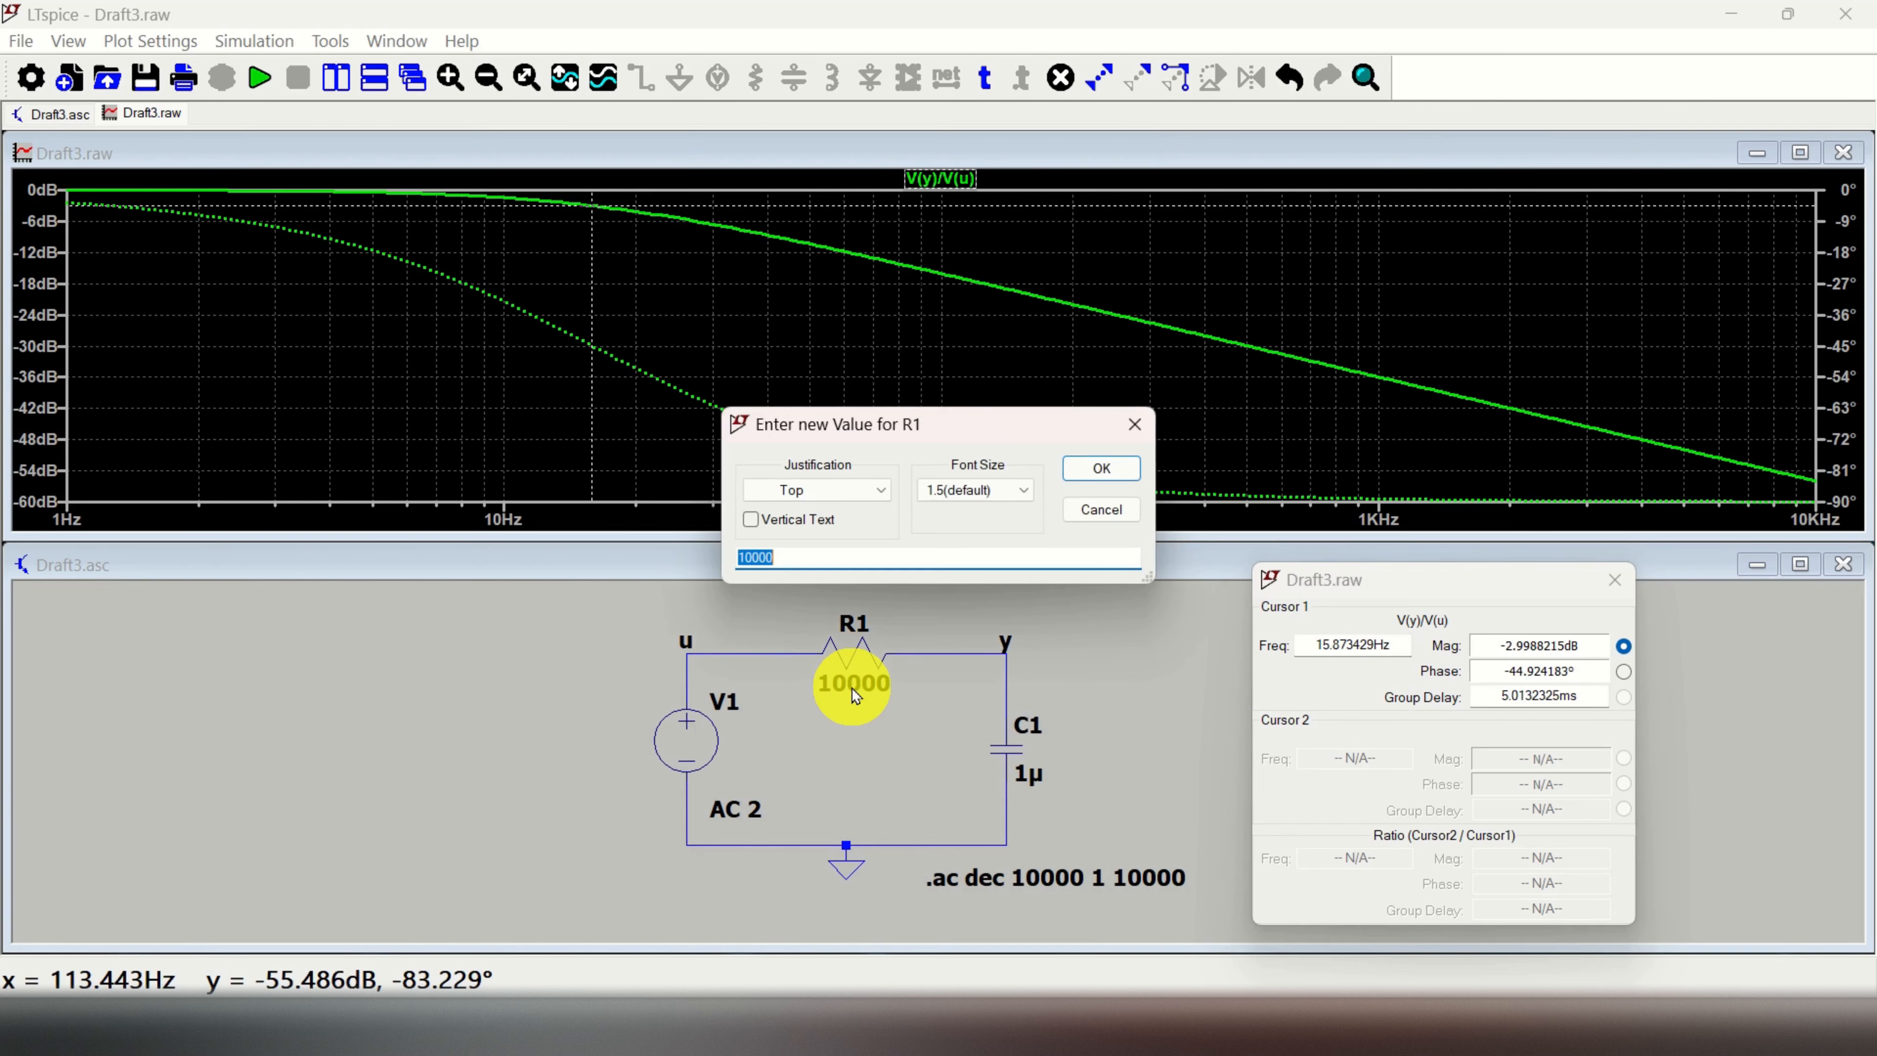
left_click(839, 553)
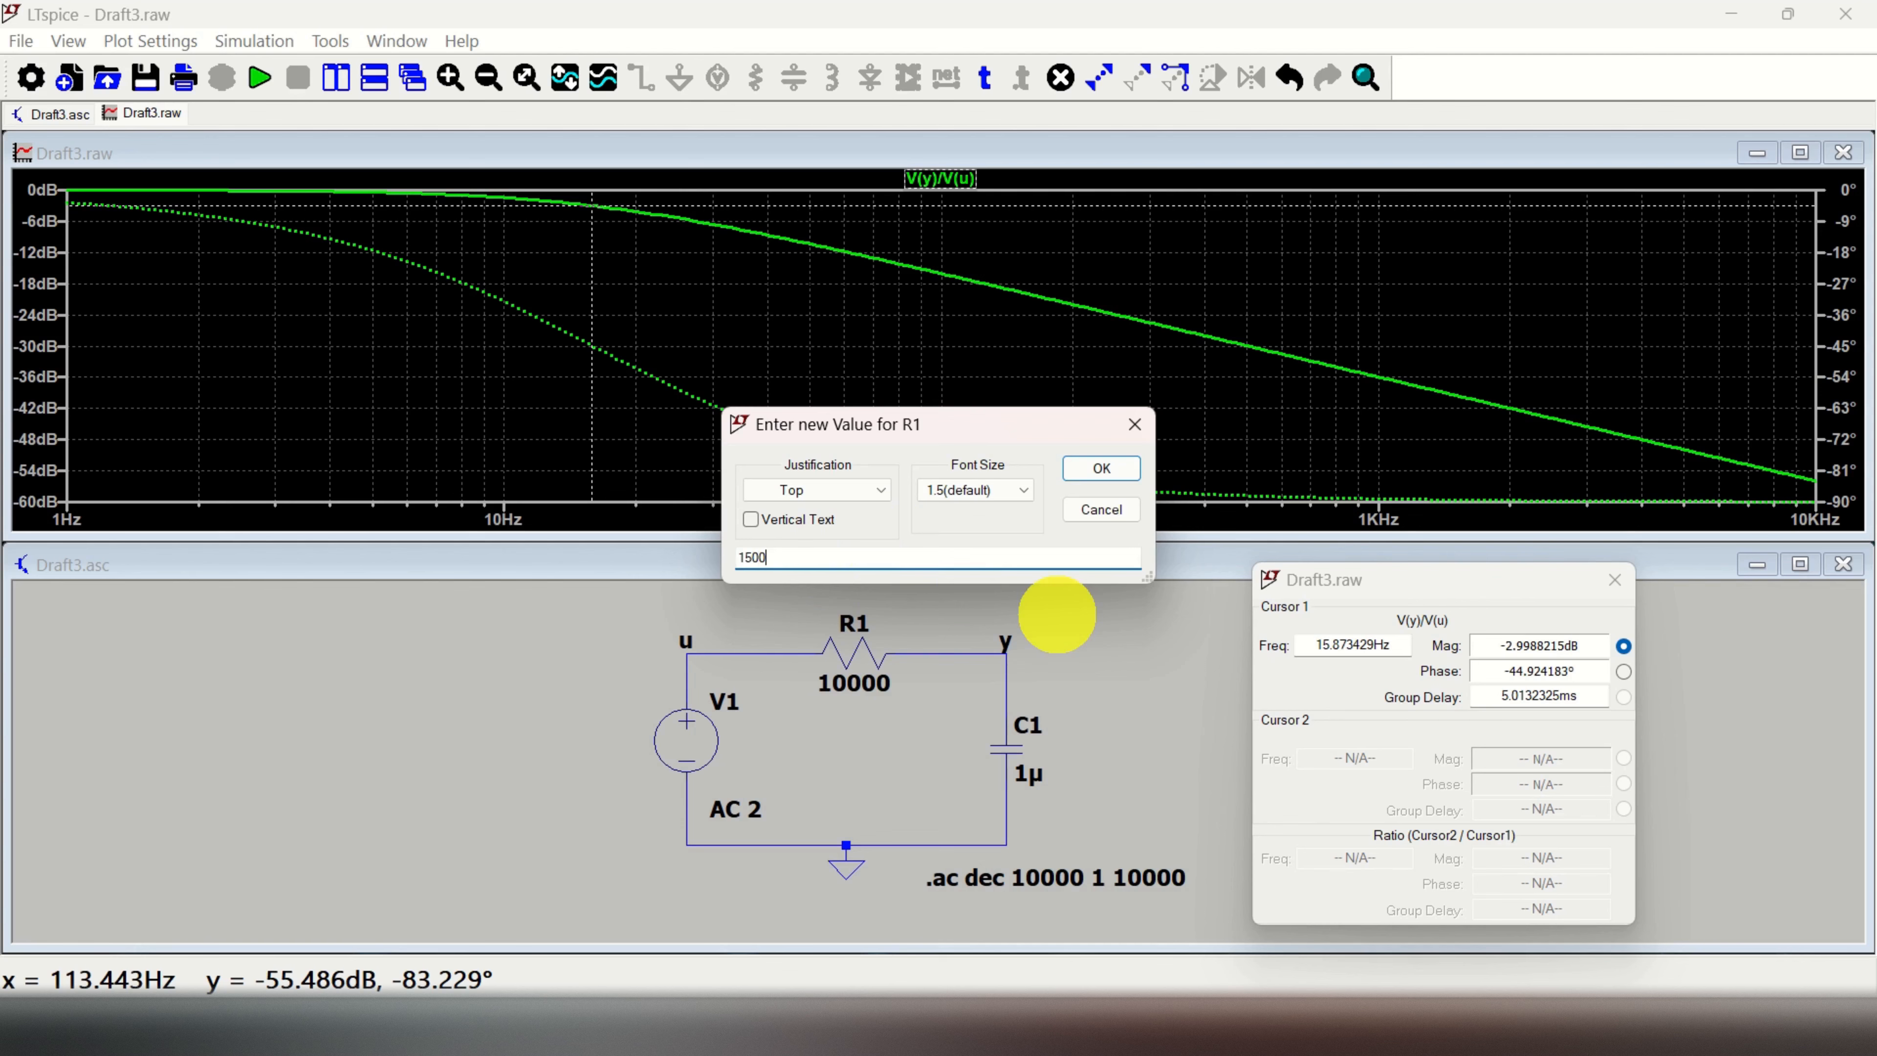
left_click(1101, 469)
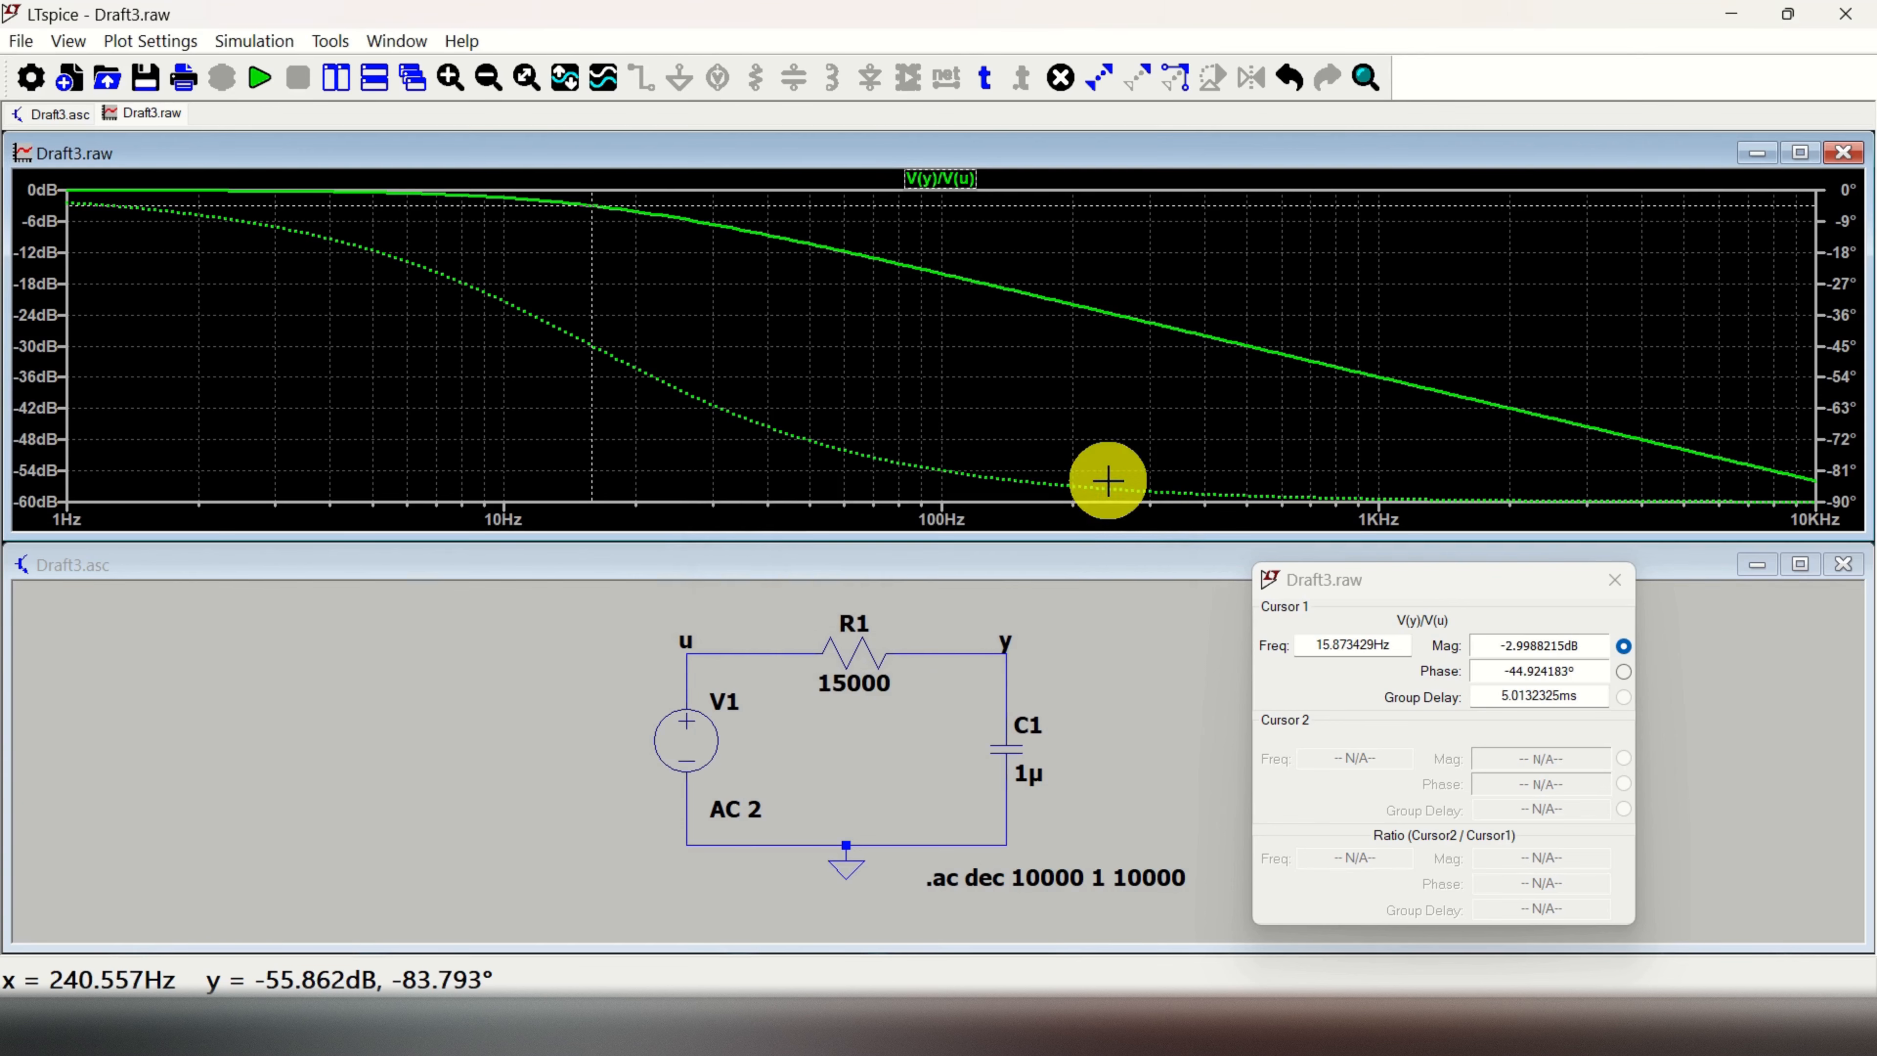
right_click(1031, 774)
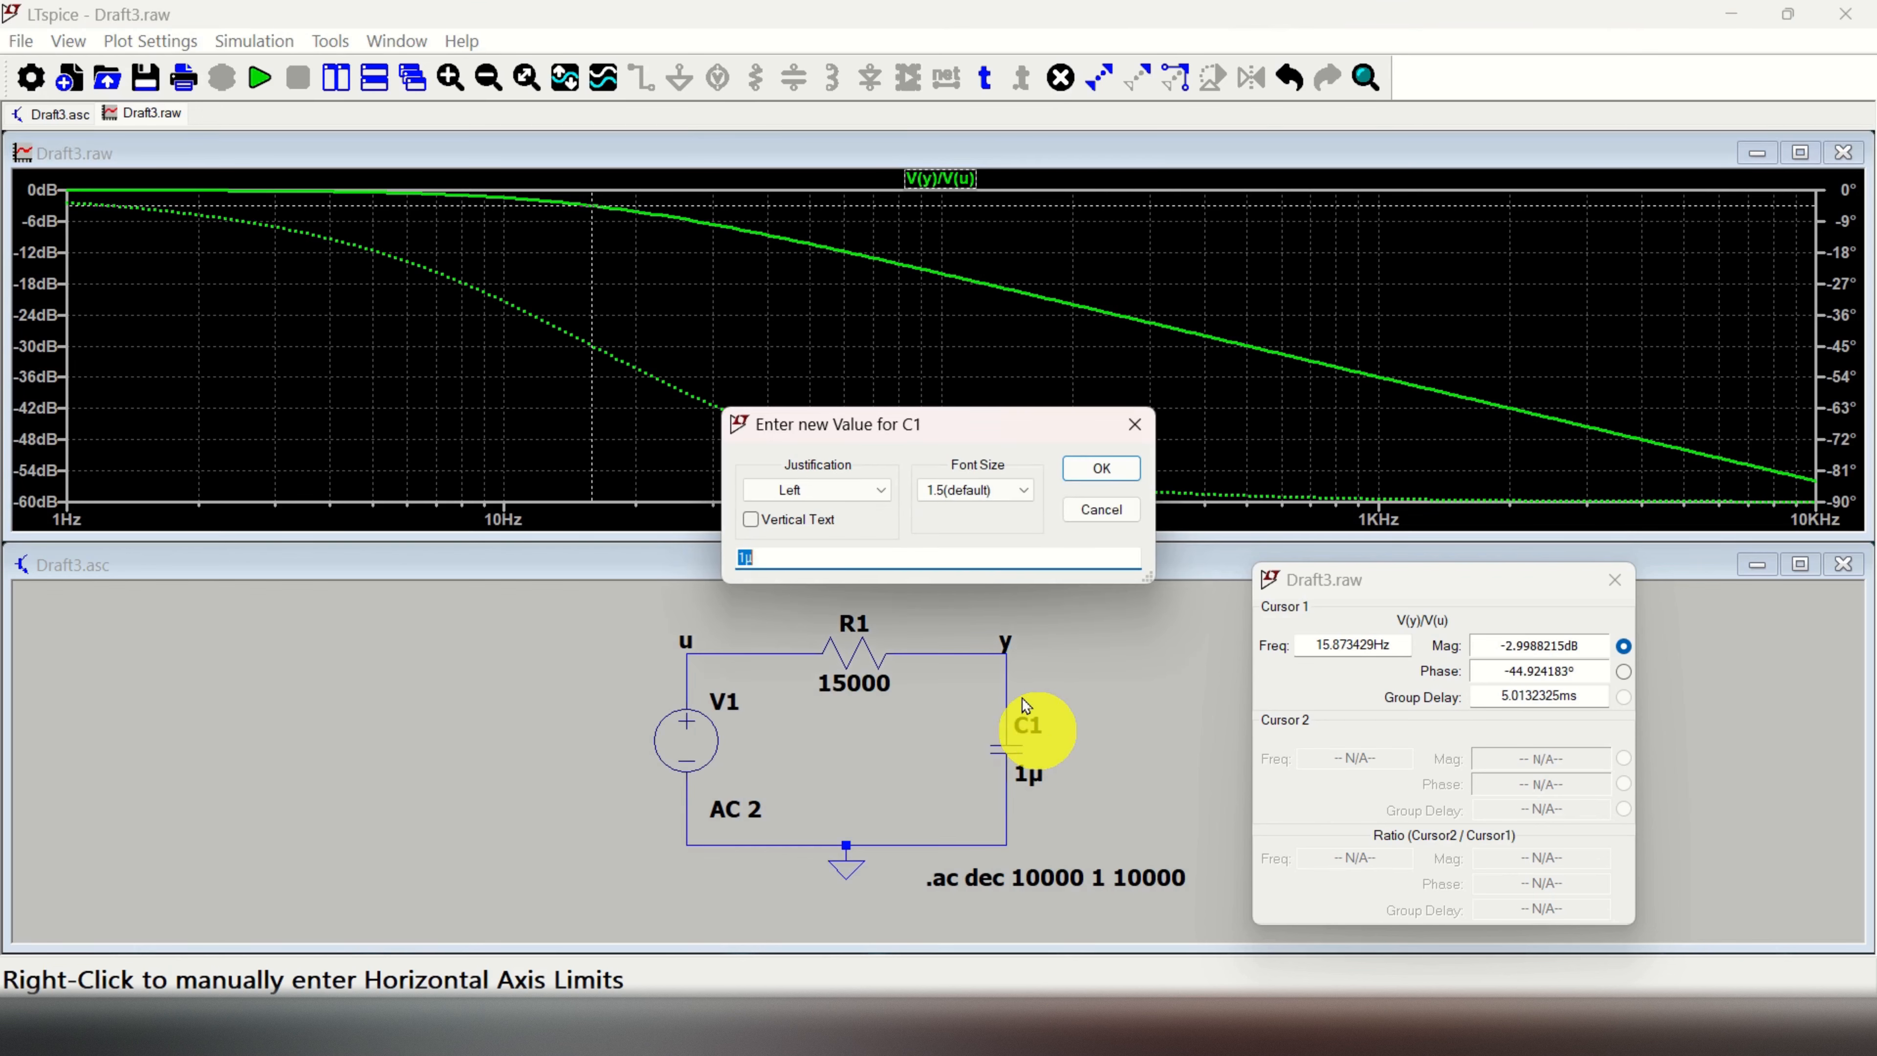
left_click(779, 556)
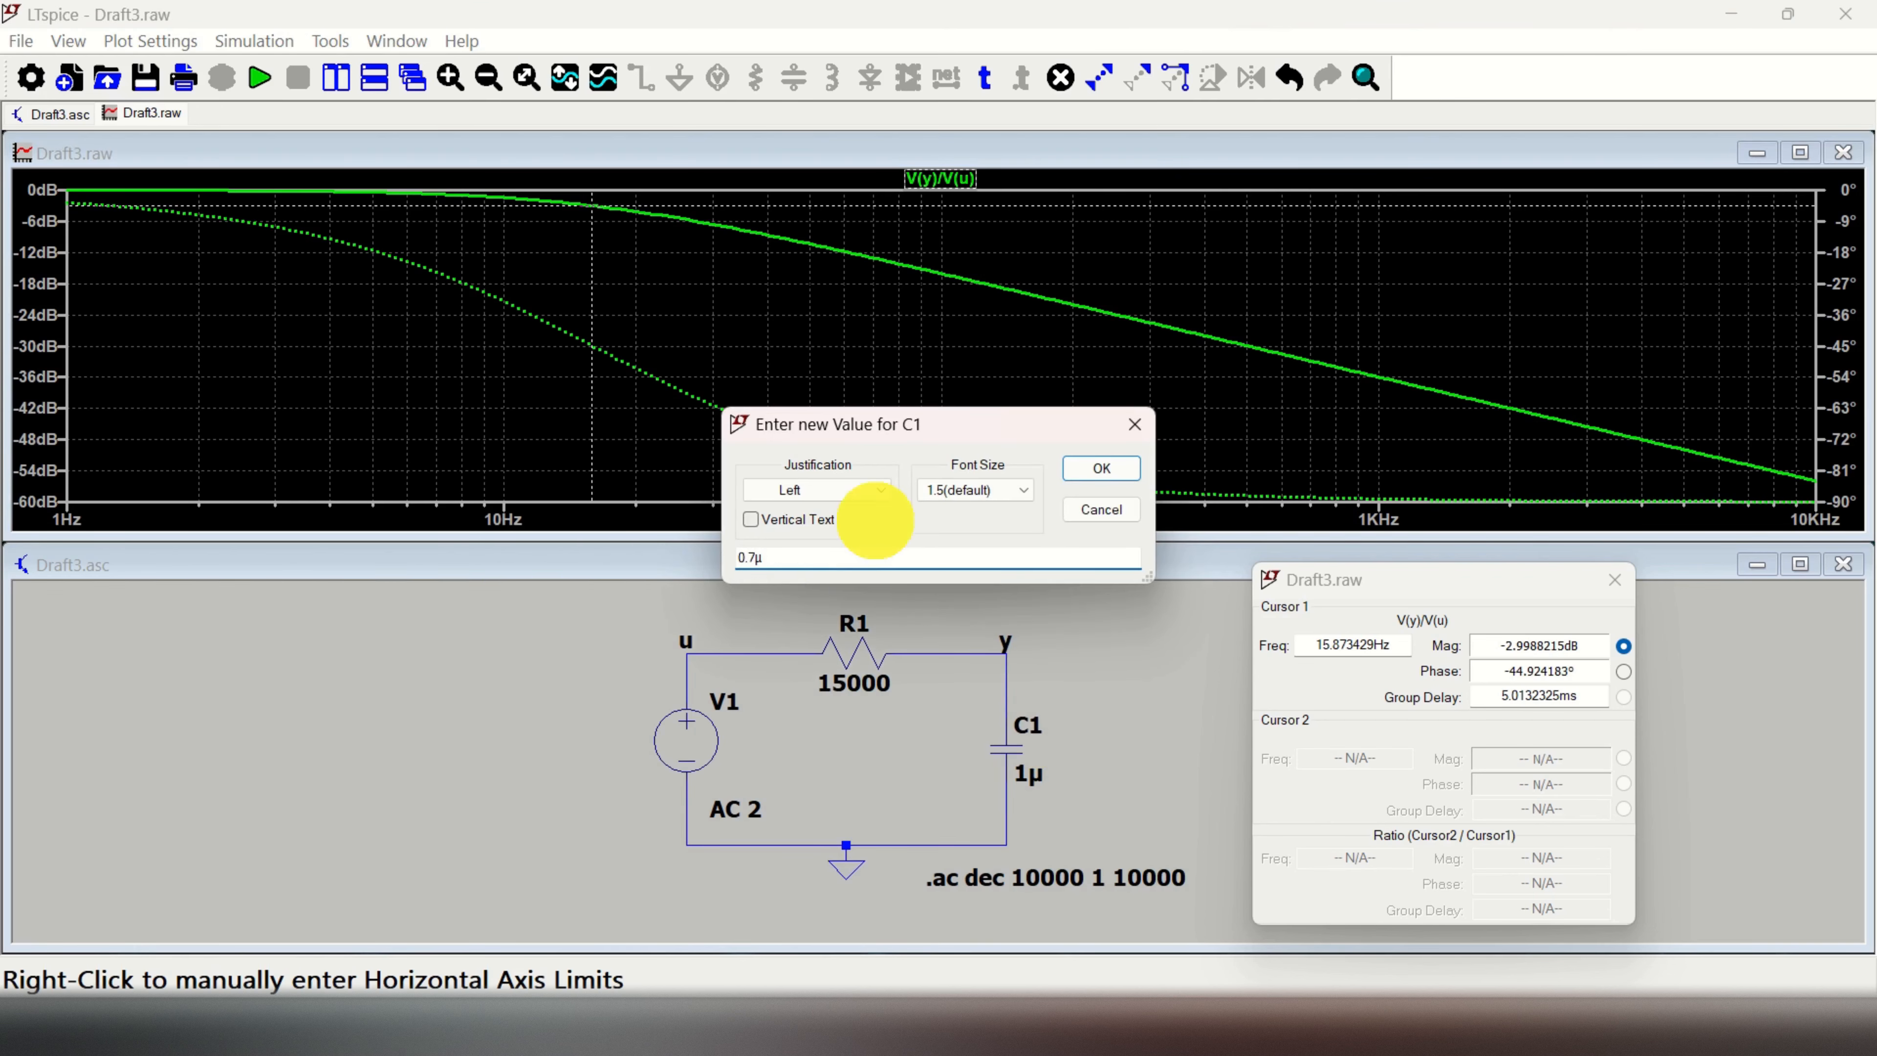
type("0.7")
left_click(1101, 467)
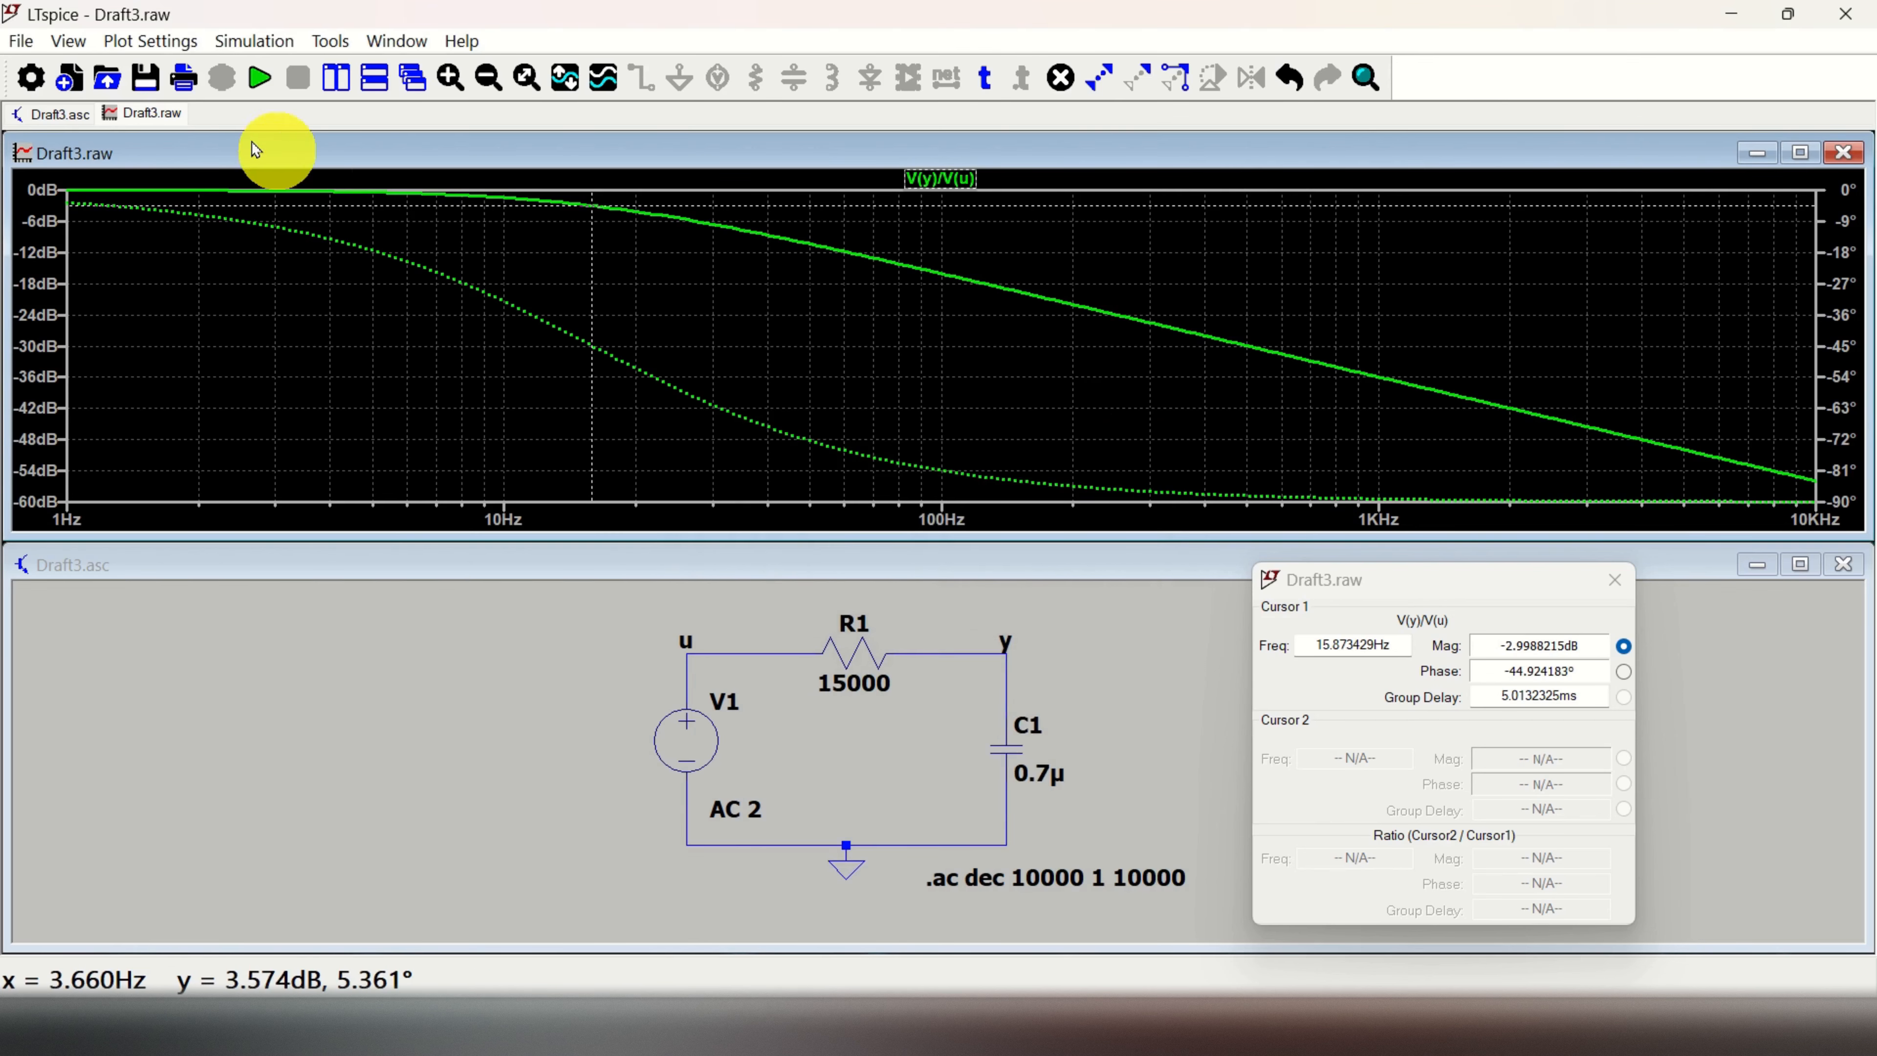
left_click(252, 92)
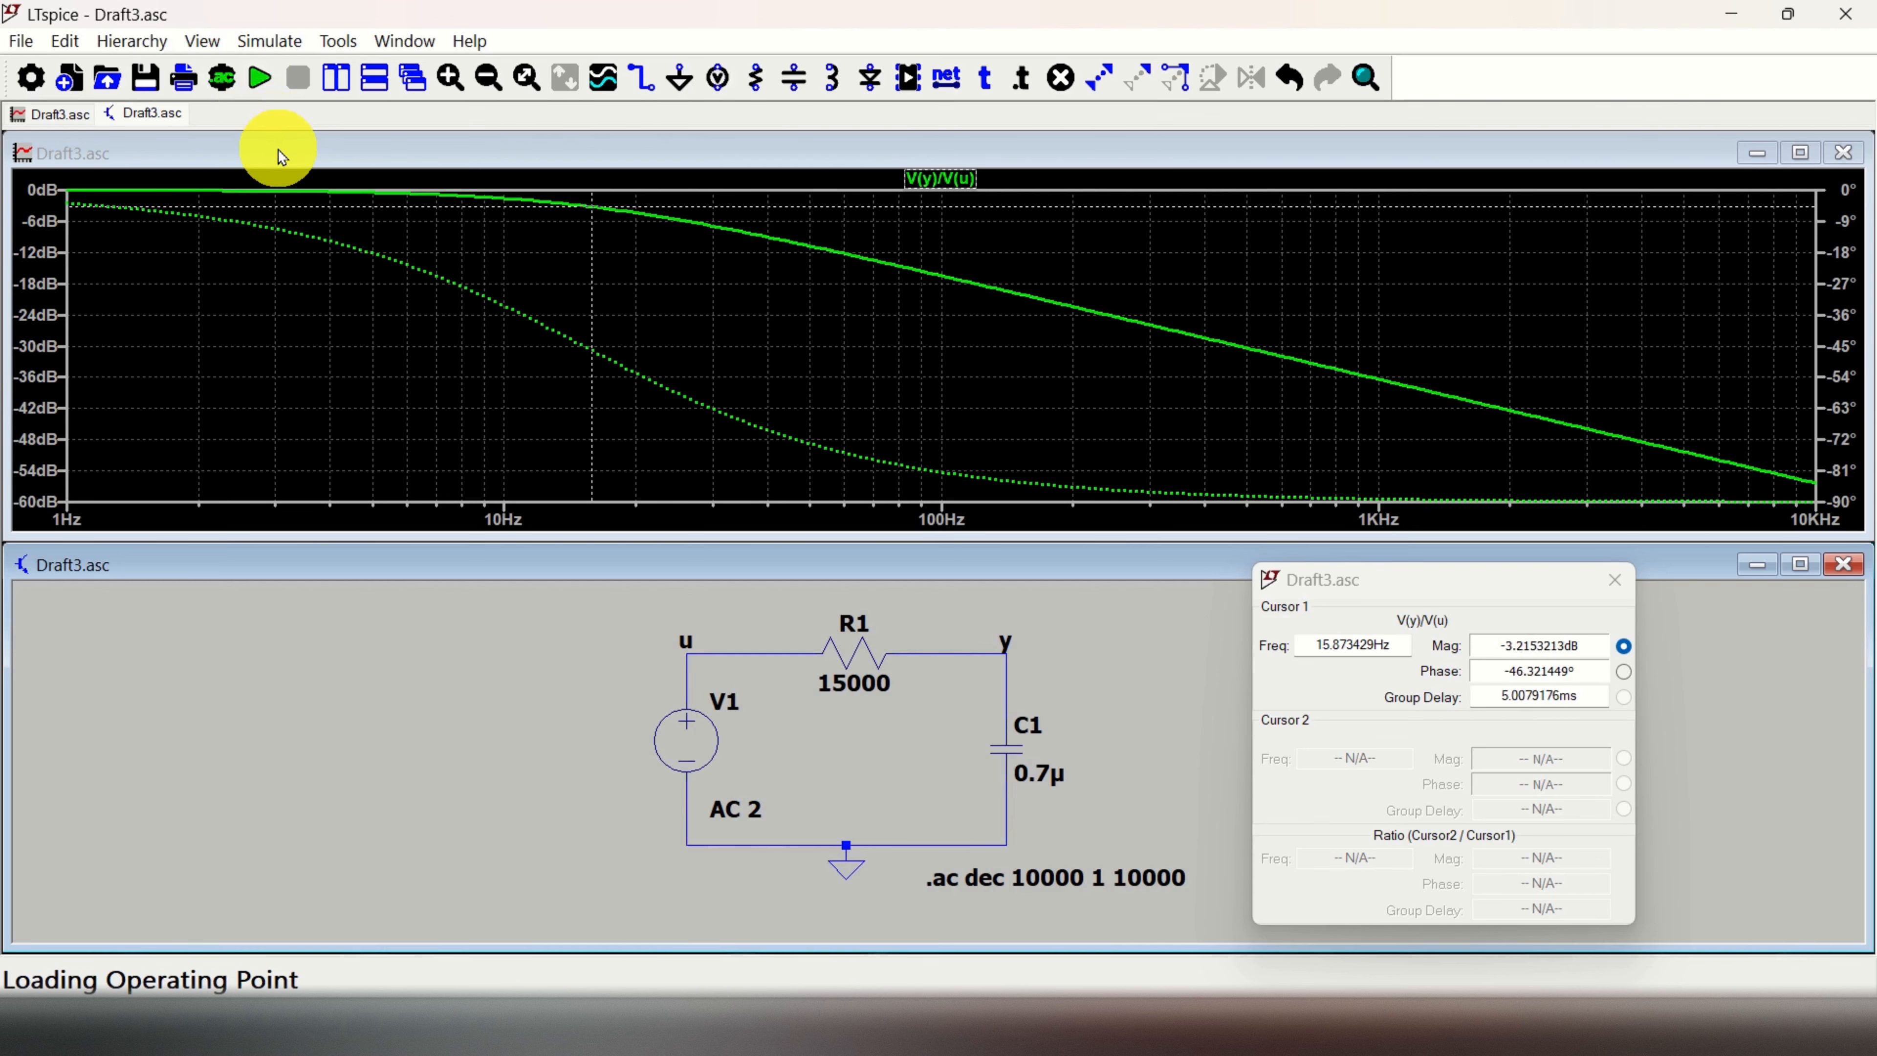
Set R1 to 20000 and C1 to 0.1µ in the schematic and rerun the AC simulation
right_click(858, 695)
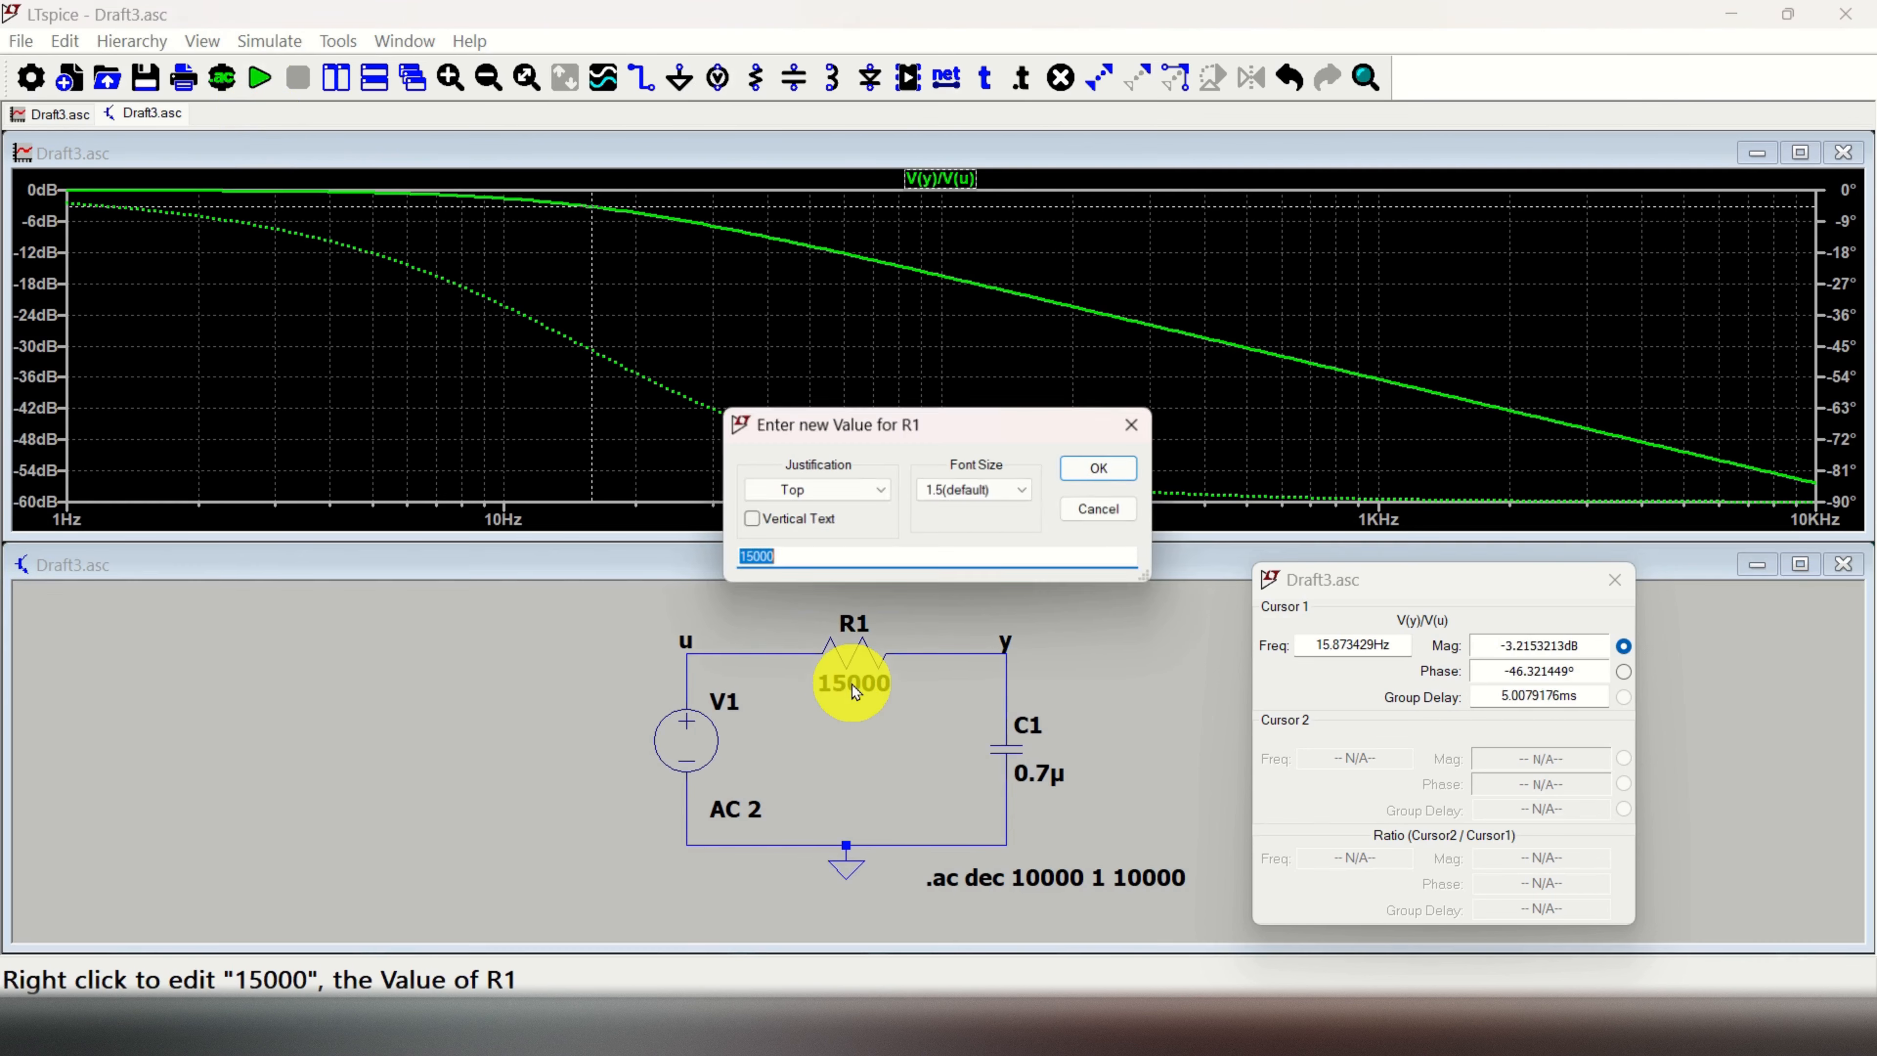
left_click(788, 556)
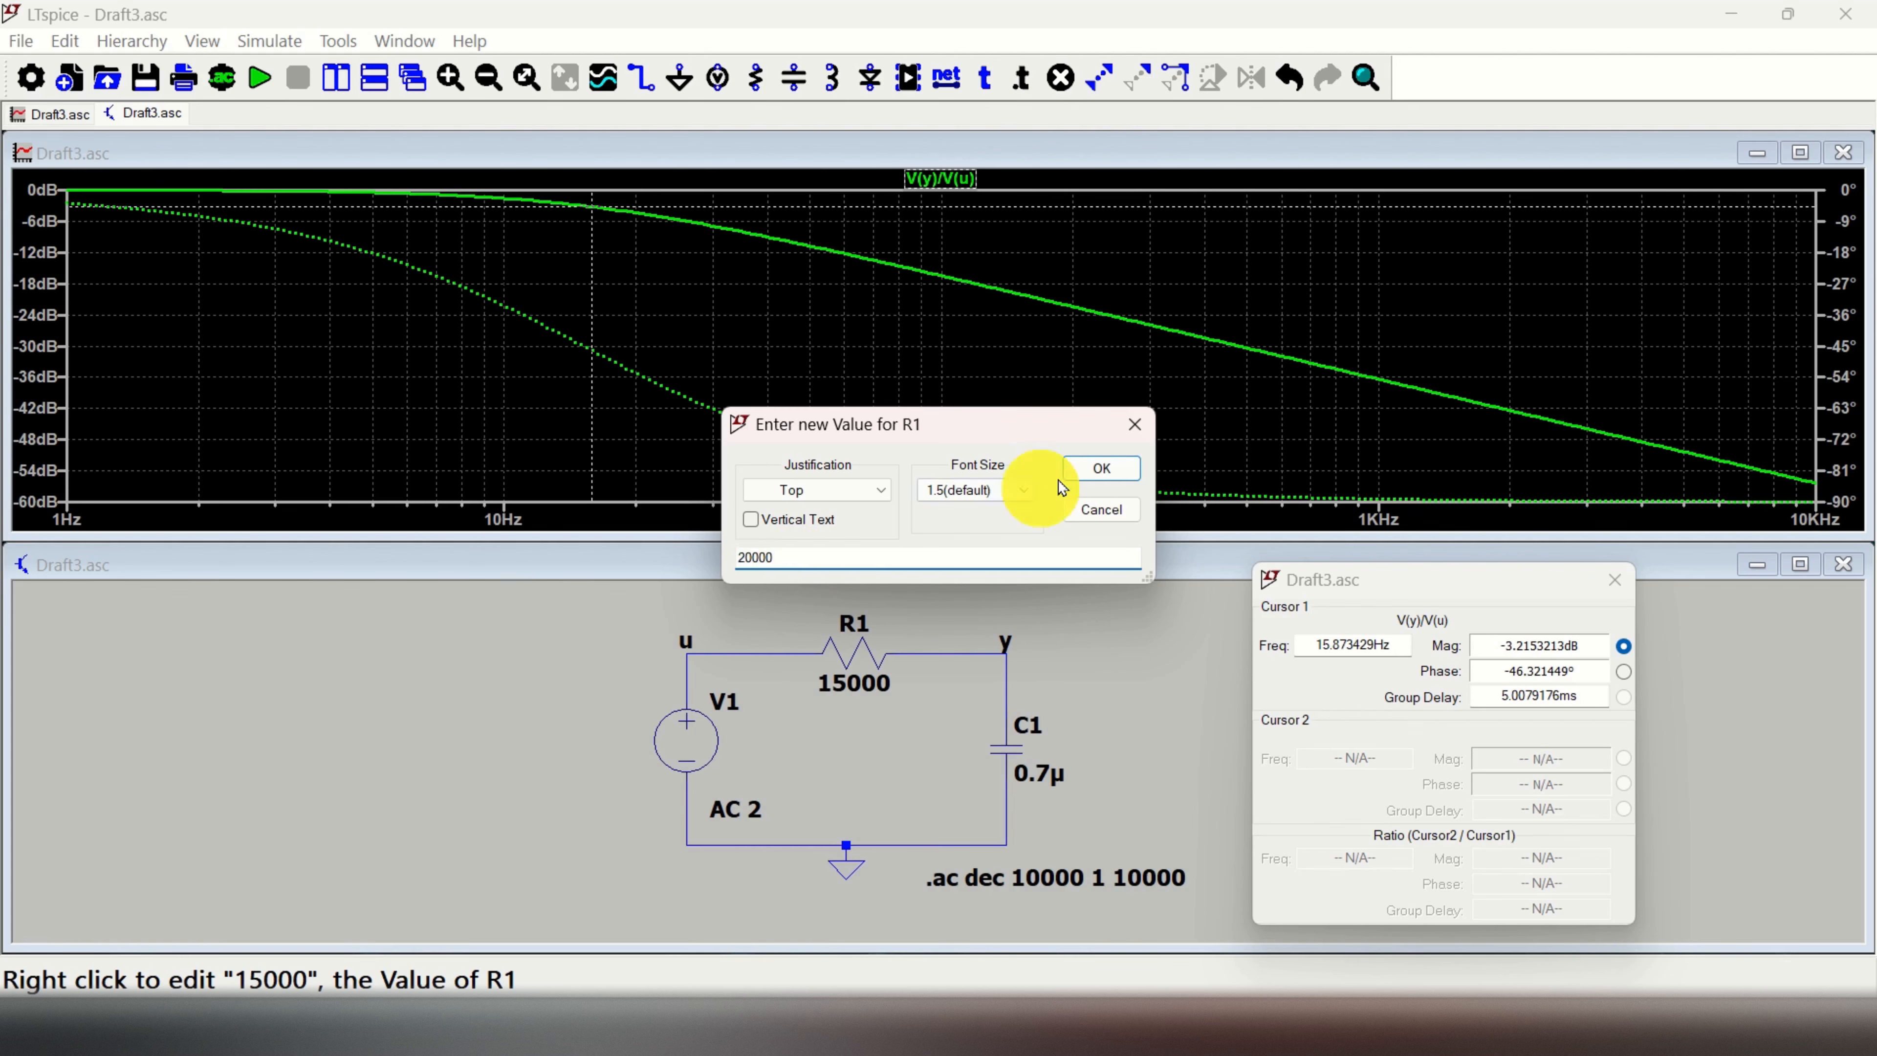
left_click(1109, 467)
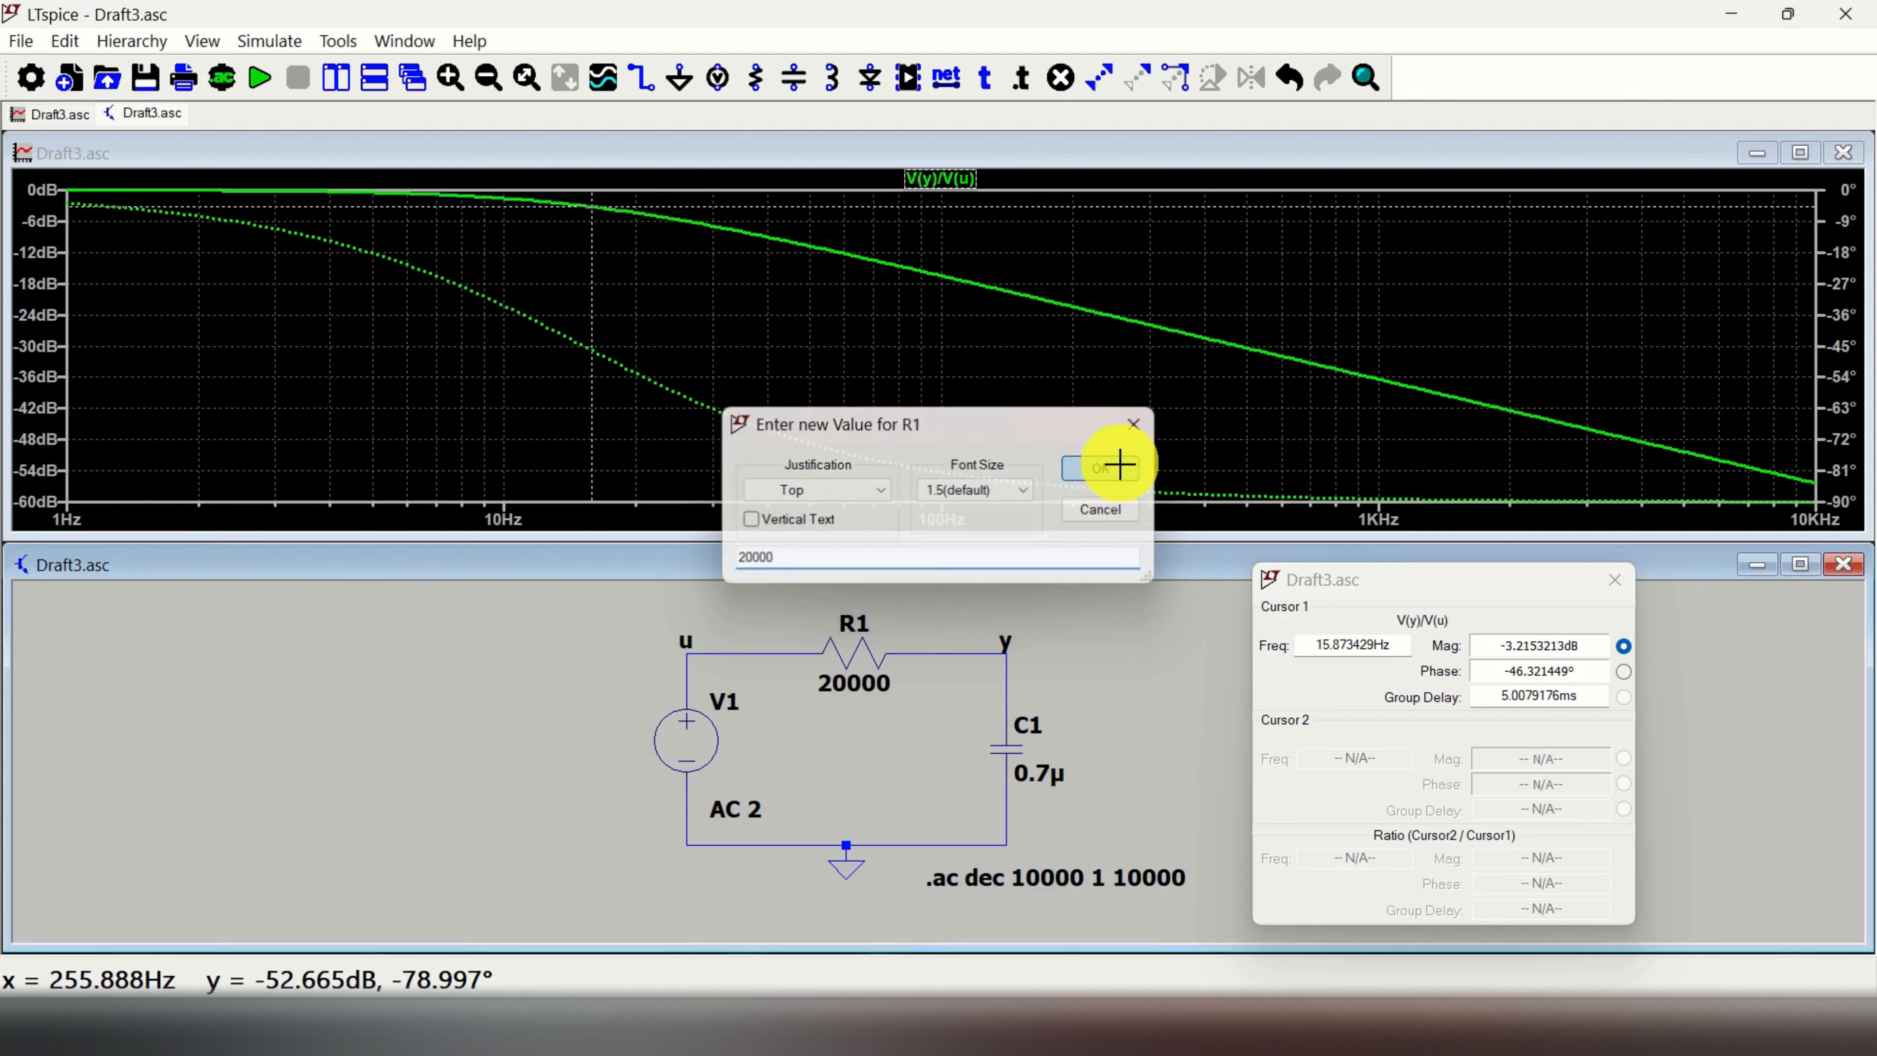
right_click(1037, 773)
left_click(799, 555)
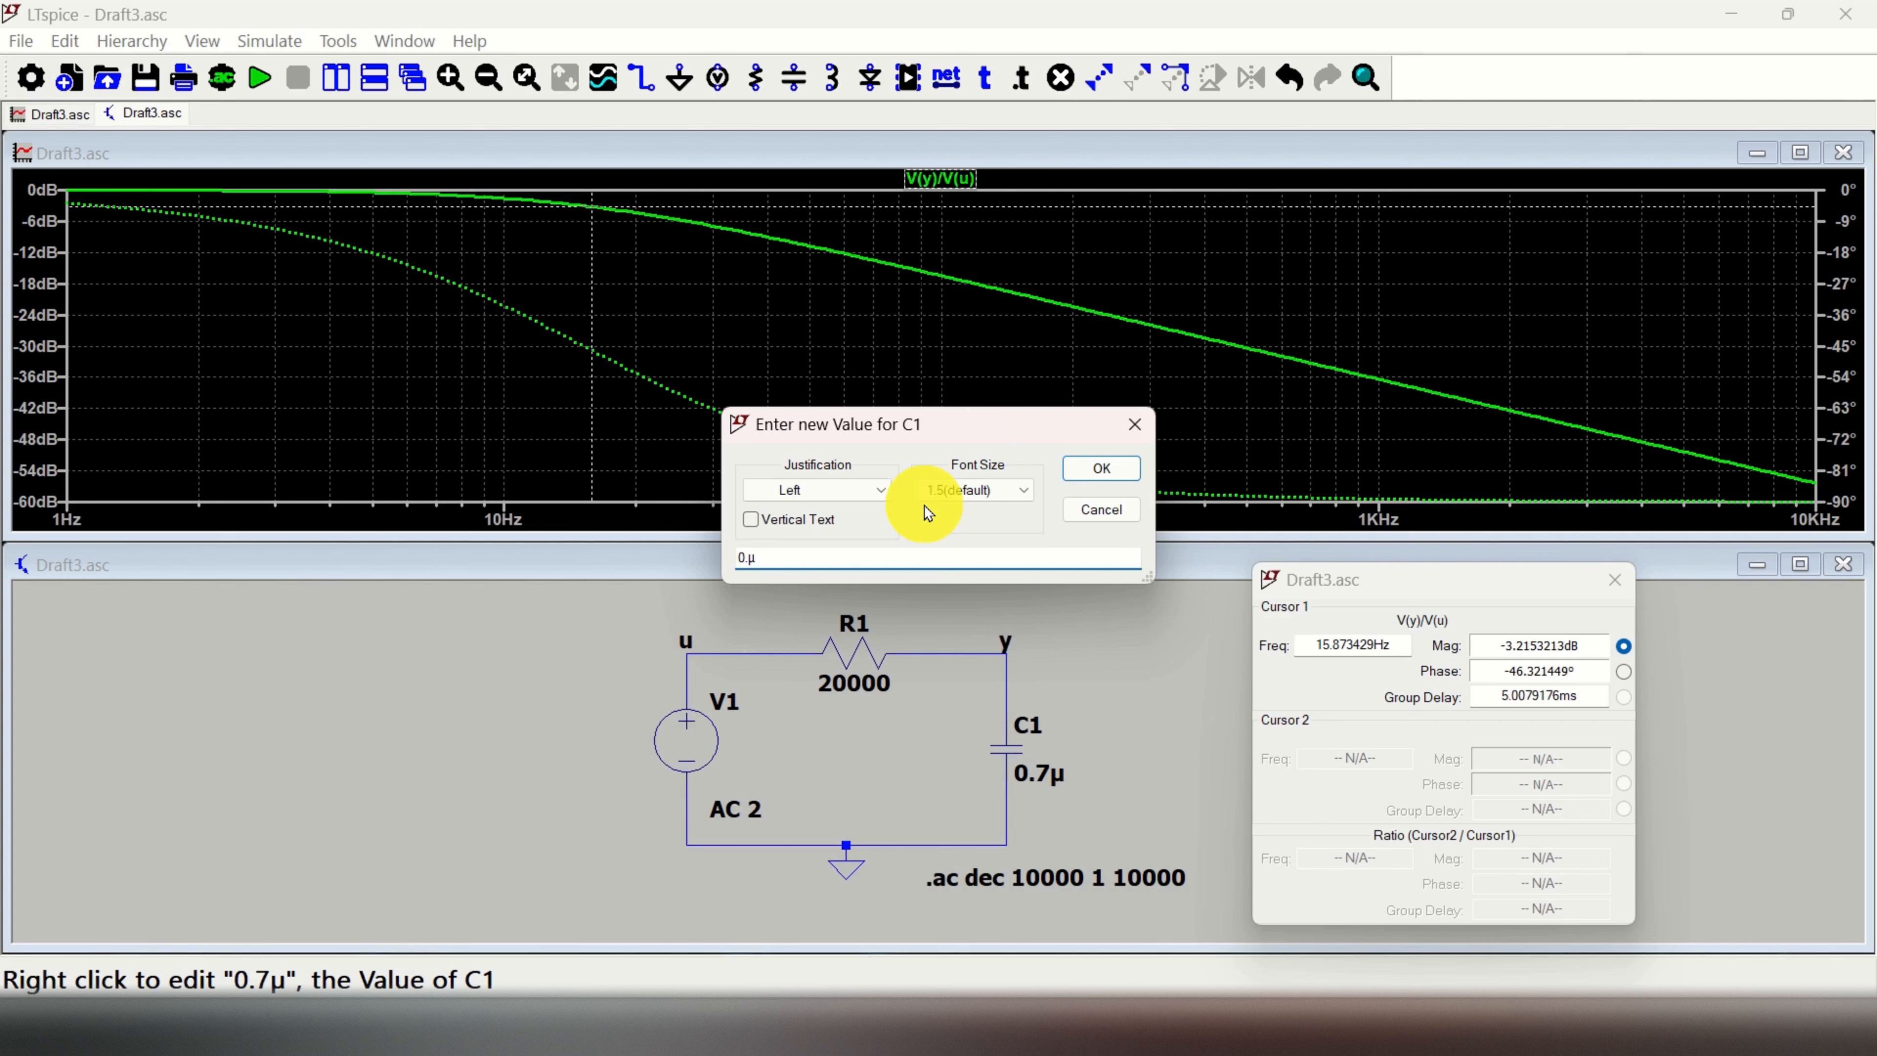
left_click(1086, 474)
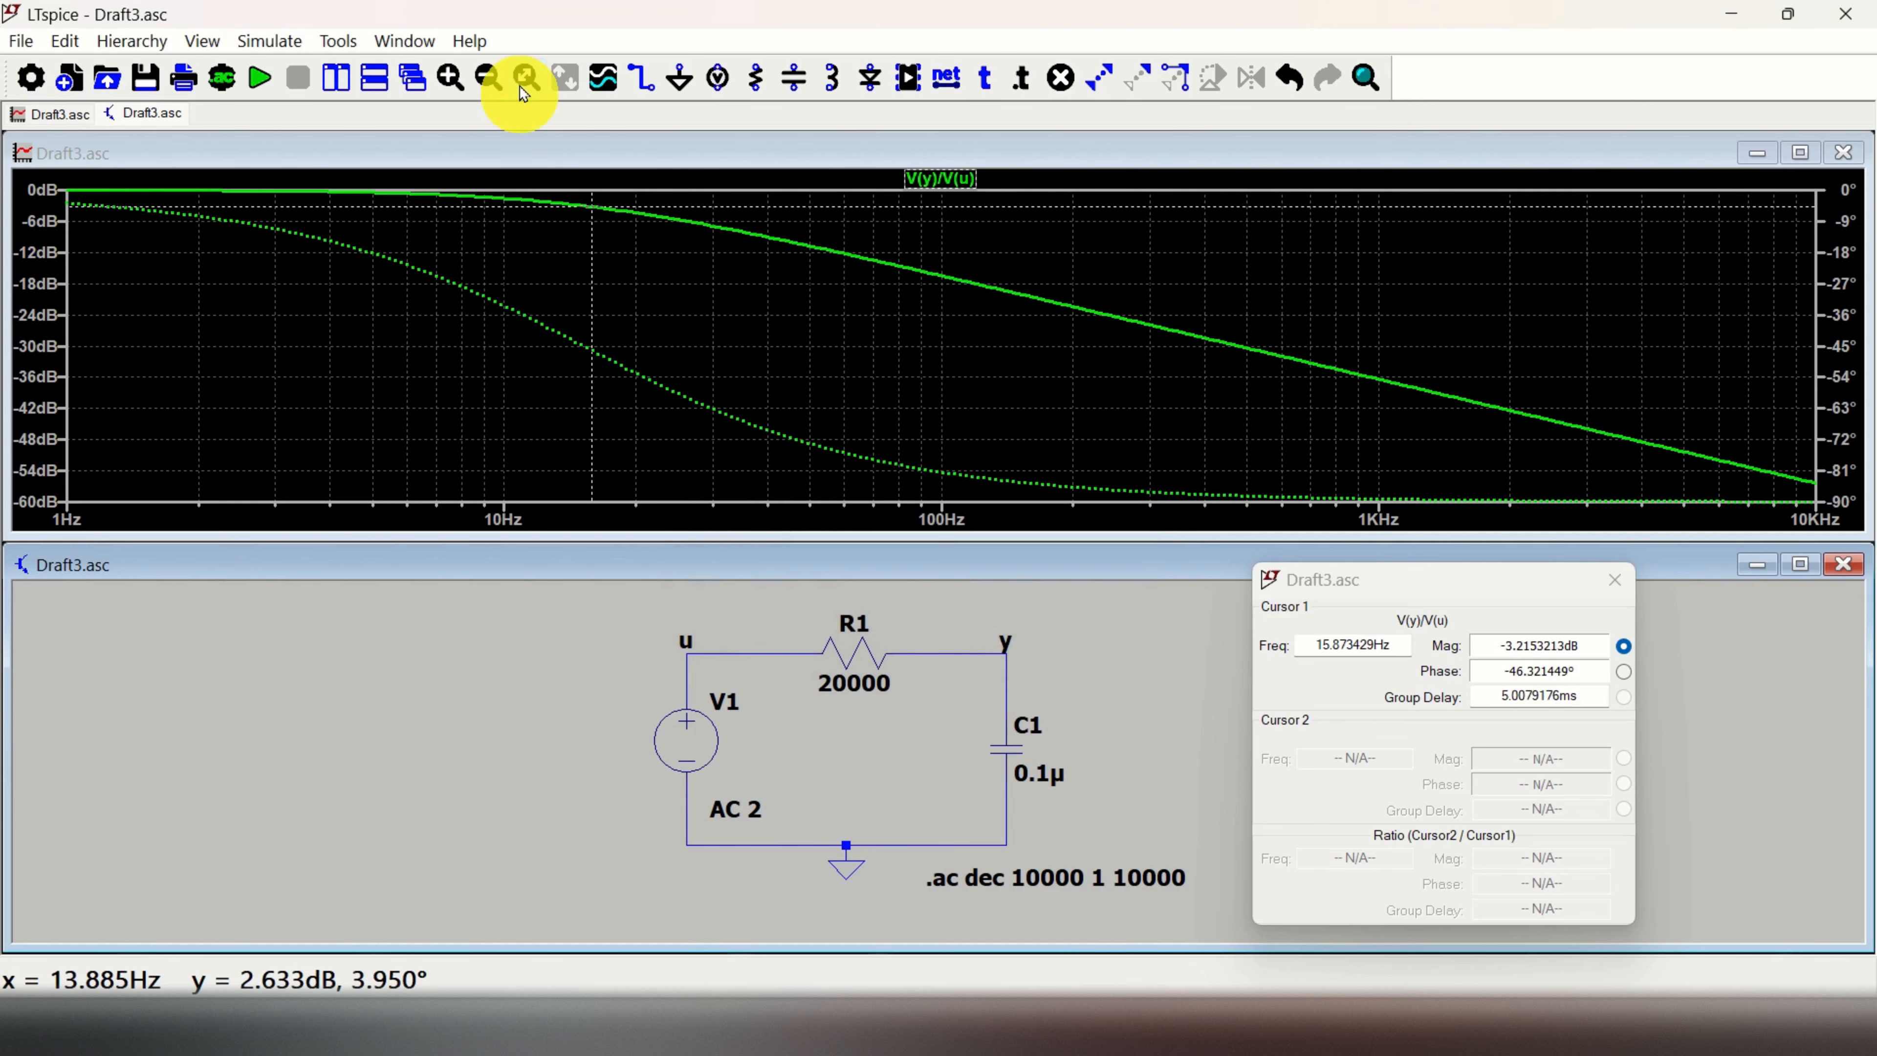
left_click(264, 77)
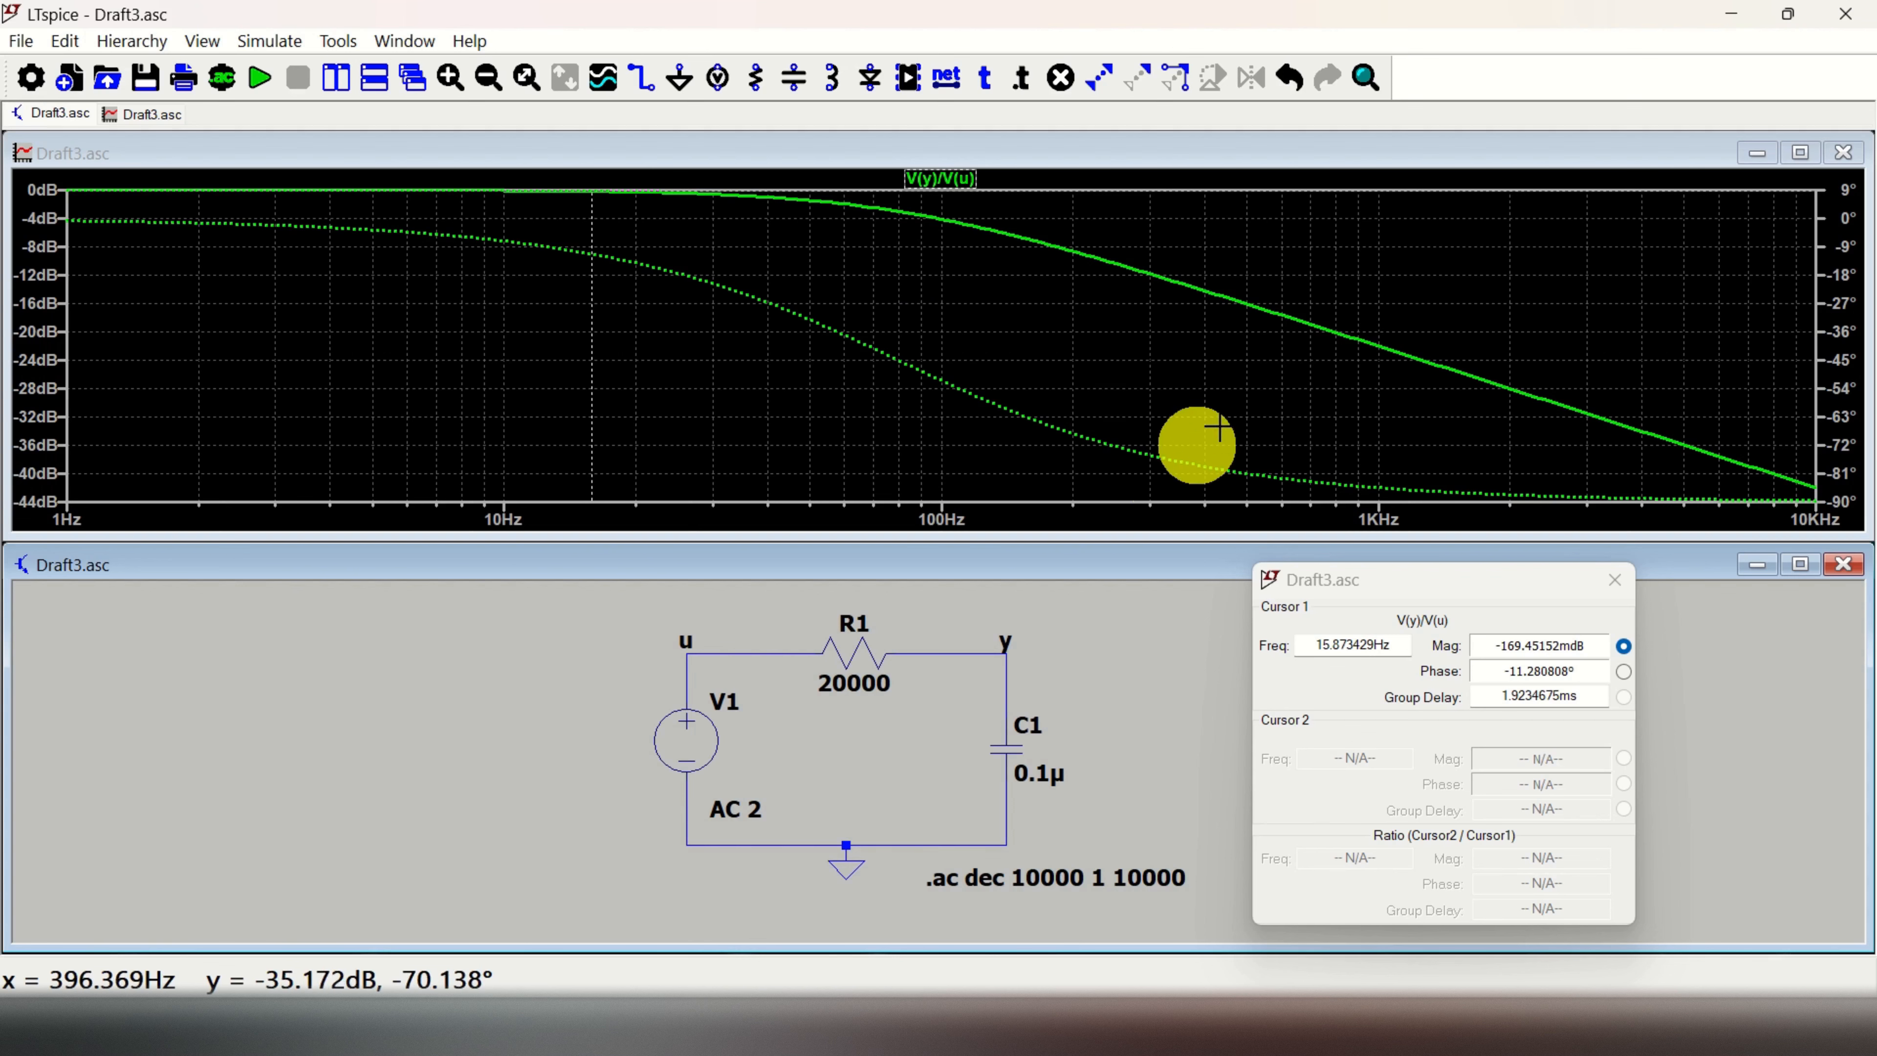
Switch to Spyder and set the resistance R in untitled0.py to 20000
left_click(1086, 1028)
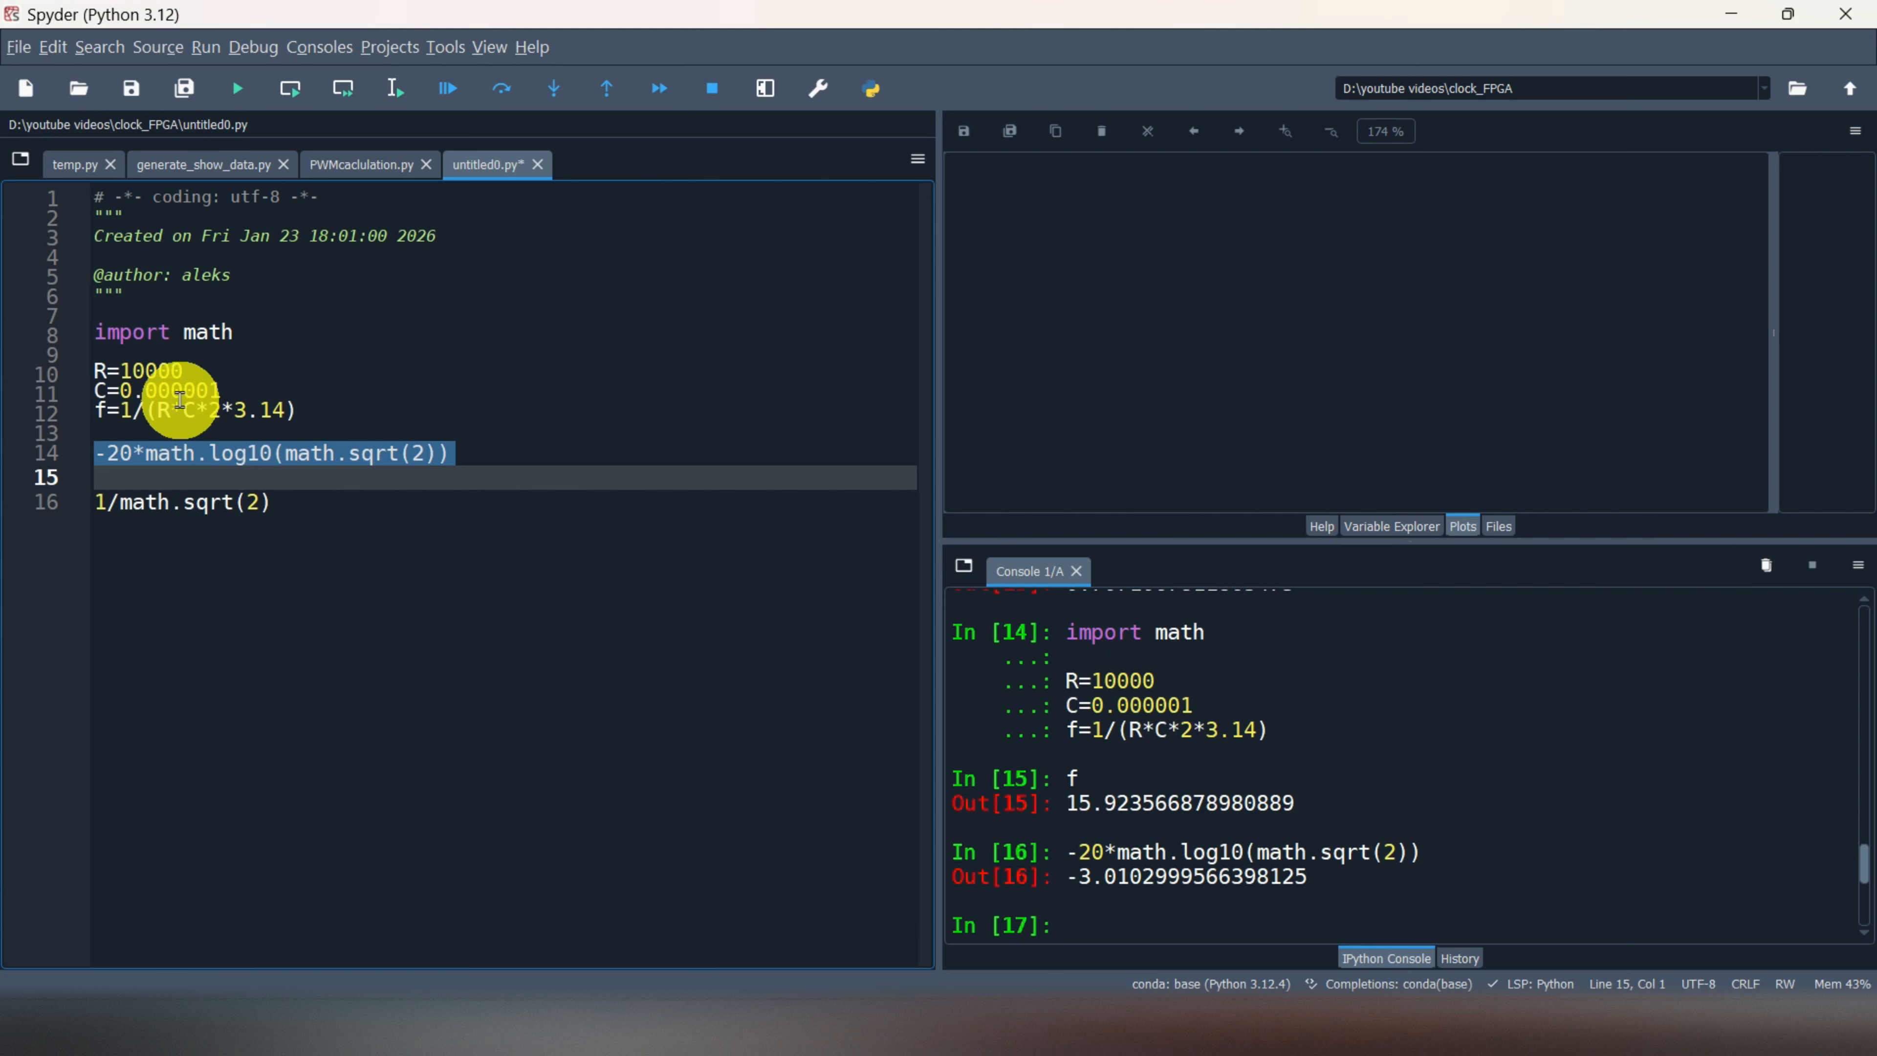
left_click(133, 380)
key("BackSpace")
type("2")
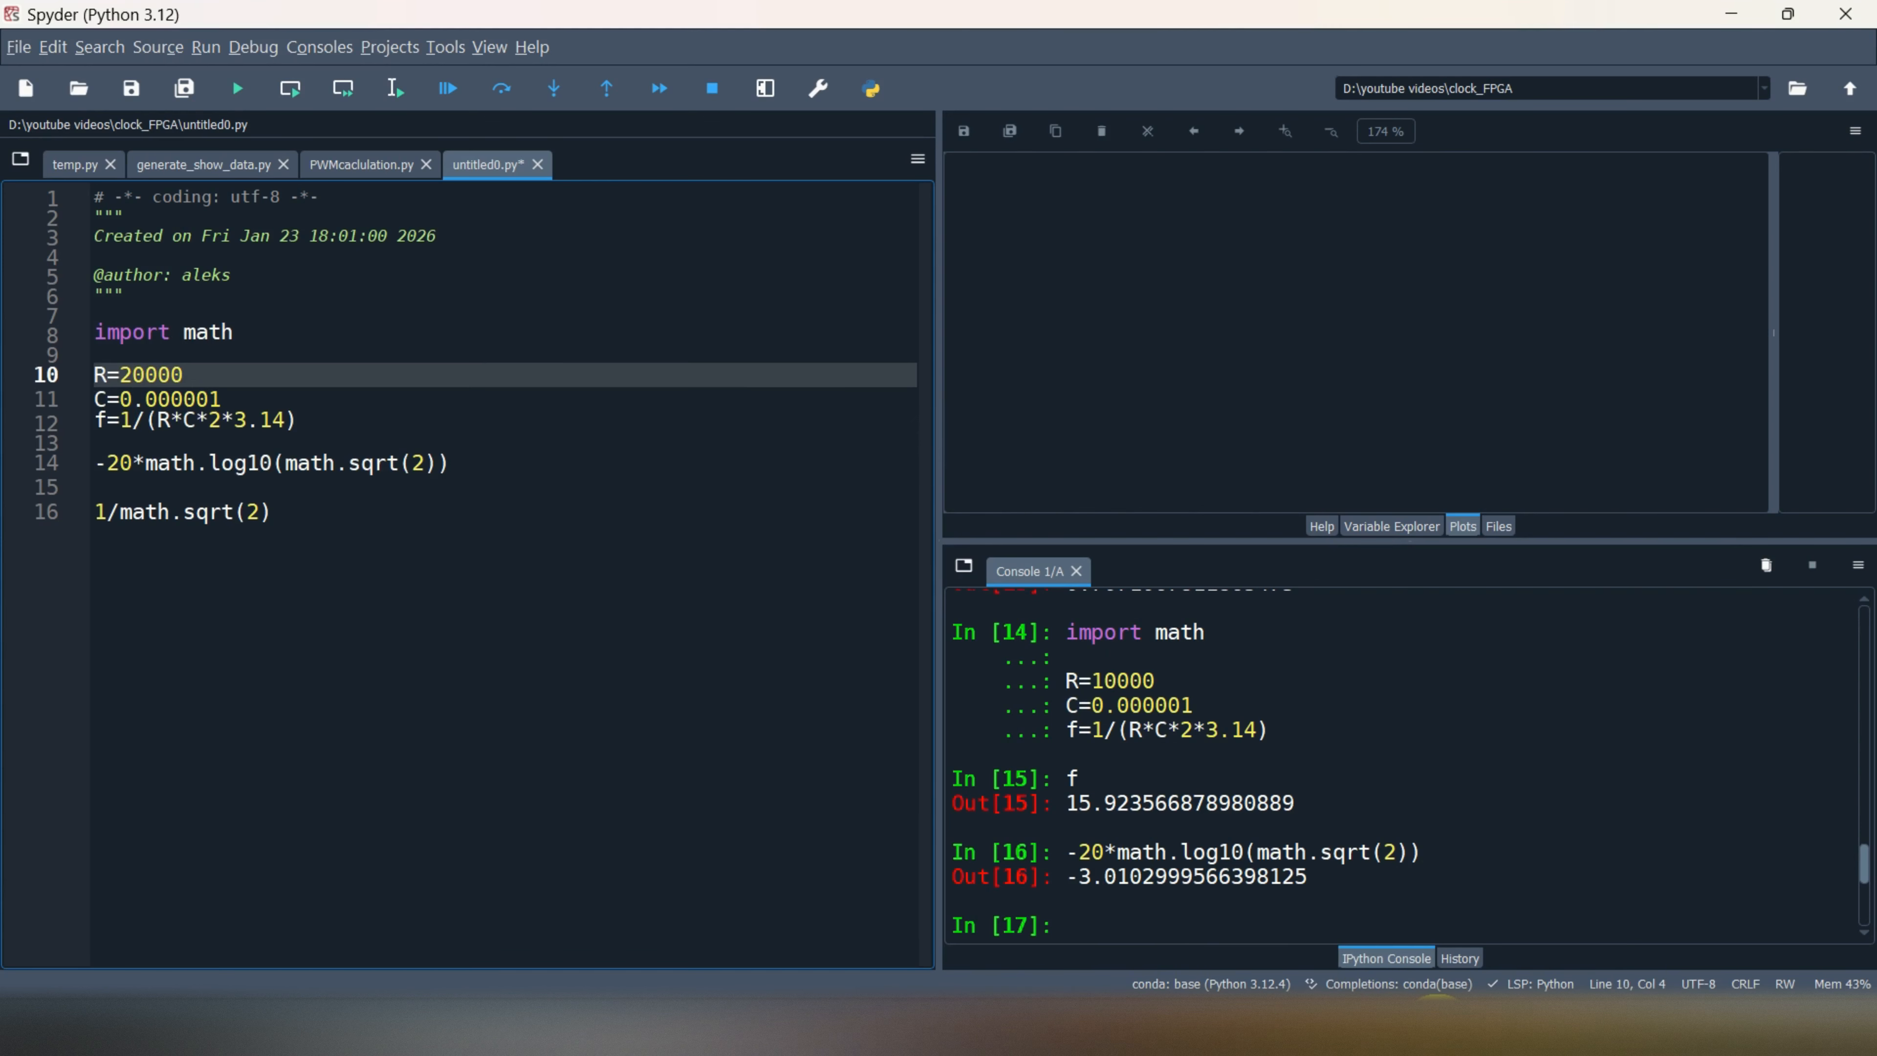
Check the capacitor value in LTspice, then set C in the Spyder script to 0.1*0.000001
left_click(1416, 982)
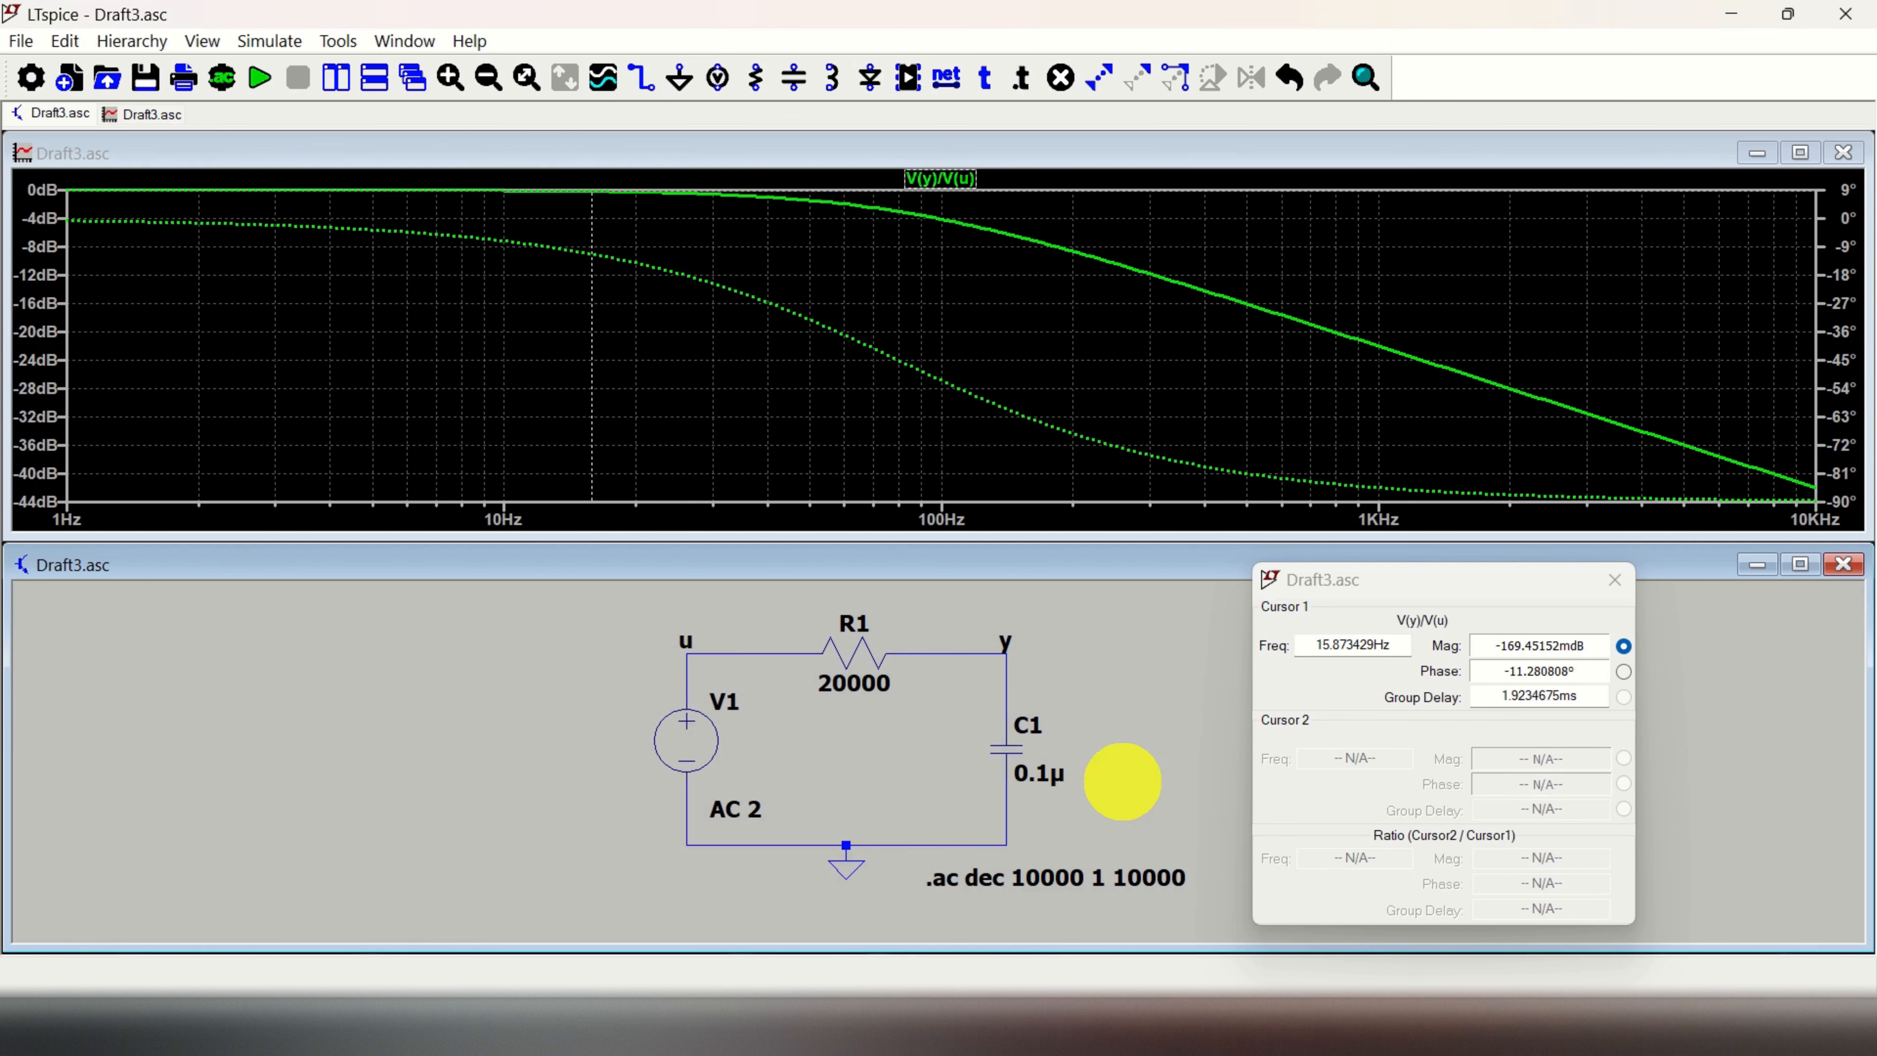
left_click(1053, 1025)
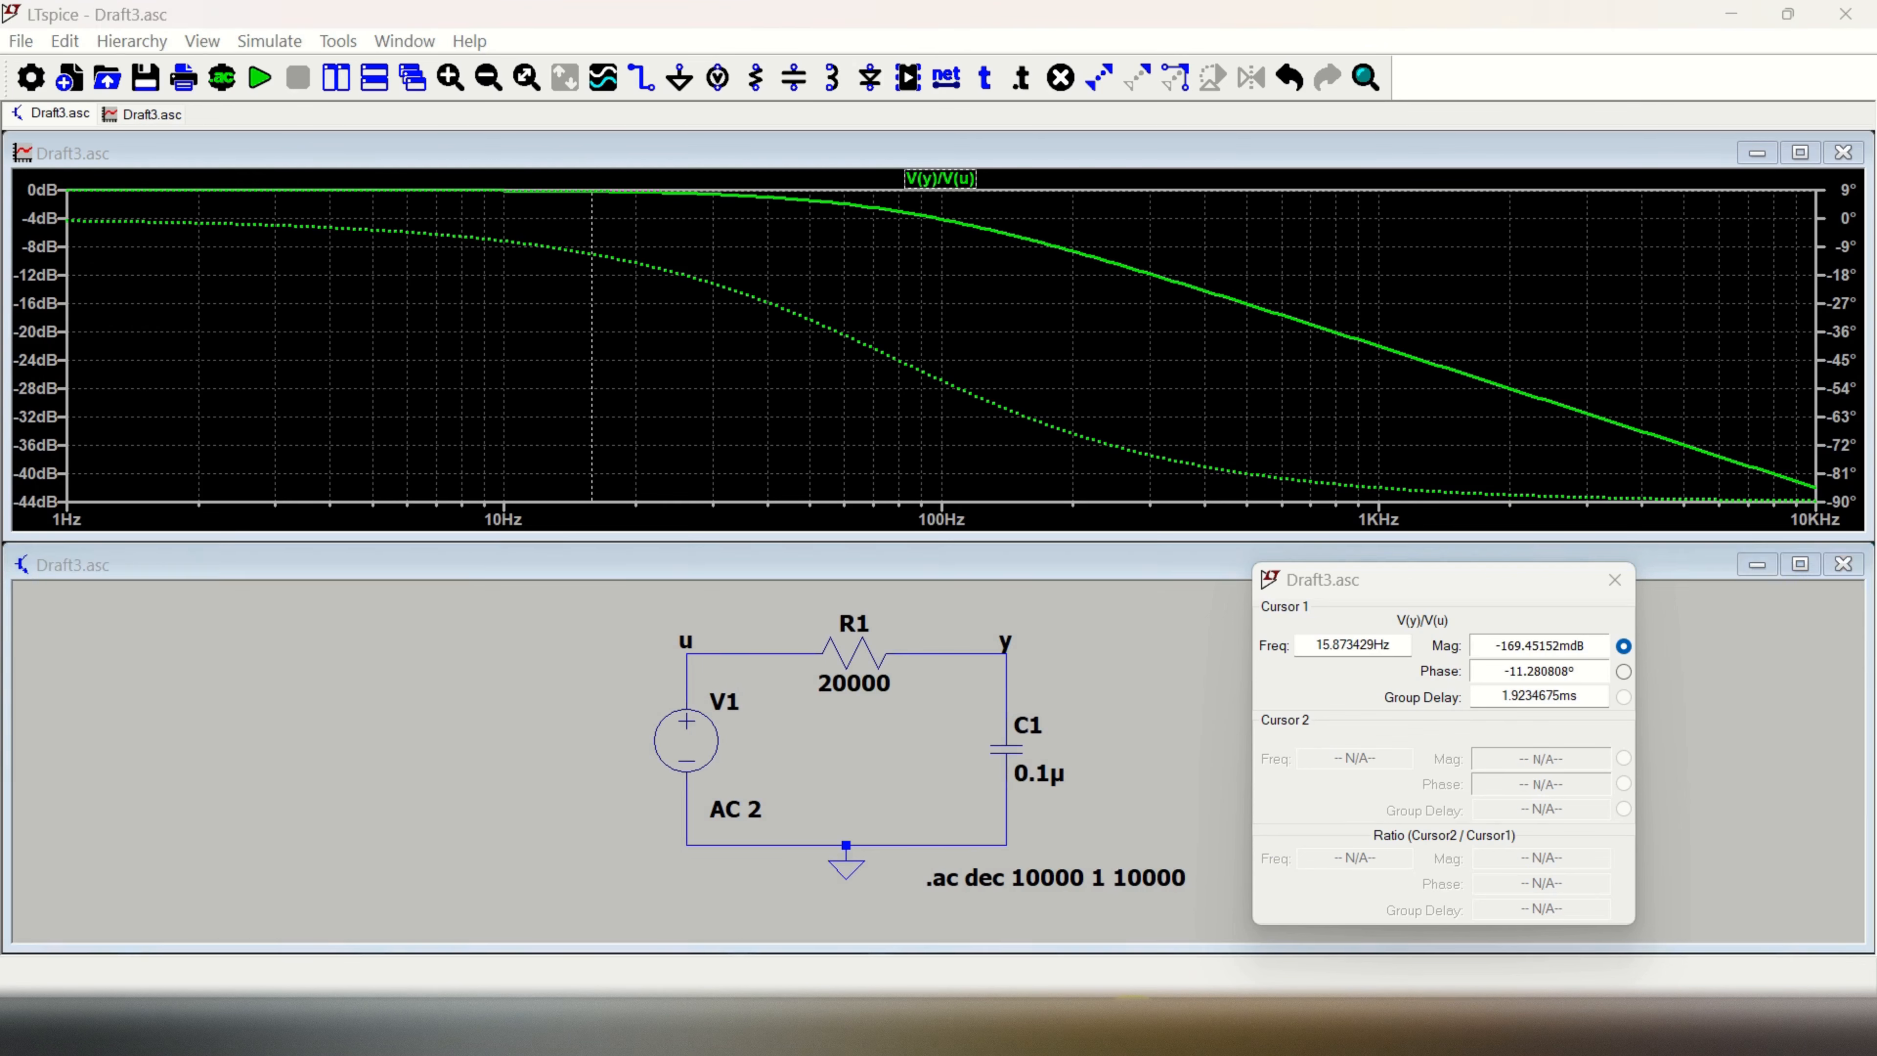
key("Down")
key("Down")
key("Down")
key("Up")
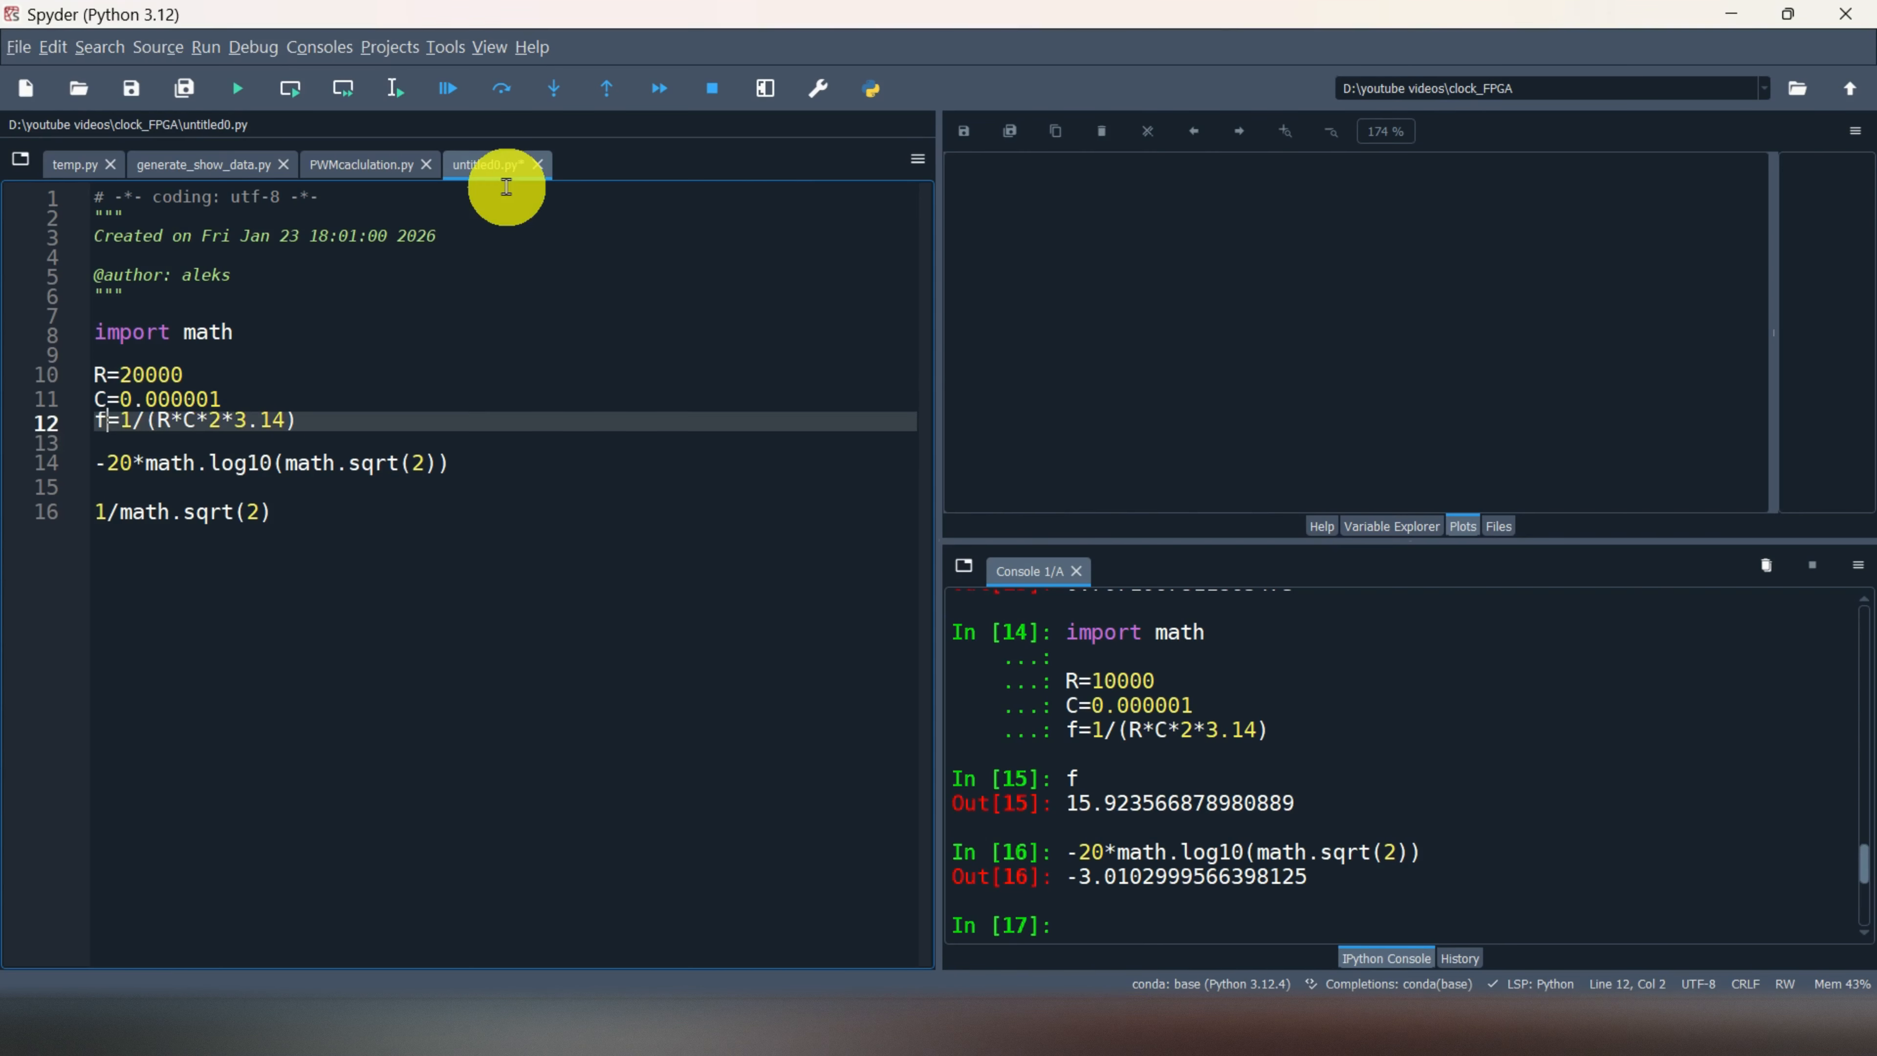
key("Up")
type("0.1")
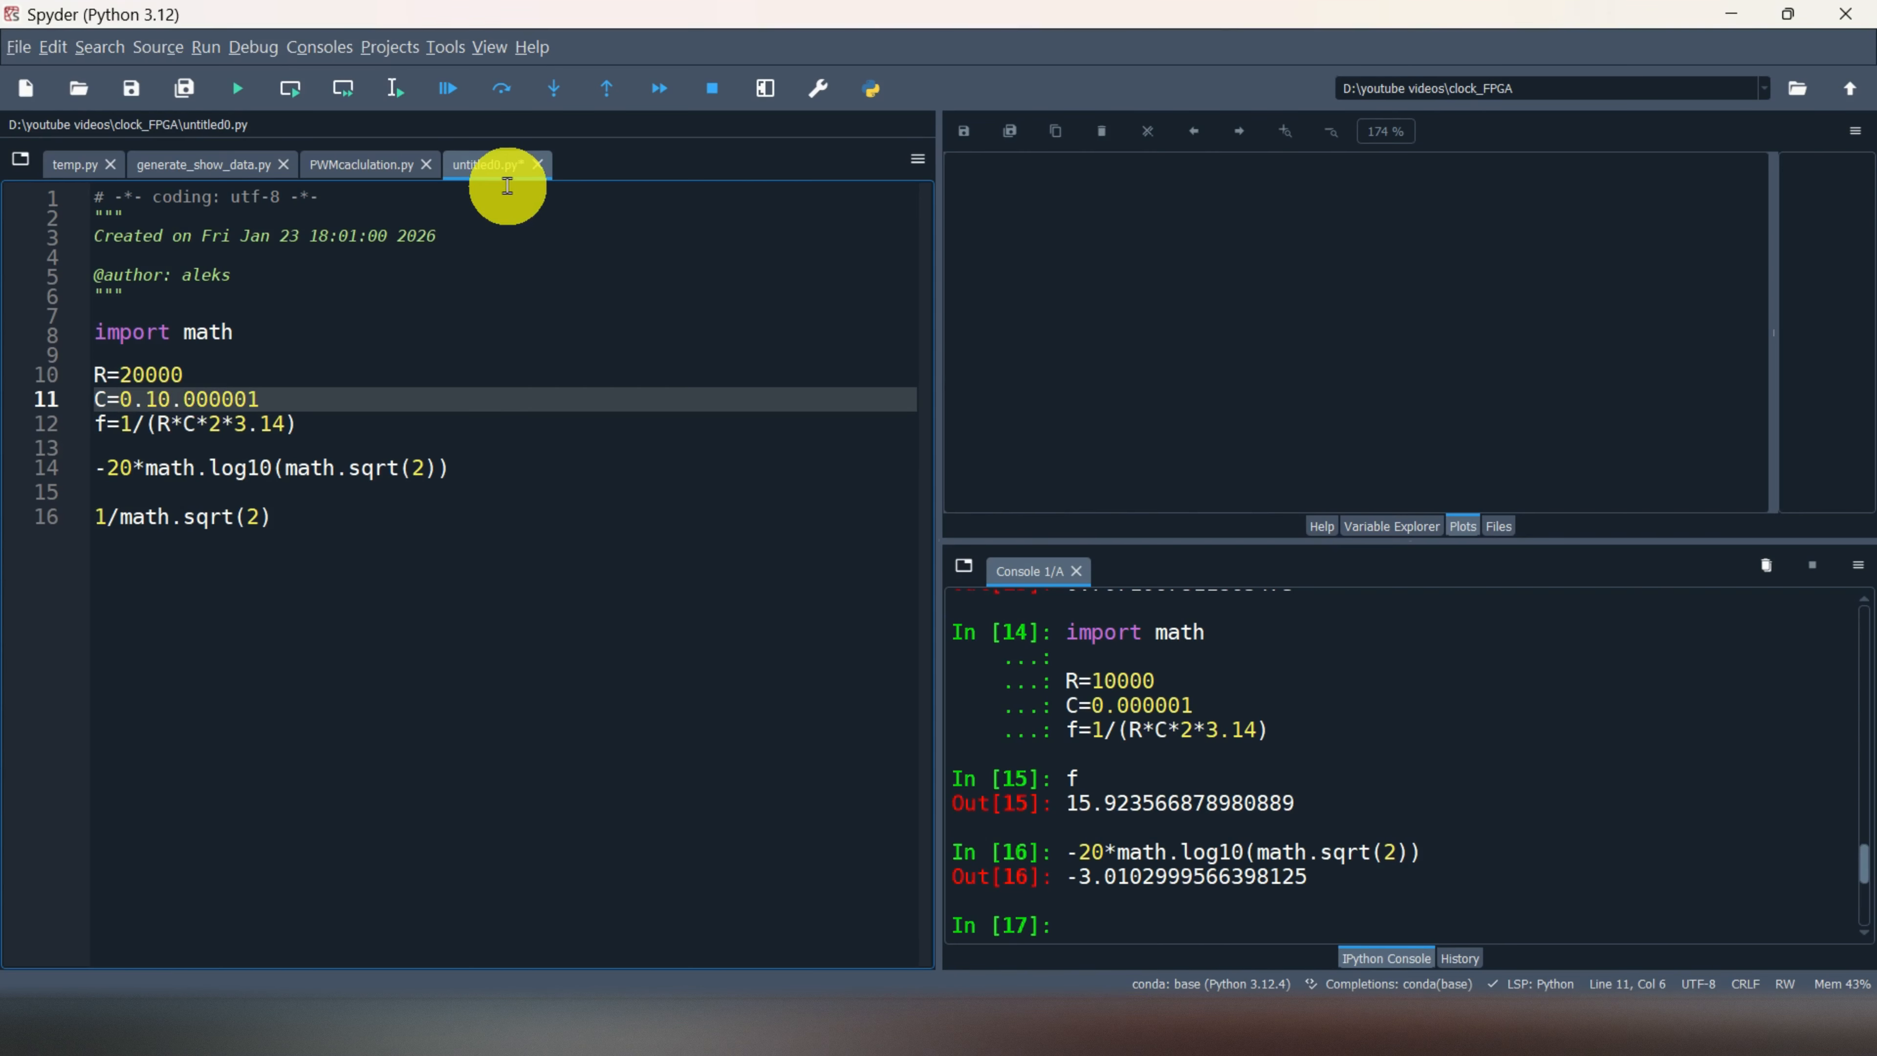
type("*")
Run the script lines down to the f formula in the console and evaluate the cutoff frequency f
left_click(421, 296)
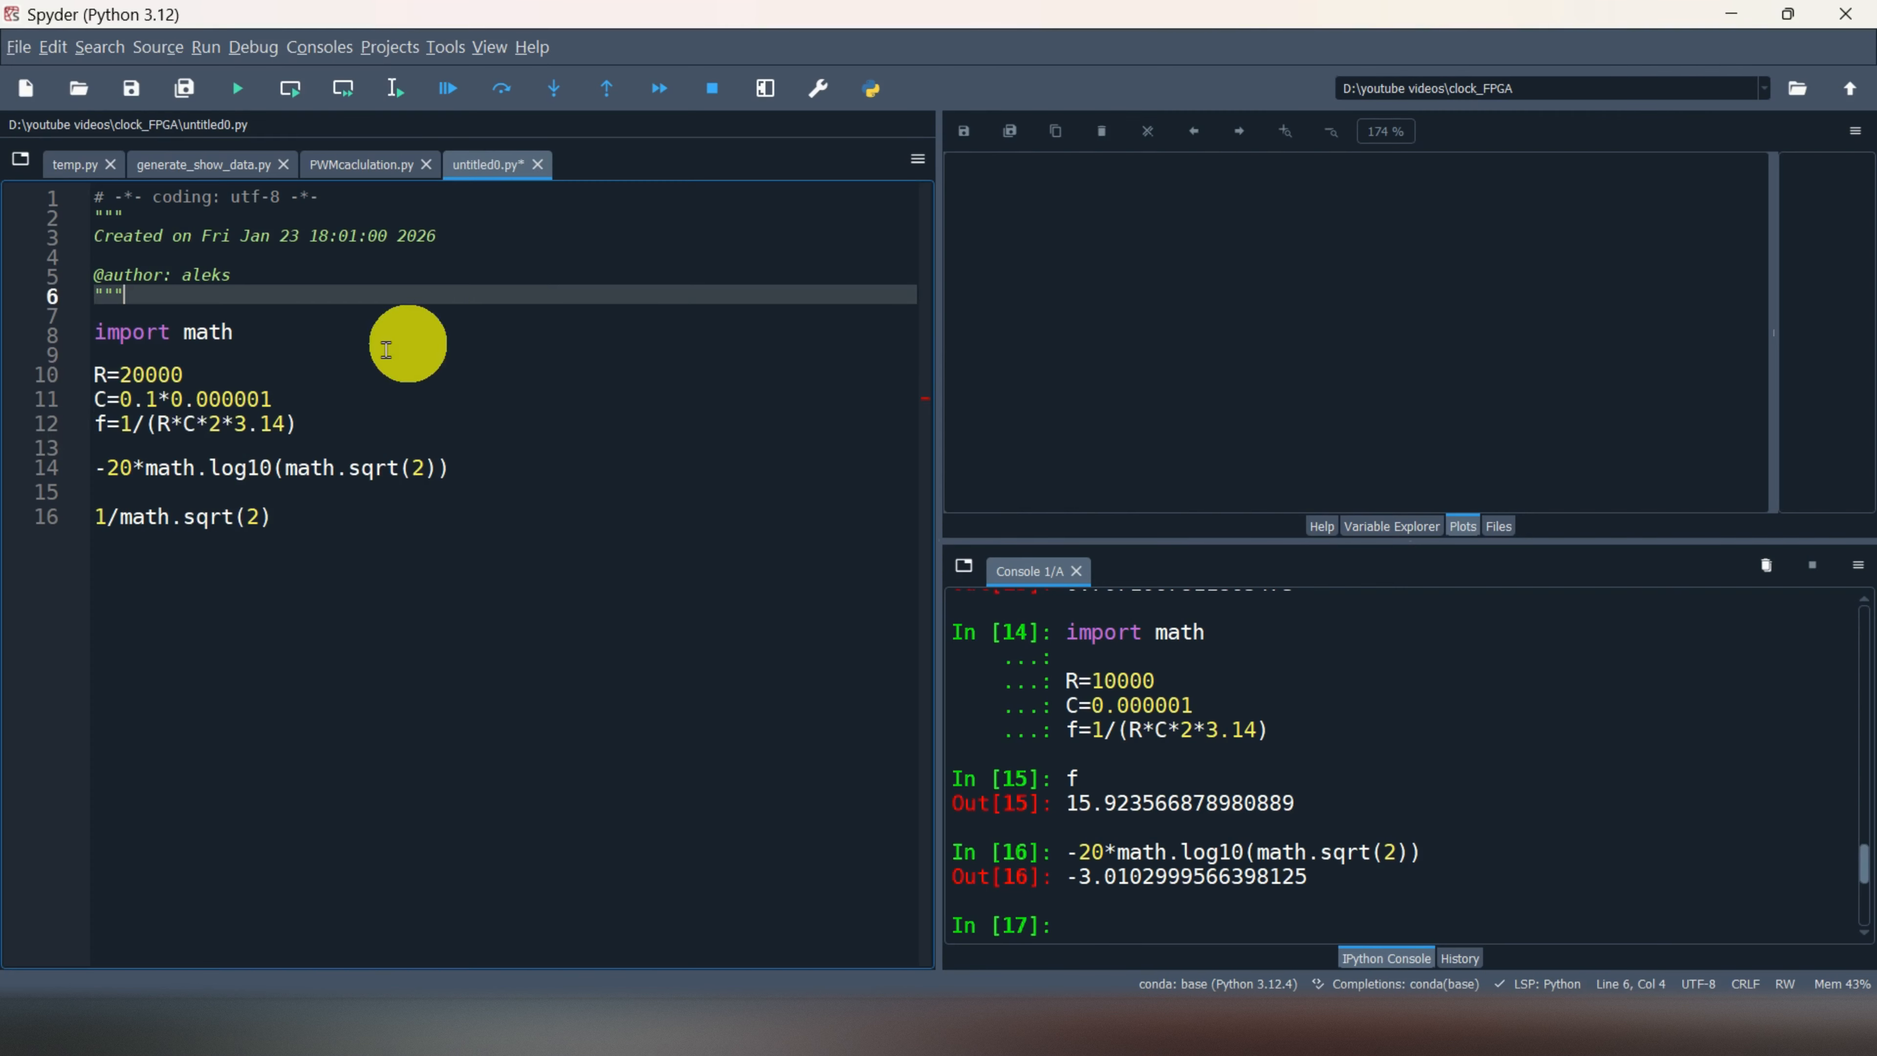
left_click_drag(335, 421, 35, 180)
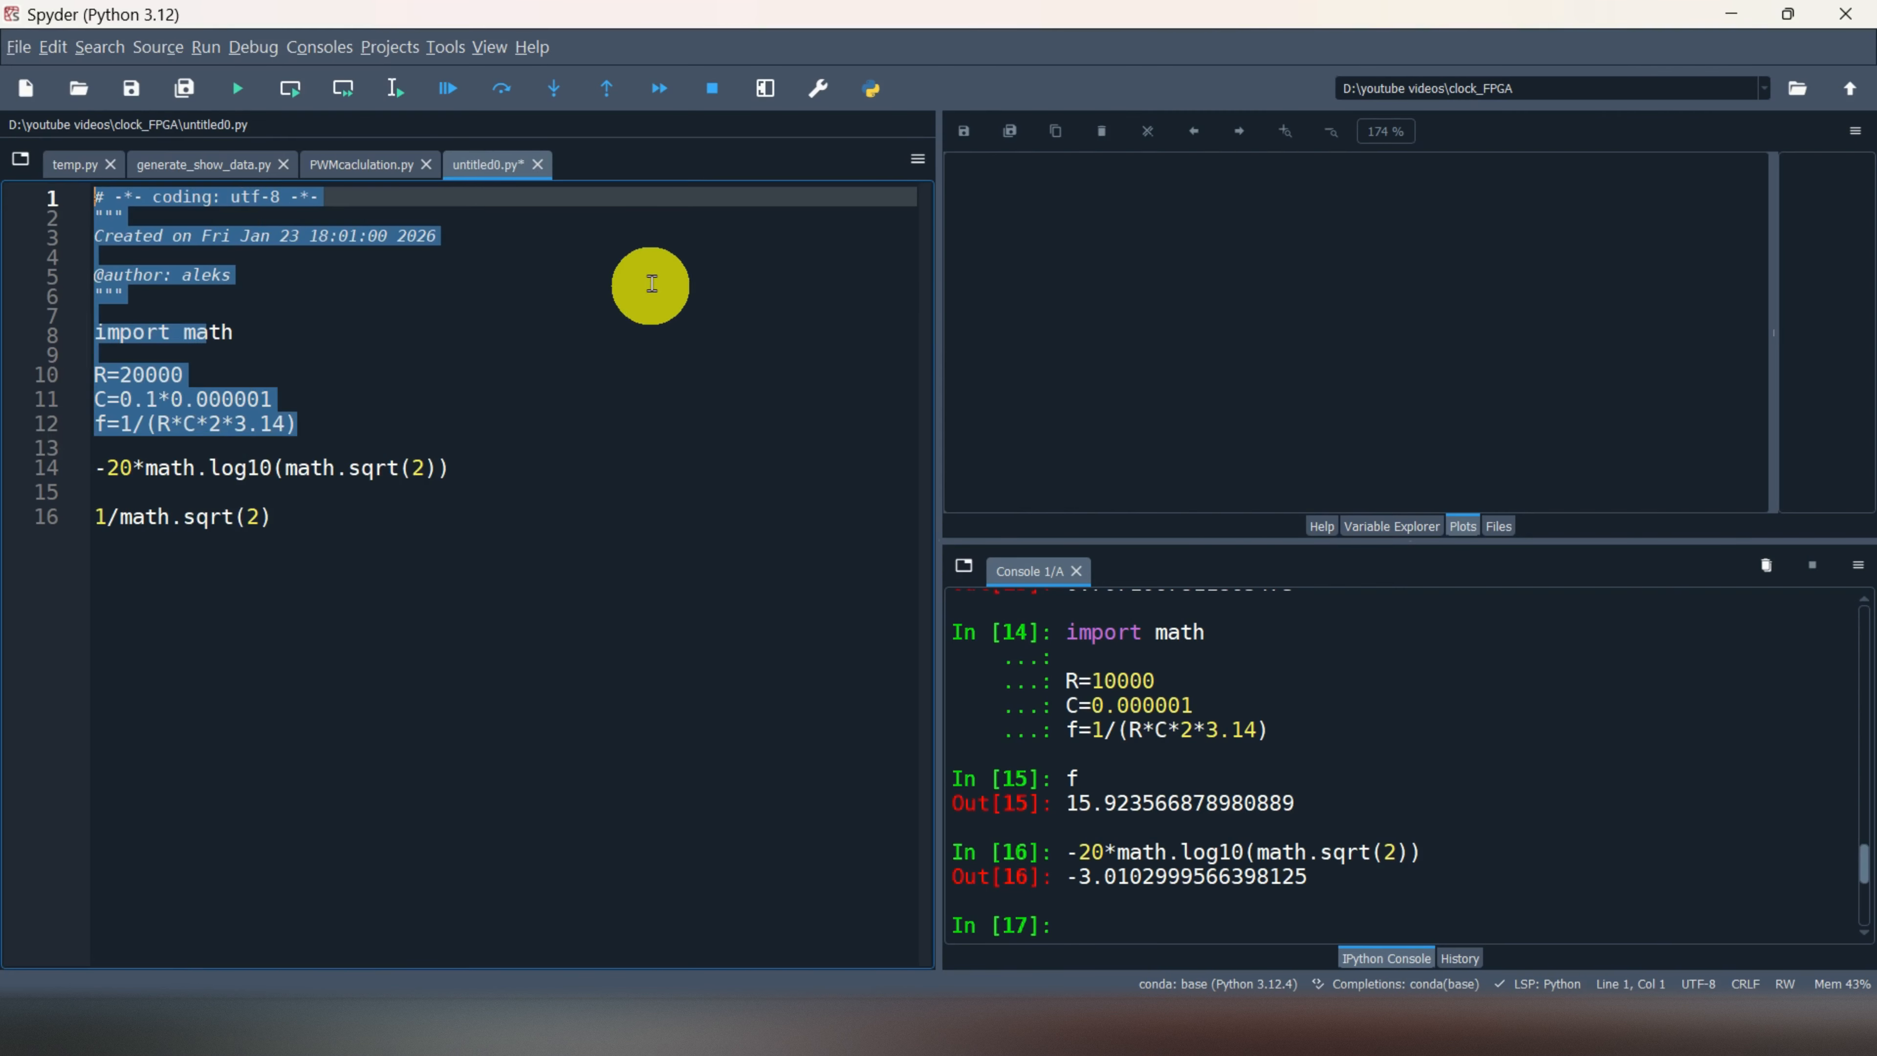
key("F9")
left_click(1109, 930)
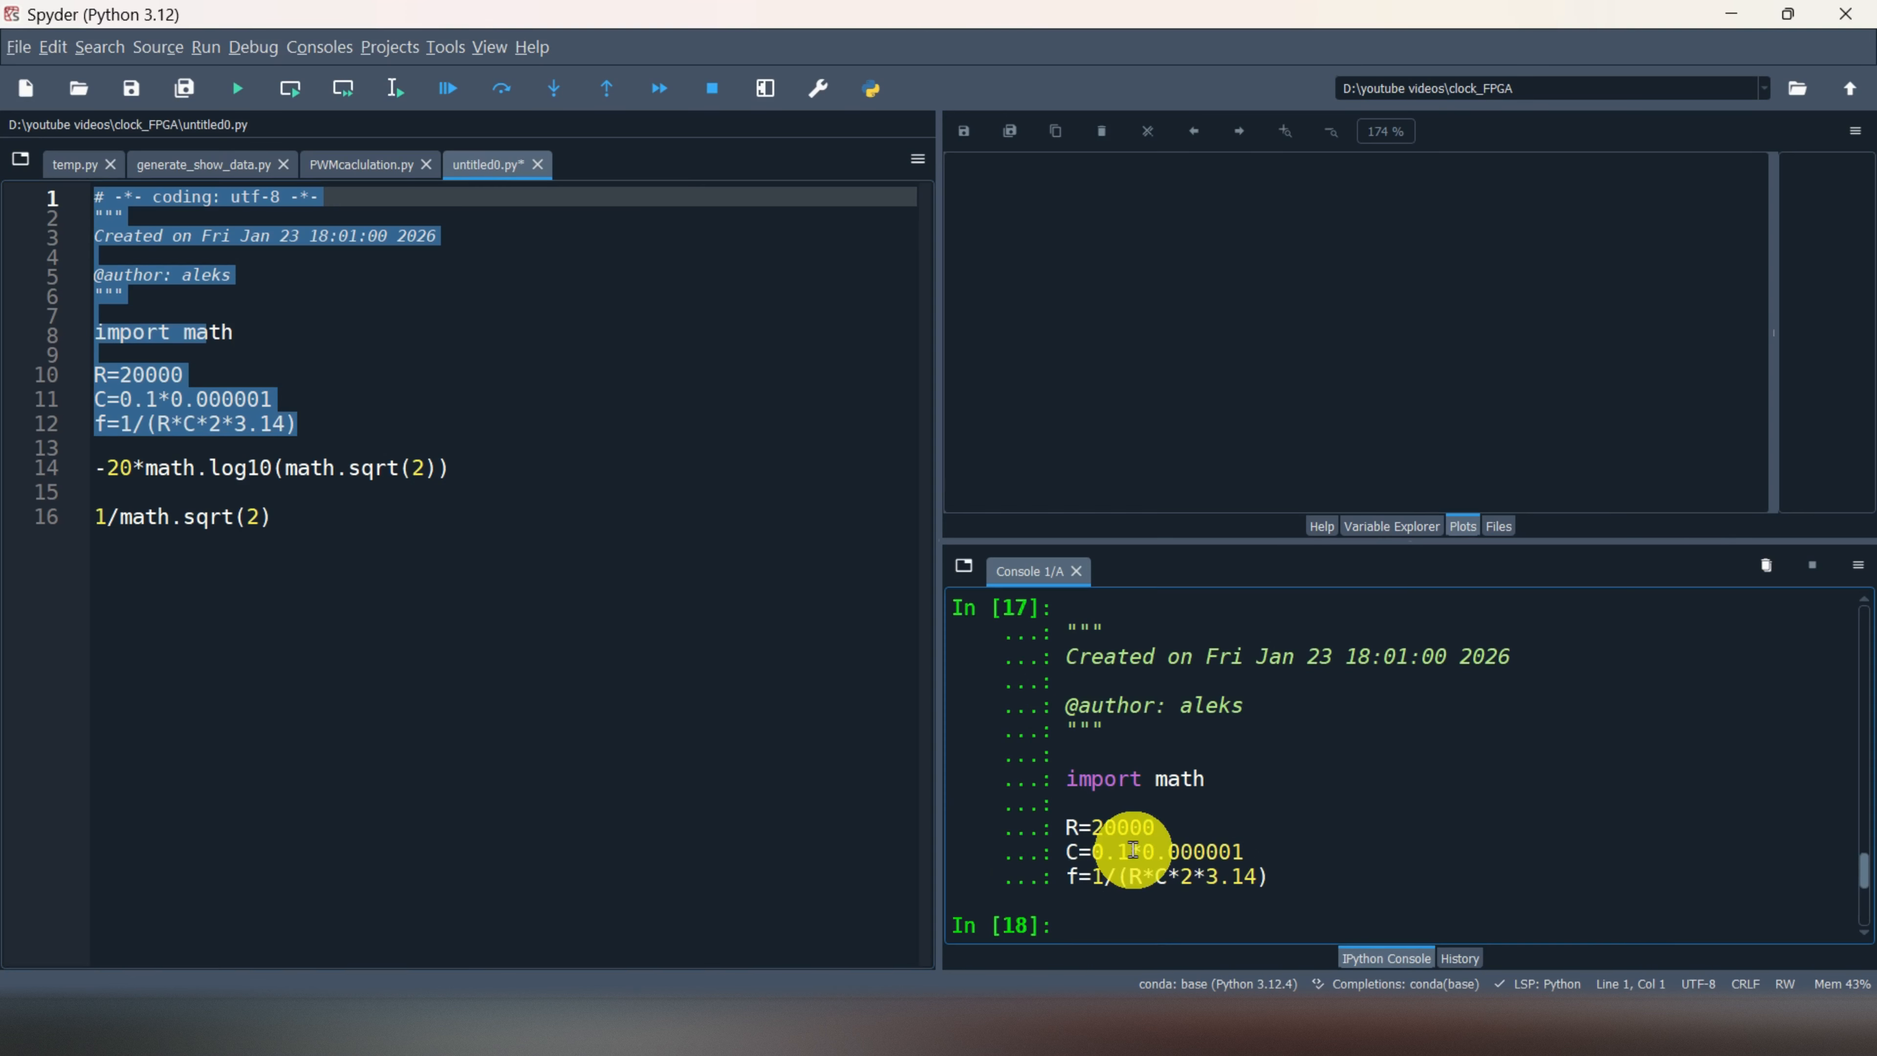
key("Return")
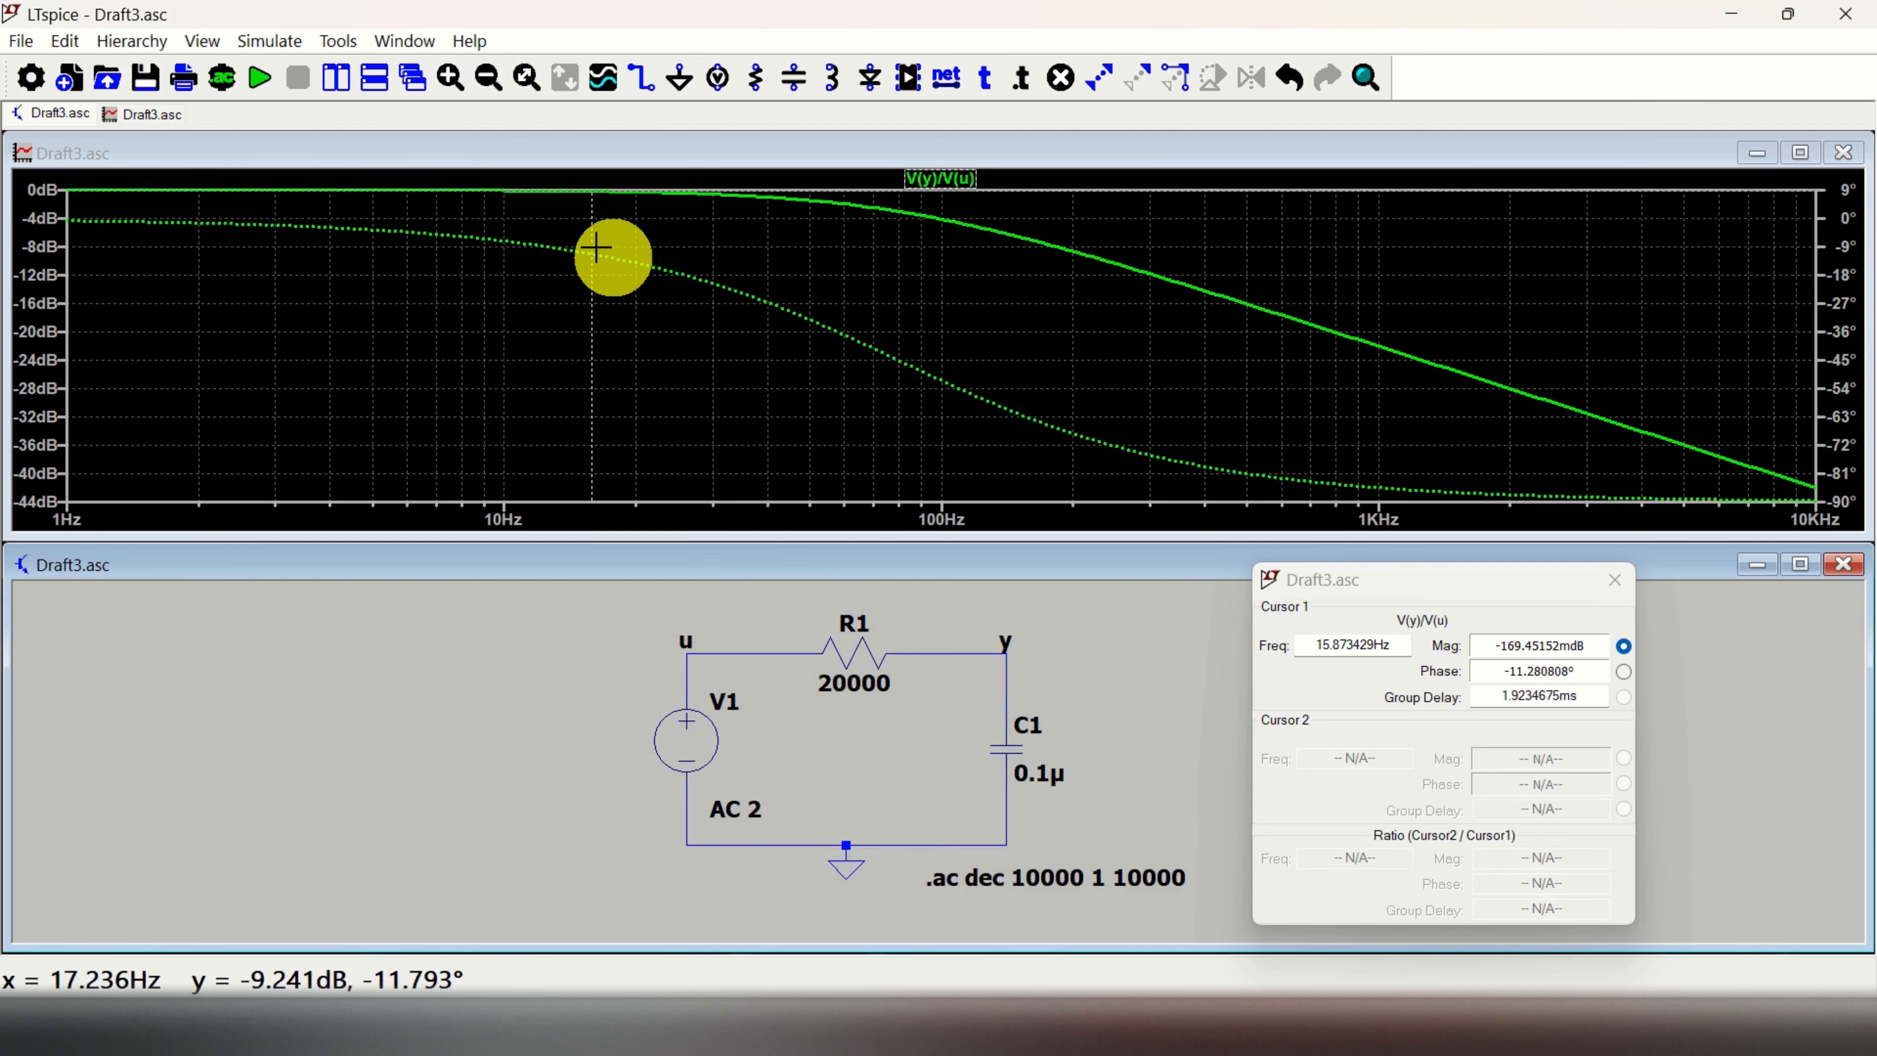
Back in LTspice, move cursor 1 along the V(y)/V(u) trace to about 79.52 Hz
mouse_move(592, 236)
left_mouse_down()
mouse_move(653, 238)
mouse_move(678, 210)
mouse_move(898, 273)
left_mouse_up()
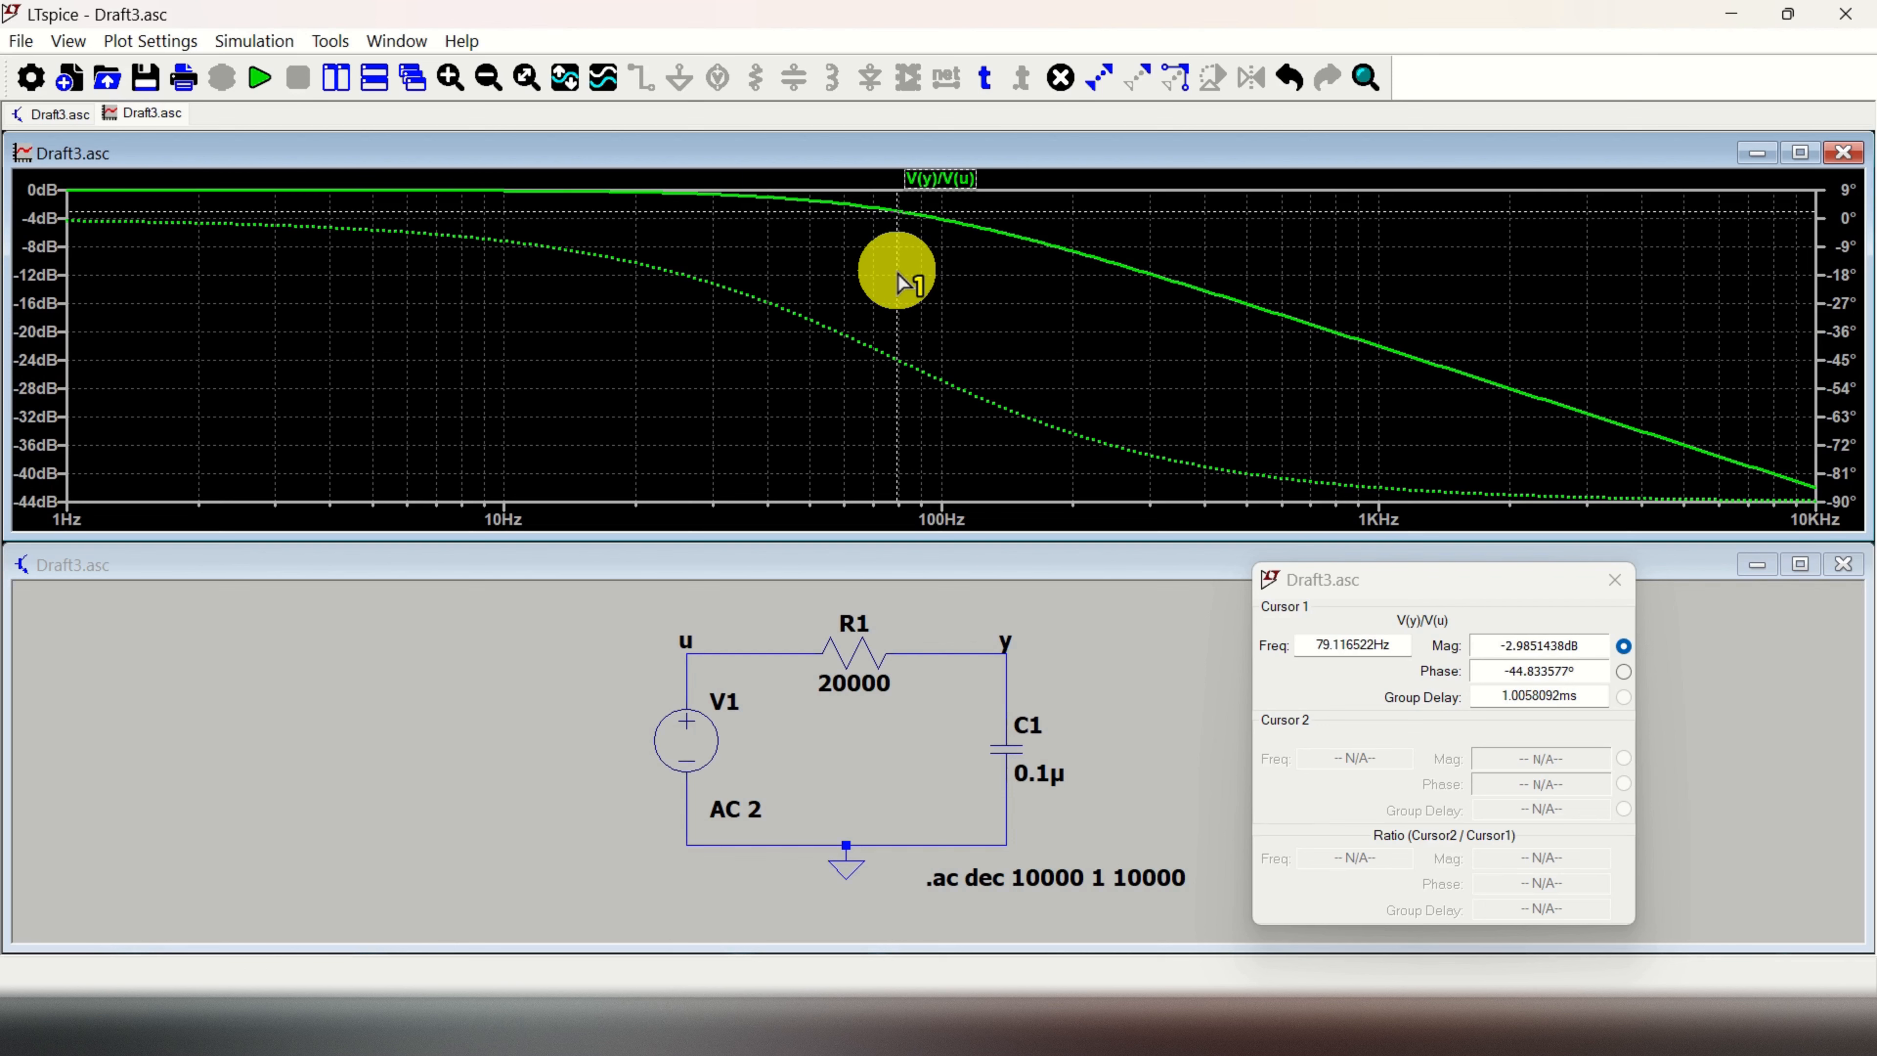
left_click_drag(899, 275, 899, 274)
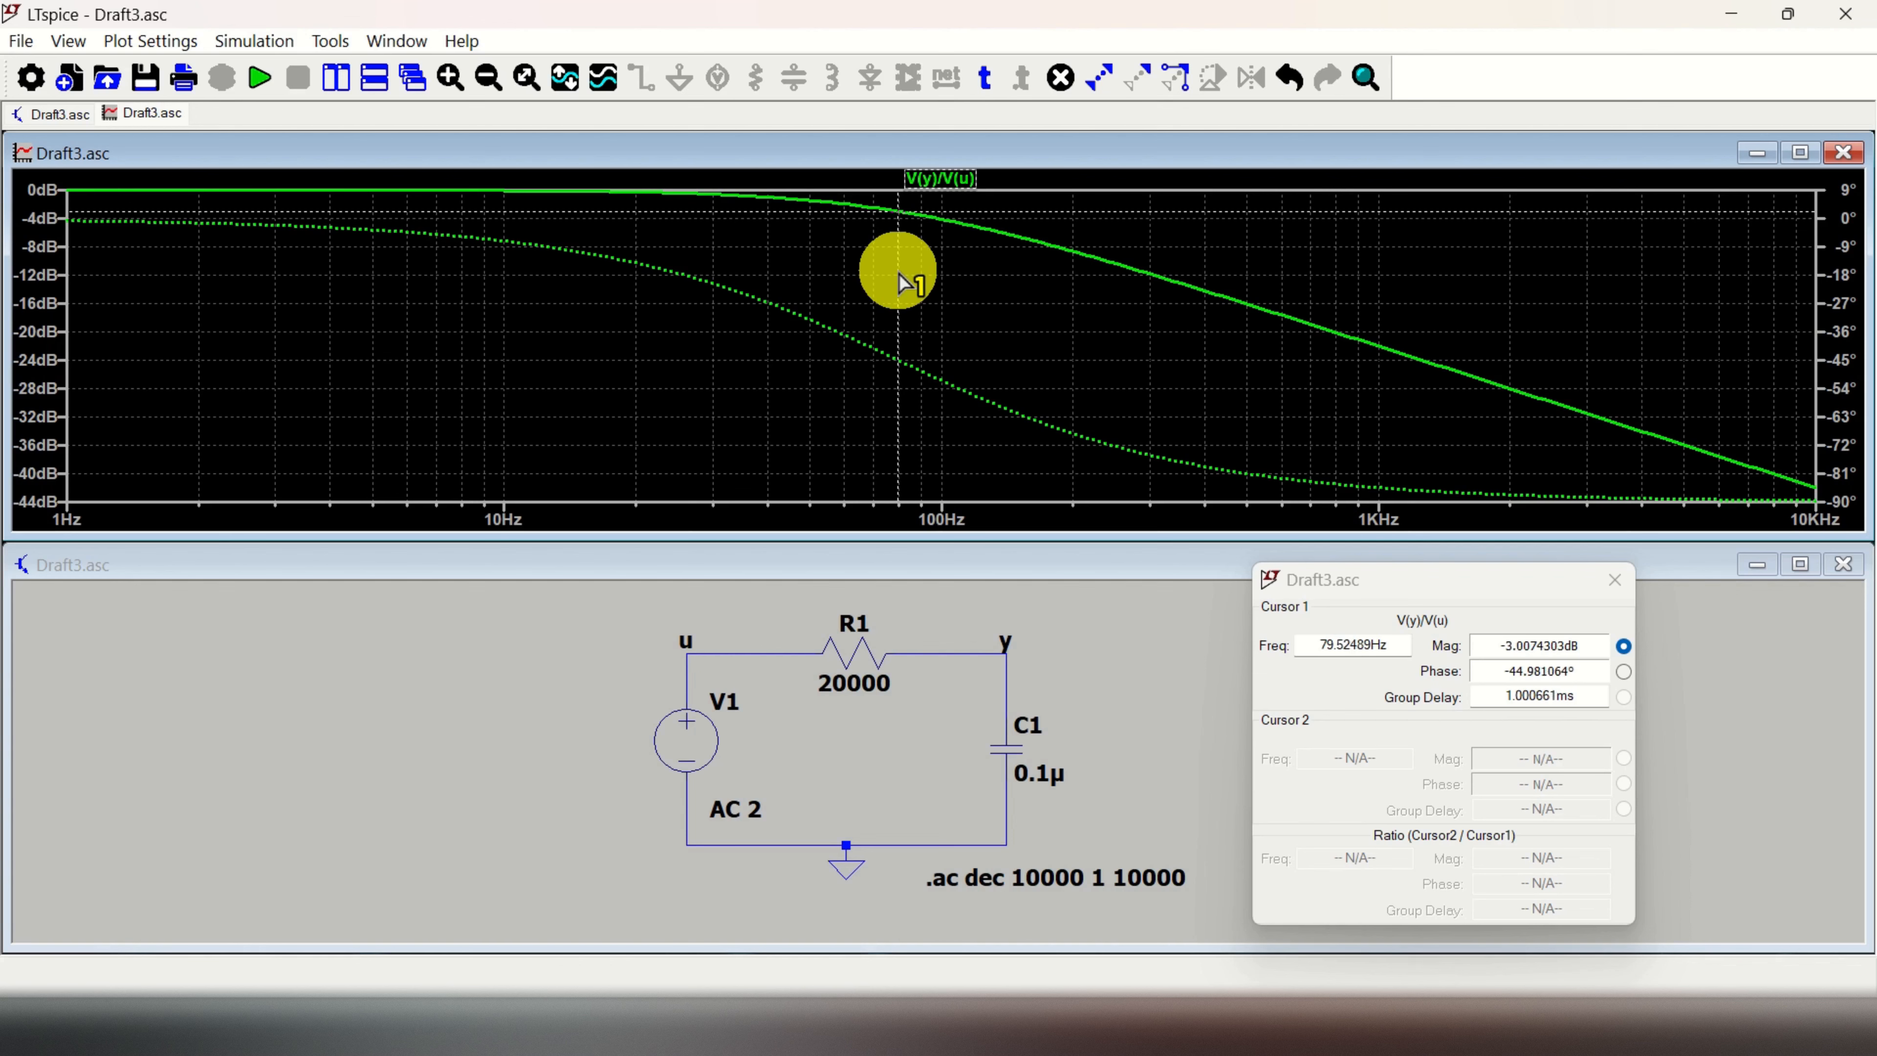